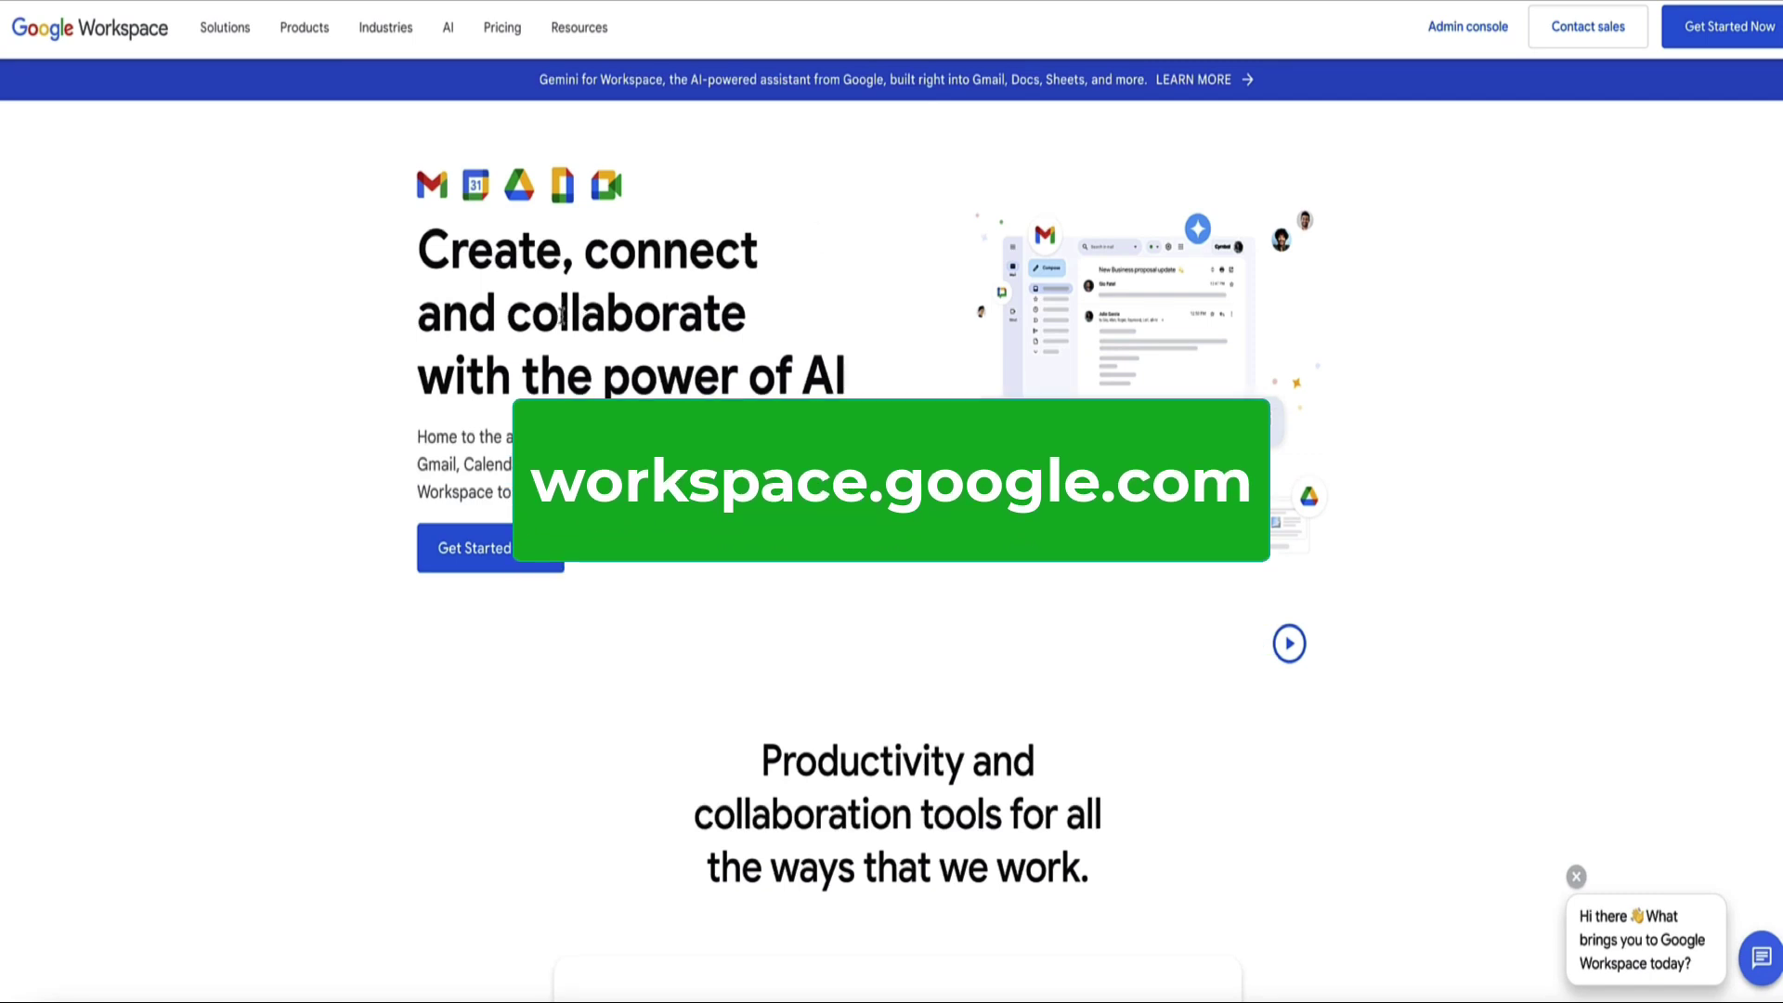
Step: Start the Google Workspace sign-up to reach the plan pricing page
{"action": "left_click", "coordinate": [451, 561]}
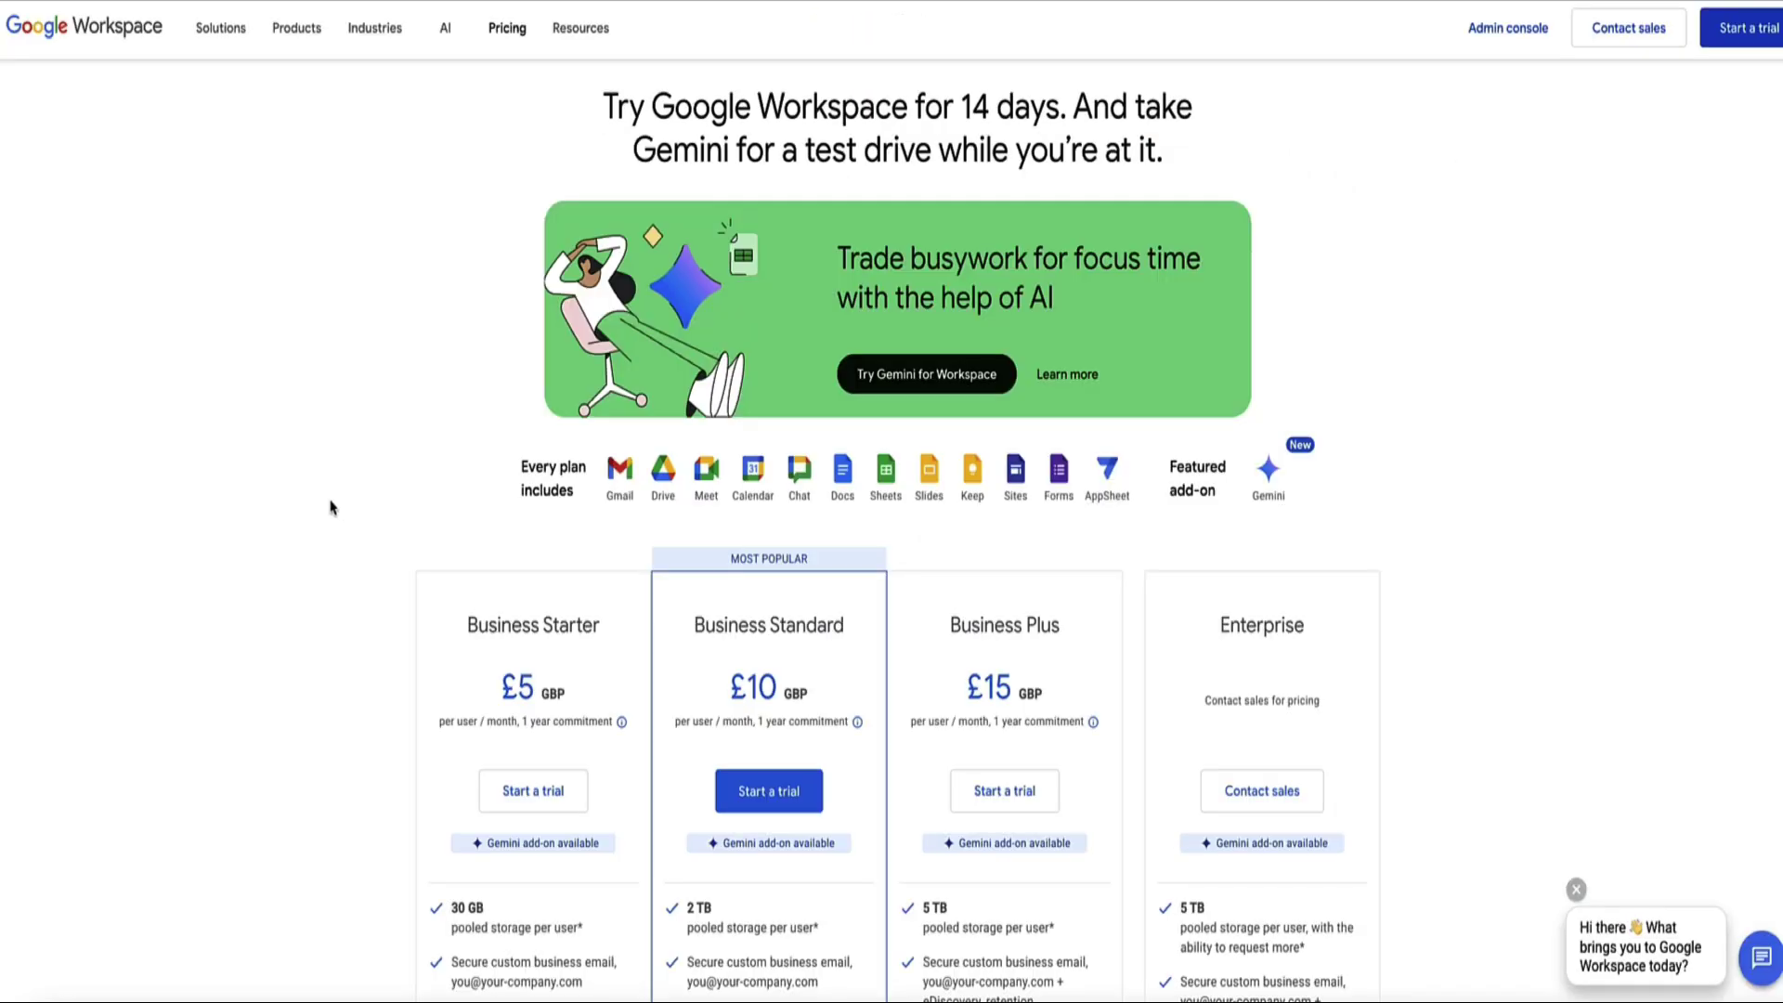
{"action": "scroll", "coordinate": [330, 595], "scroll_direction": "down", "scroll_amount": 1}
{"action": "scroll", "coordinate": [334, 597], "scroll_direction": "up", "scroll_amount": 1}
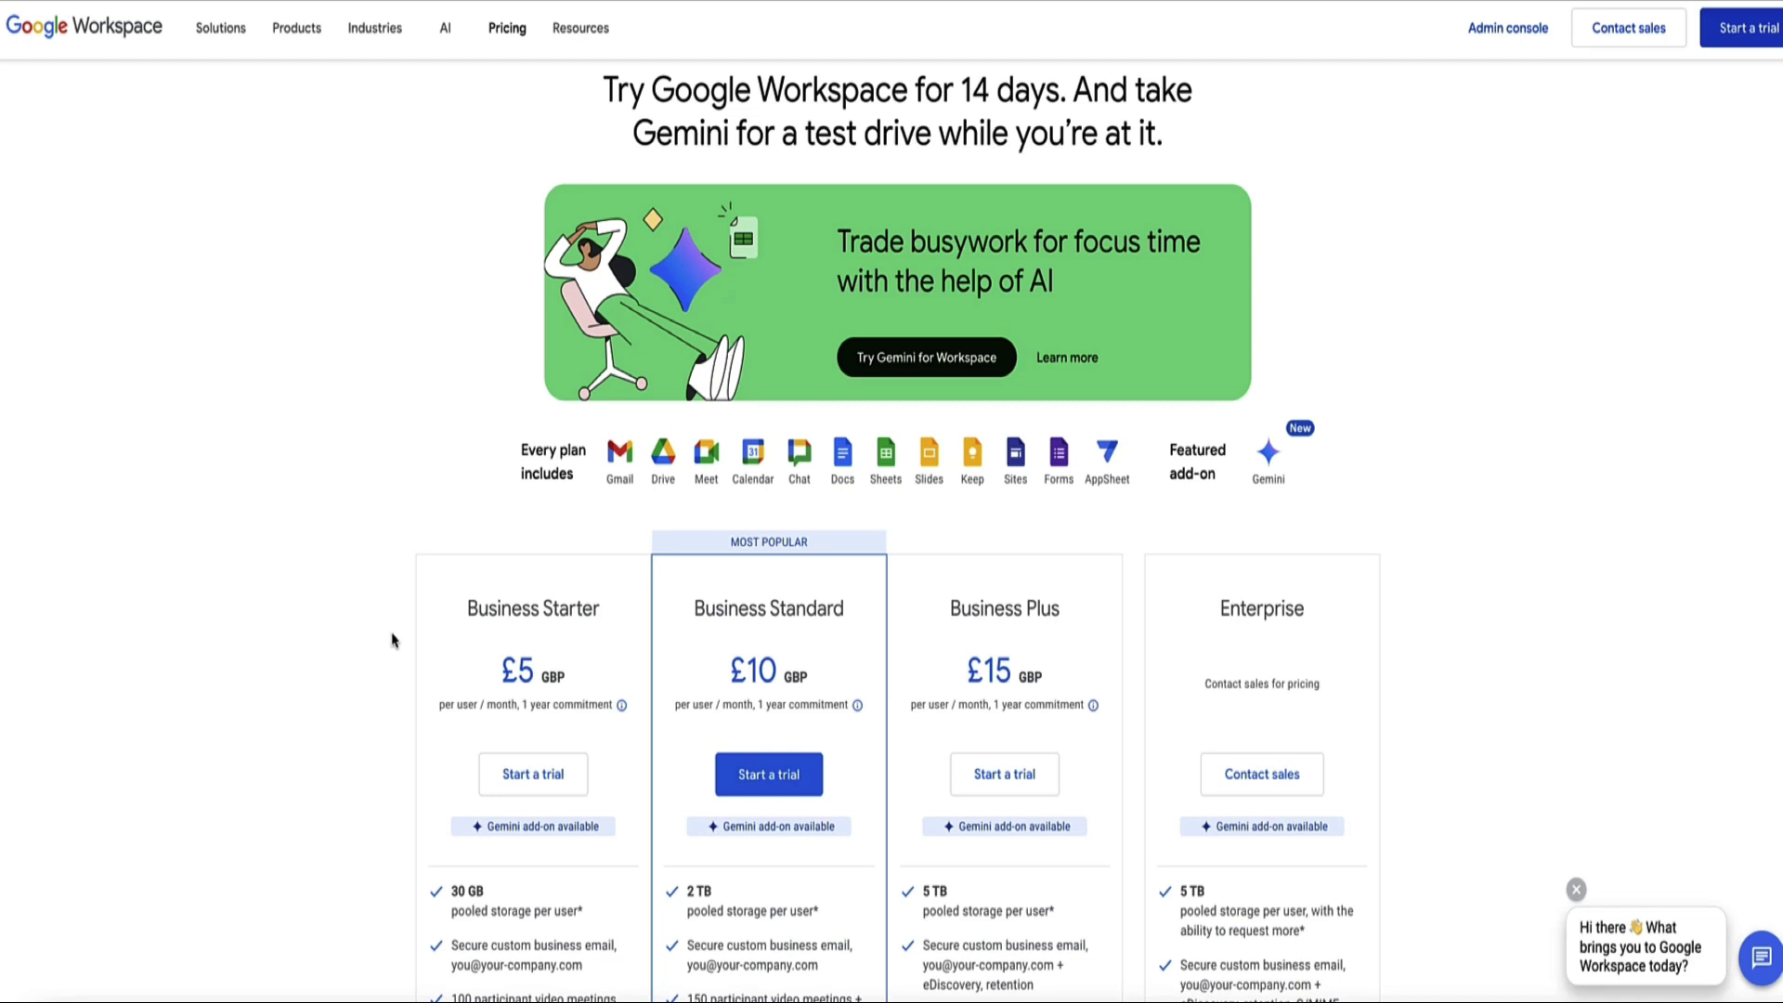
Step: Highlight the plan prices (Starter £5, Standard £10, Plus £15) and the 14-day trial headline
{"action": "left_click_drag", "start_coordinate": [469, 613], "coordinate": [596, 615]}
{"action": "left_click_drag", "start_coordinate": [501, 670], "coordinate": [540, 671]}
{"action": "left_click_drag", "start_coordinate": [722, 670], "coordinate": [775, 669]}
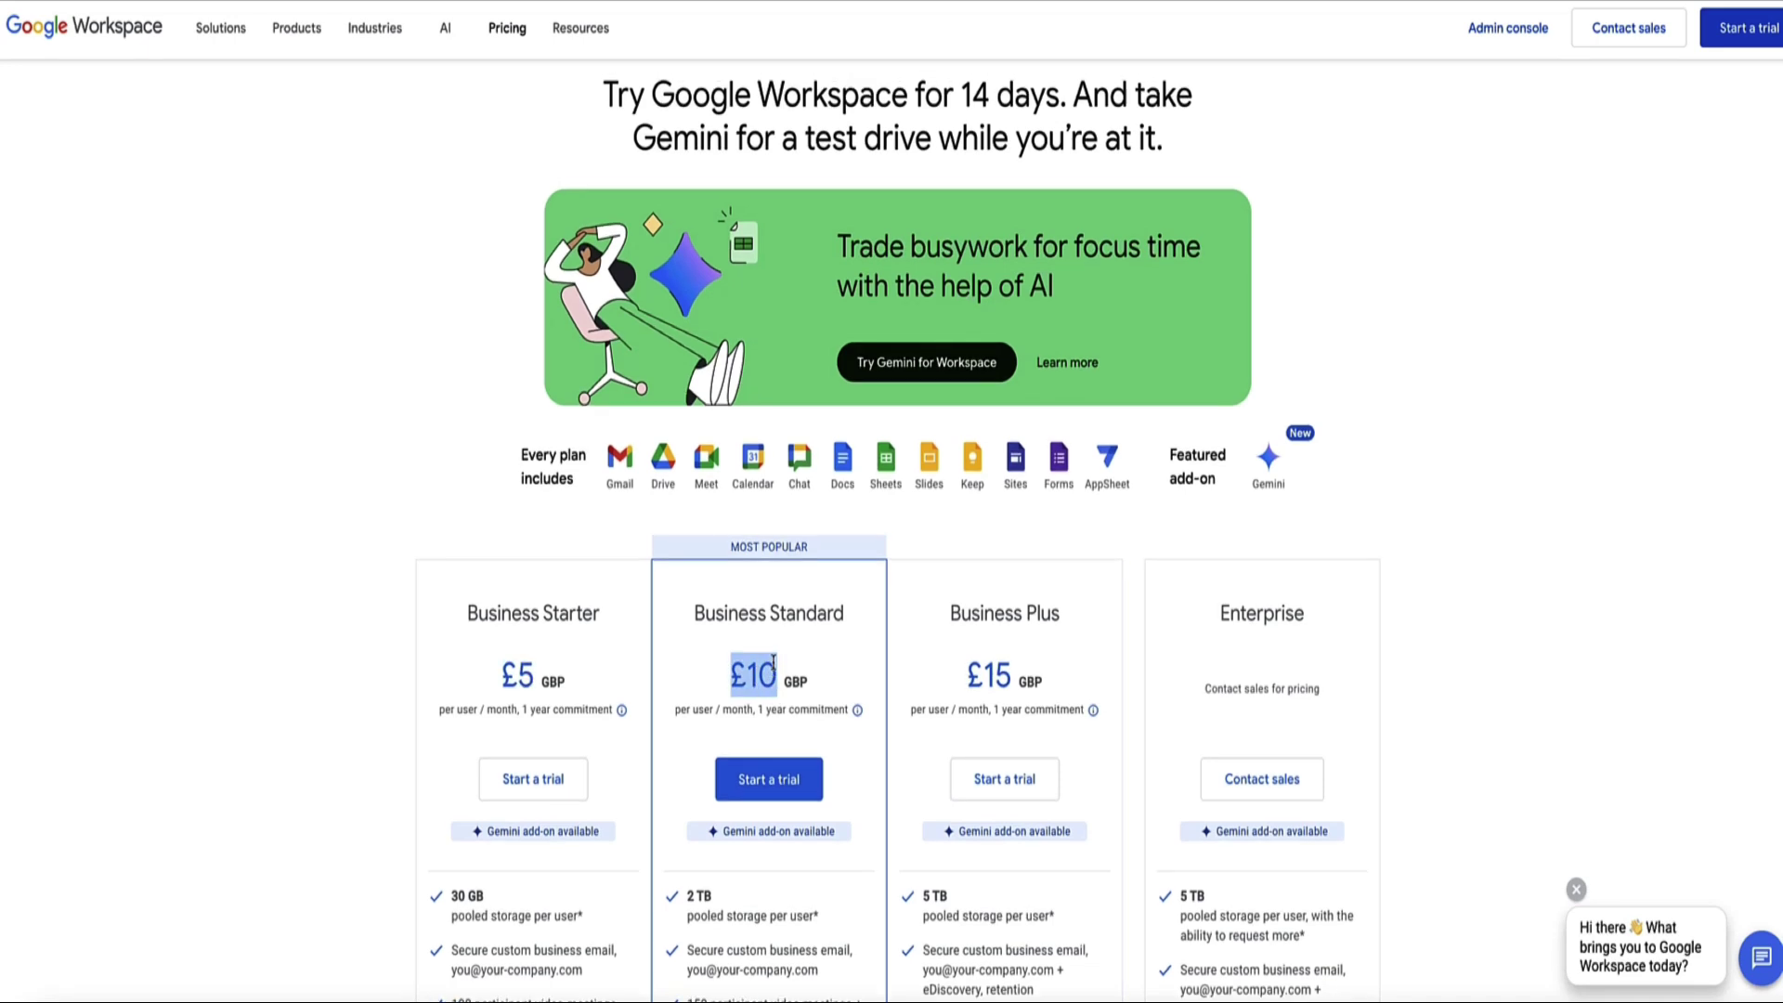
{"action": "left_click_drag", "start_coordinate": [962, 671], "coordinate": [1005, 665]}
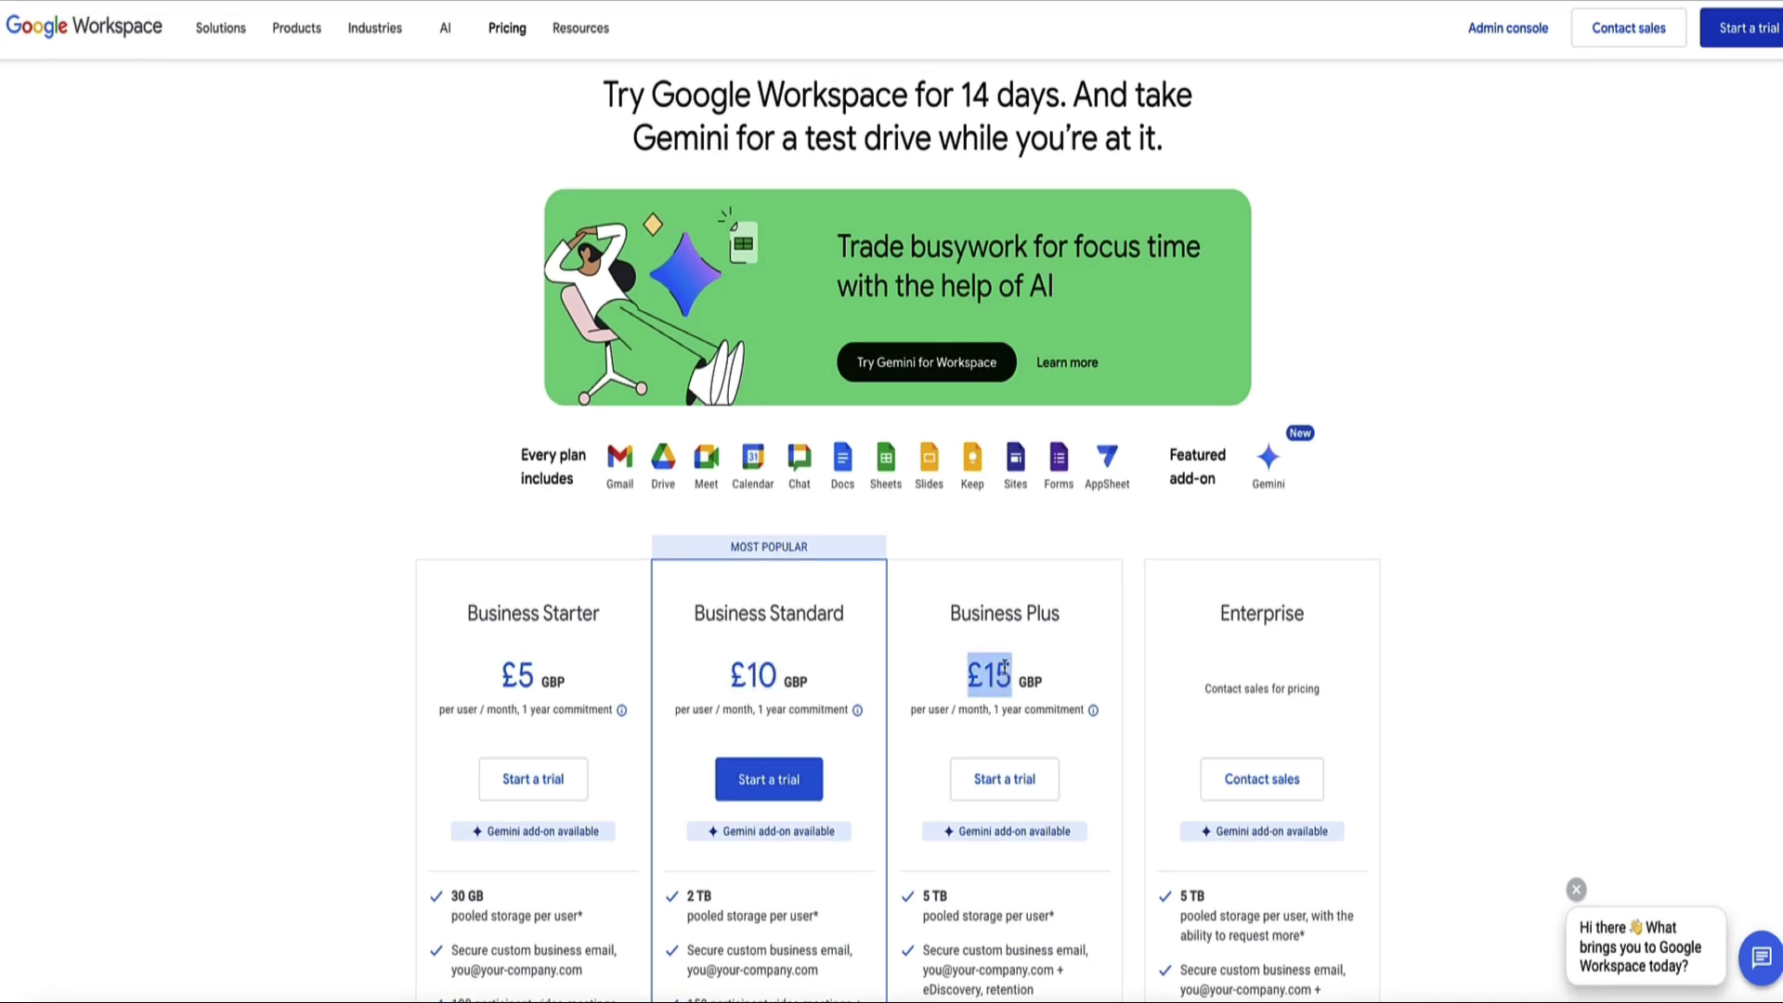
{"action": "left_click", "coordinate": [952, 678]}
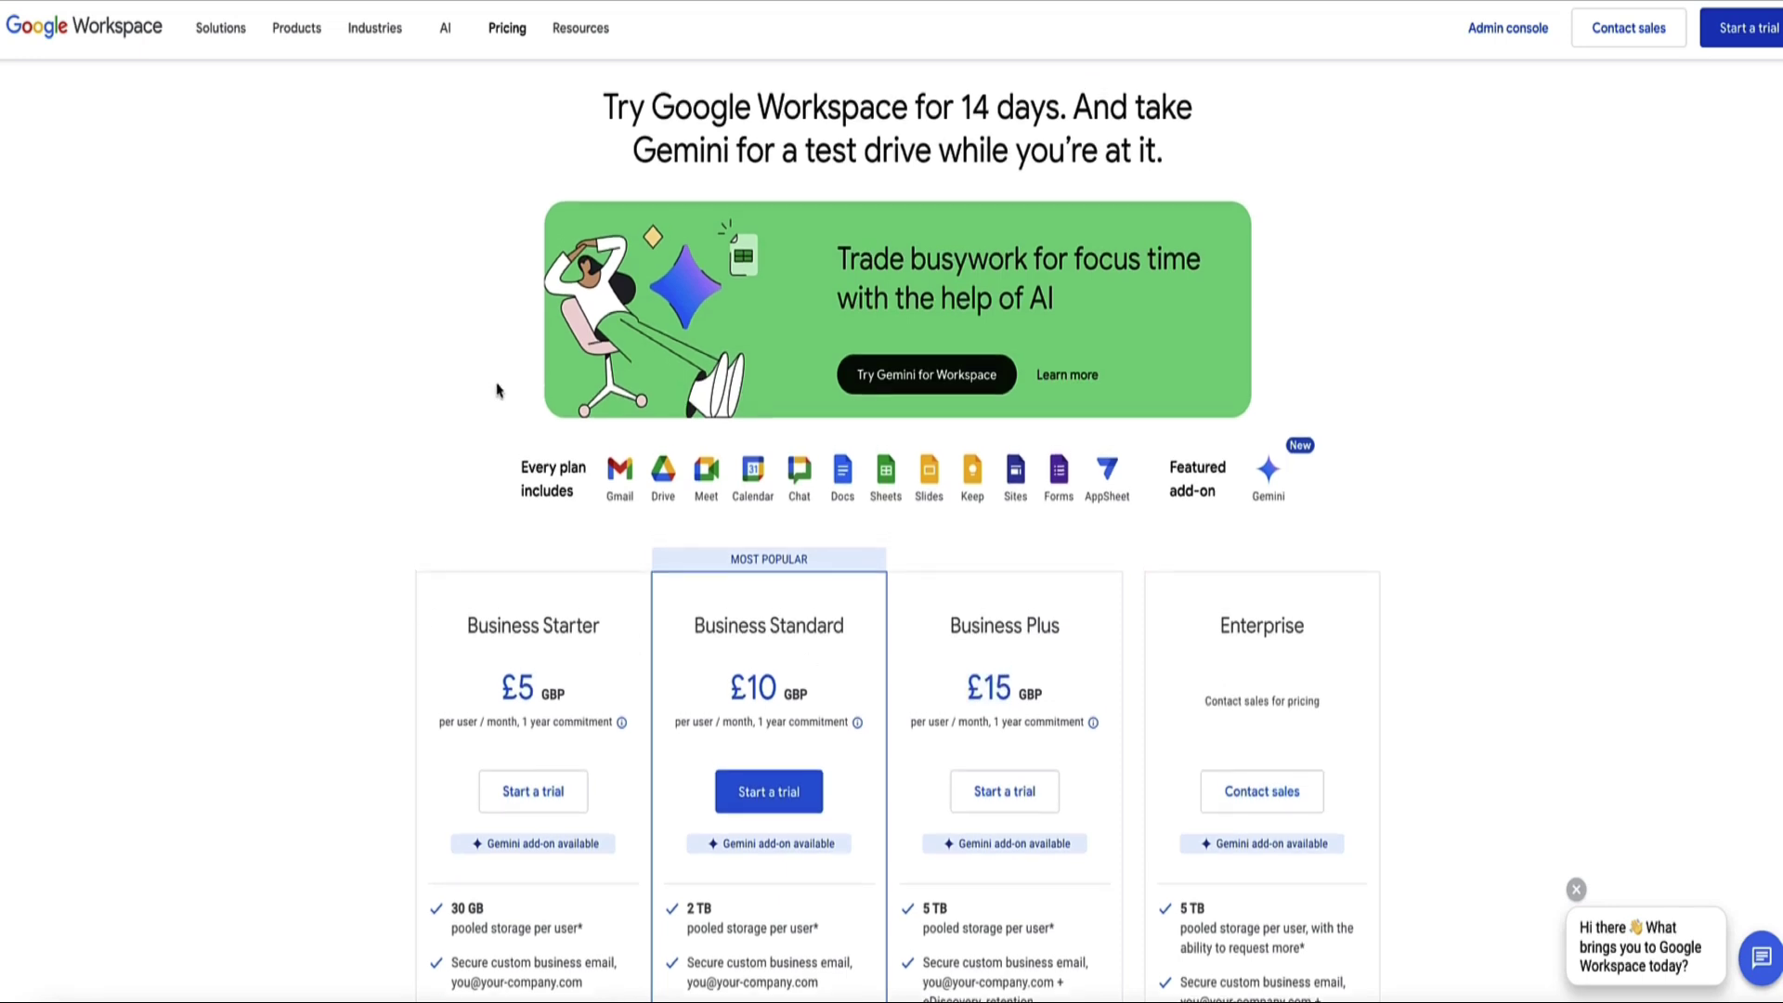
{"action": "left_click_drag", "start_coordinate": [673, 106], "coordinate": [1096, 110]}
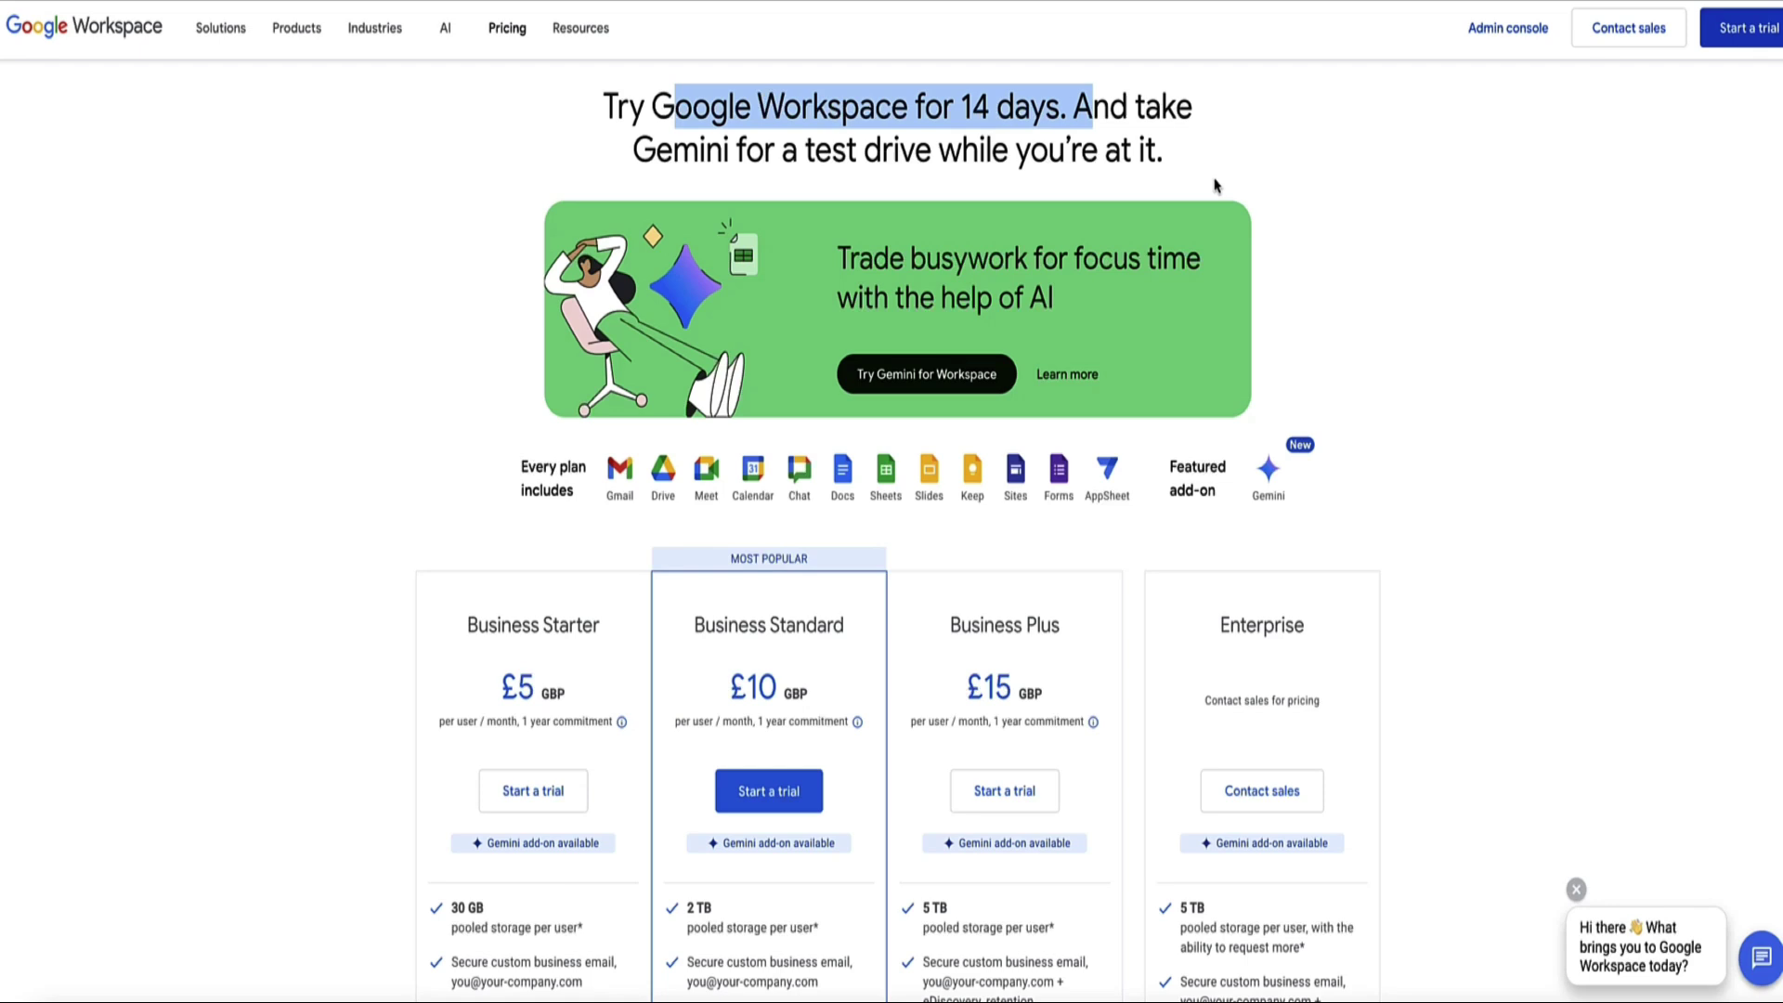
{"action": "scroll", "coordinate": [141, 364], "scroll_direction": "down", "scroll_amount": 3}
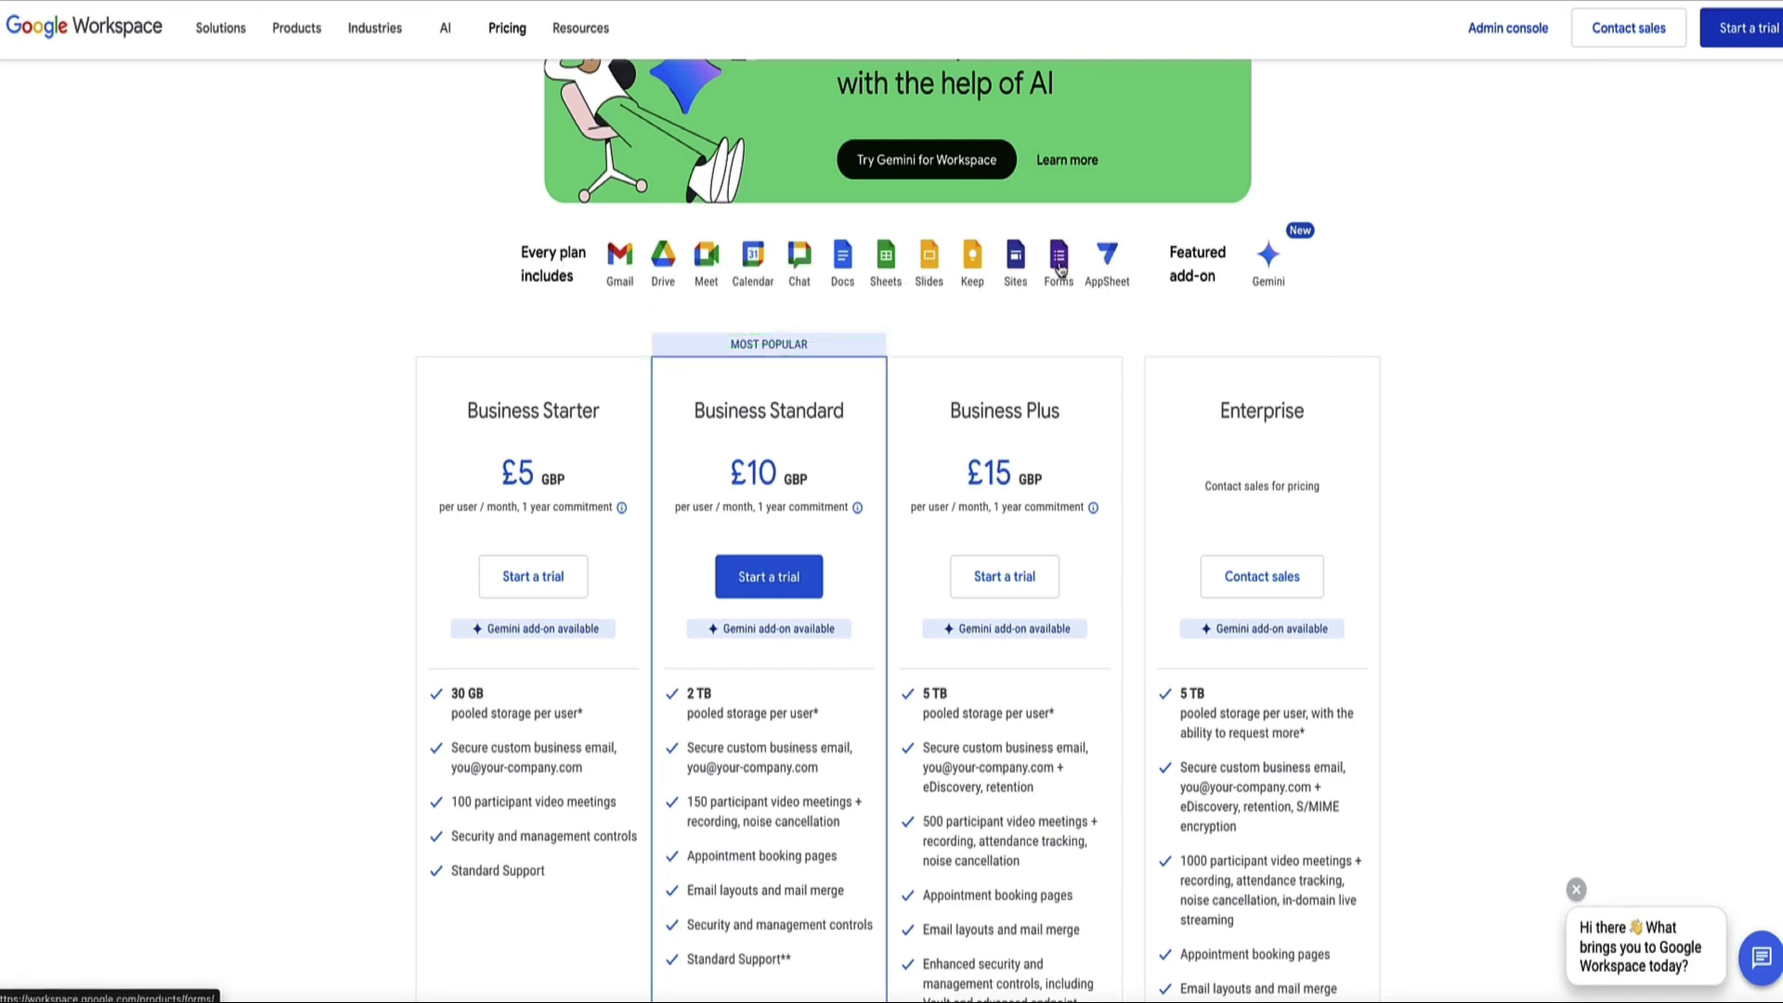
{"action": "scroll", "coordinate": [342, 613], "scroll_direction": "down", "scroll_amount": 1}
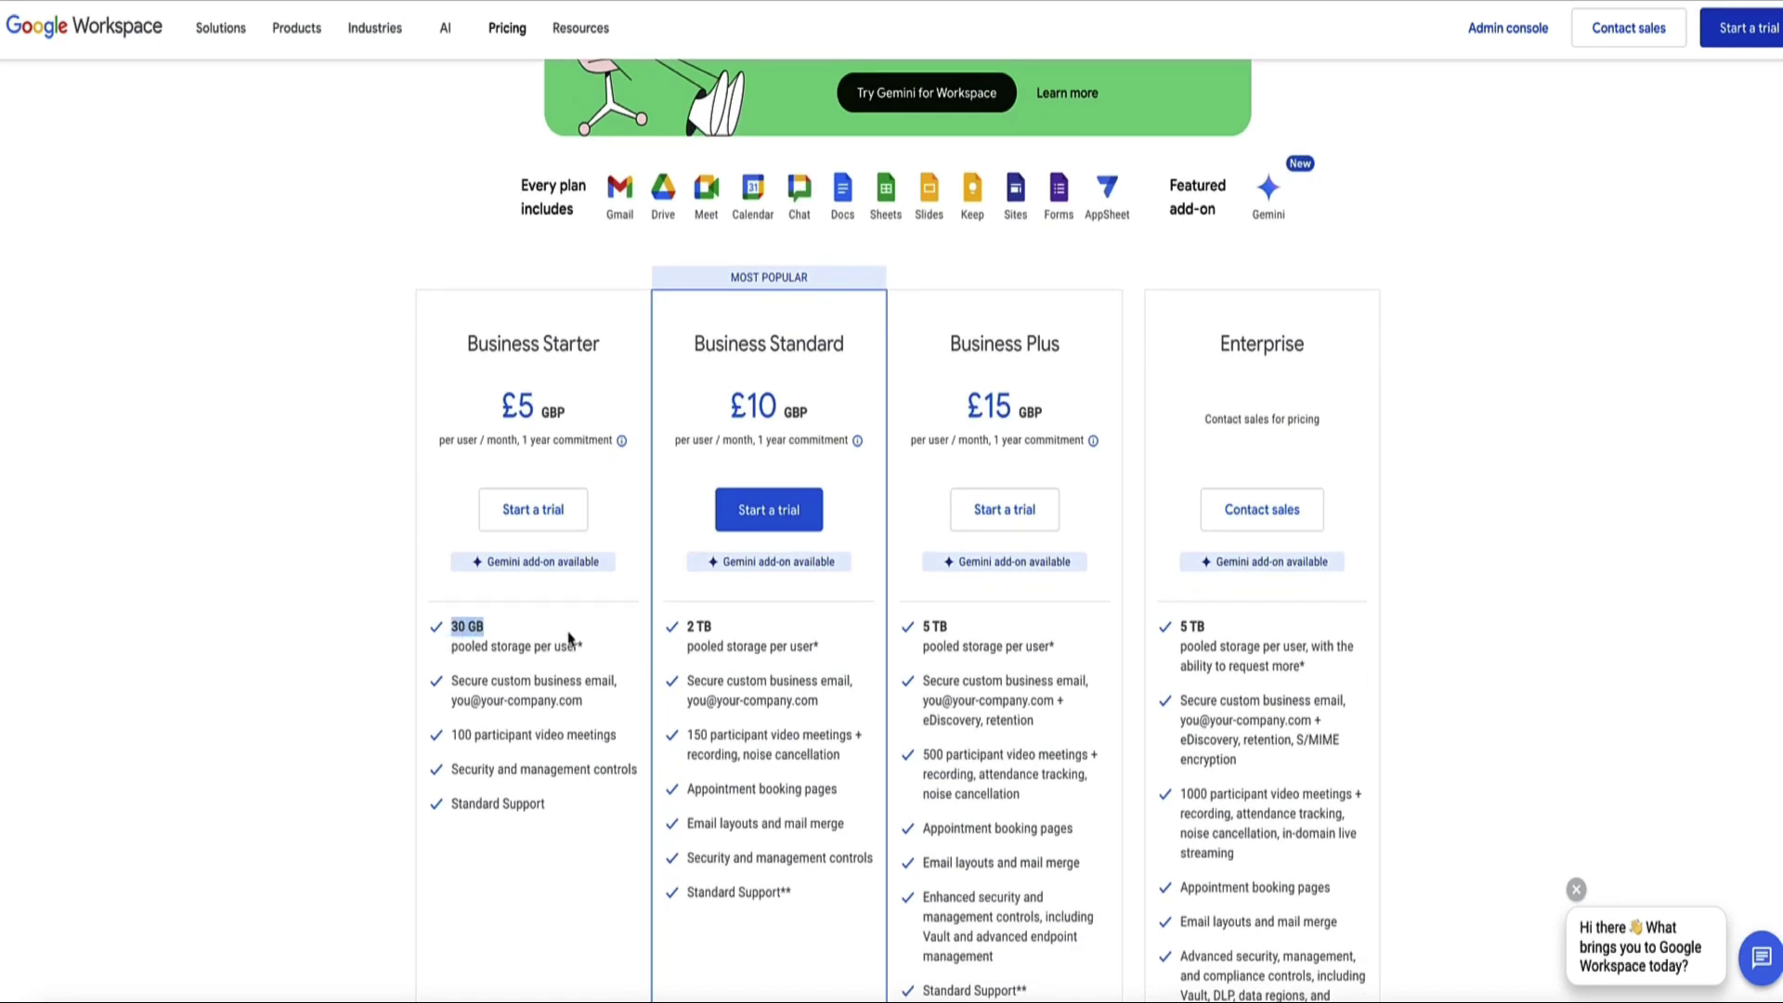
{"action": "triple_click", "coordinate": [690, 627]}
{"action": "triple_click", "coordinate": [930, 624]}
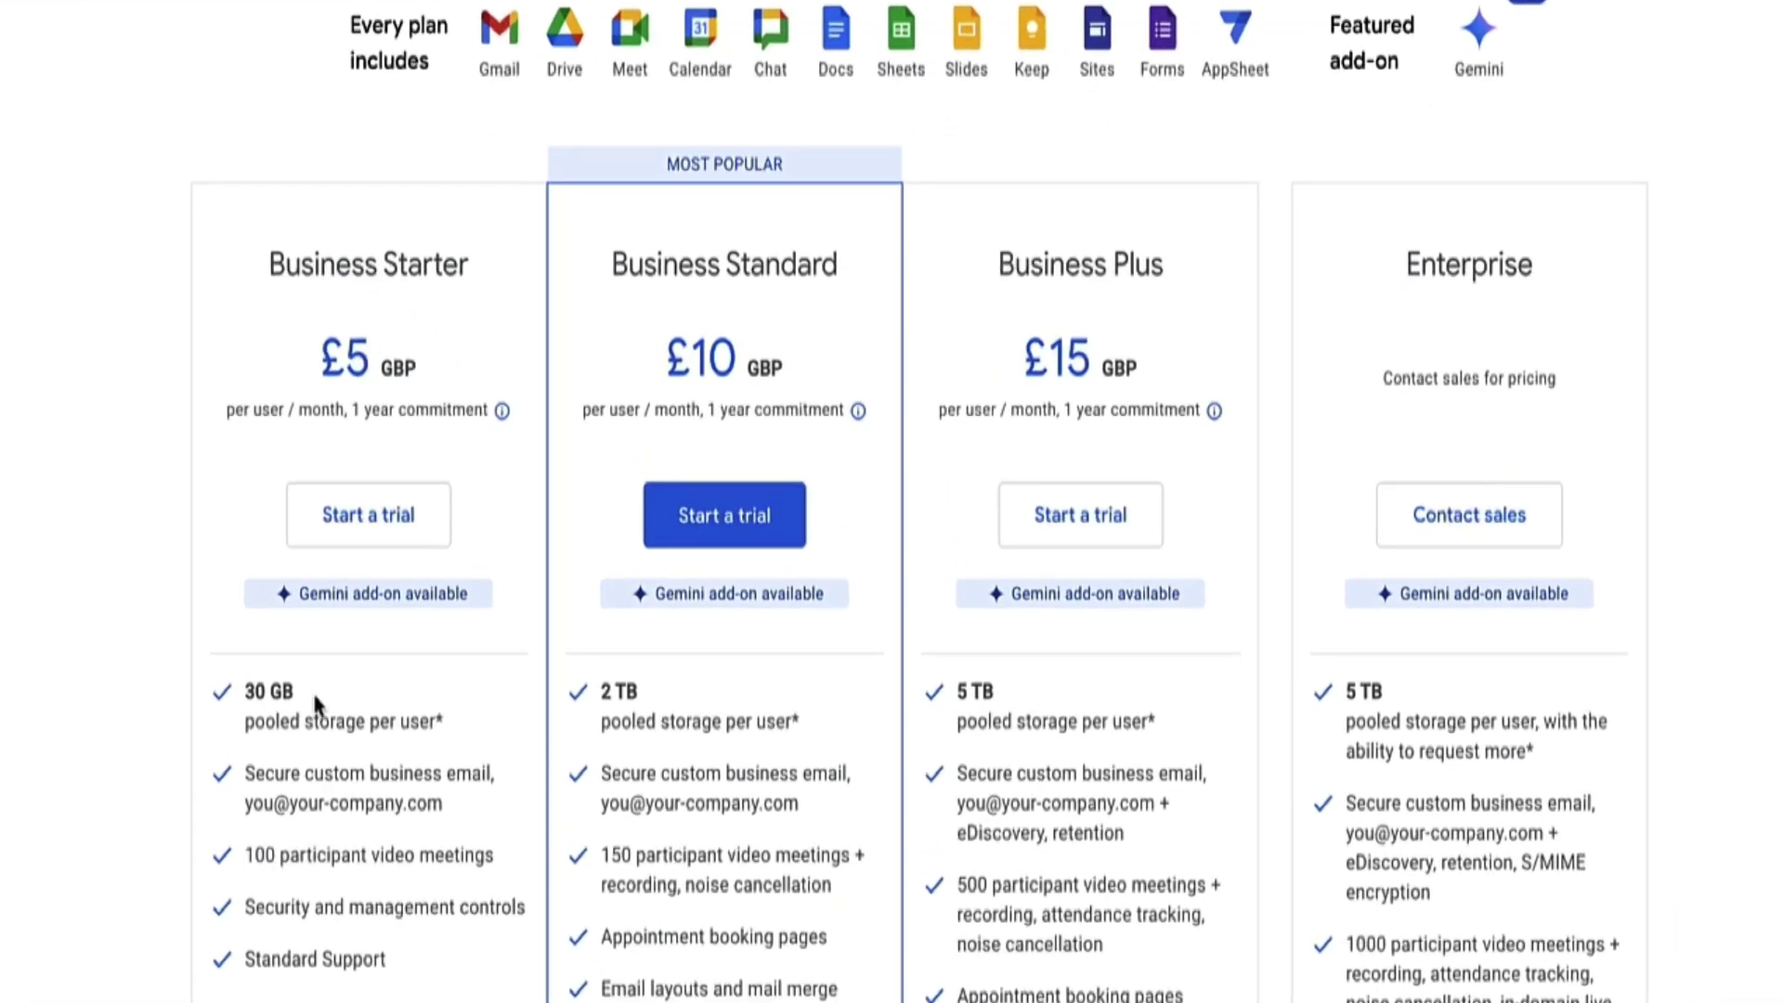
{"action": "left_click_drag", "start_coordinate": [471, 274], "coordinate": [269, 270]}
{"action": "left_click", "coordinate": [334, 859]}
{"action": "left_click_drag", "start_coordinate": [490, 860], "coordinate": [245, 872]}
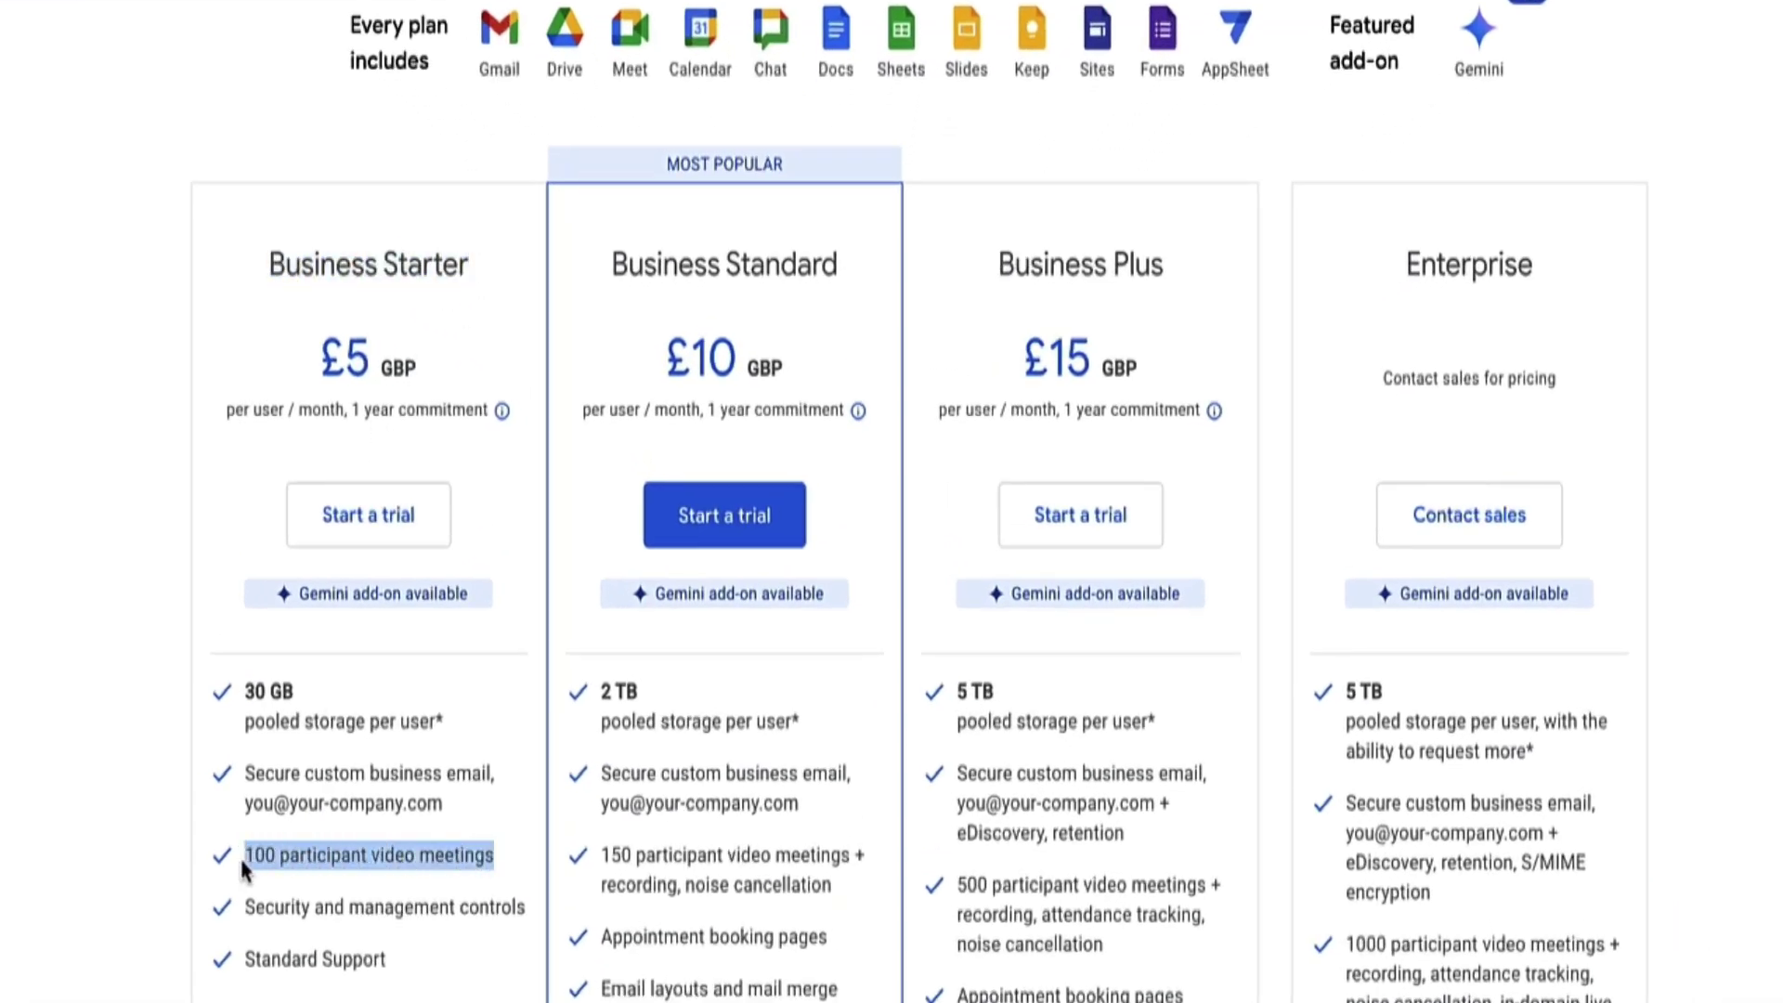
{"action": "left_click", "coordinate": [297, 866]}
{"action": "left_click_drag", "start_coordinate": [606, 854], "coordinate": [633, 851]}
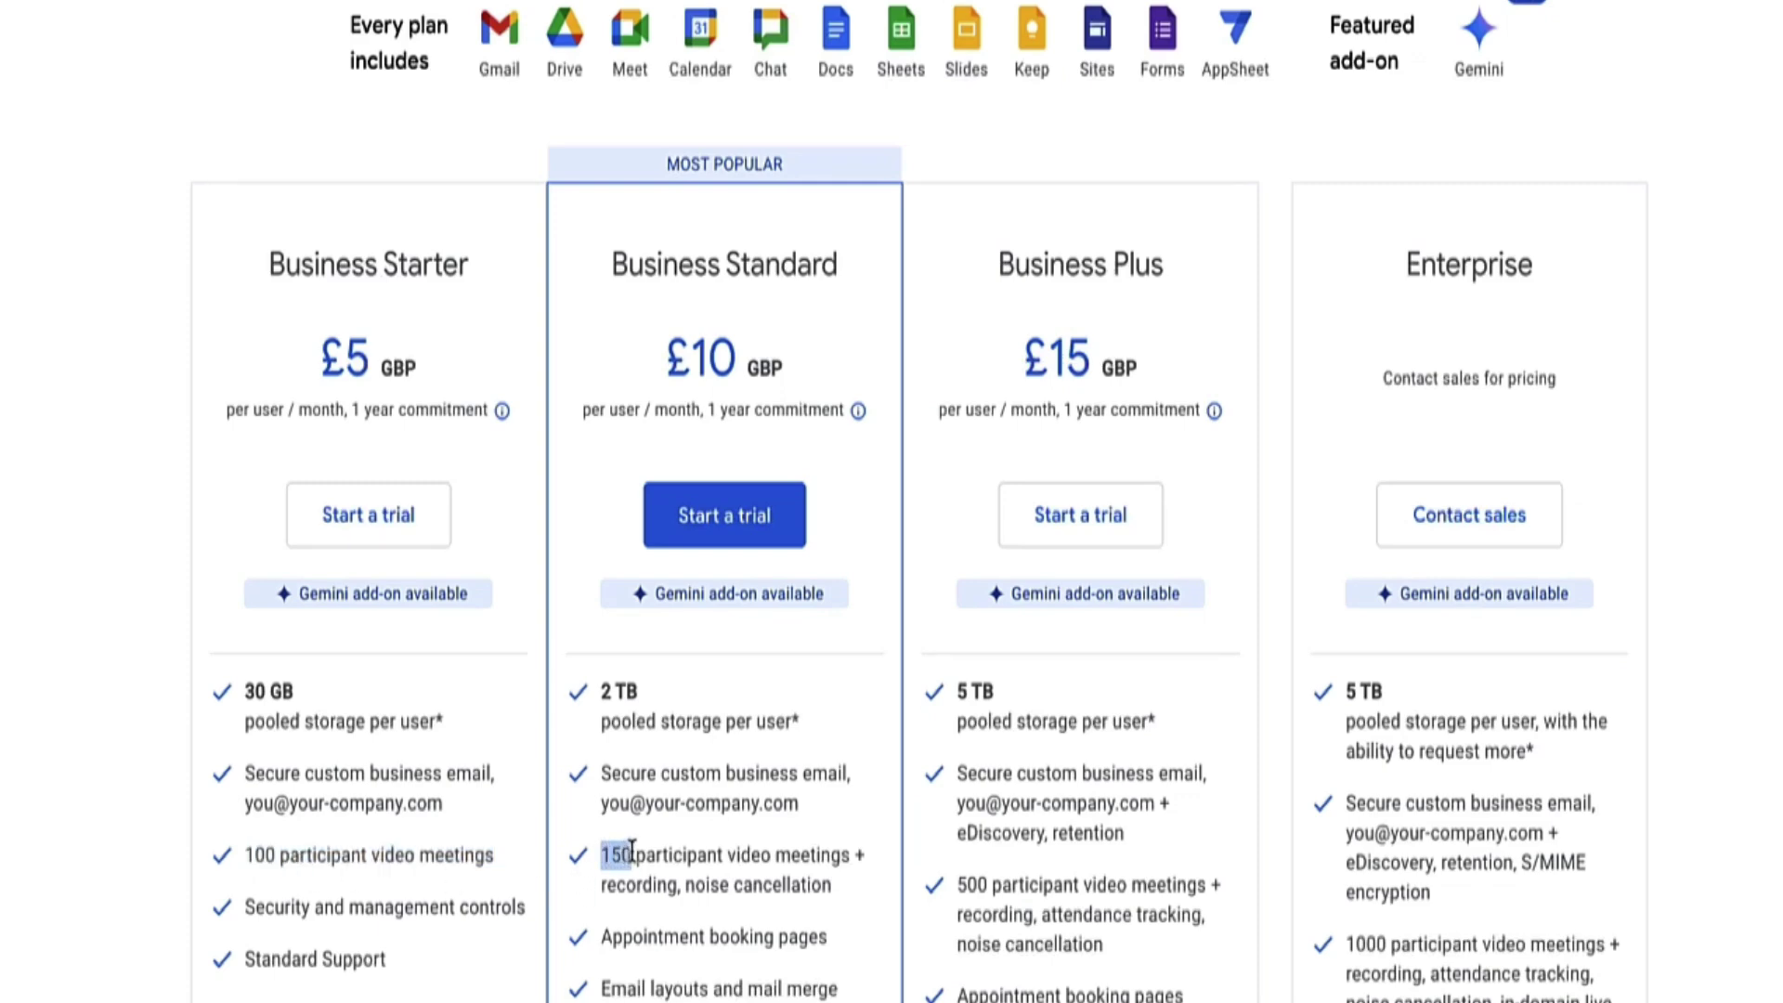
{"action": "left_click_drag", "start_coordinate": [959, 887], "coordinate": [990, 887]}
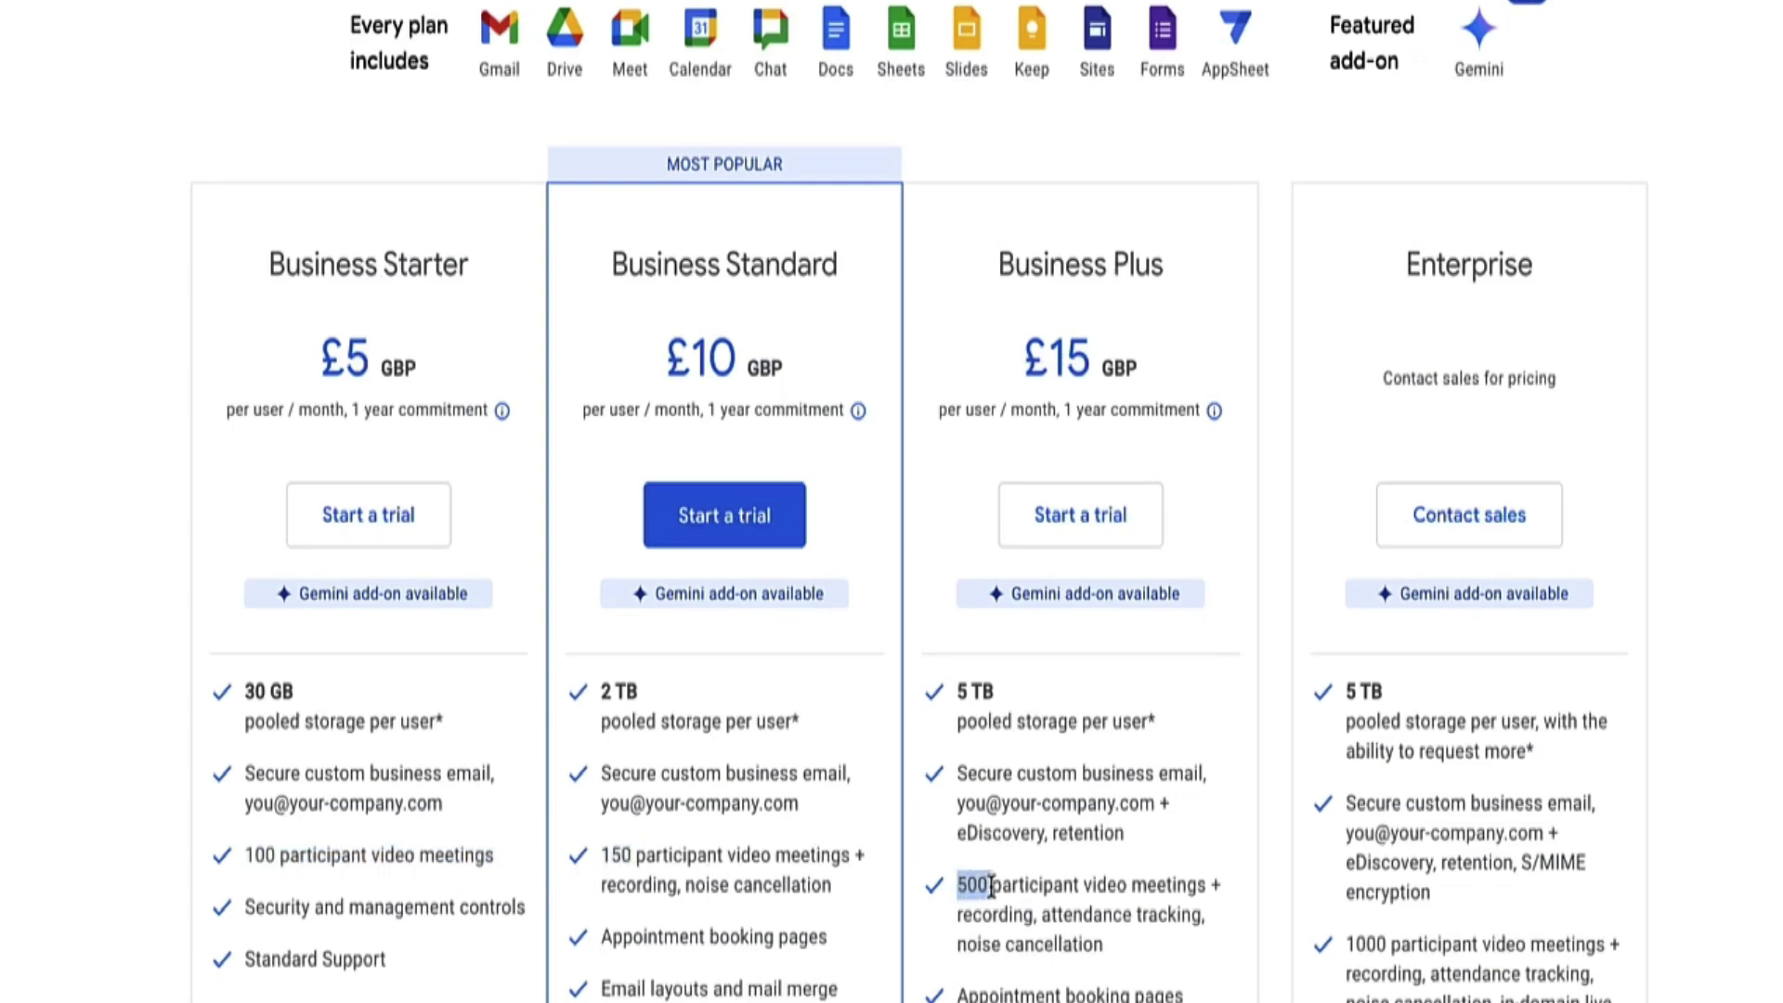
{"action": "left_click_drag", "start_coordinate": [1347, 945], "coordinate": [1389, 943]}
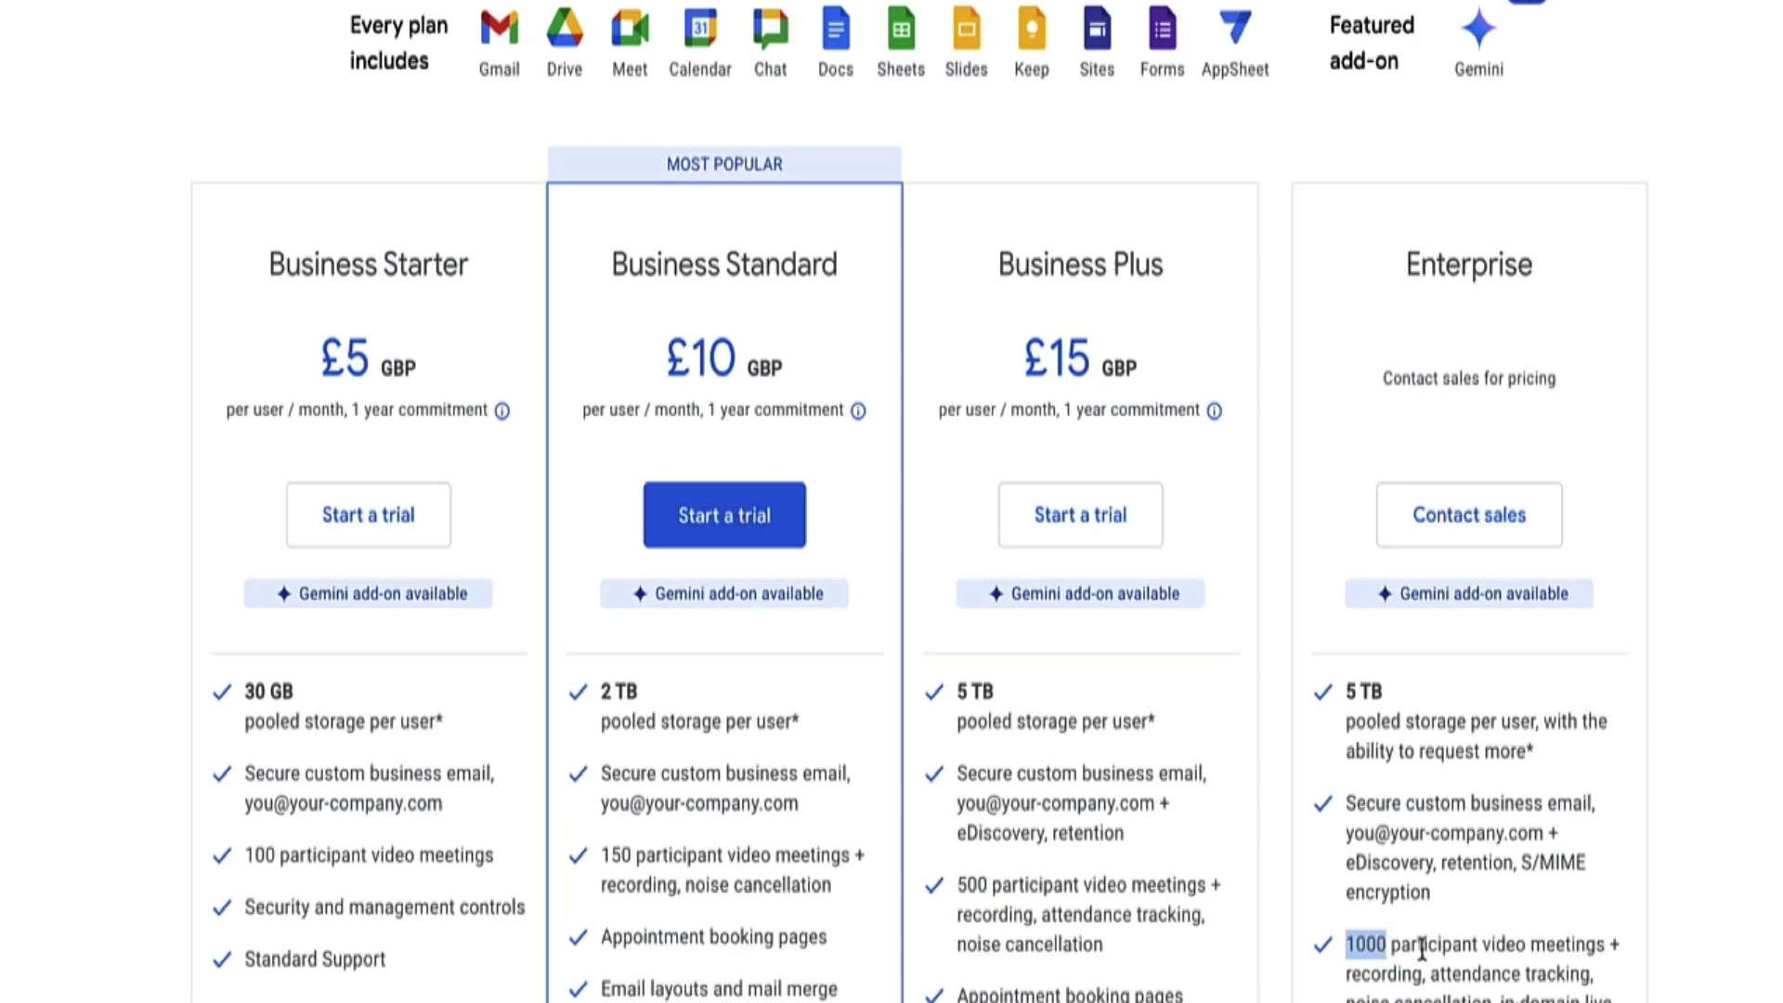
{"action": "left_click", "coordinate": [432, 850]}
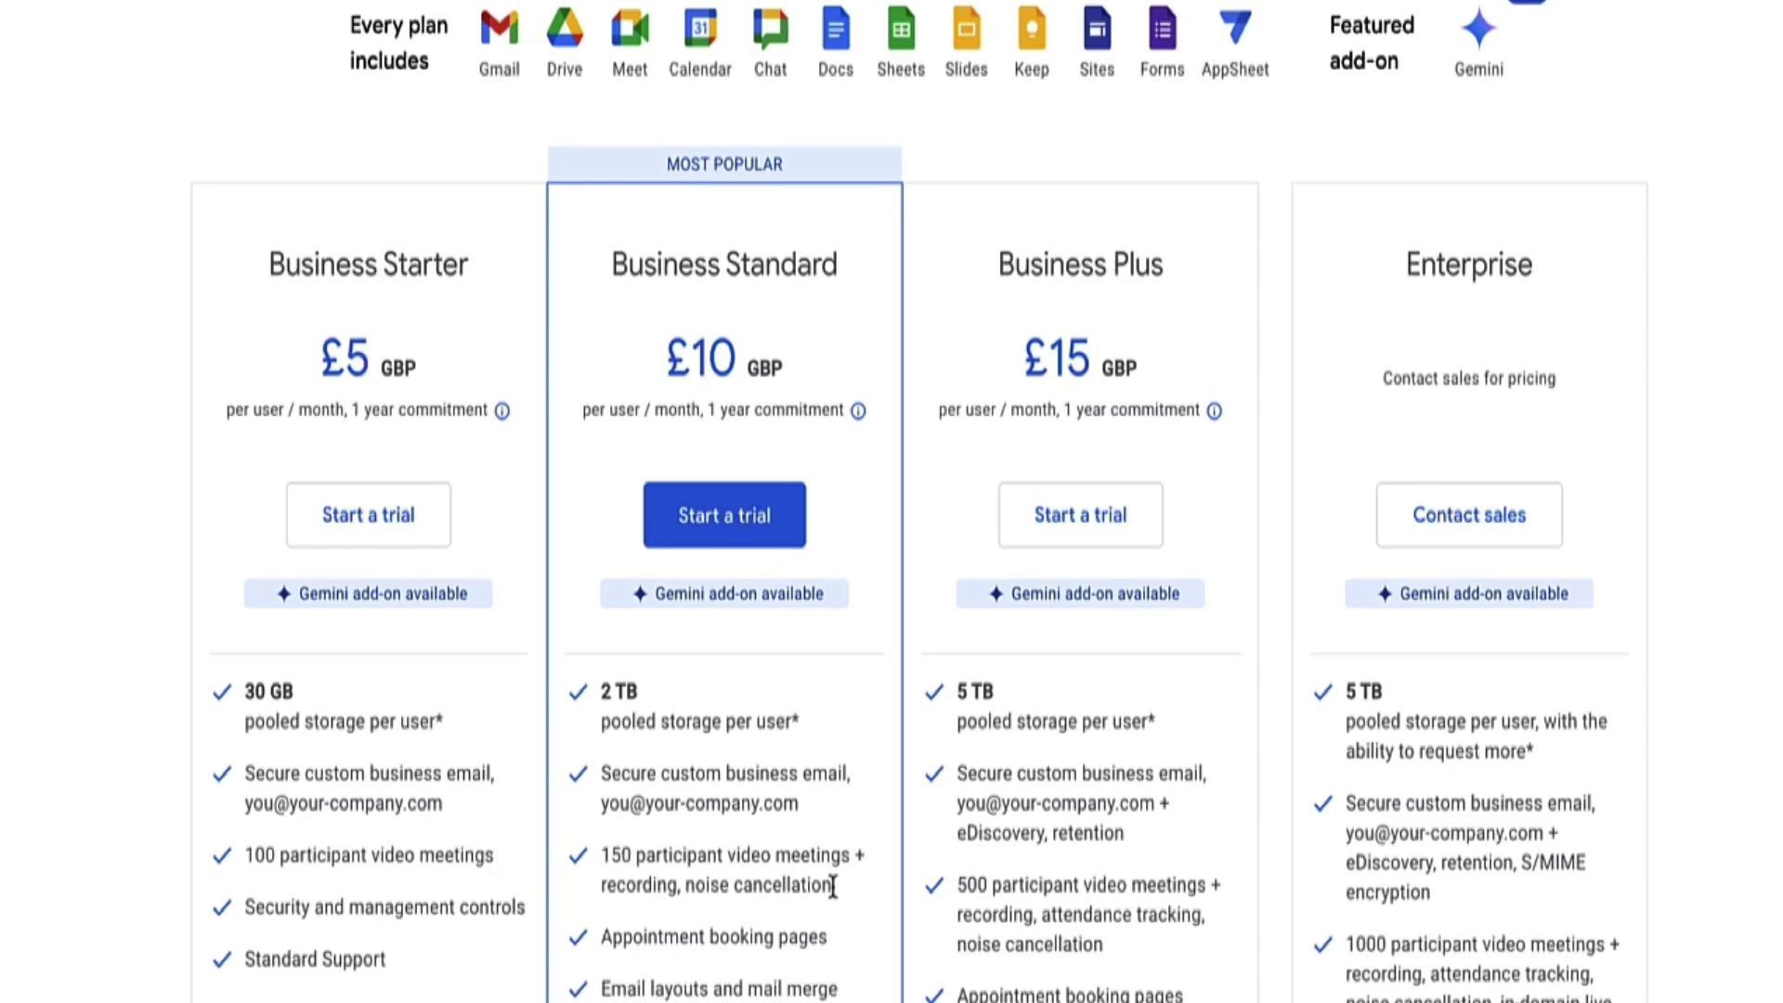
{"action": "left_click_drag", "start_coordinate": [834, 883], "coordinate": [600, 871]}
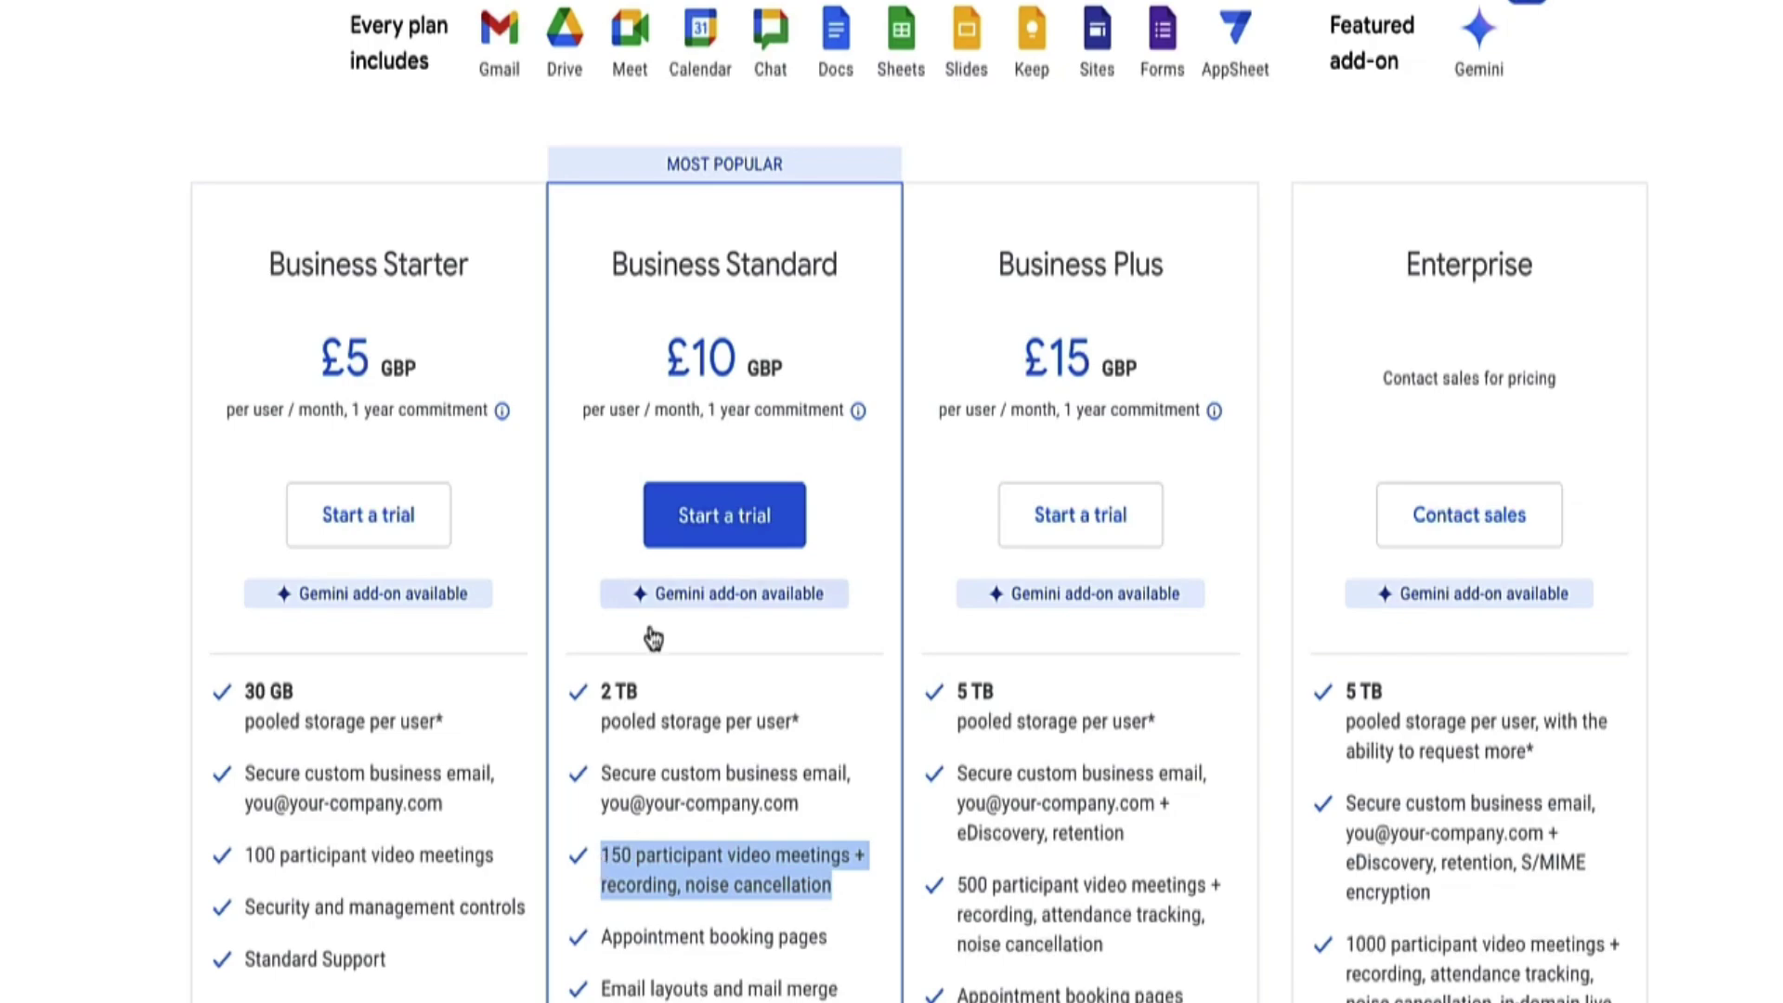
{"action": "left_click_drag", "start_coordinate": [823, 269], "coordinate": [663, 270]}
{"action": "left_click_drag", "start_coordinate": [469, 264], "coordinate": [269, 265]}
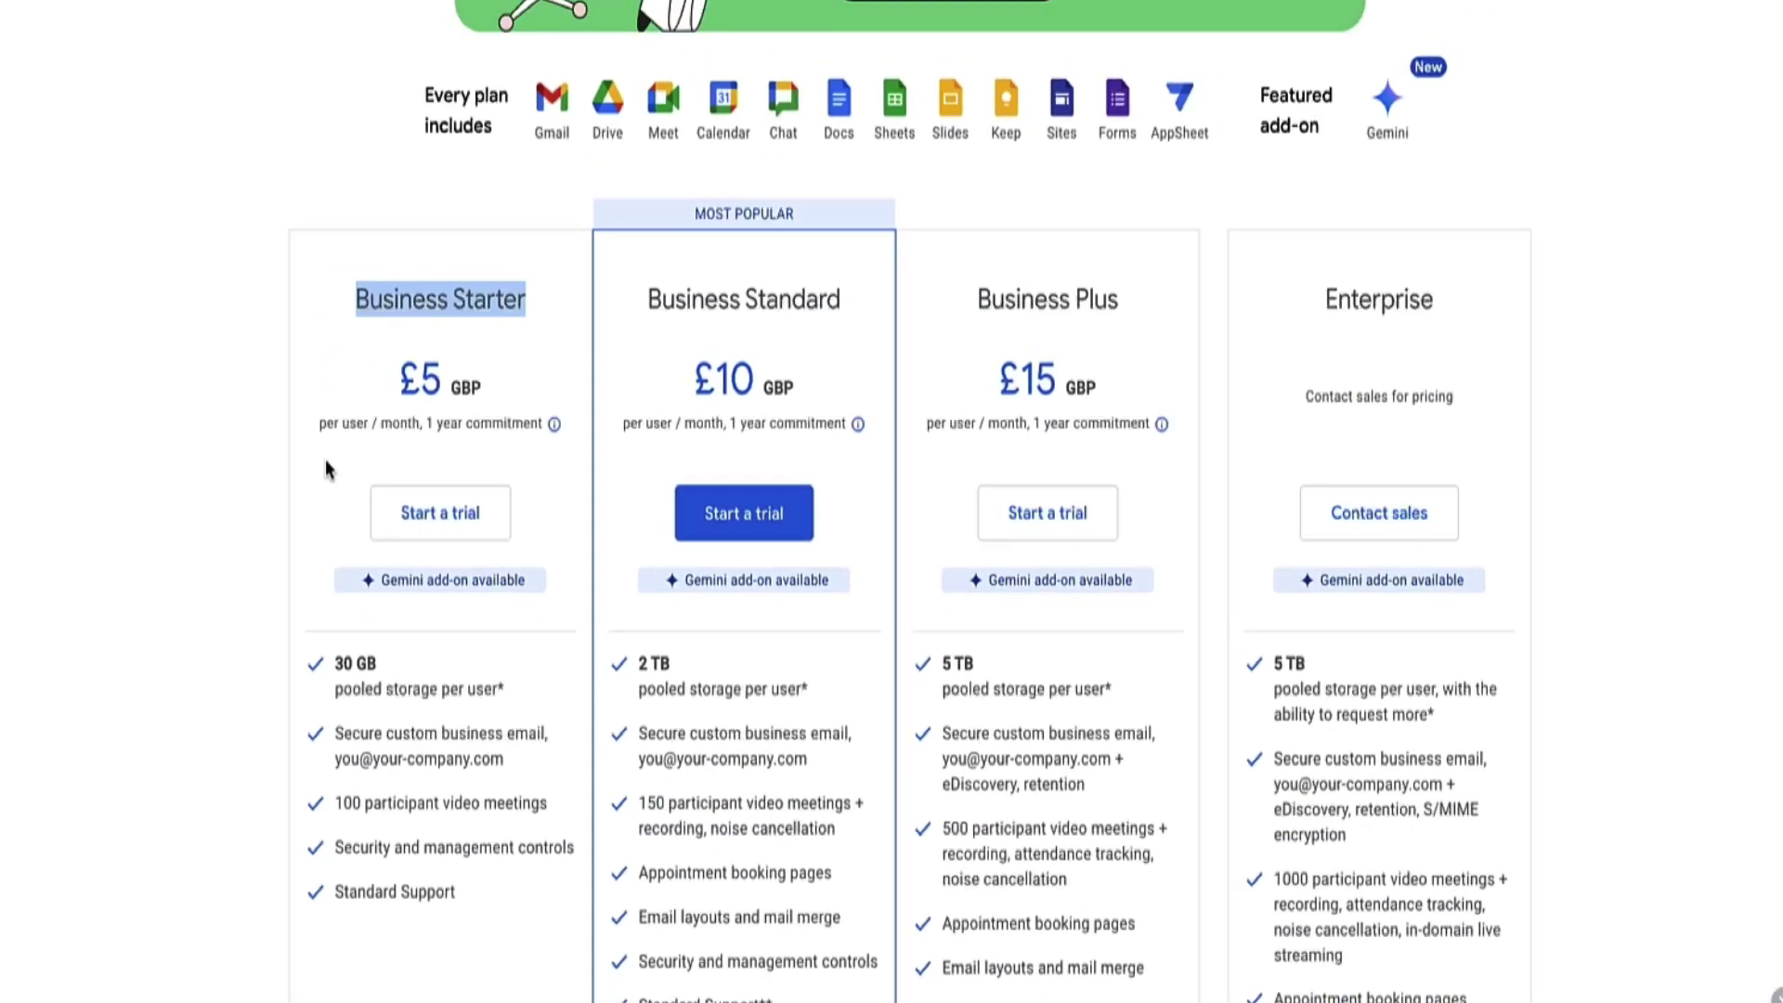
{"action": "left_click", "coordinate": [410, 837]}
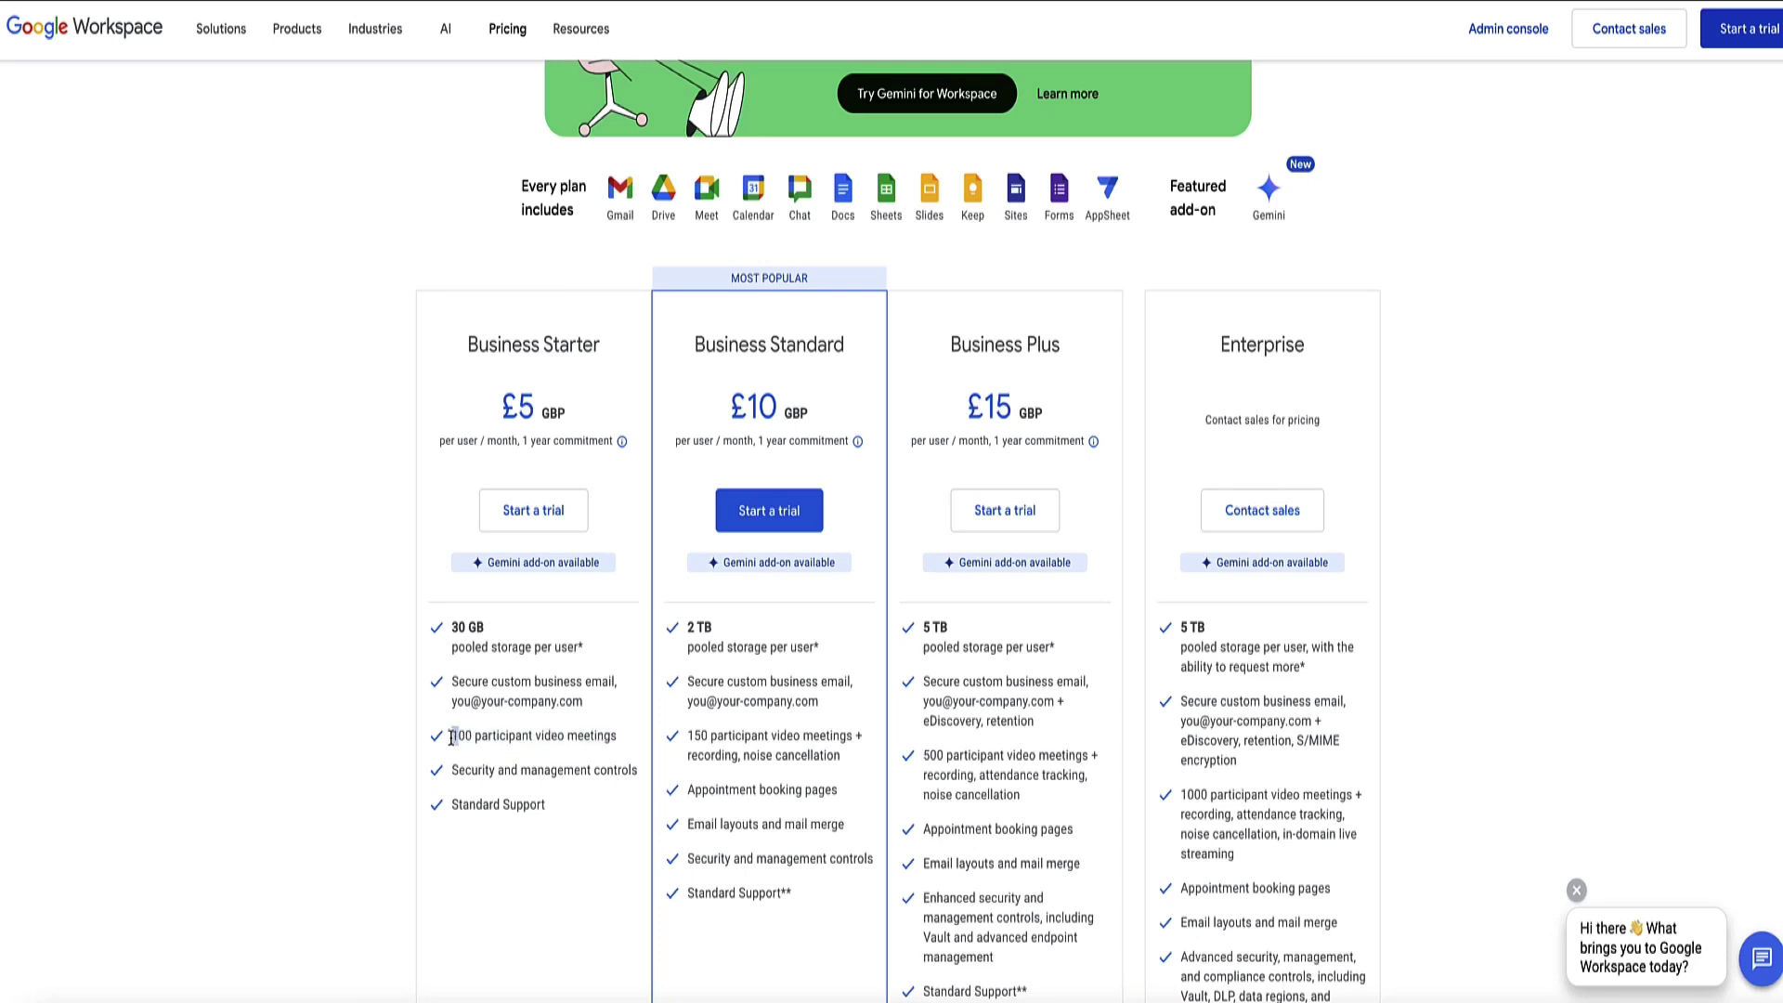
{"action": "left_click_drag", "start_coordinate": [451, 737], "coordinate": [620, 745]}
{"action": "left_click", "coordinate": [623, 745]}
{"action": "left_click_drag", "start_coordinate": [606, 346], "coordinate": [474, 349]}
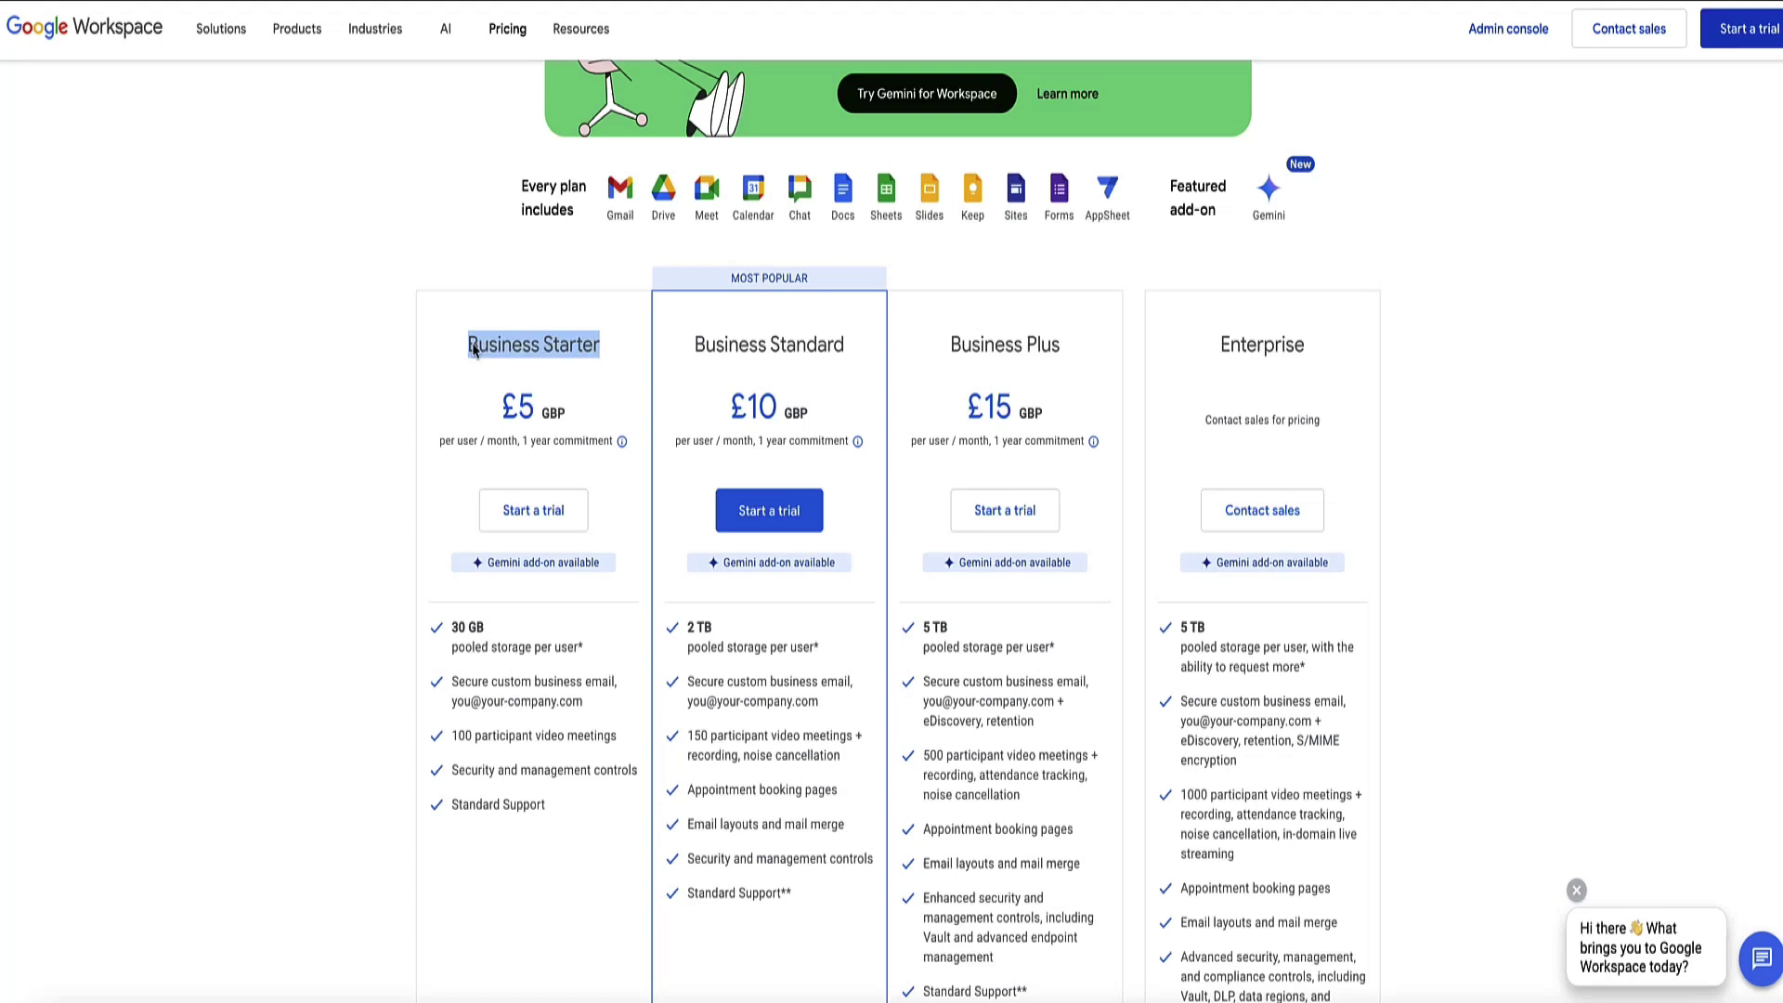
{"action": "left_click", "coordinate": [449, 386]}
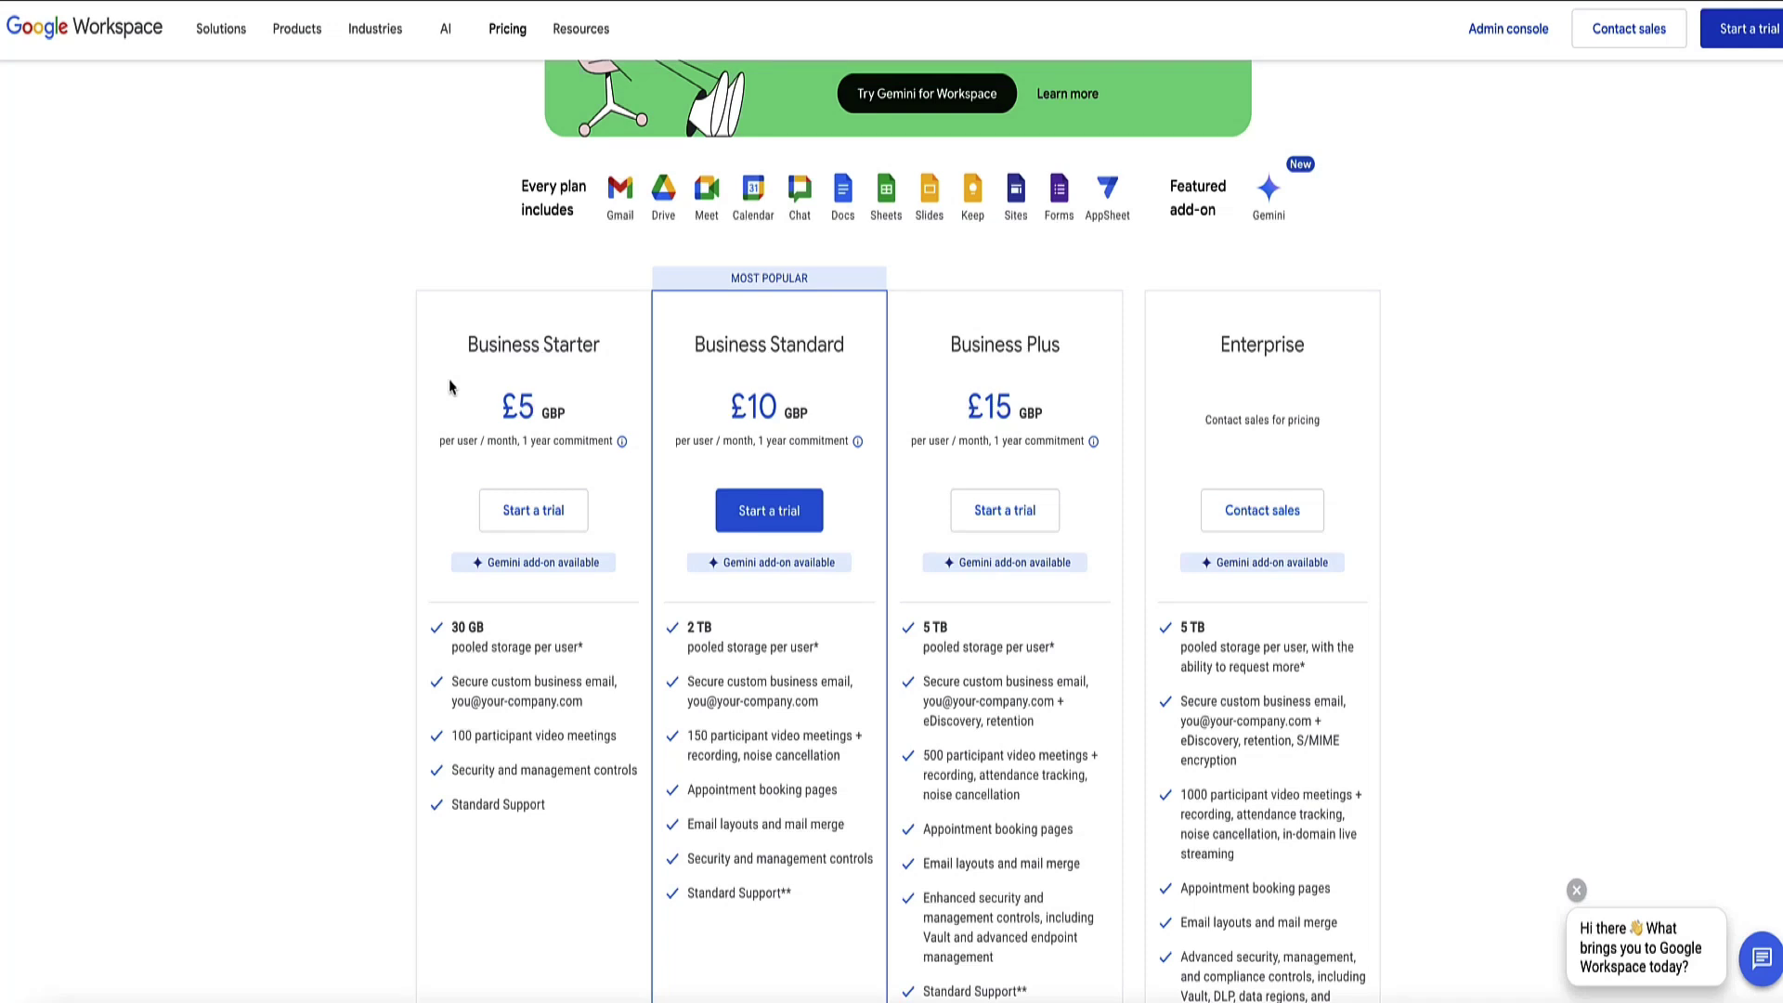
{"action": "left_click_drag", "start_coordinate": [467, 345], "coordinate": [615, 362]}
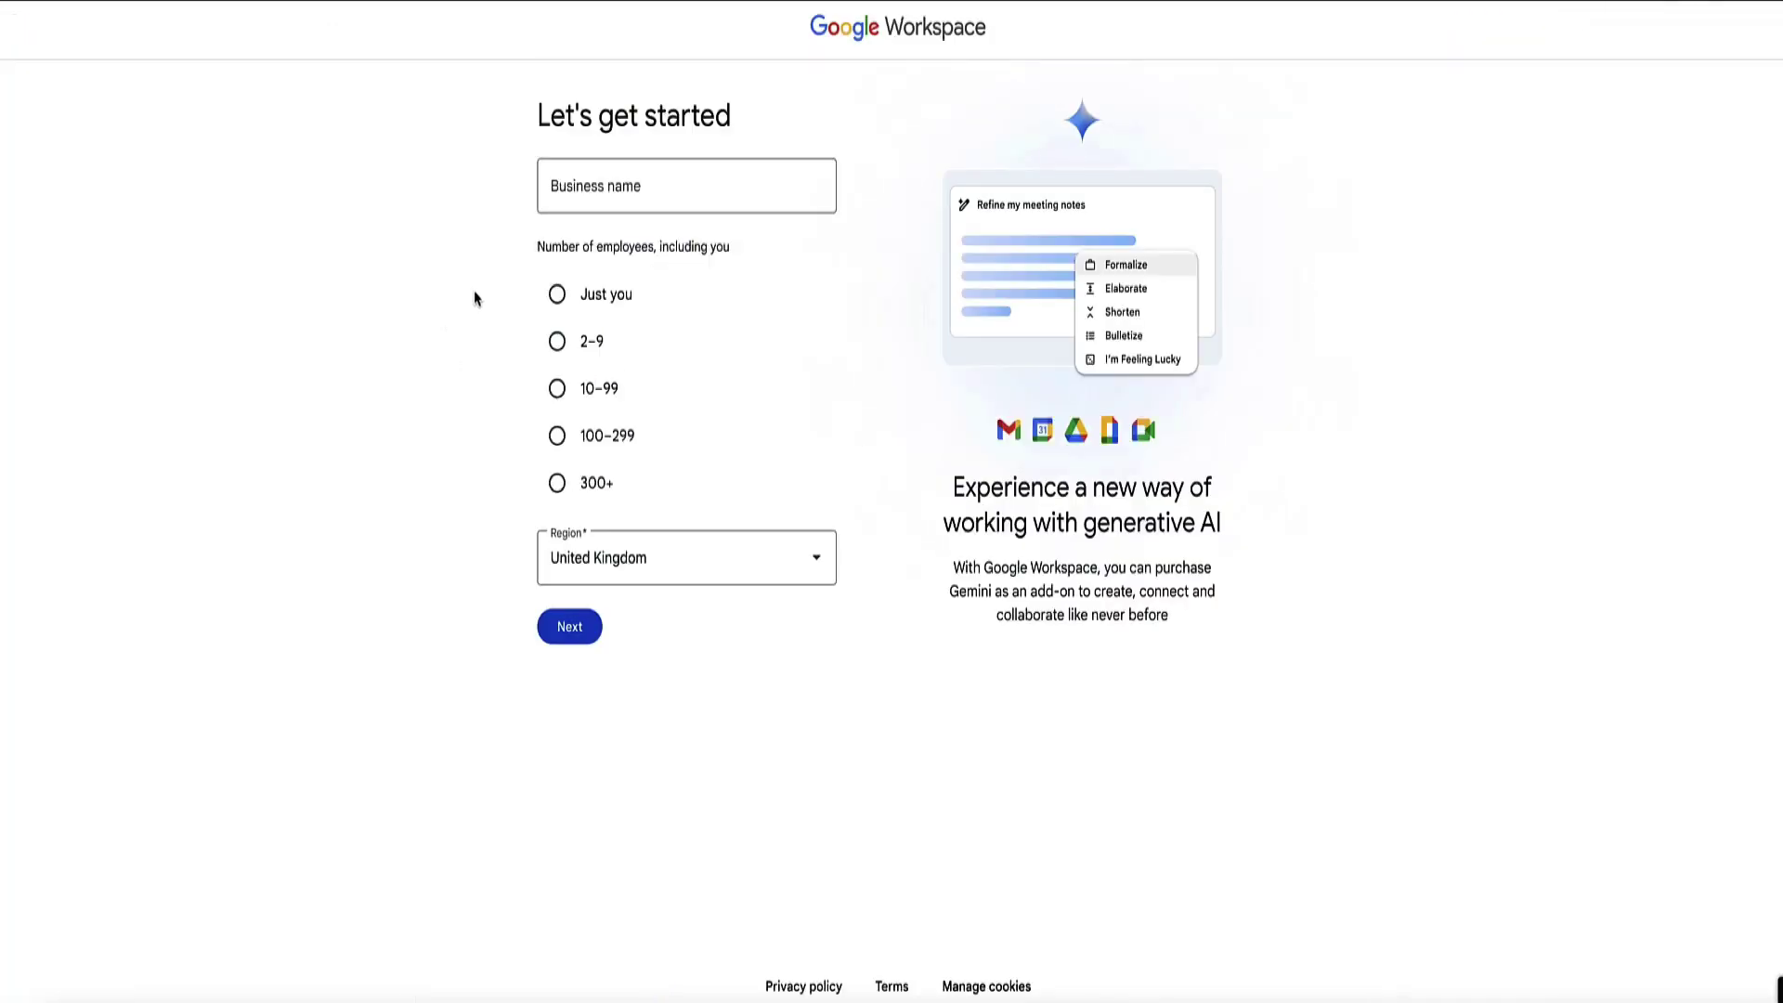
Step: Enter the business name, set the company size to Just you, and submit
{"action": "left_click", "coordinate": [577, 189]}
{"action": "type", "text": "Steve West"}
{"action": "left_click", "coordinate": [557, 294]}
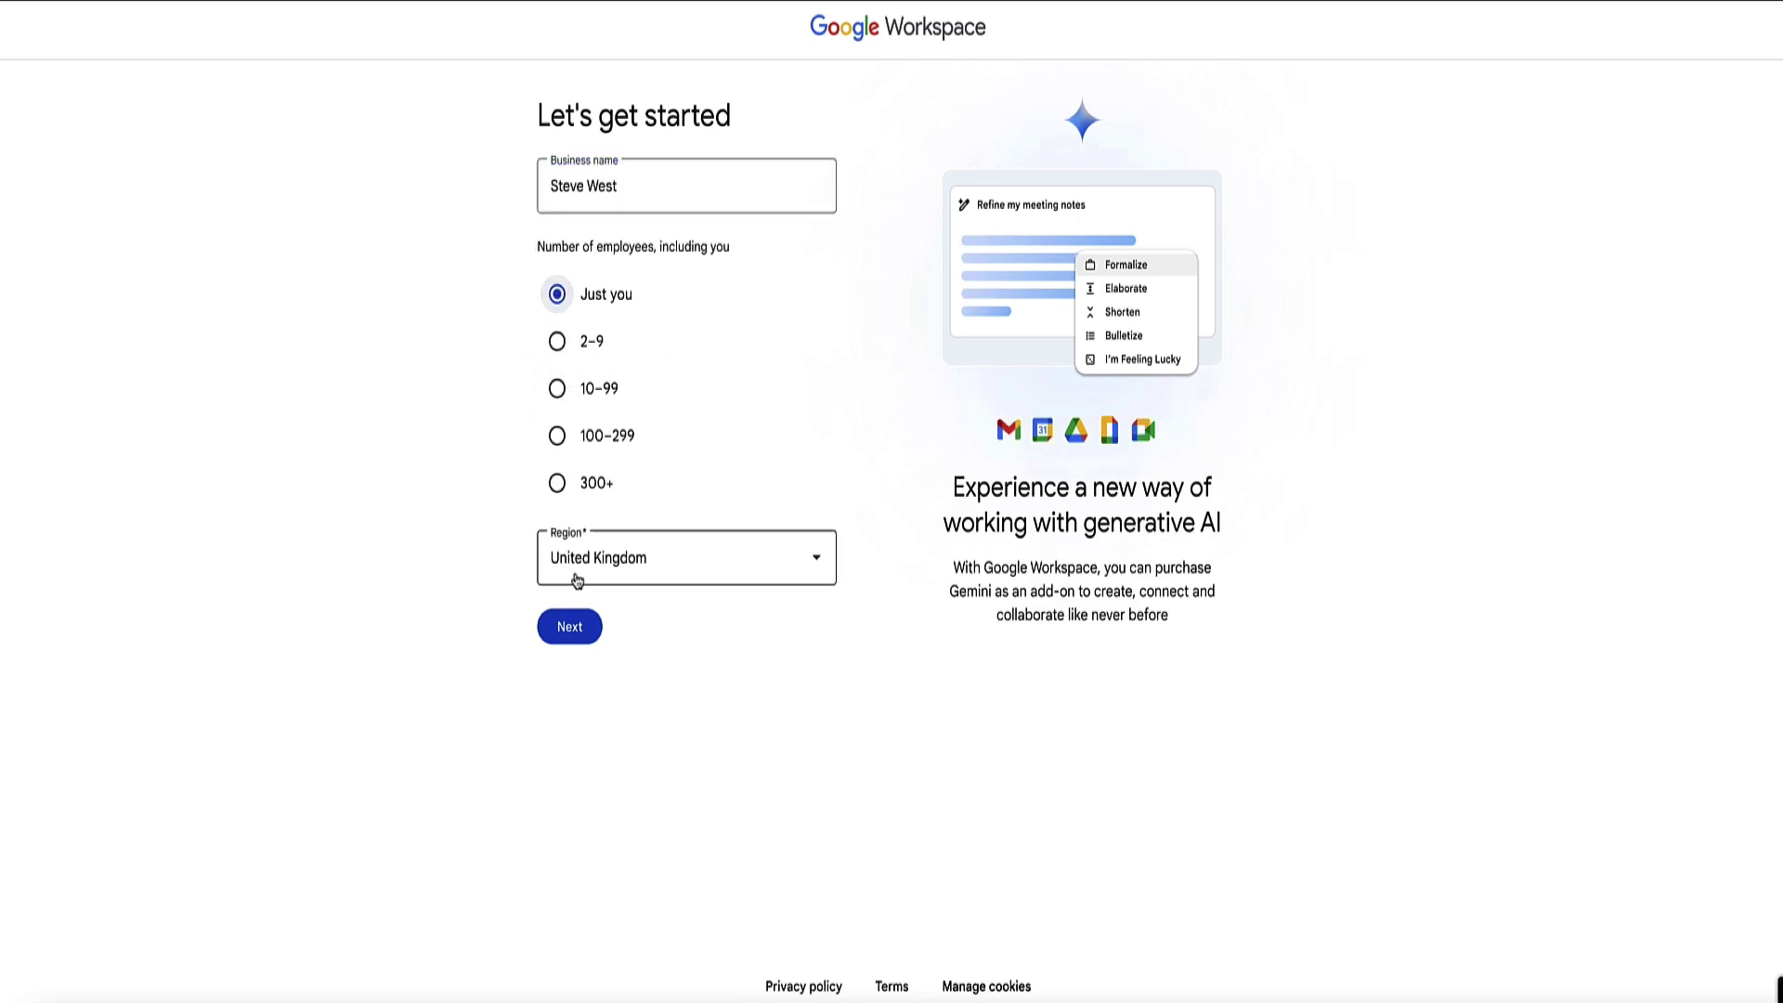
{"action": "left_click", "coordinate": [569, 627]}
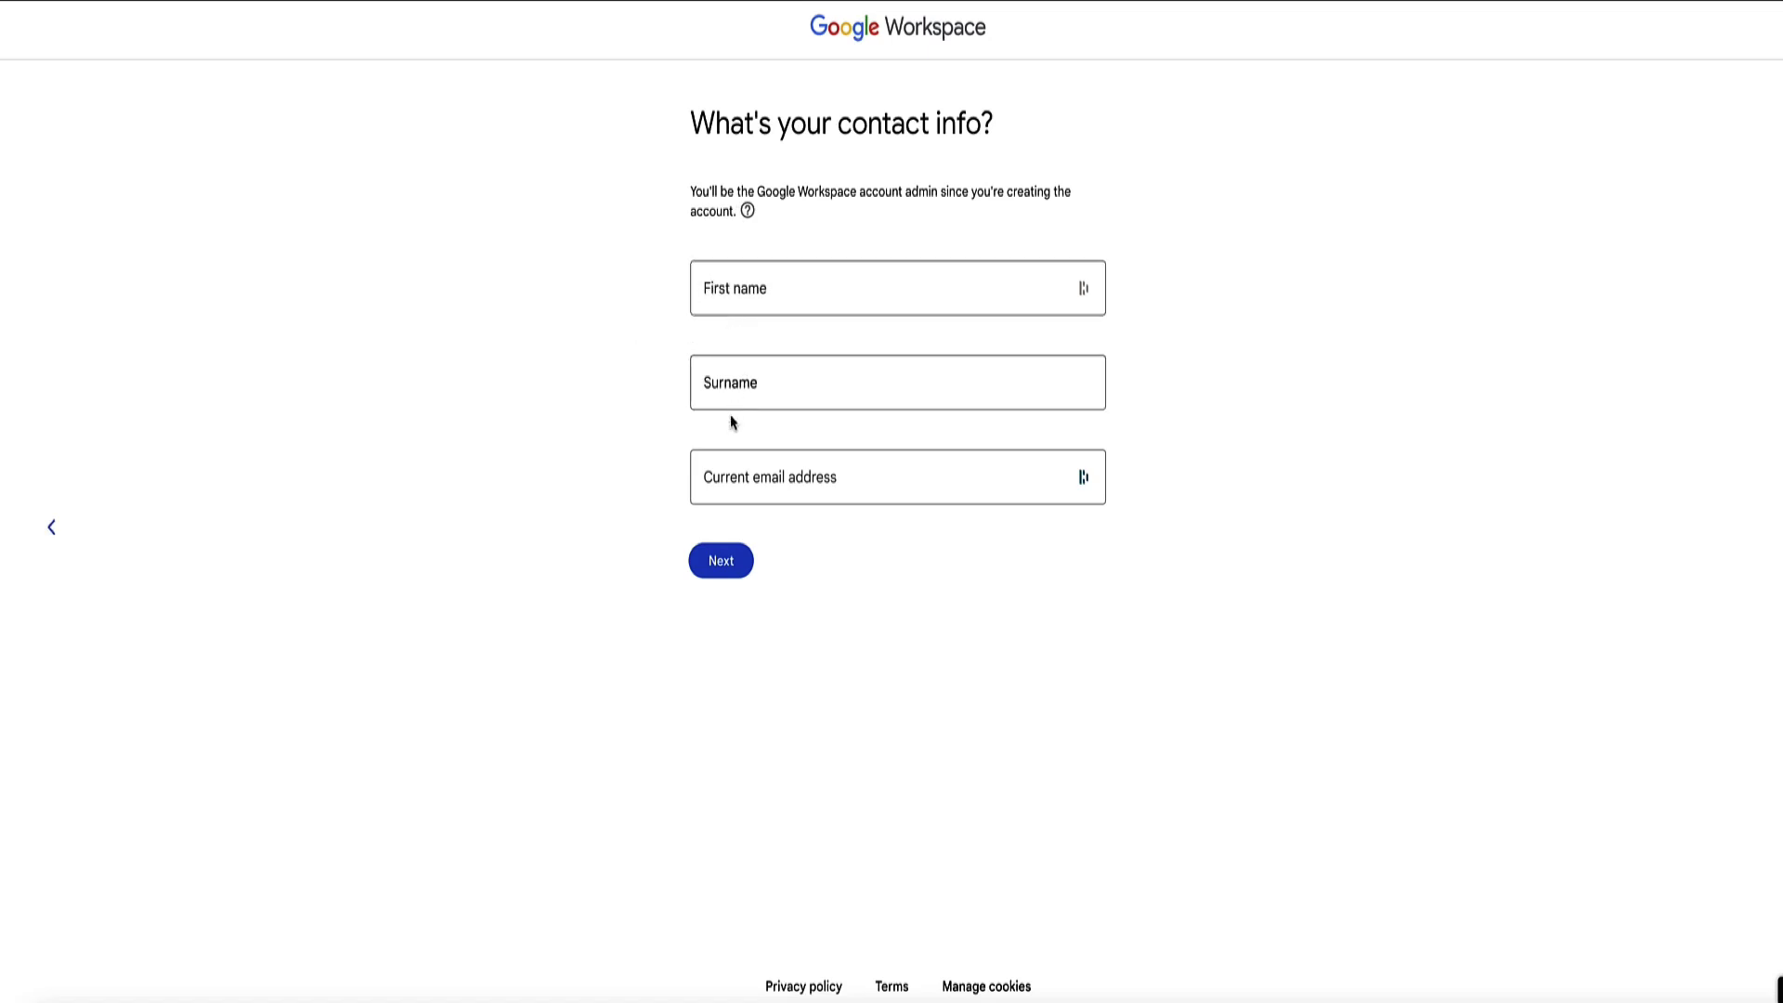
Step: Autofill the admin's first name, surname and e-mail, then submit the contact details
{"action": "left_click", "coordinate": [695, 485]}
{"action": "left_click", "coordinate": [685, 686]}
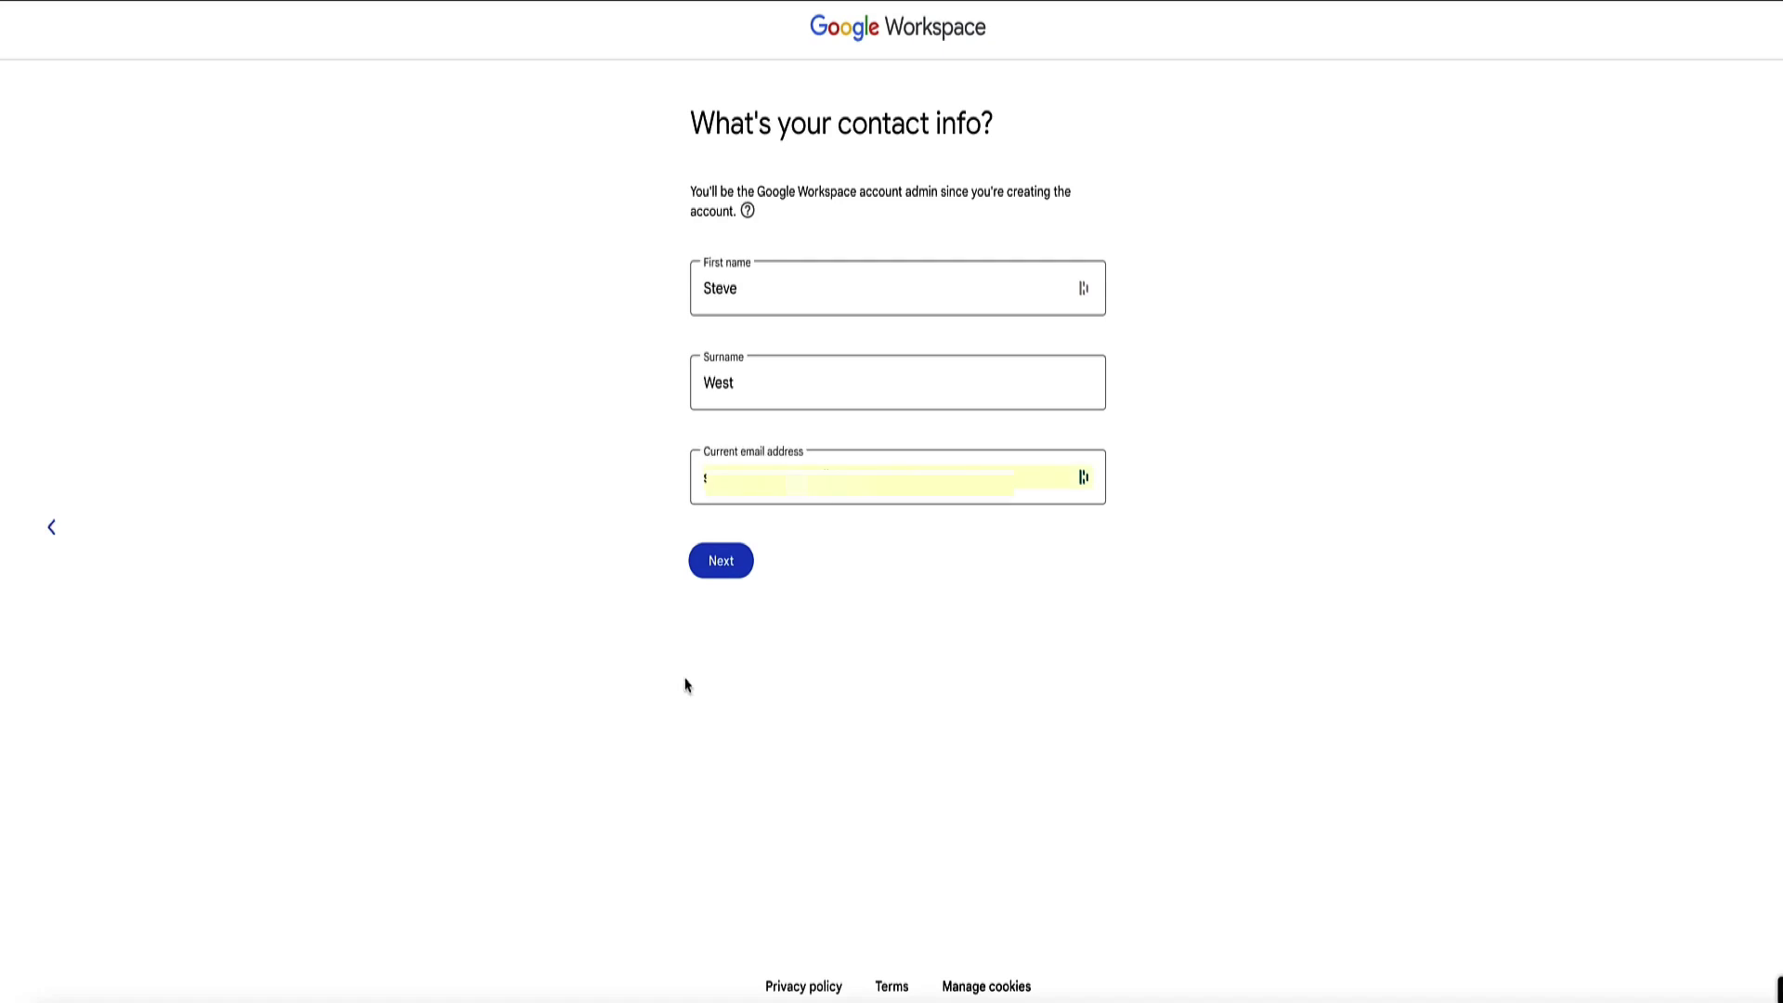
{"action": "left_click", "coordinate": [689, 561]}
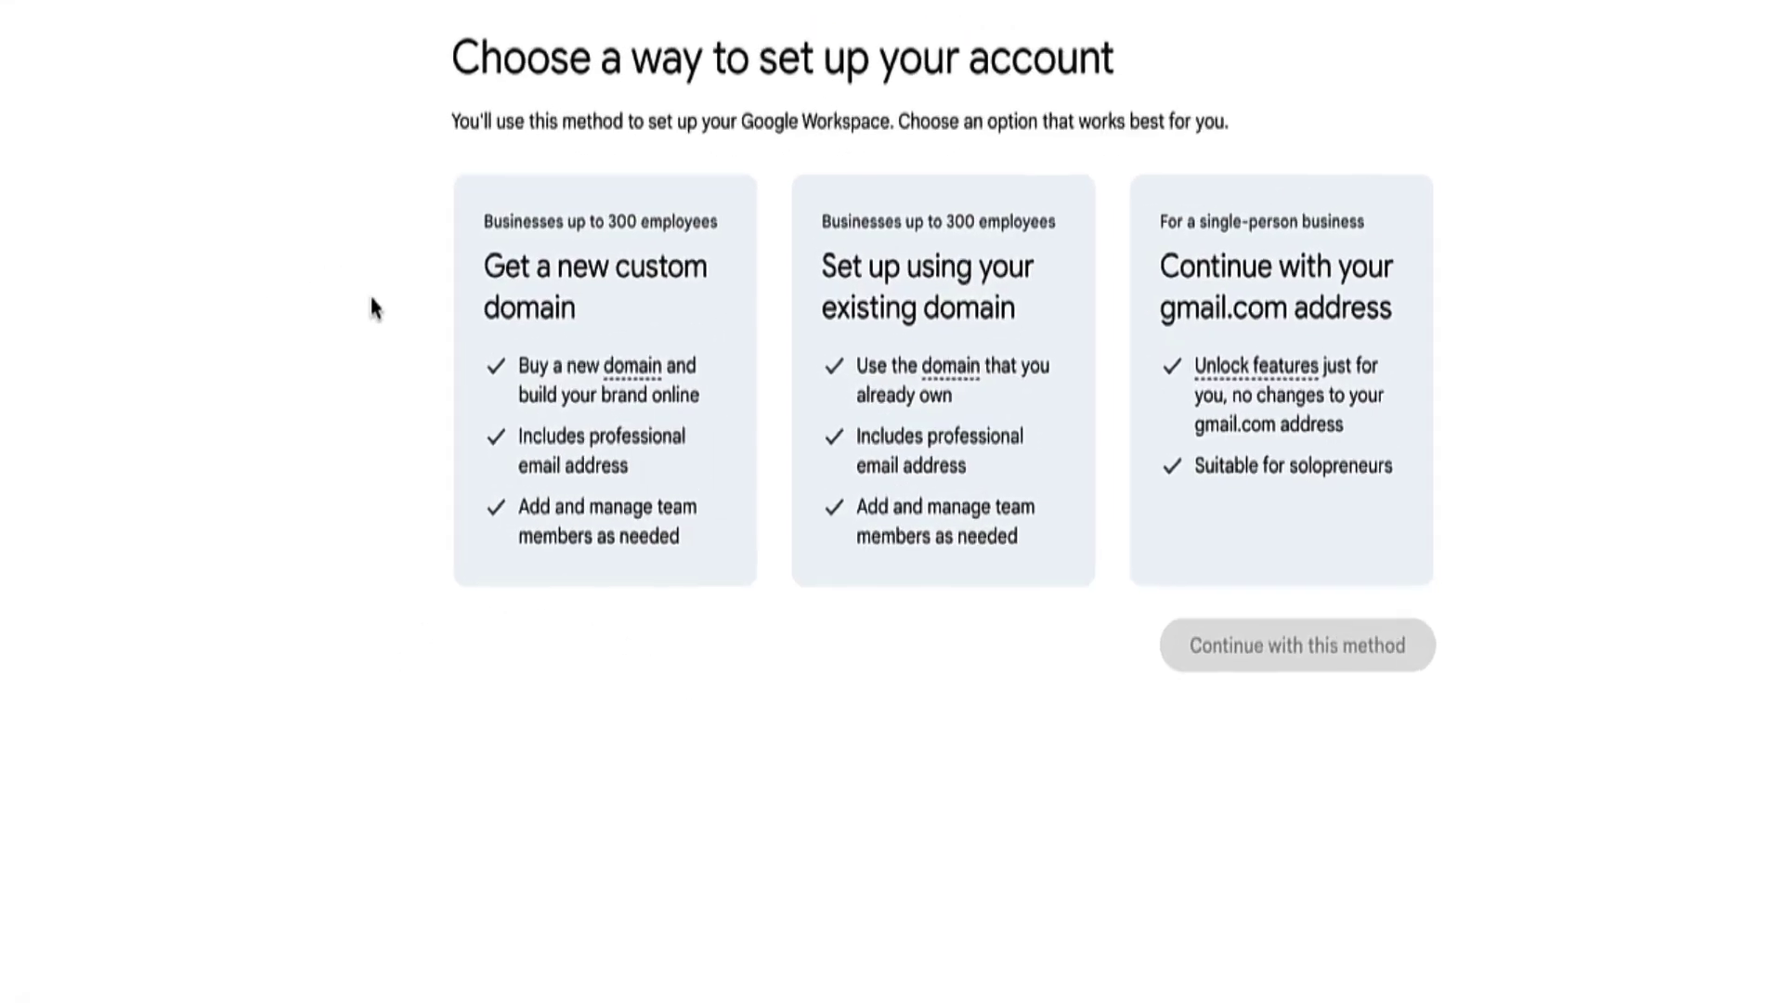
Step: Compare the three setup options and continue with 'Set up using your existing domain'
{"action": "left_click", "coordinate": [539, 325]}
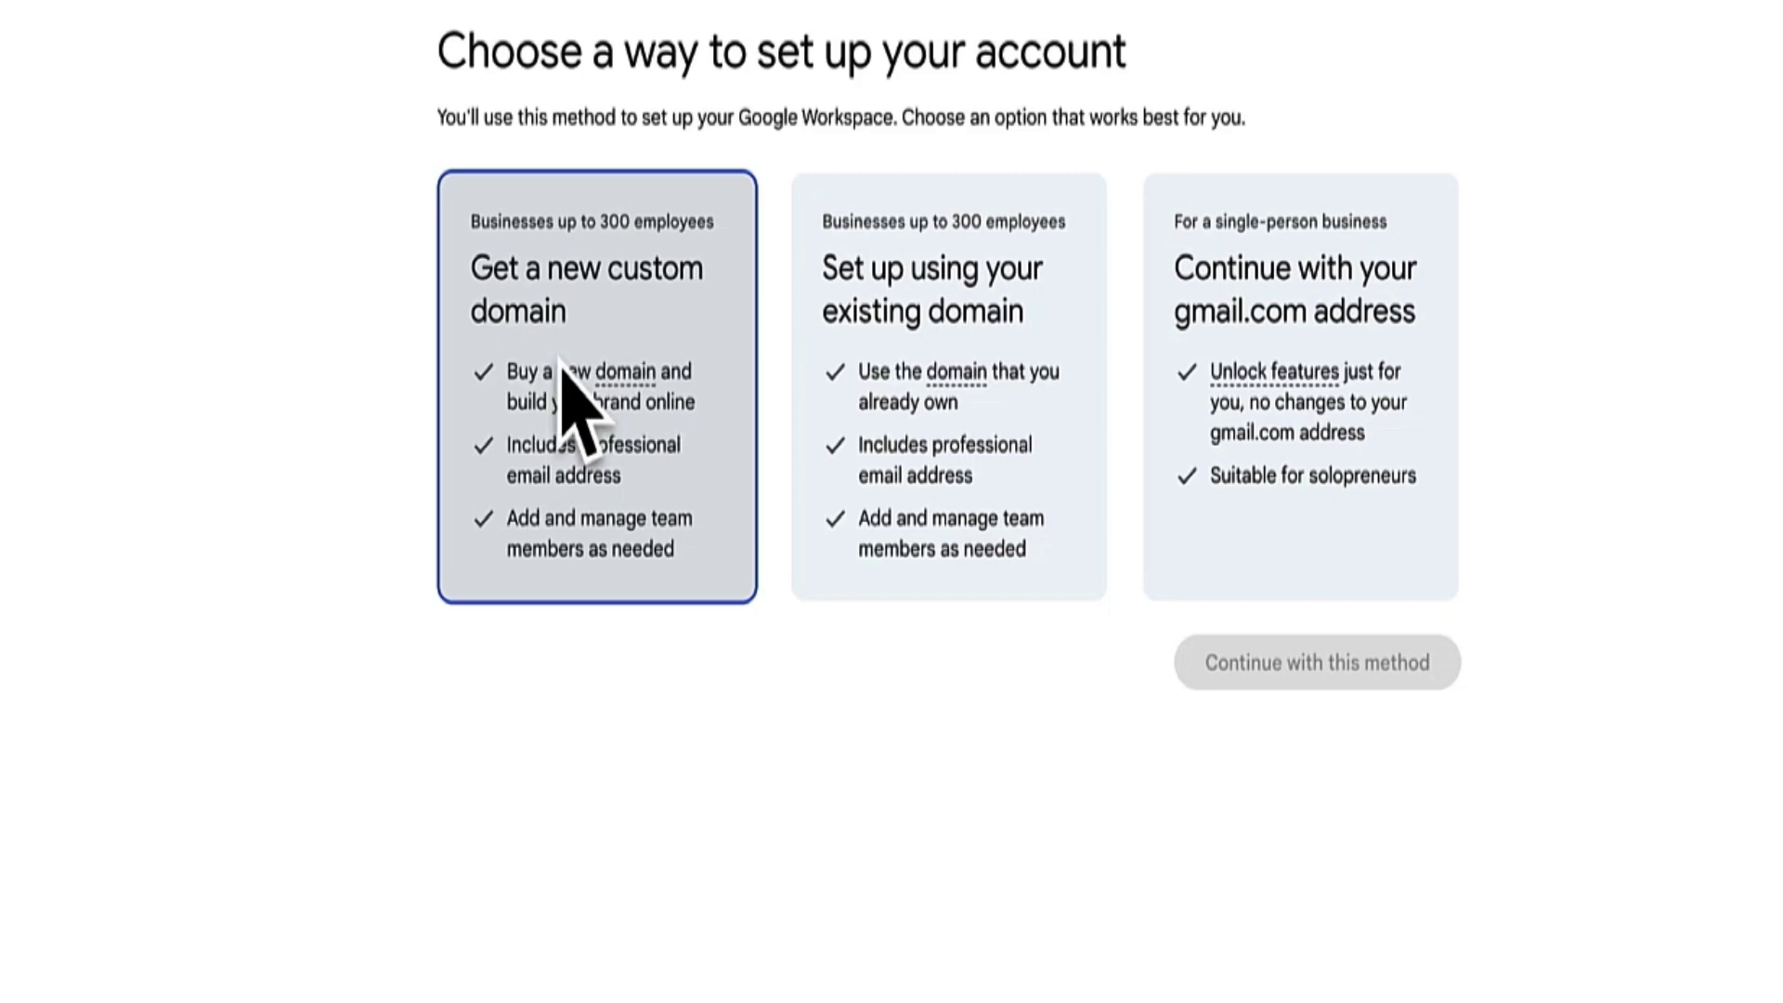
{"action": "left_click", "coordinate": [899, 390]}
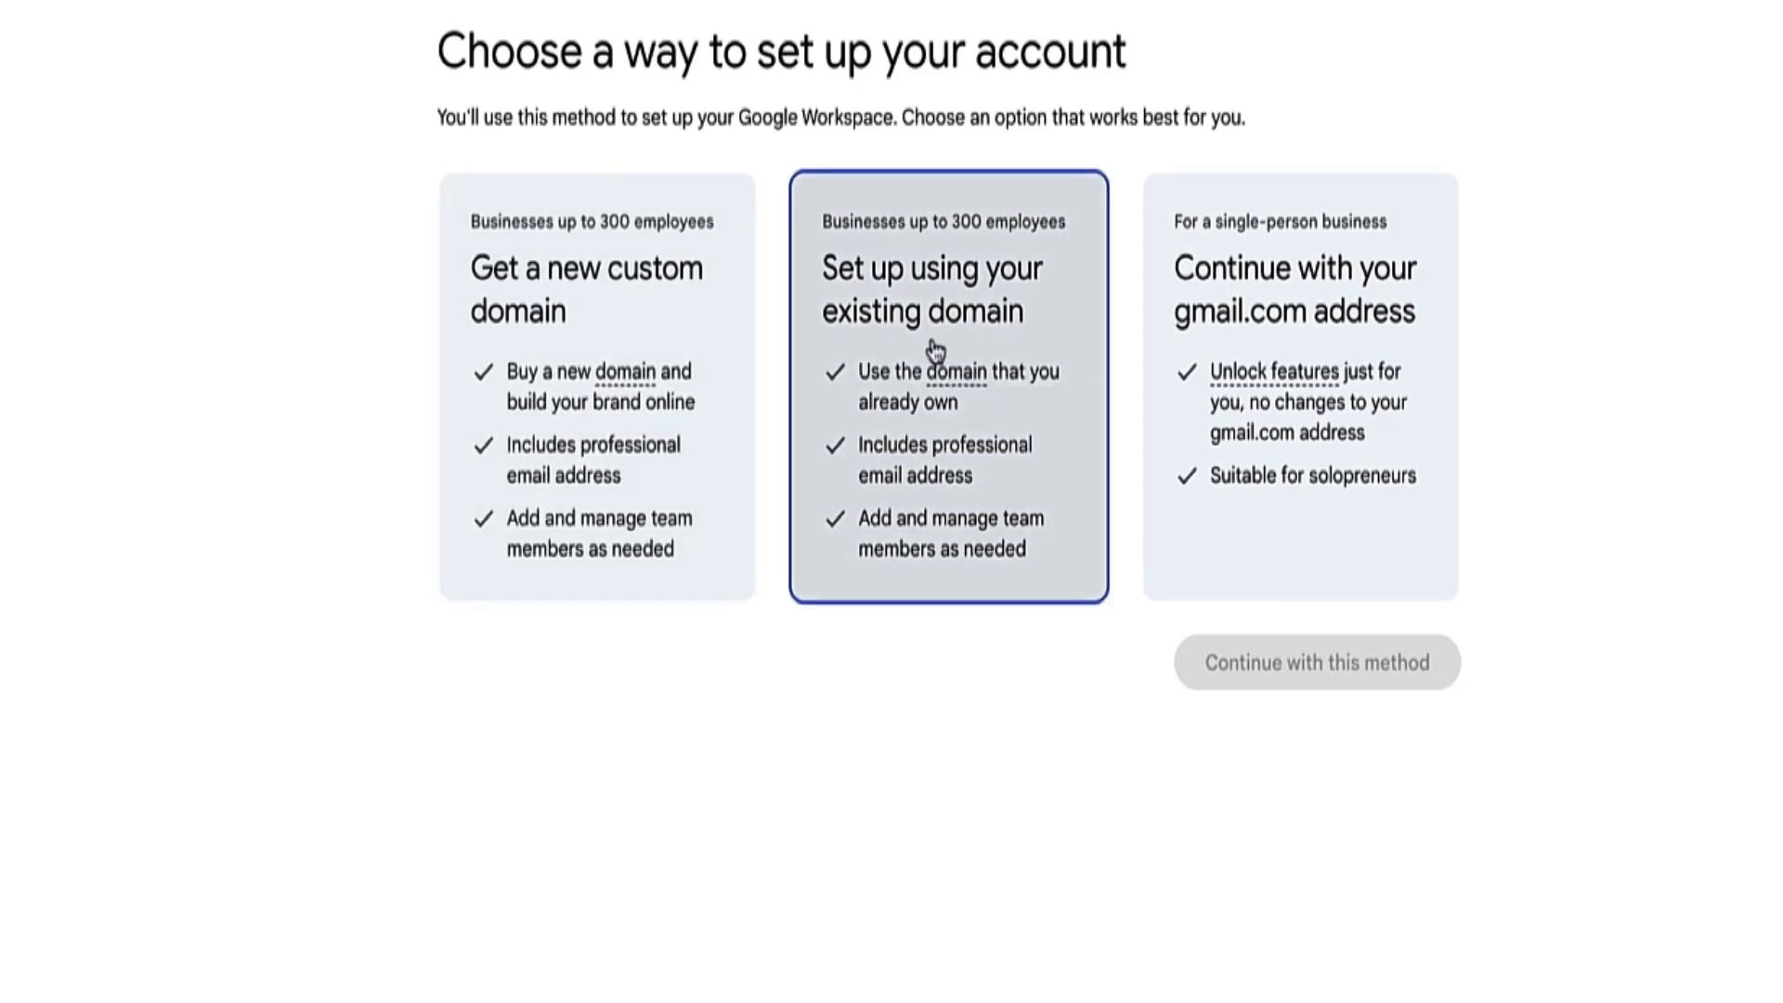
{"action": "mouse_move", "coordinate": [946, 372]}
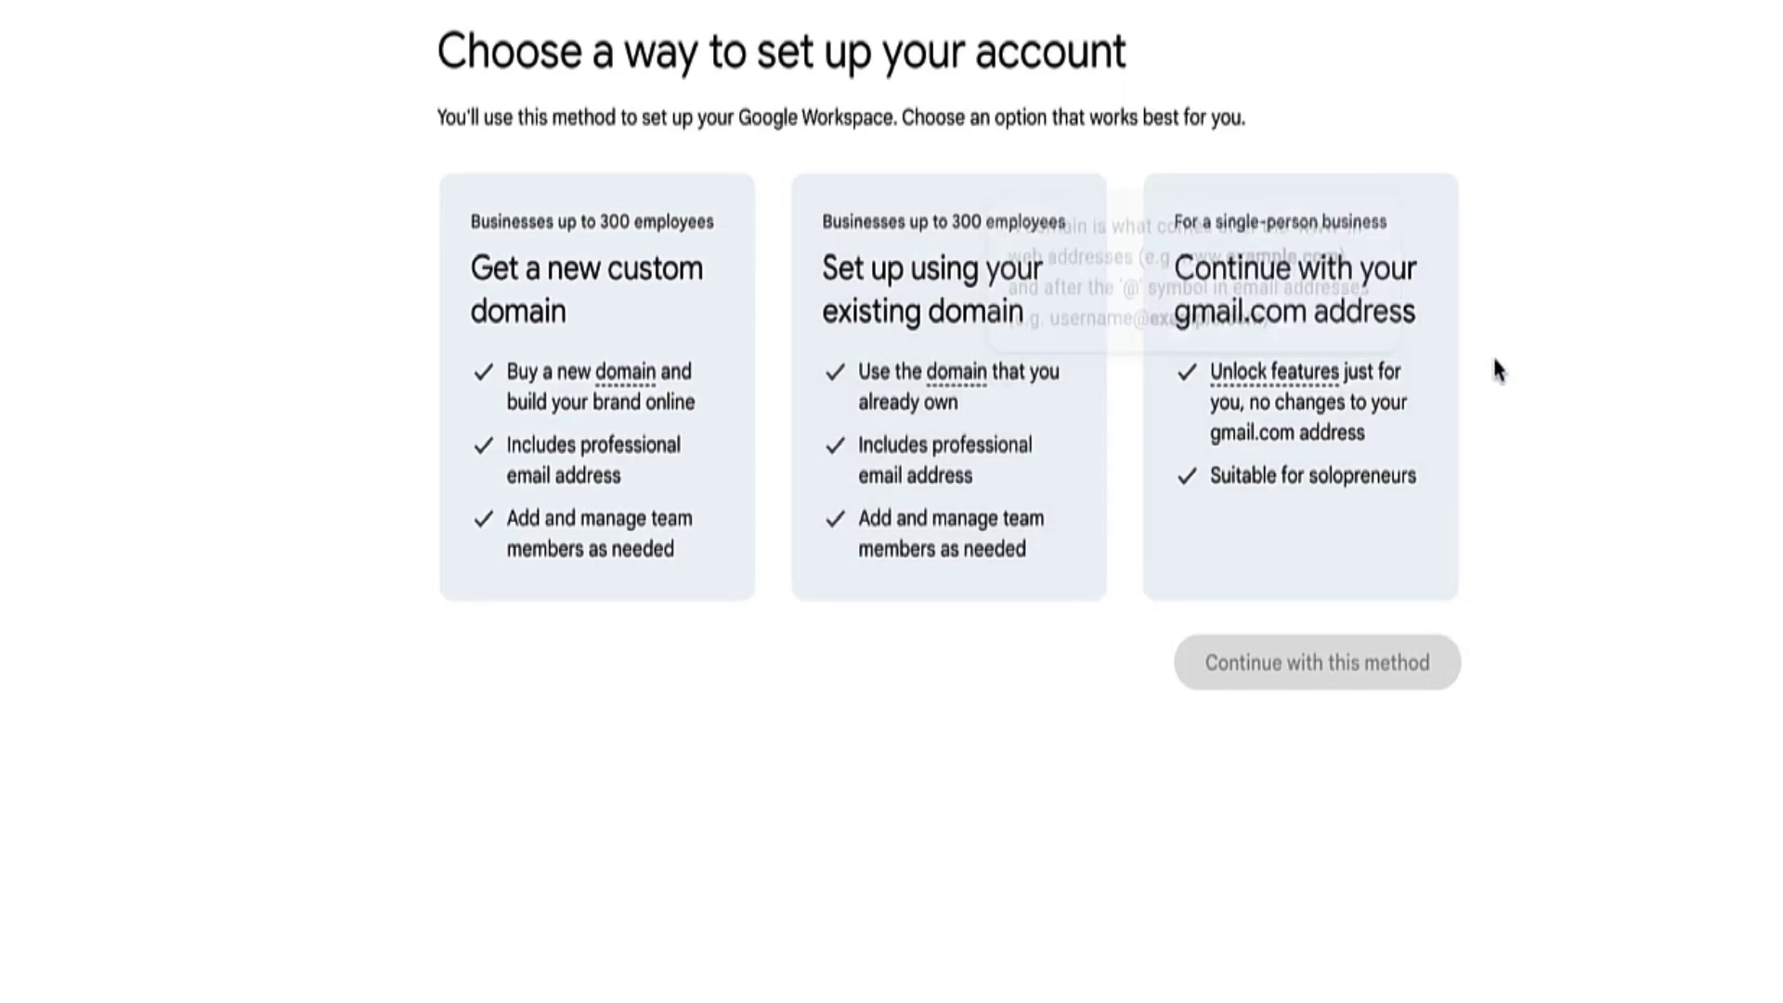
{"action": "left_click", "coordinate": [1387, 369]}
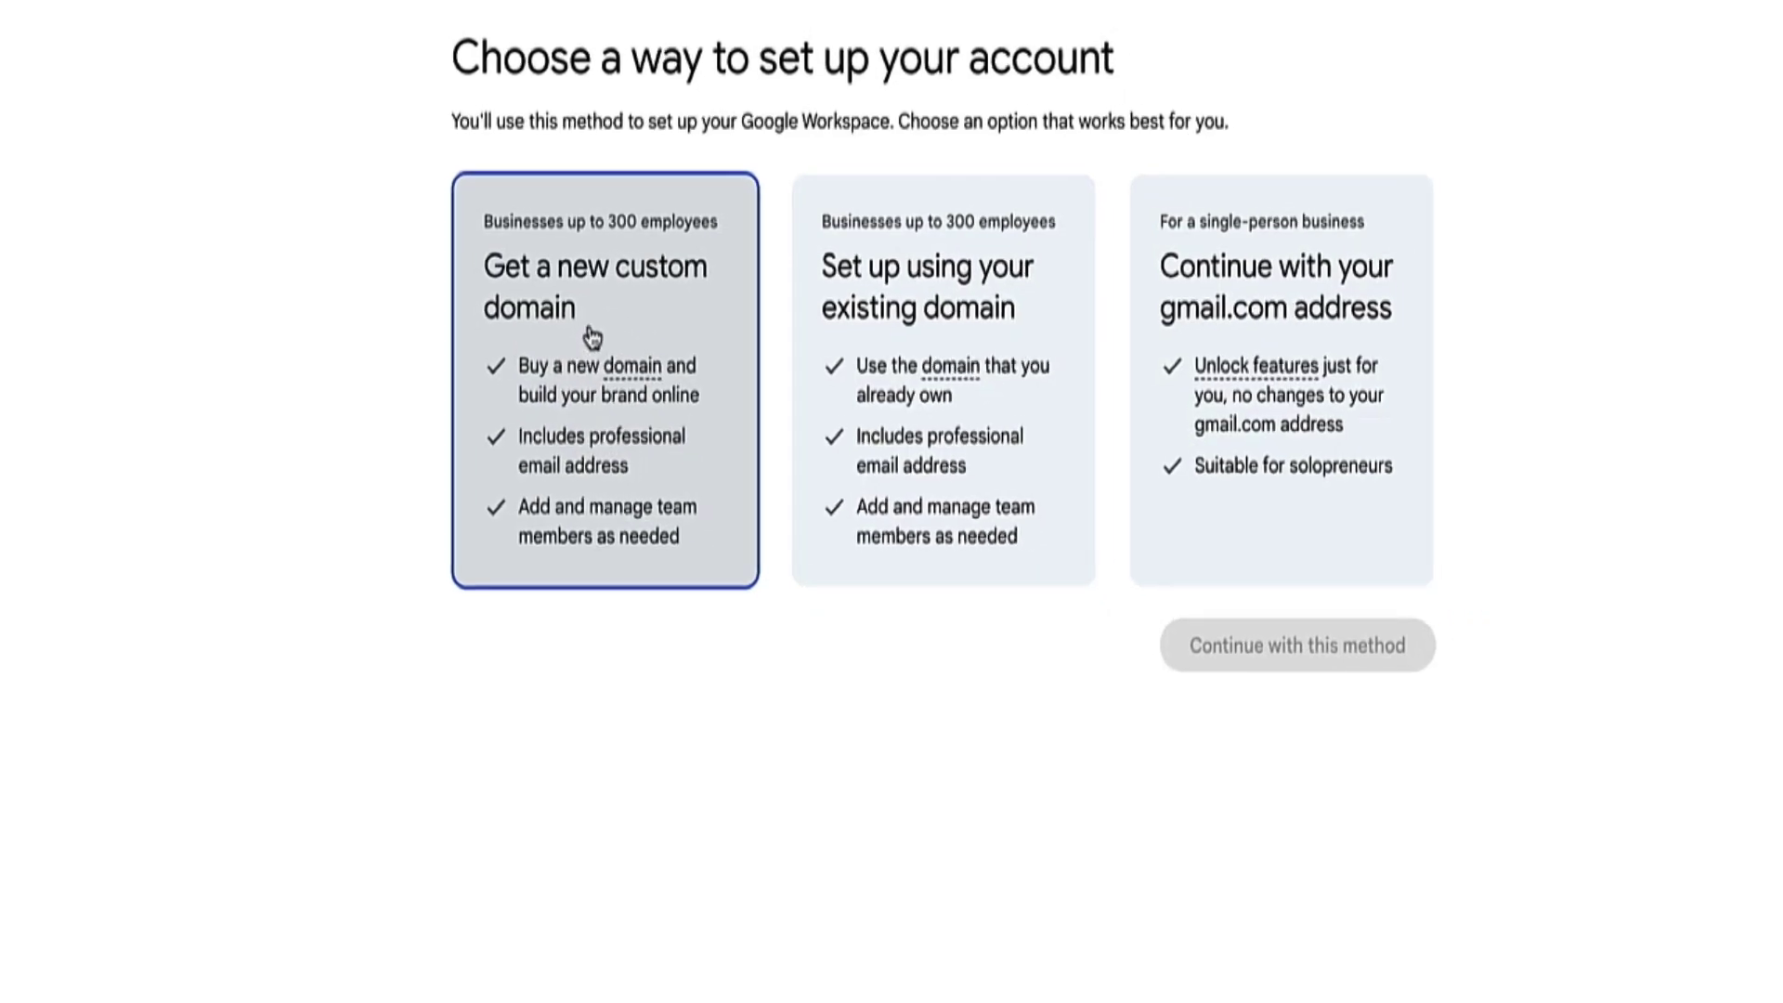
{"action": "left_click", "coordinate": [950, 309]}
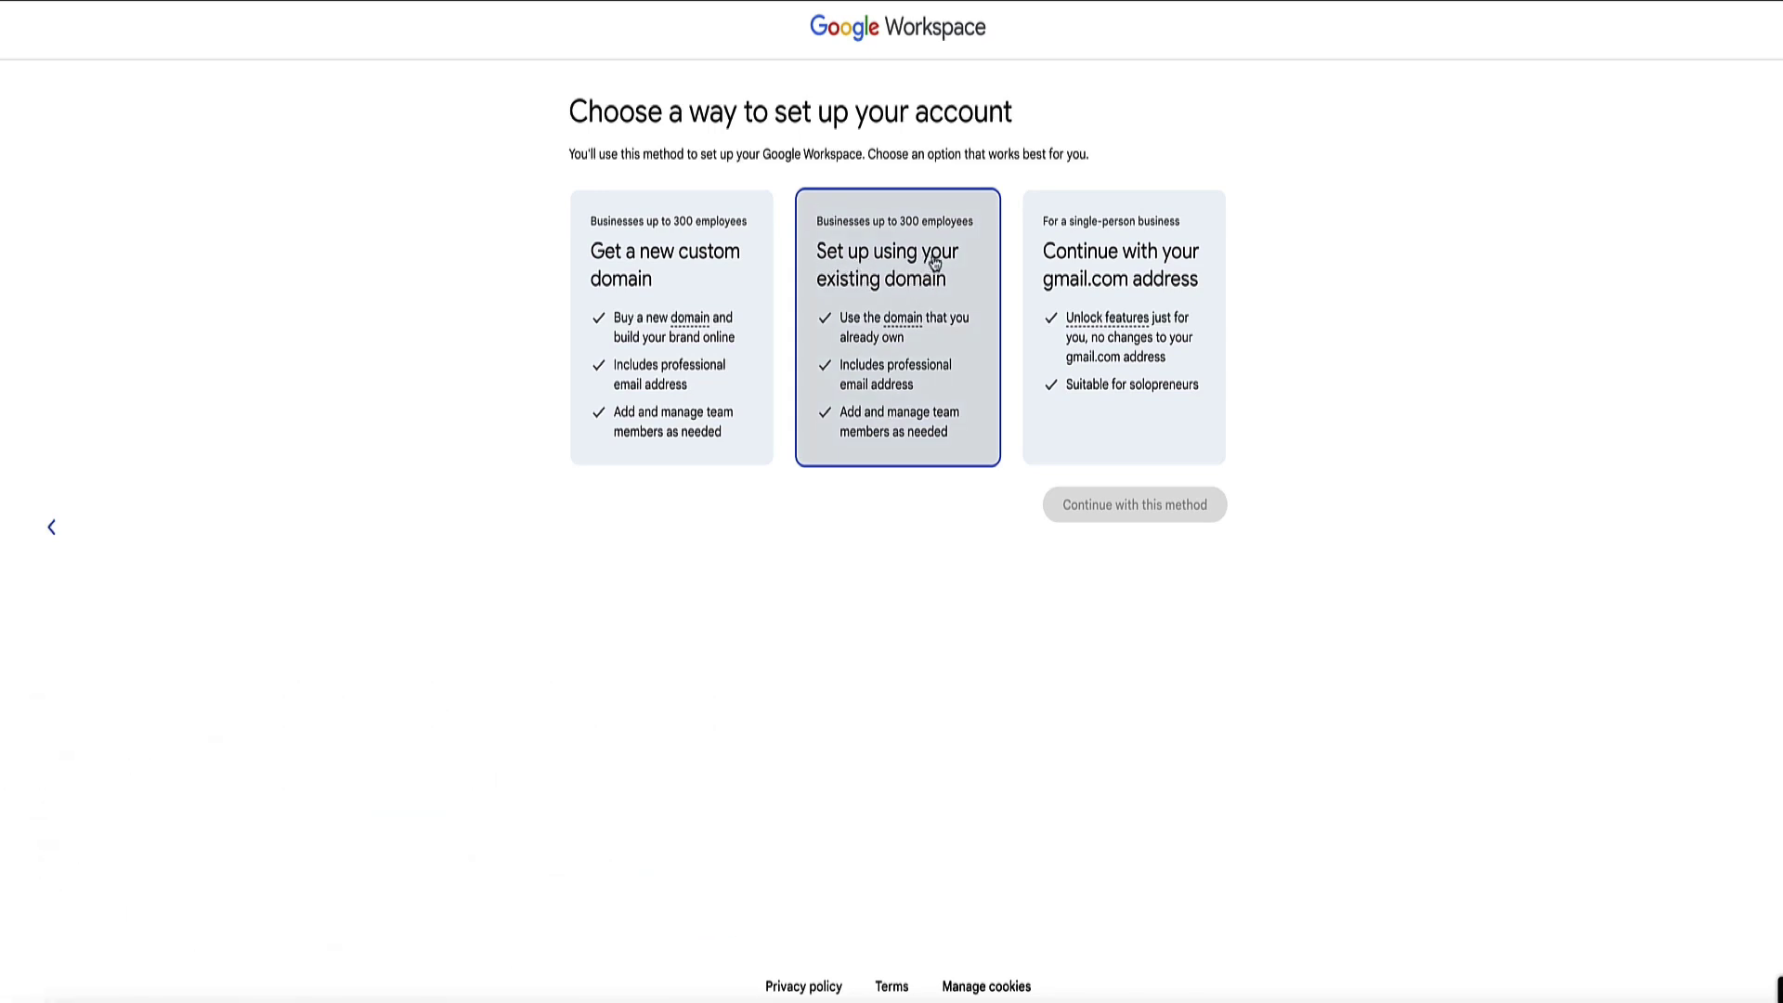
{"action": "left_click", "coordinate": [934, 263]}
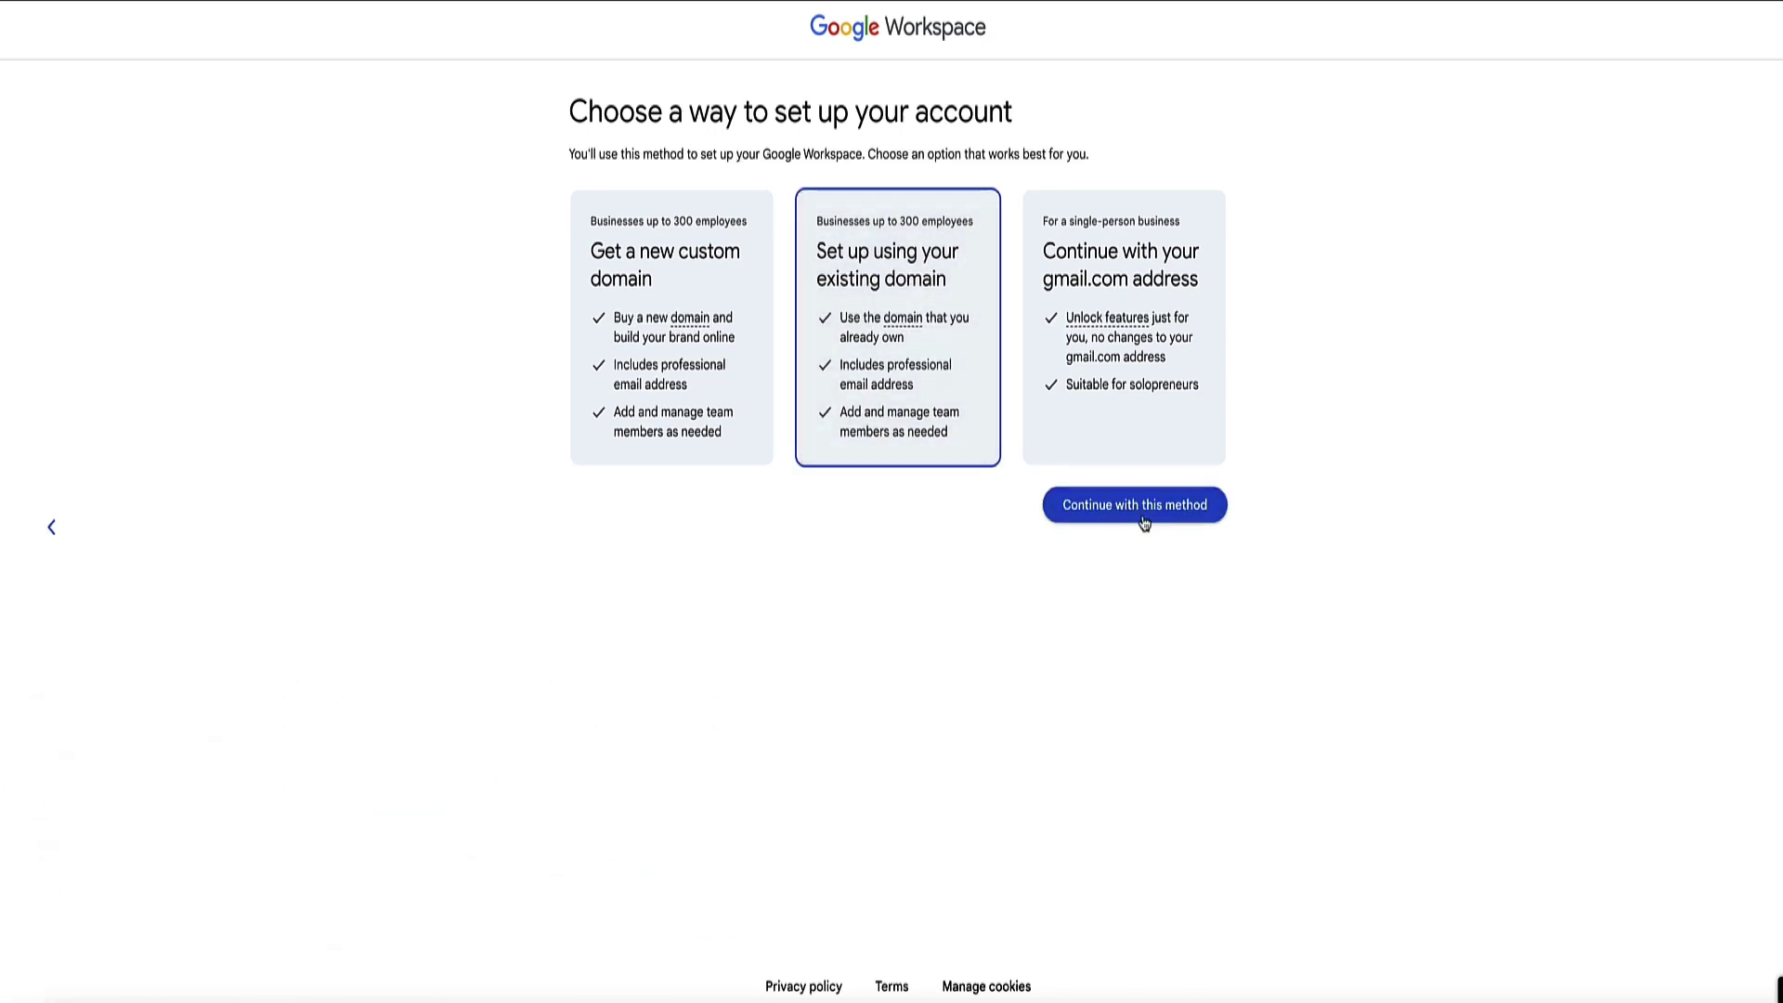
{"action": "left_click", "coordinate": [1140, 513]}
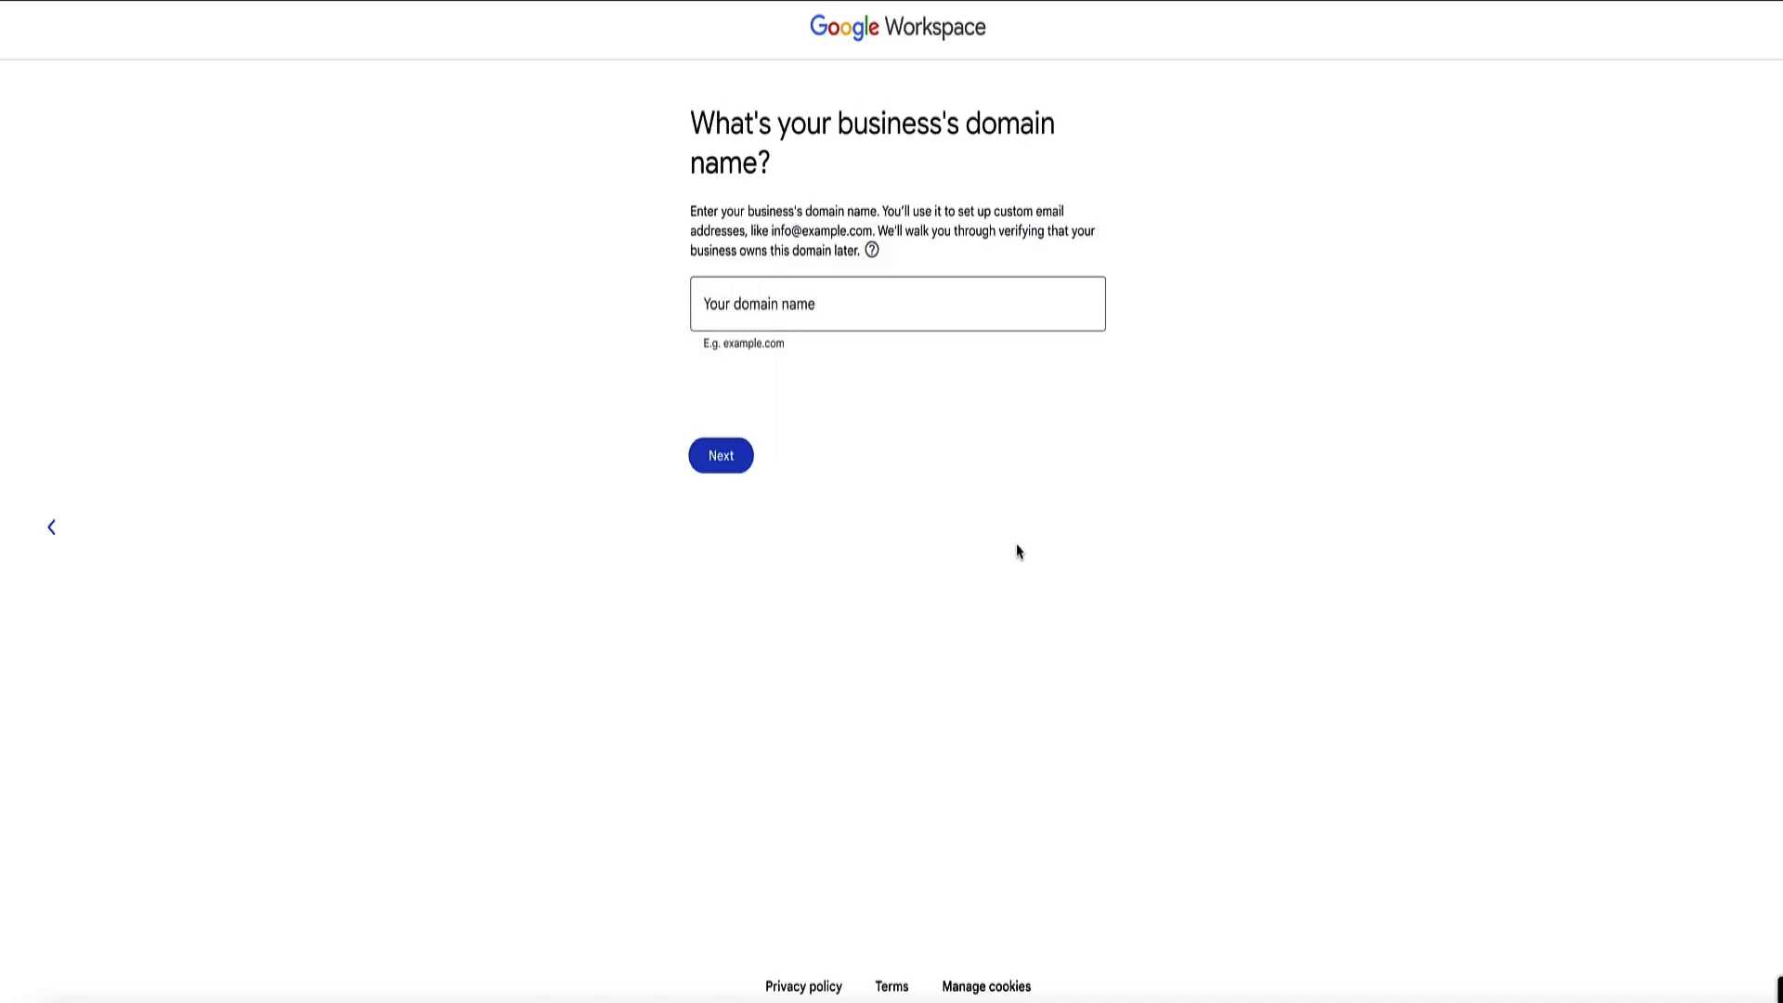
Step: Enter the domain steve-west.co and confirm it for the account
{"action": "left_click", "coordinate": [875, 301]}
{"action": "type", "text": "steve-west.co"}
{"action": "left_click", "coordinate": [715, 452]}
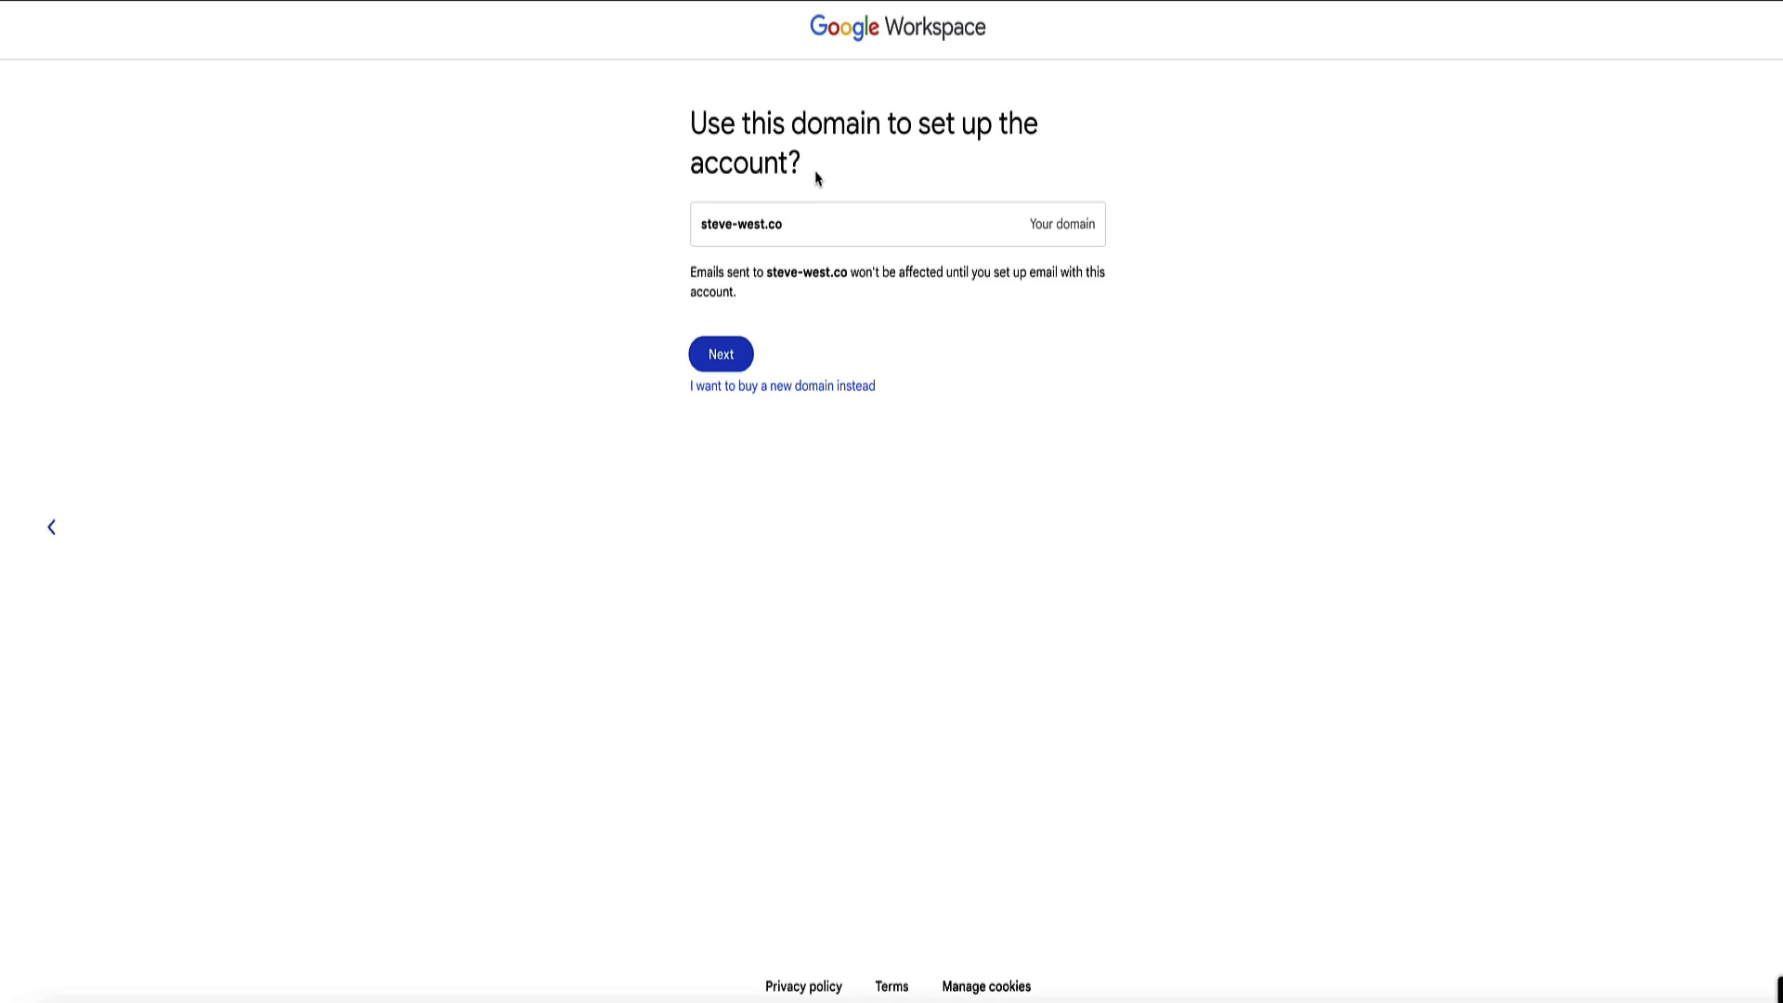
{"action": "left_click_drag", "start_coordinate": [817, 171], "coordinate": [657, 127]}
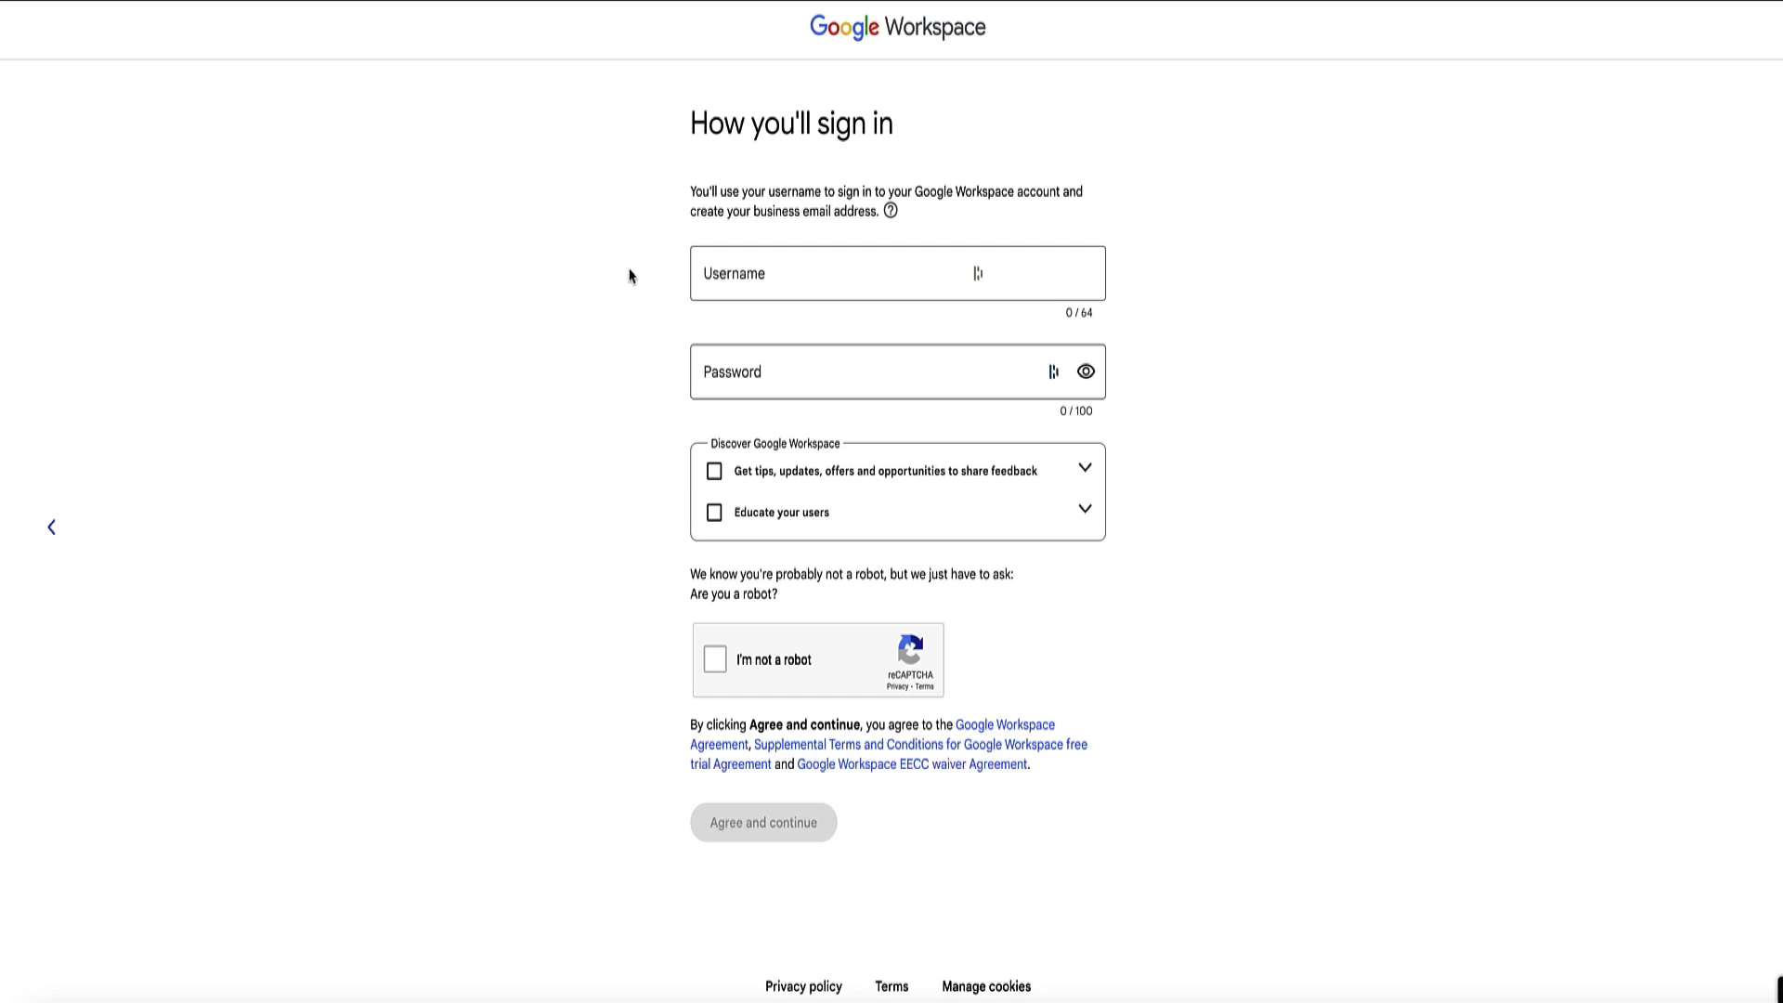
Step: Enter the admin username and accept the generated strong password
{"action": "left_click", "coordinate": [785, 272]}
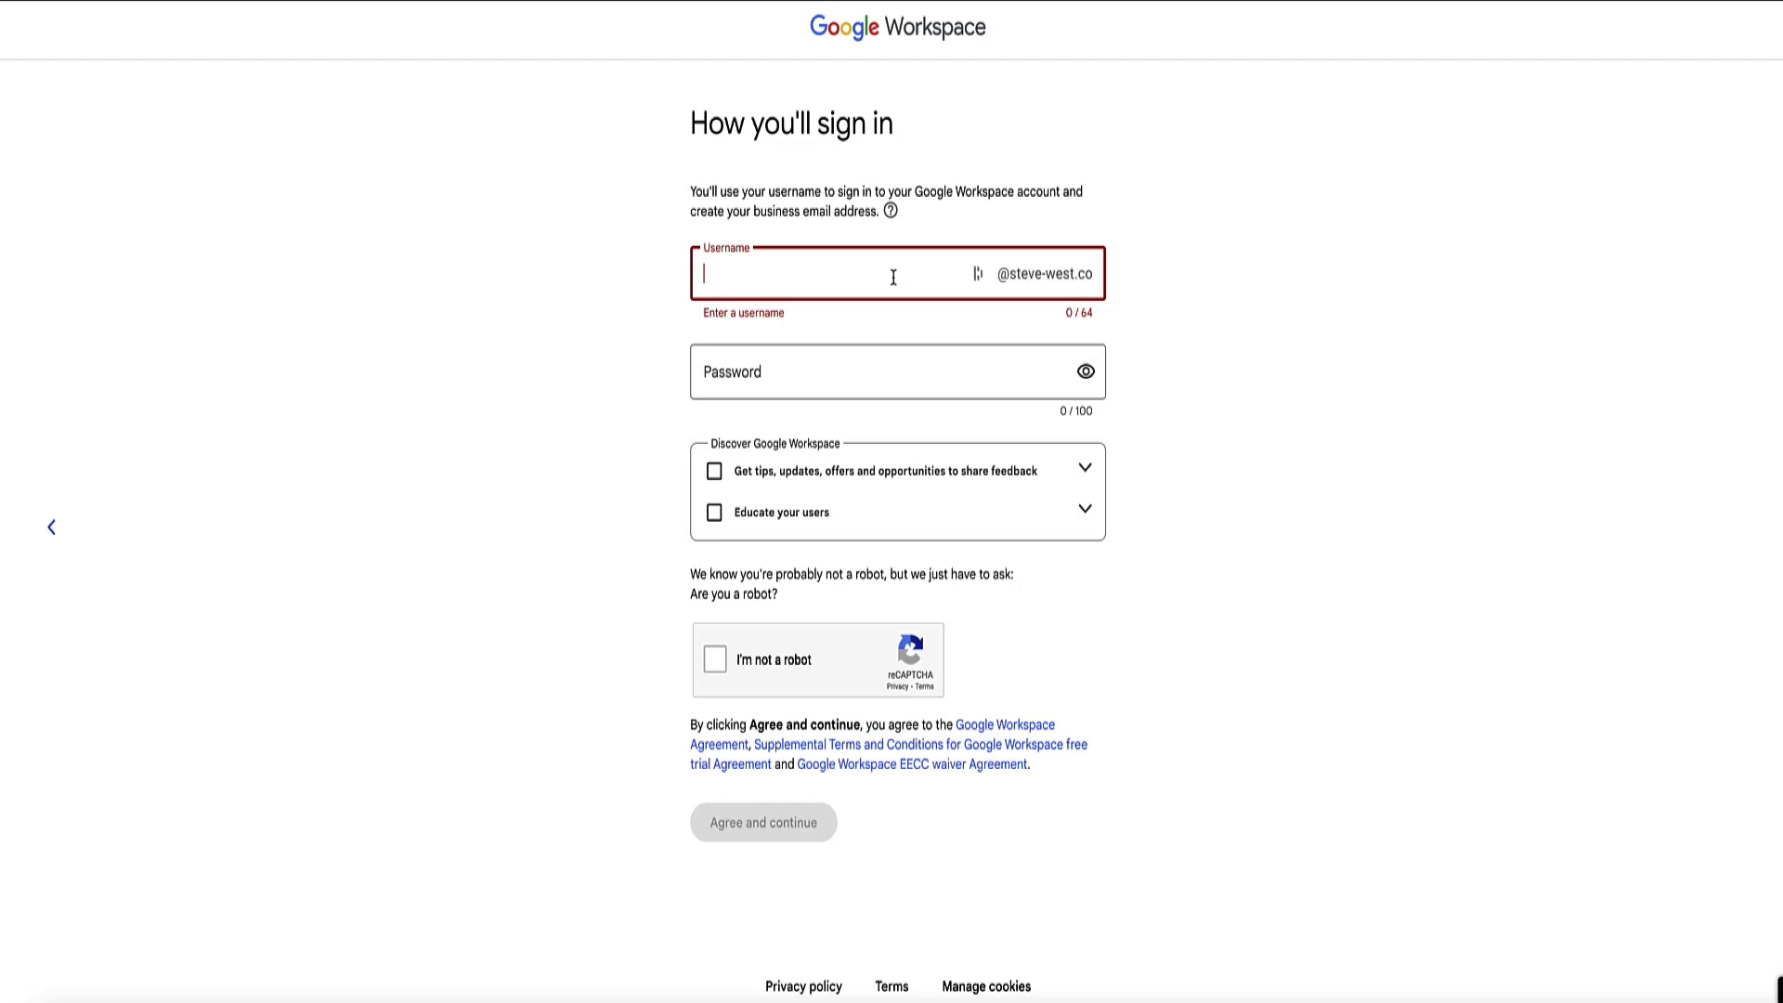
{"action": "type", "text": "steve"}
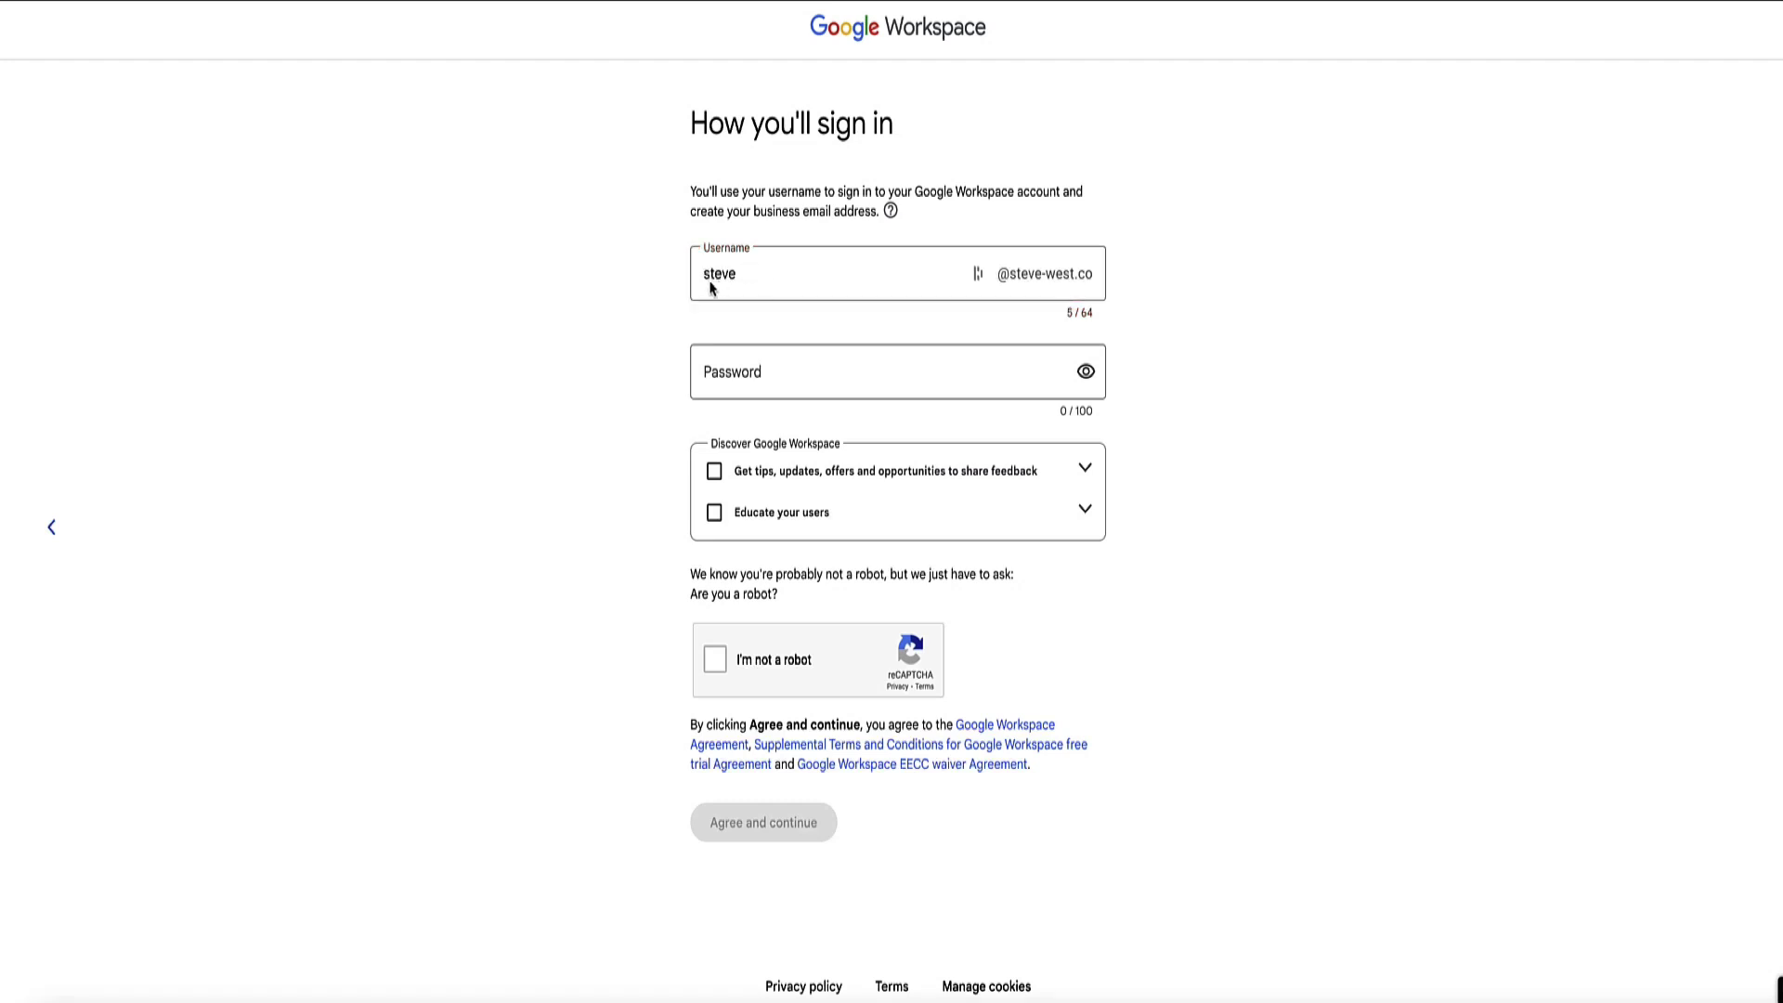
{"action": "left_click", "coordinate": [802, 372]}
{"action": "left_click", "coordinate": [801, 372]}
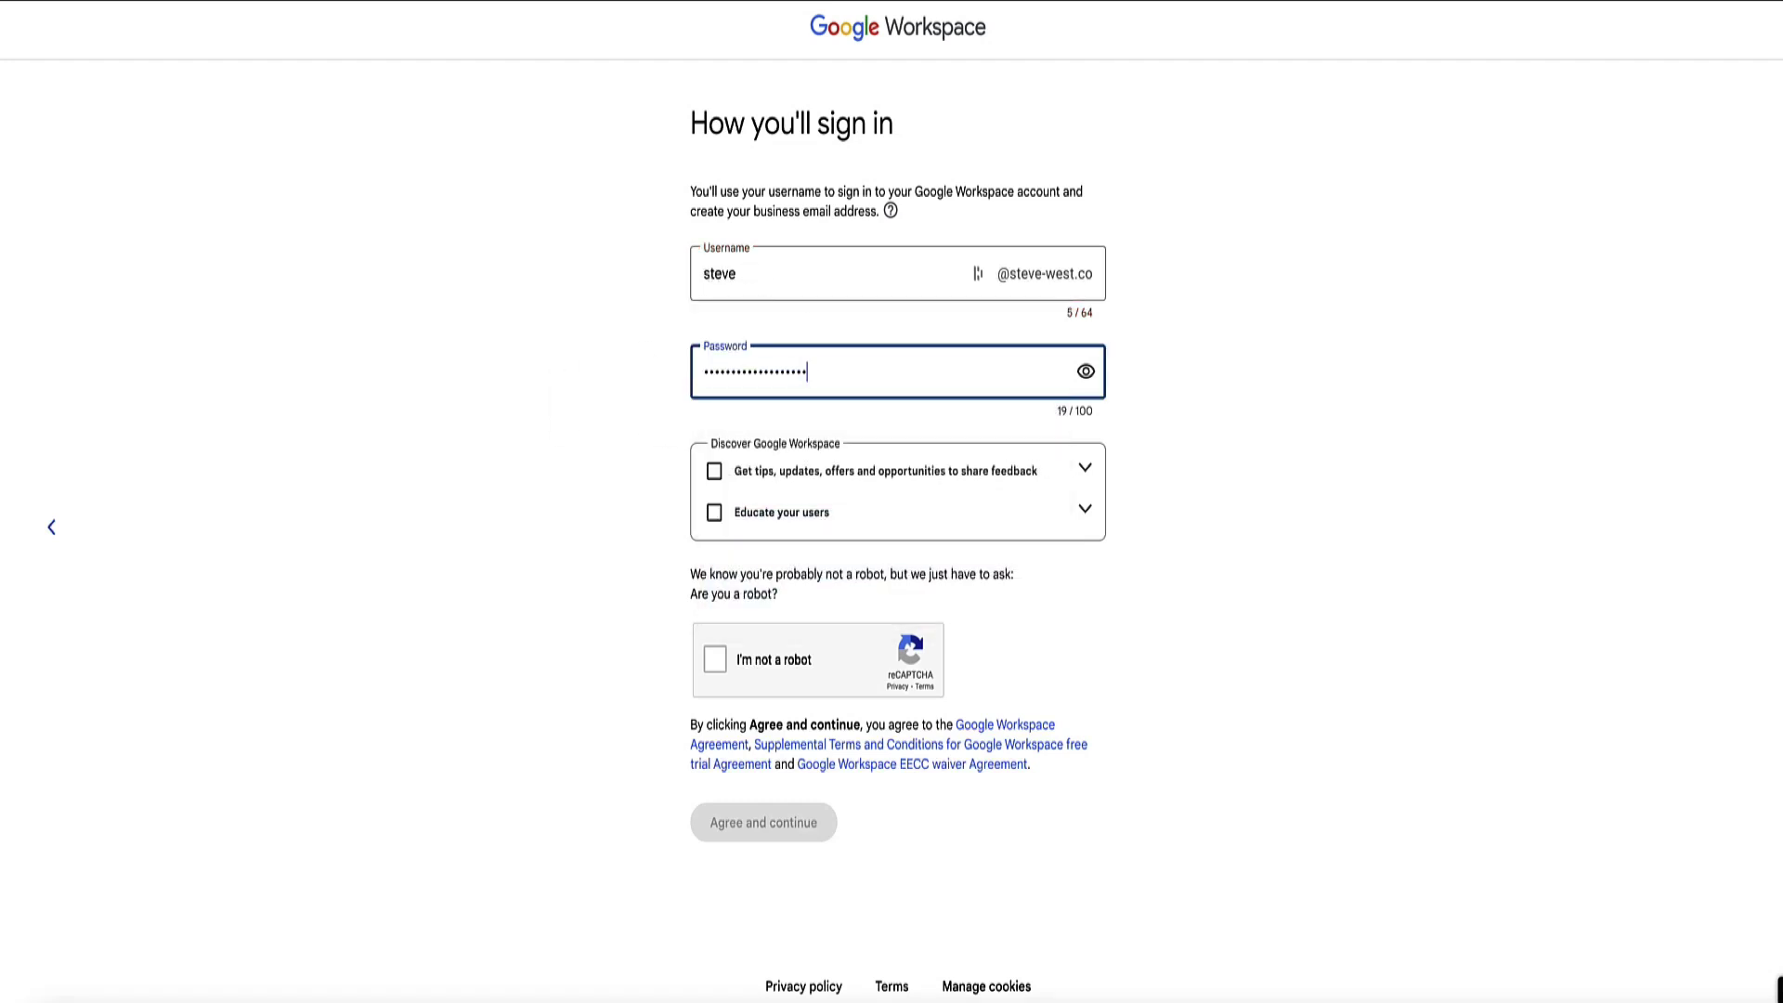
Step: Review the tips and Educate your users options, pass reCAPTCHA, and agree to the terms
{"action": "left_click", "coordinate": [1084, 469]}
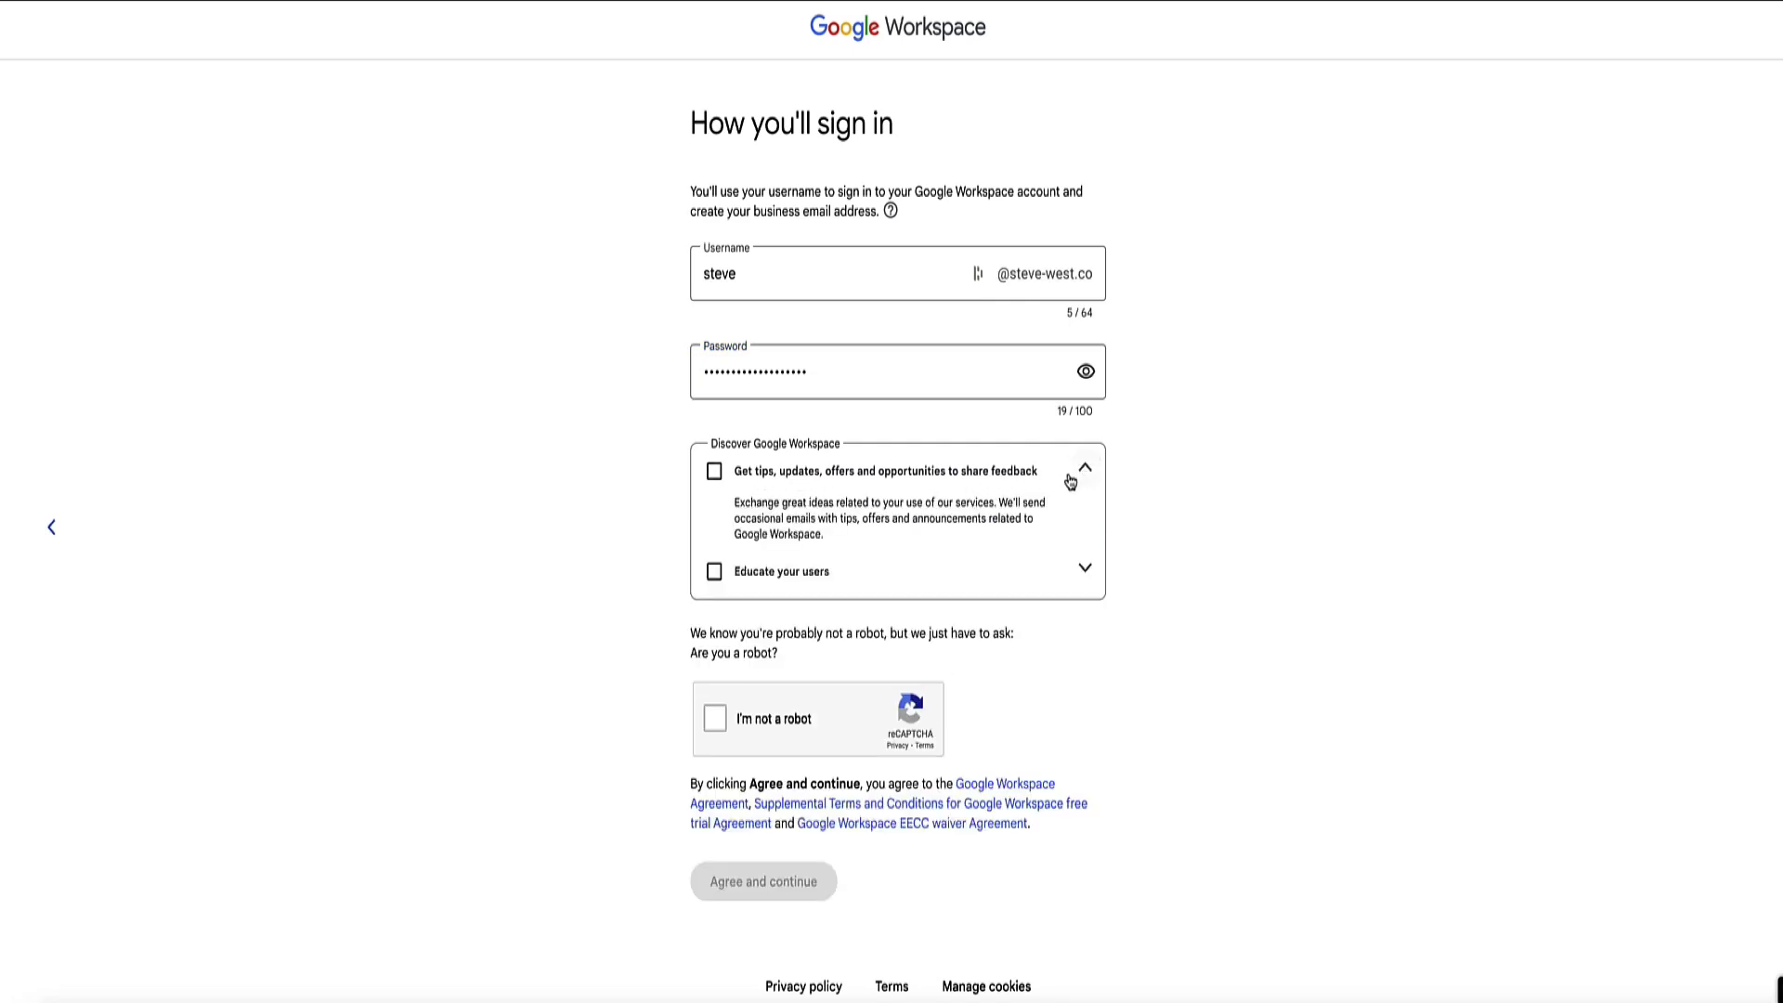
{"action": "left_click", "coordinate": [1086, 473]}
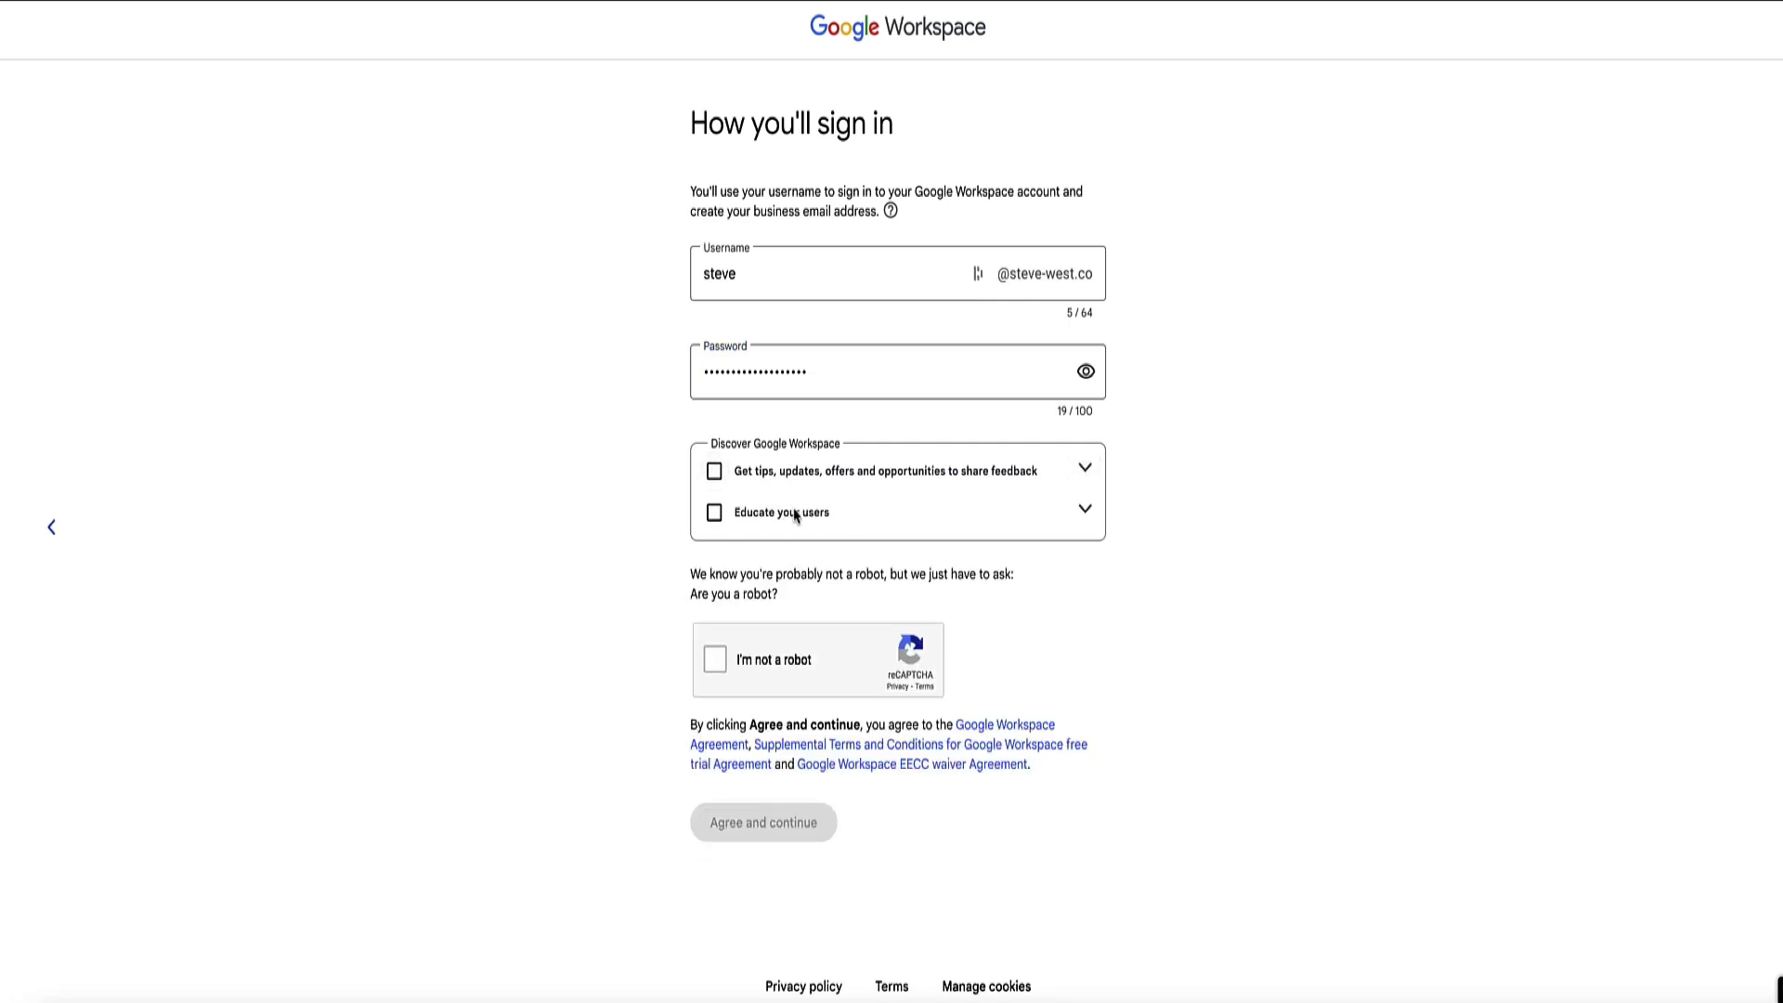
{"action": "left_click", "coordinate": [1082, 511]}
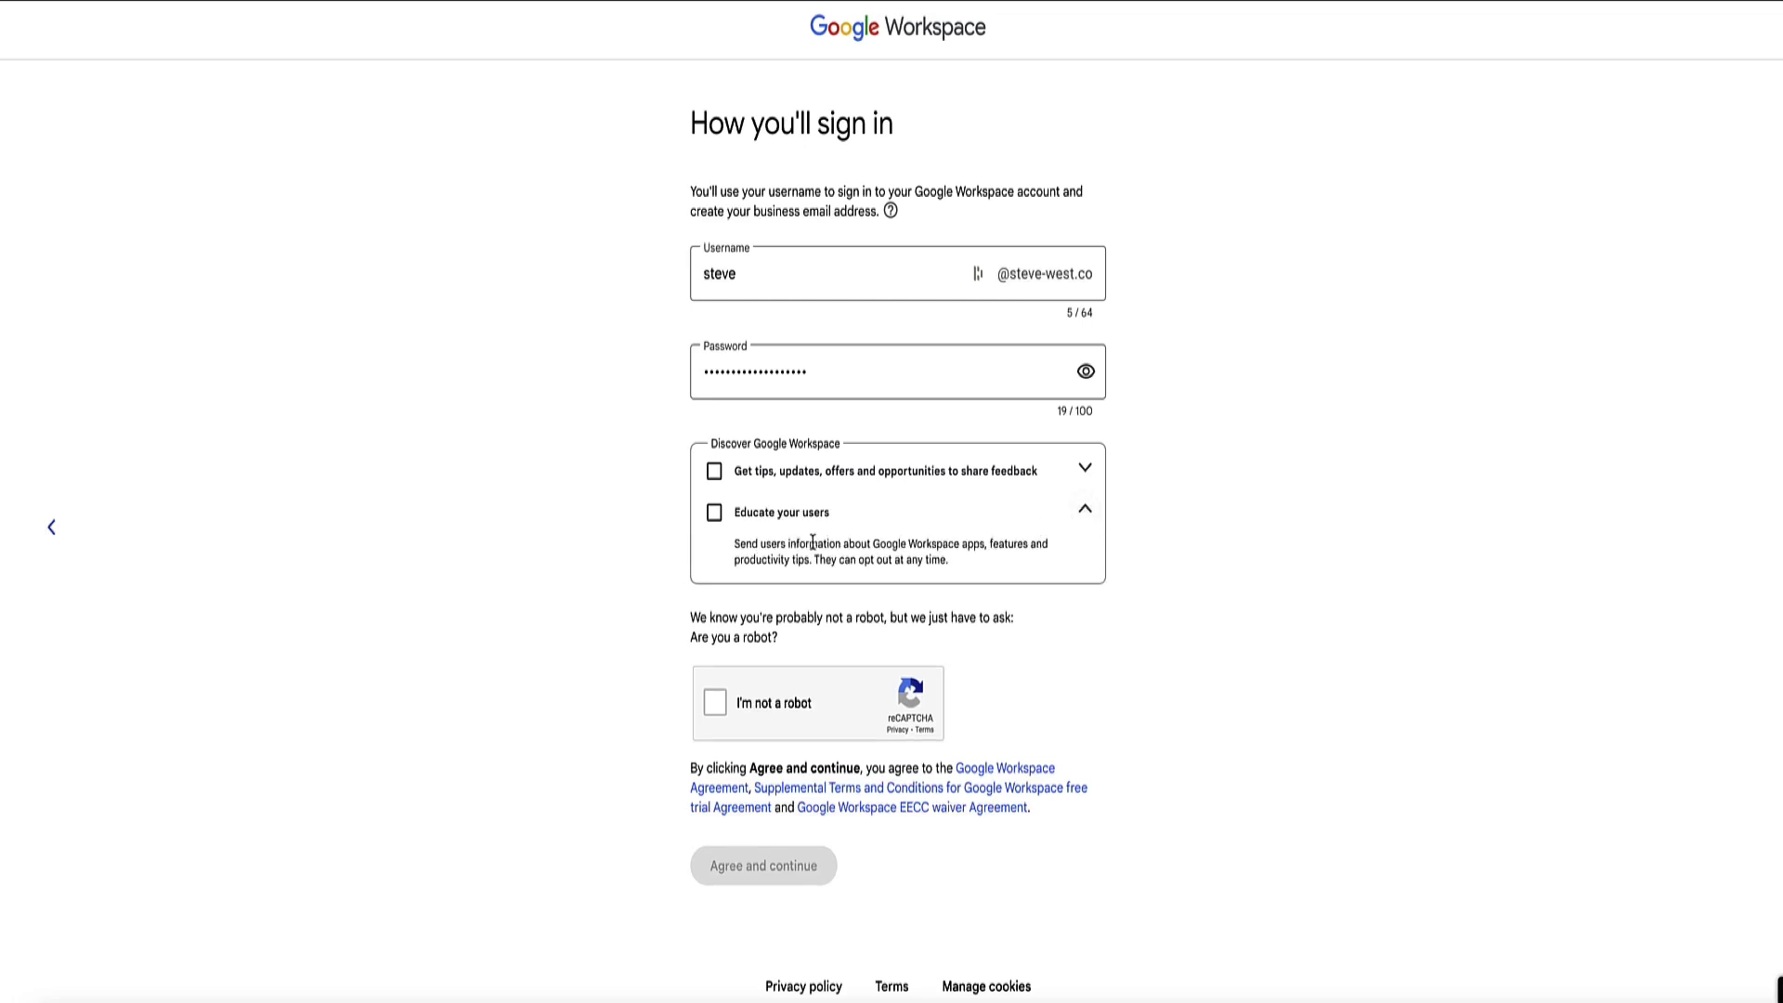
{"action": "left_click", "coordinate": [1084, 510]}
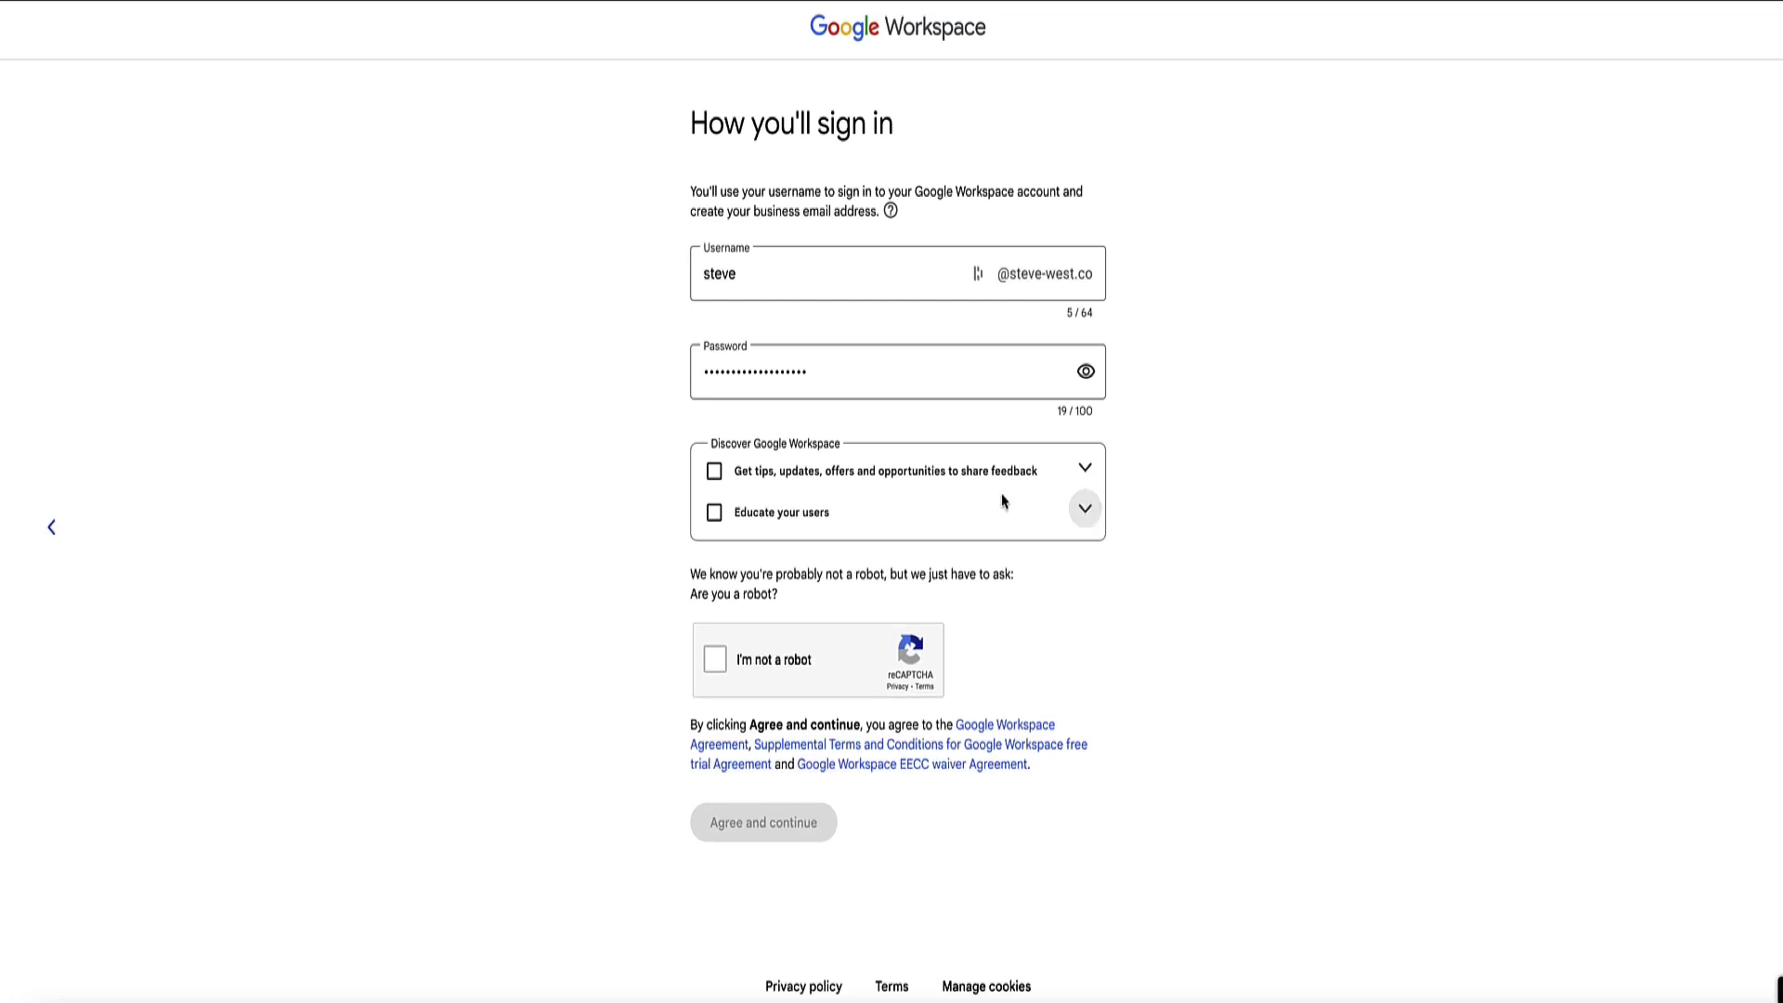
{"action": "left_click", "coordinate": [716, 660]}
{"action": "left_click", "coordinate": [752, 832]}
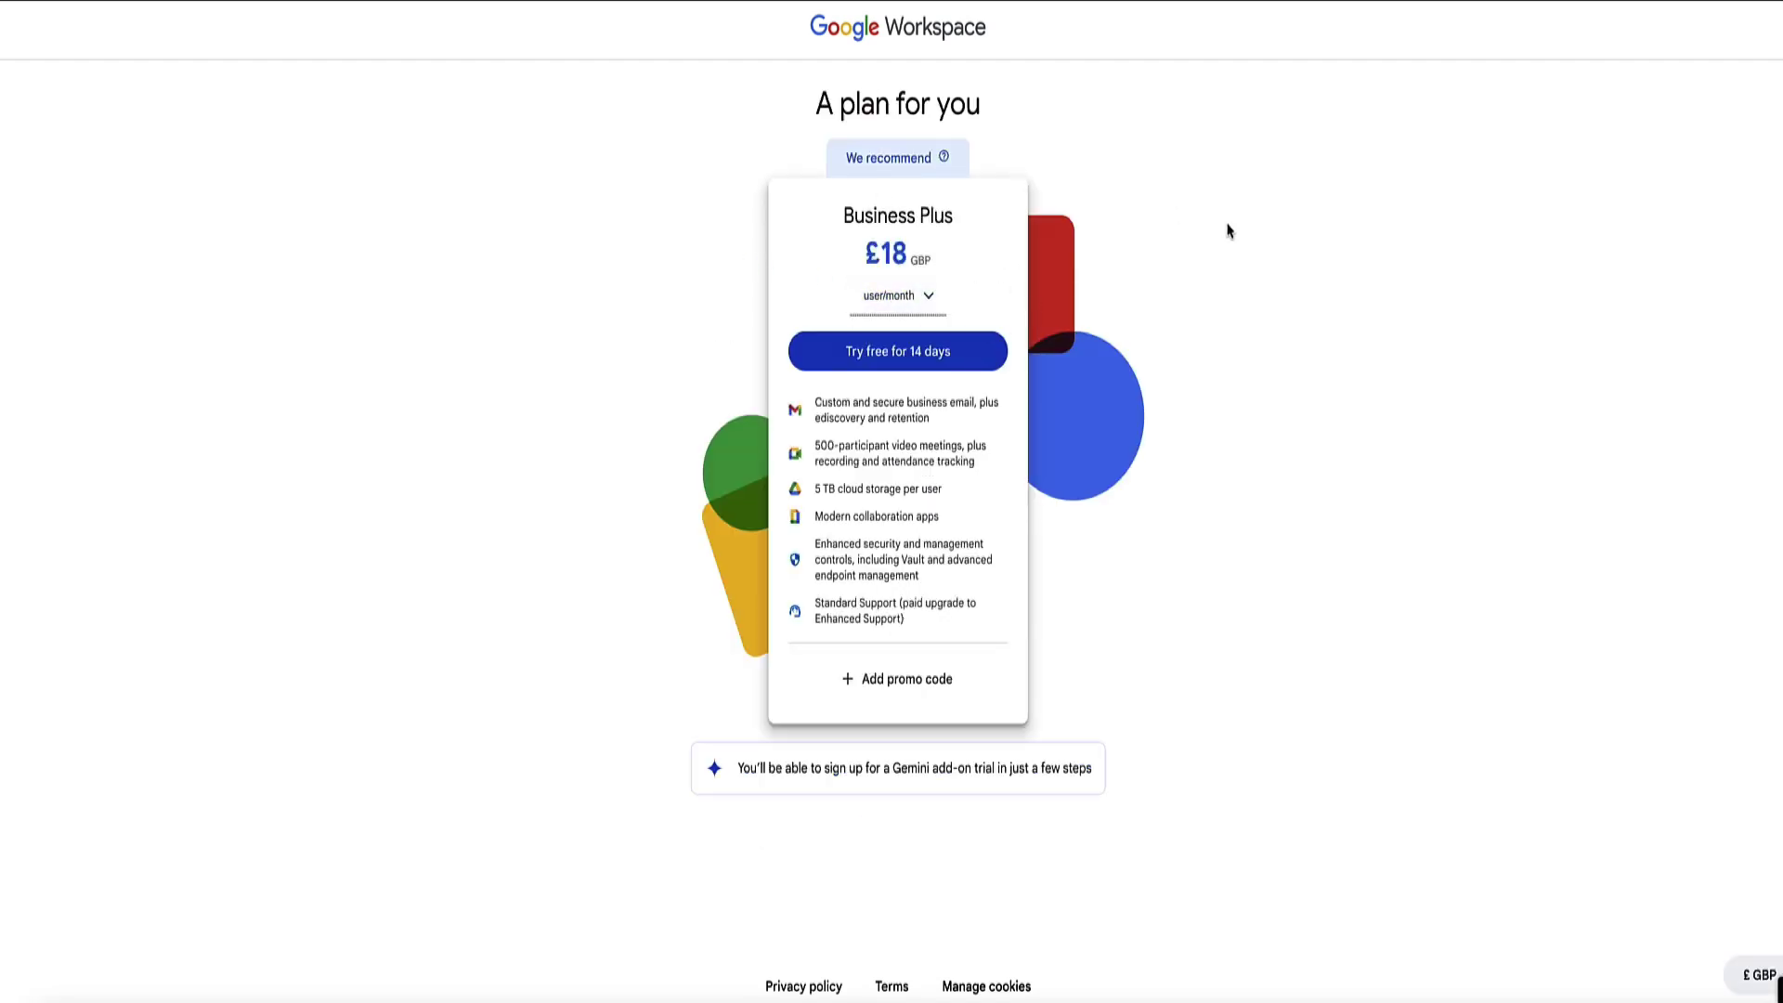
{"action": "left_click_drag", "start_coordinate": [960, 218], "coordinate": [836, 230]}
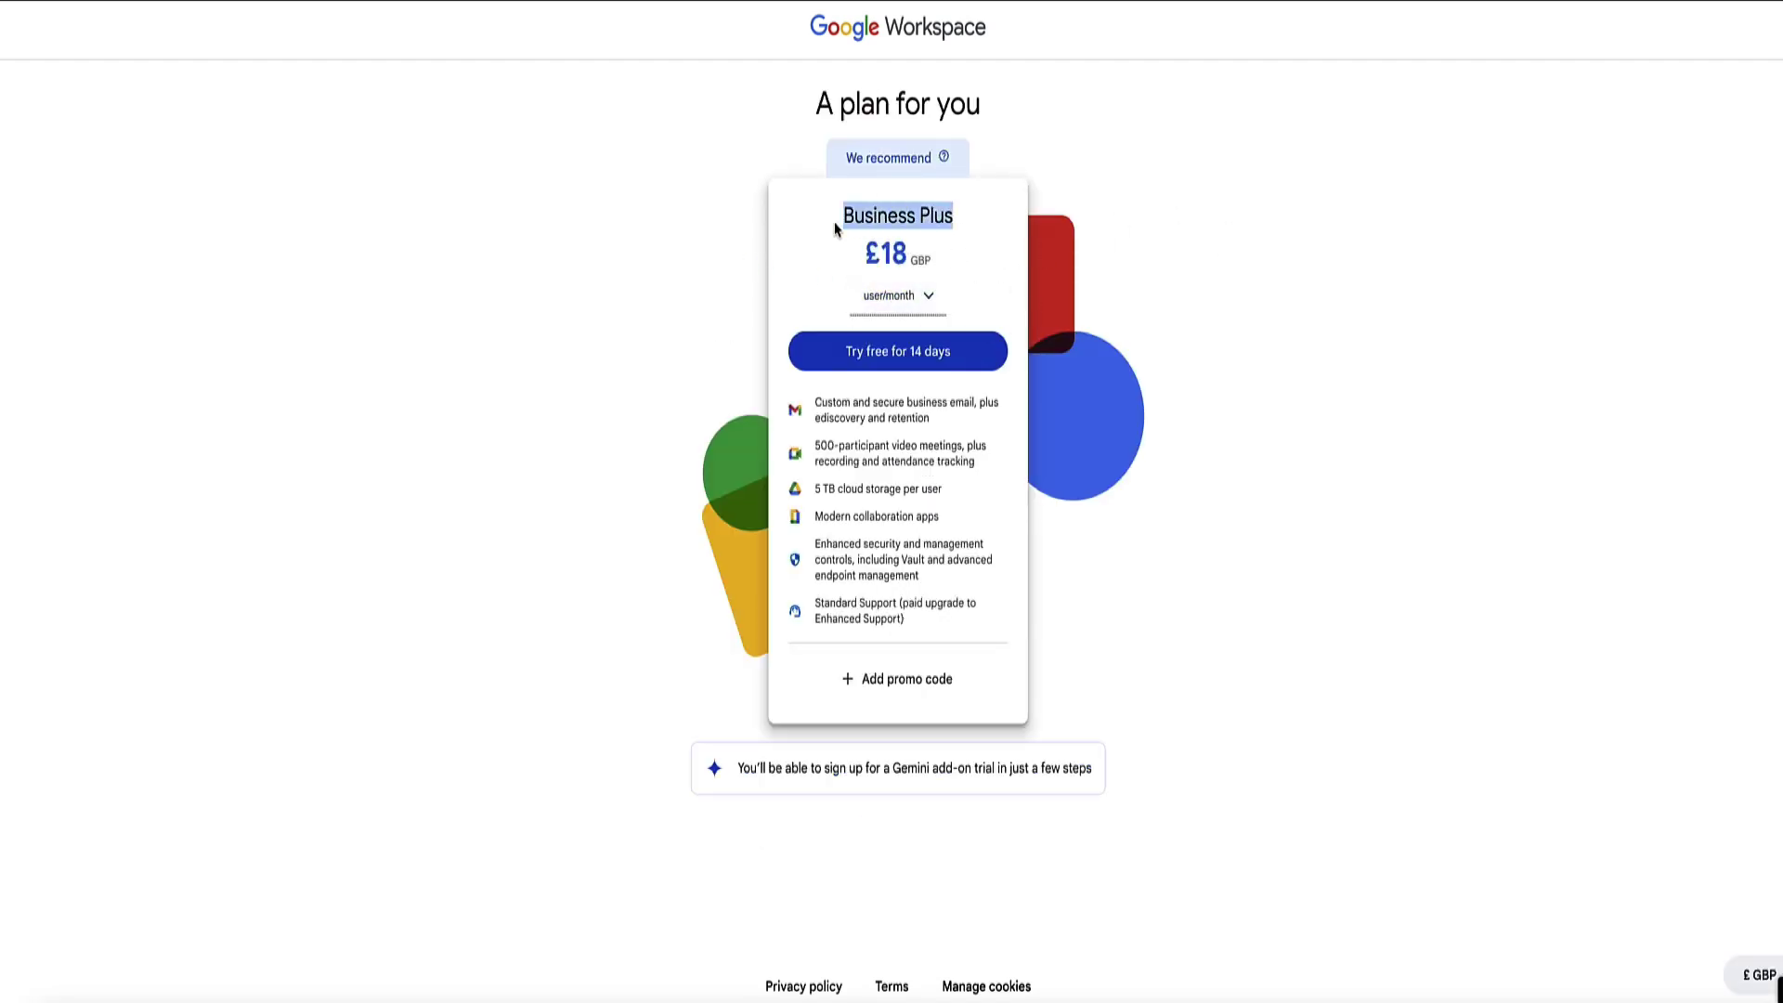
{"action": "left_click", "coordinate": [971, 219]}
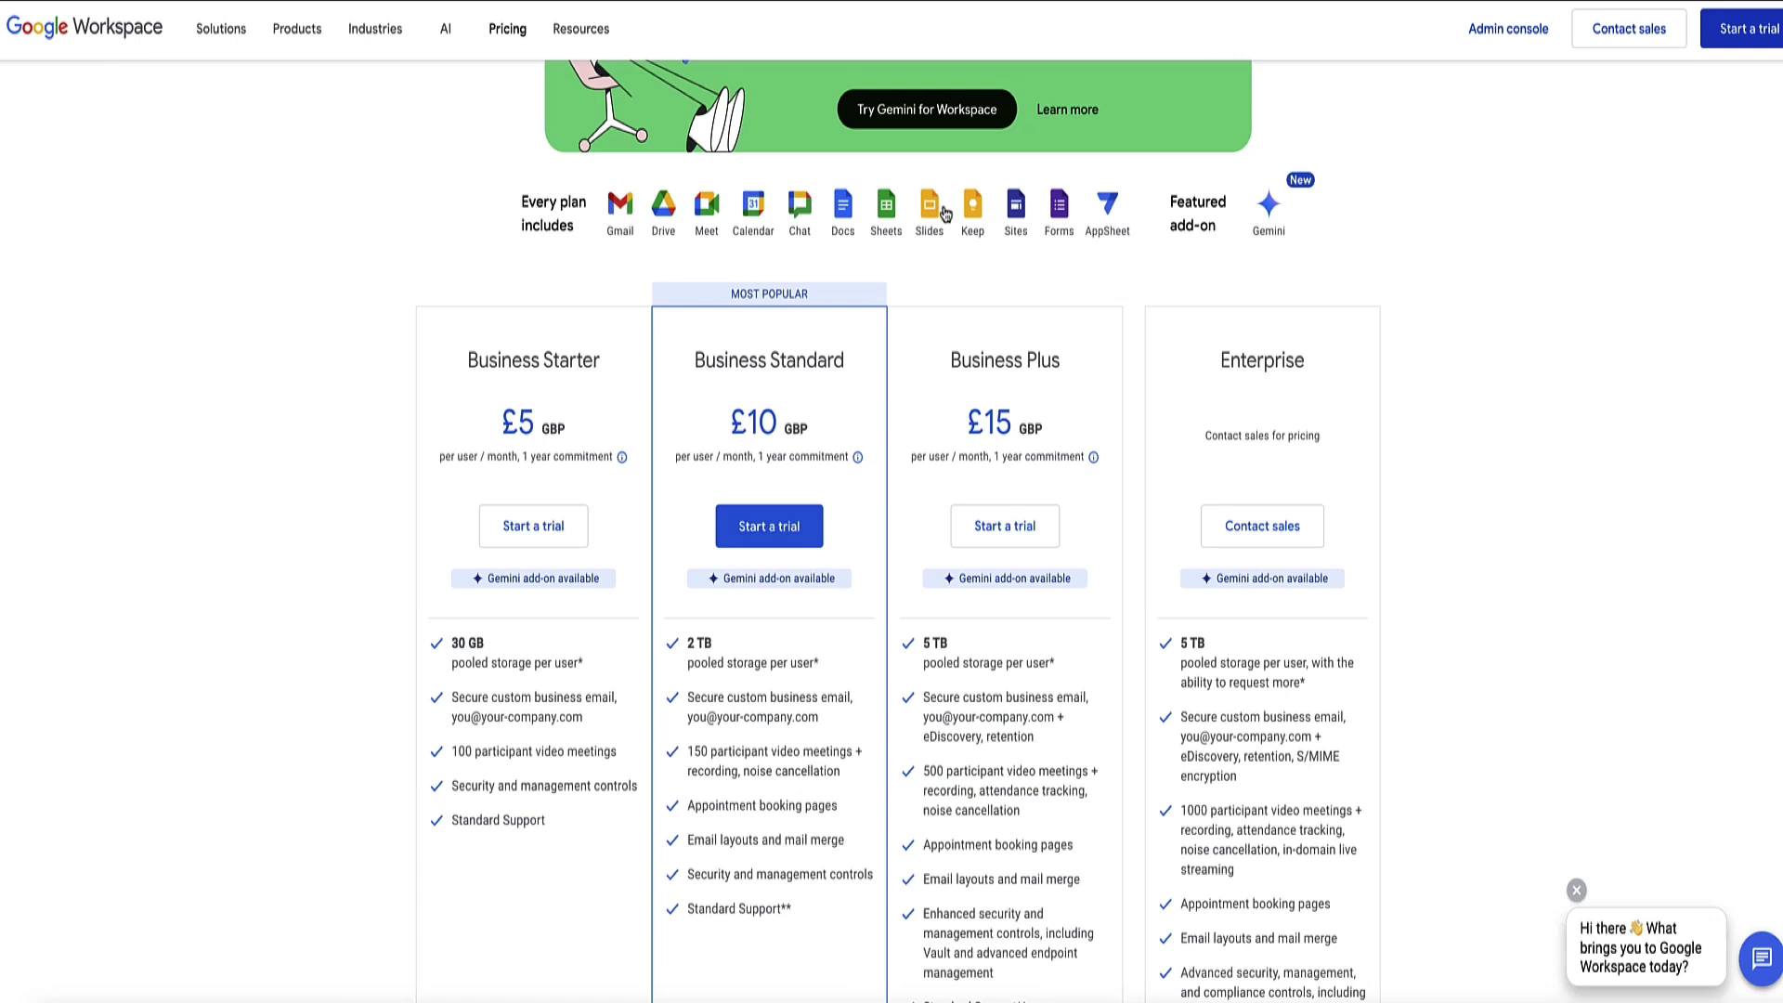
{"action": "left_click_drag", "start_coordinate": [845, 362], "coordinate": [568, 434]}
{"action": "left_click", "coordinate": [1518, 127]}
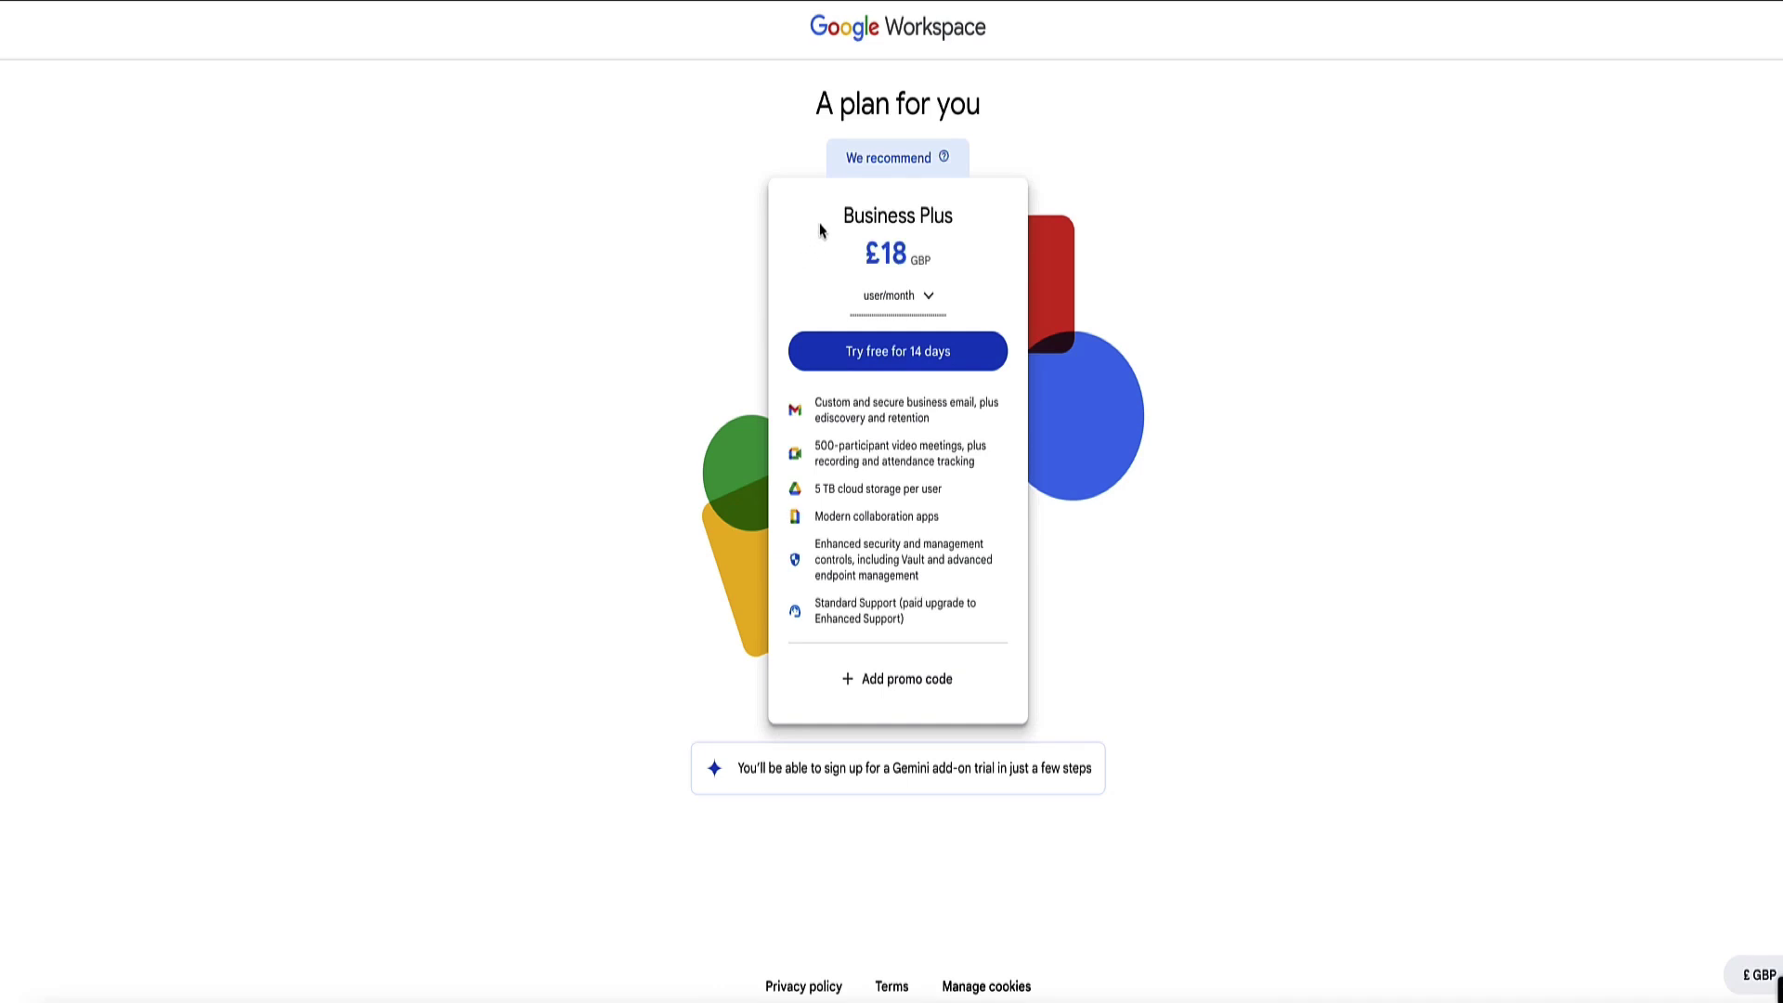
{"action": "left_click_drag", "start_coordinate": [956, 268], "coordinate": [852, 269]}
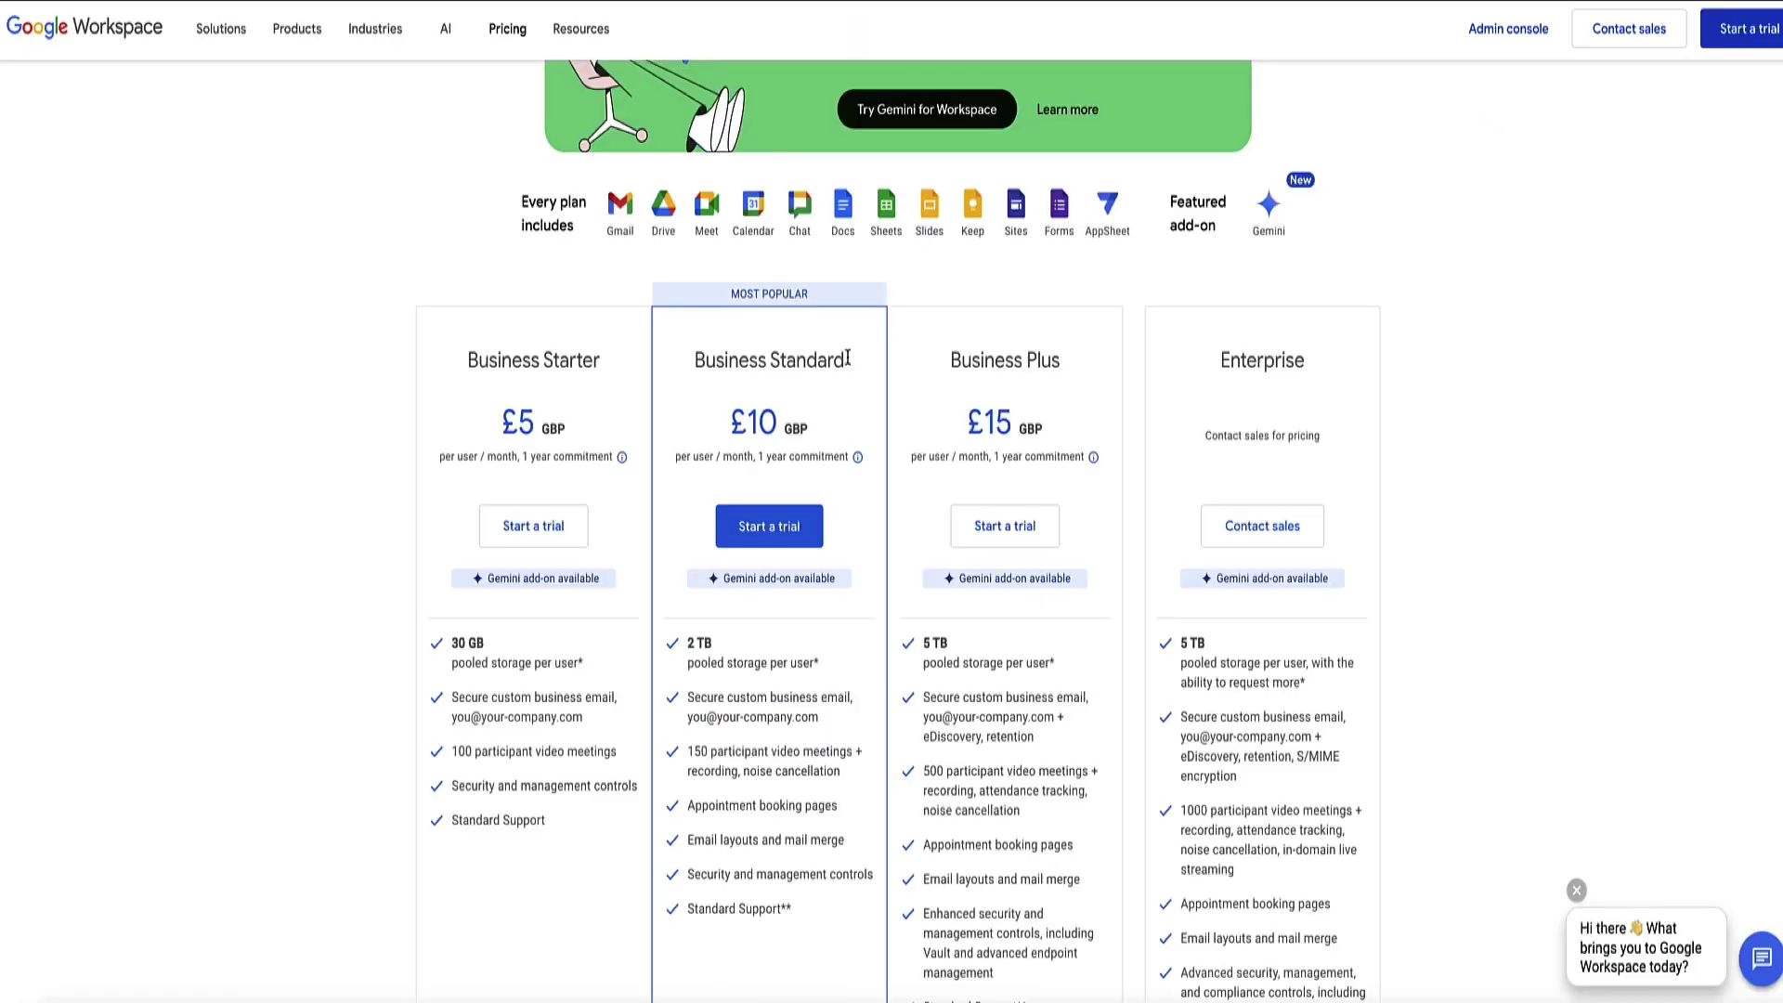
{"action": "left_click_drag", "start_coordinate": [847, 358], "coordinate": [446, 374]}
{"action": "left_click", "coordinate": [366, 374]}
{"action": "left_click_drag", "start_coordinate": [469, 364], "coordinate": [596, 363]}
{"action": "left_click", "coordinate": [1460, 388]}
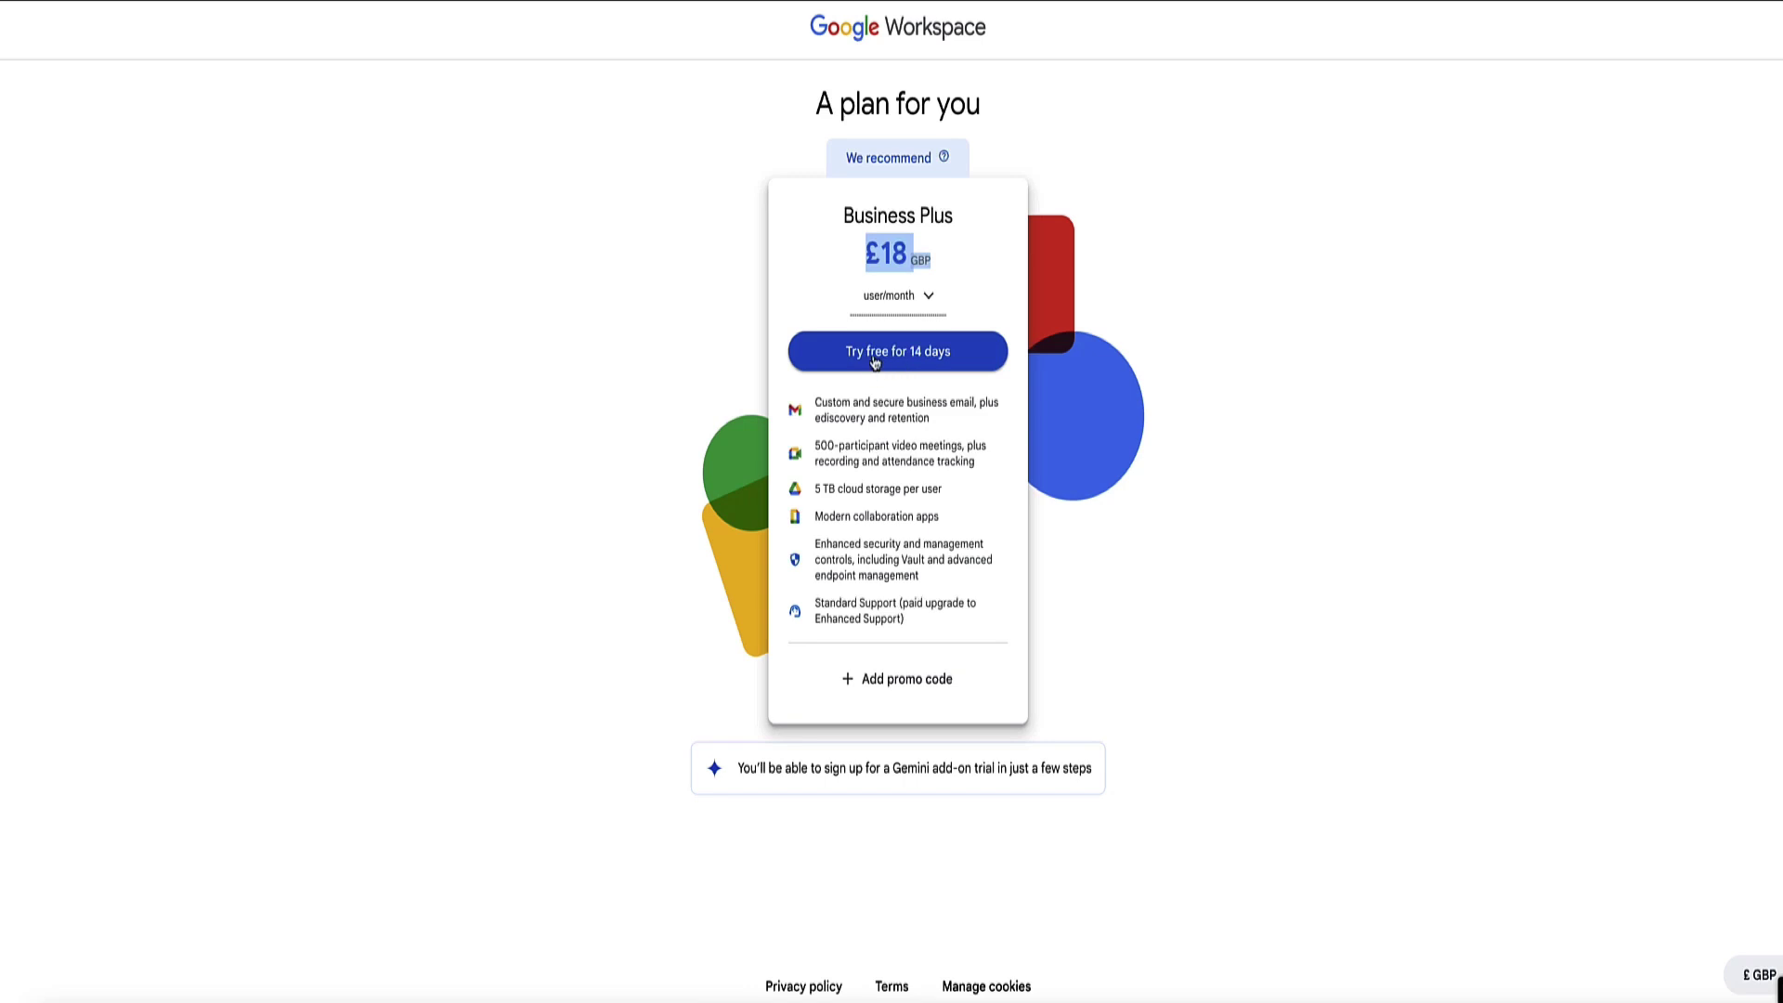
Step: Start the 14-day Business Plus trial and choose credit or debit card payment at checkout
{"action": "left_click", "coordinate": [876, 359]}
{"action": "left_click", "coordinate": [720, 301]}
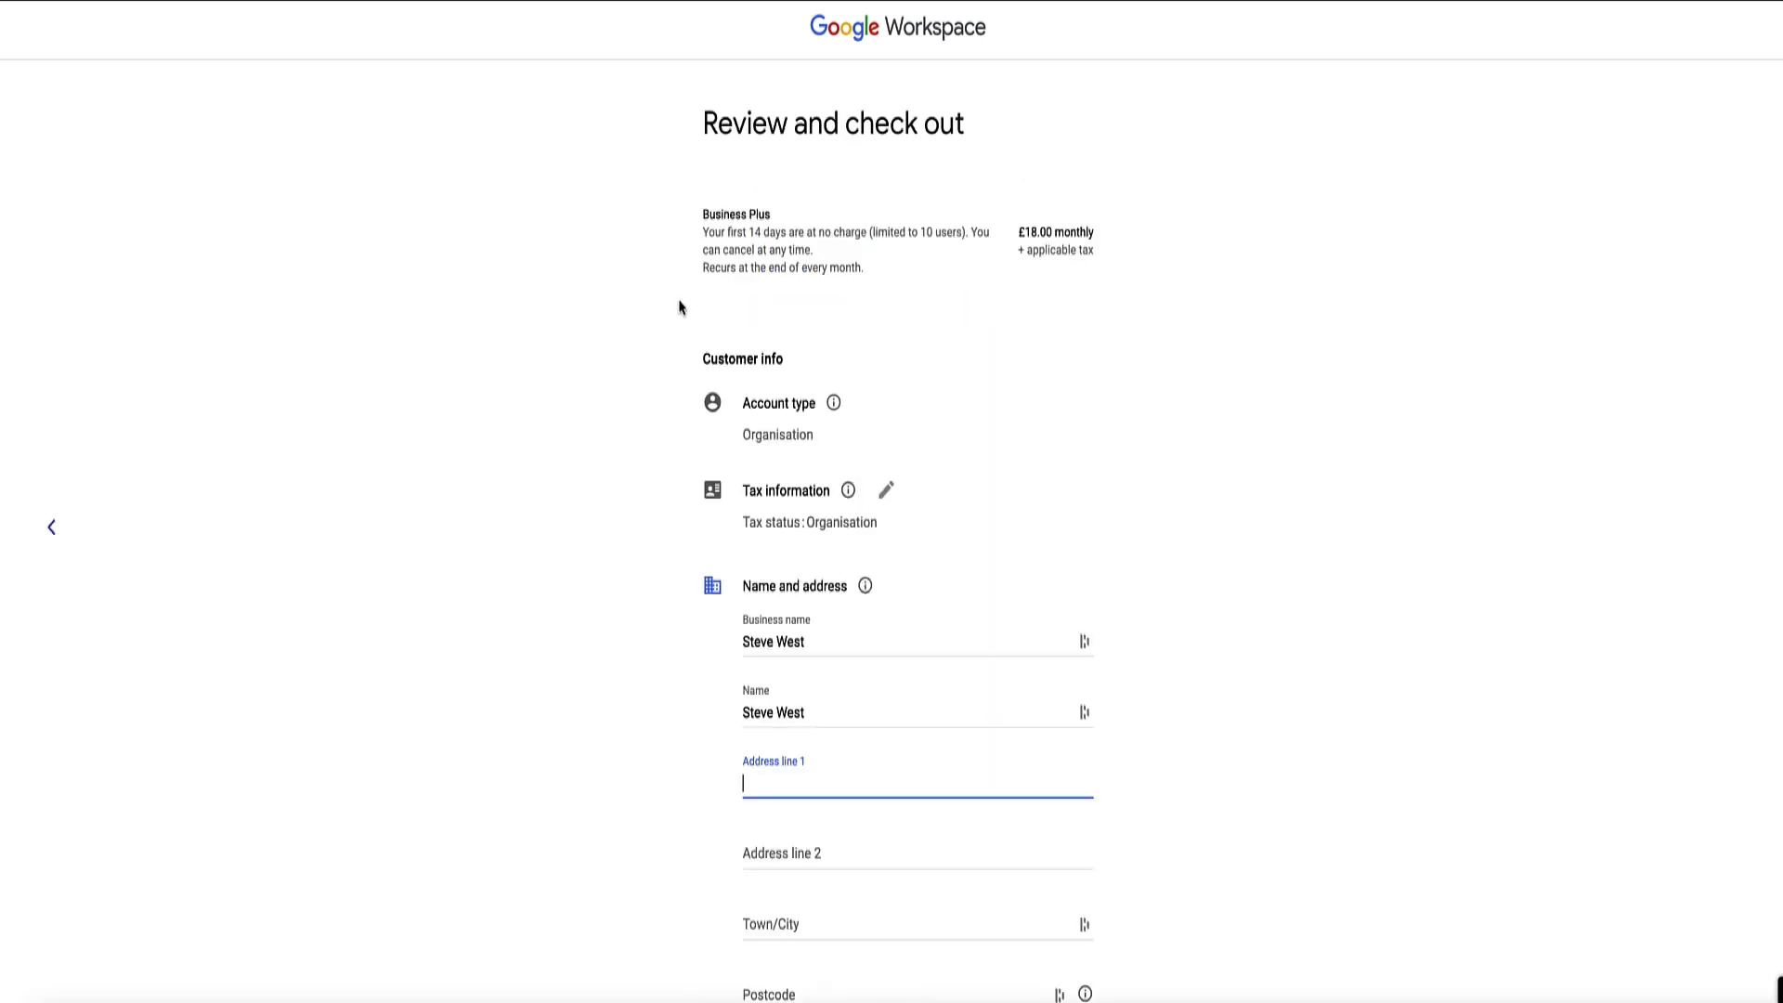
{"action": "scroll", "coordinate": [679, 307], "scroll_direction": "down", "scroll_amount": 7}
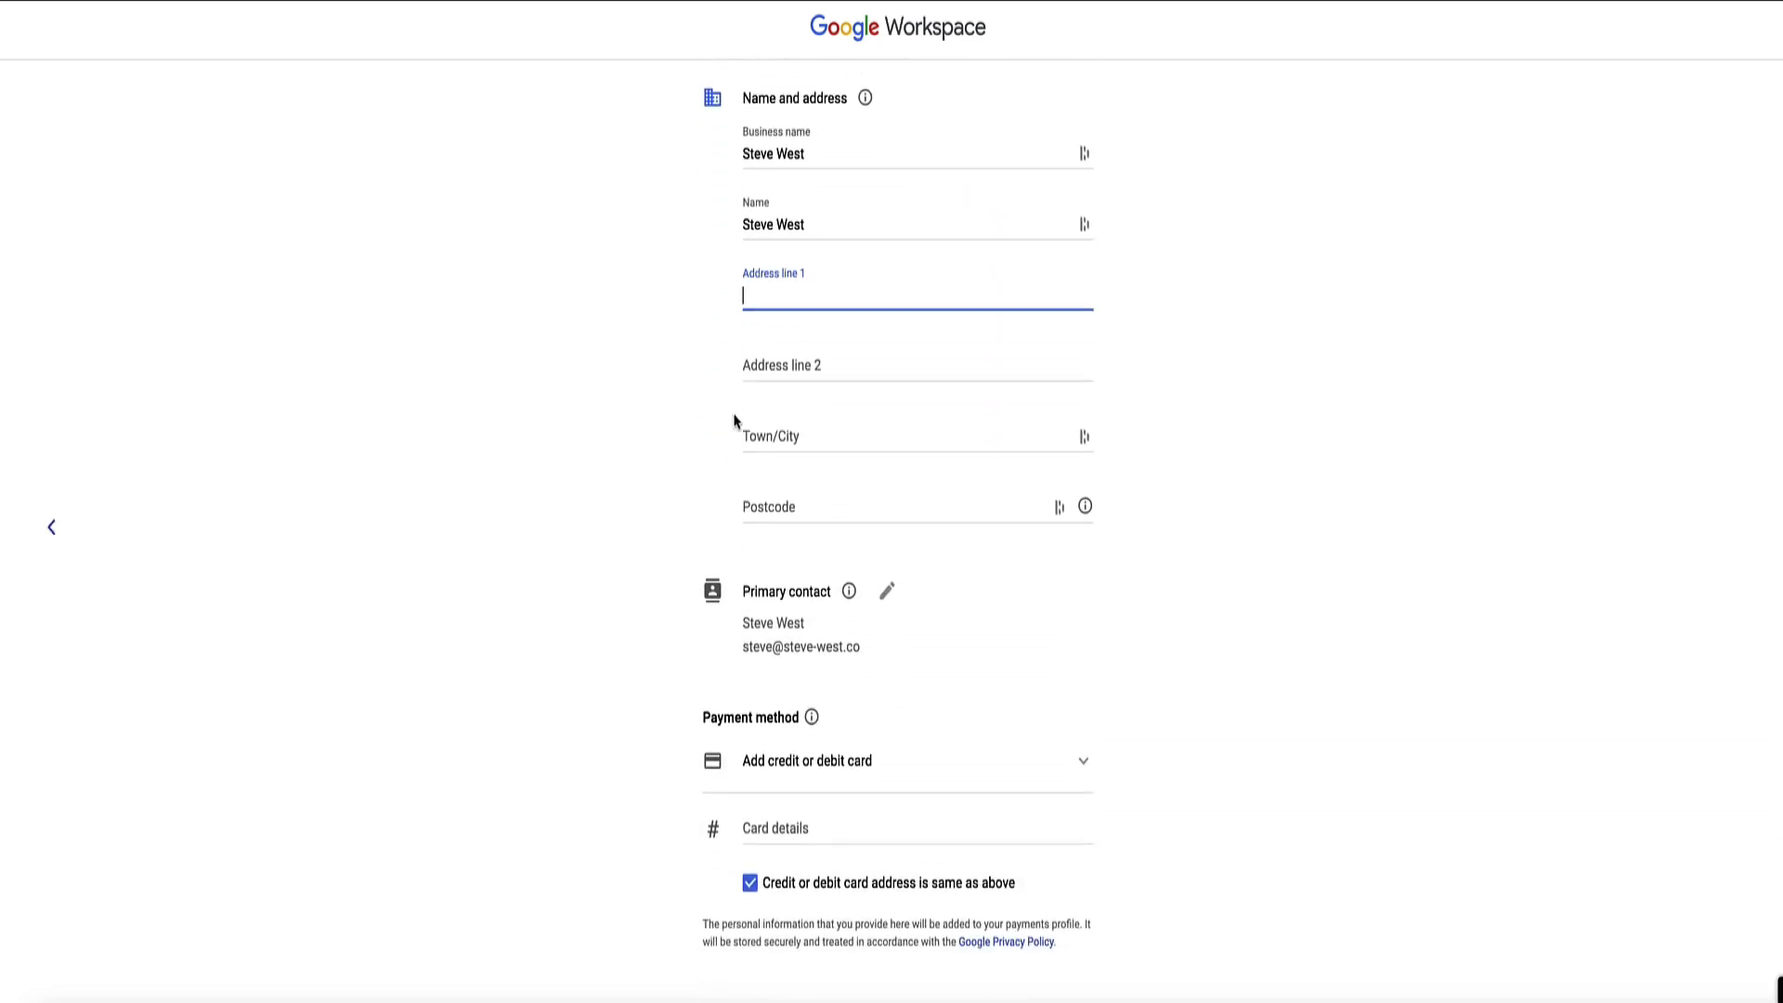
{"action": "left_click", "coordinate": [1083, 558]}
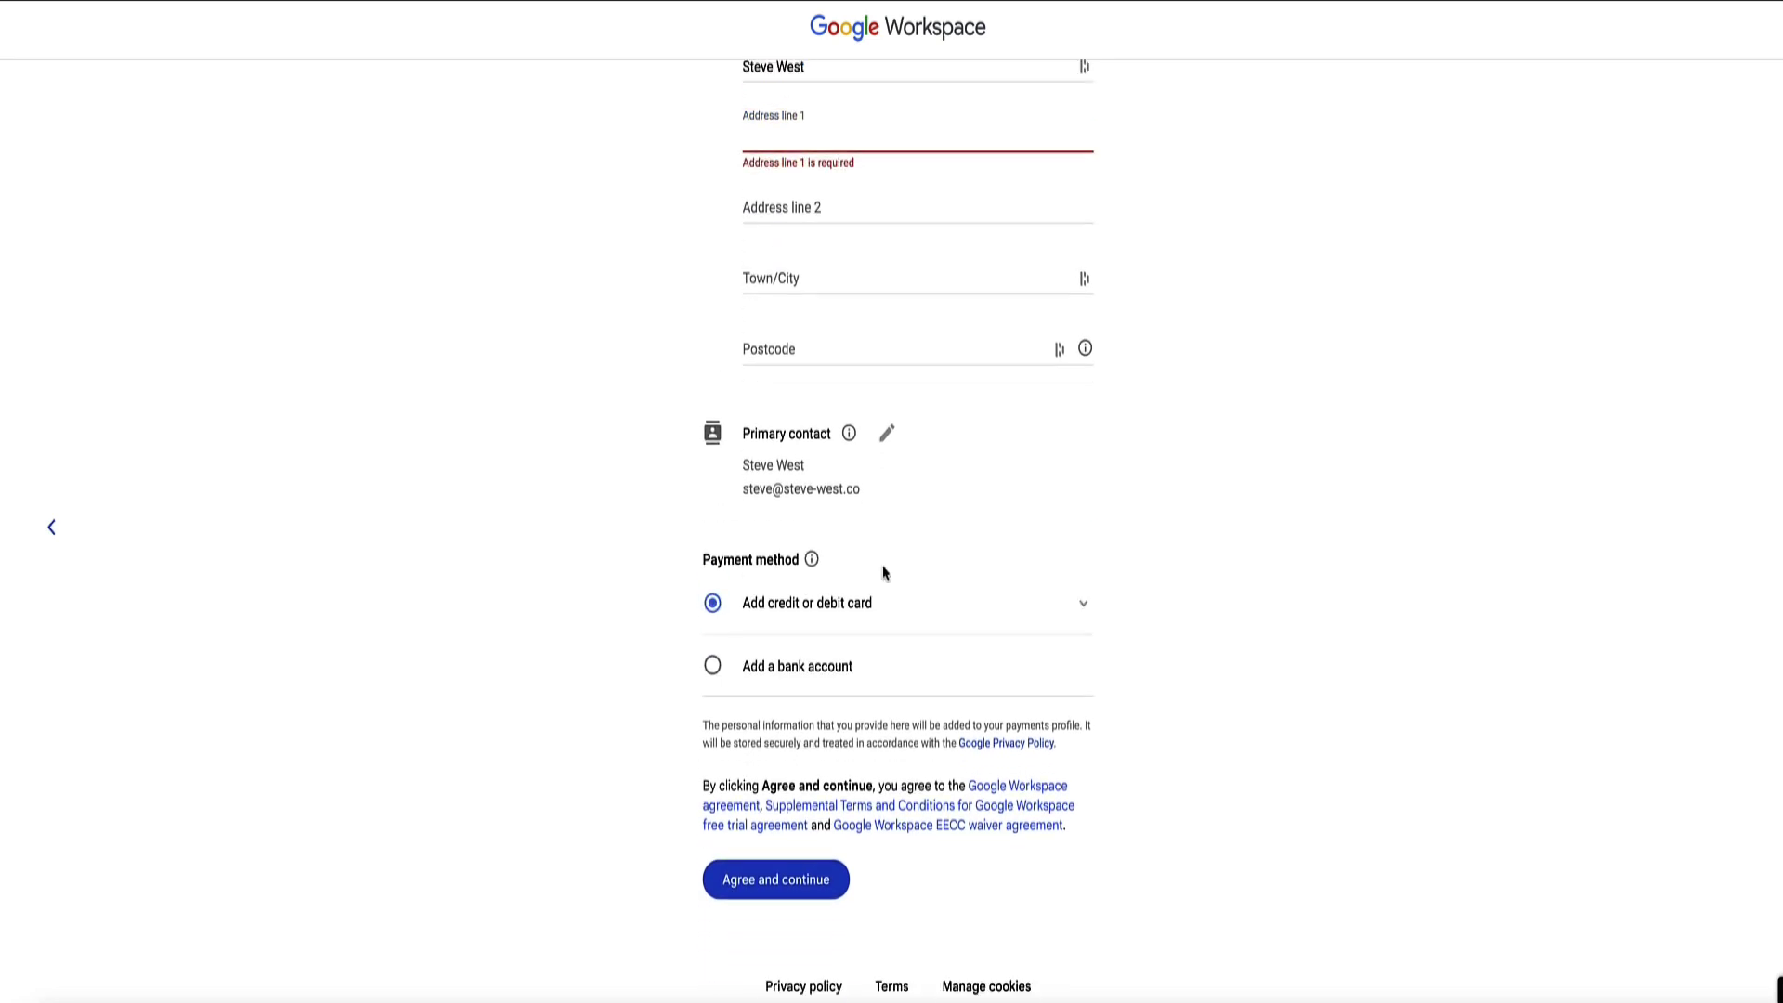
{"action": "left_click", "coordinate": [866, 596]}
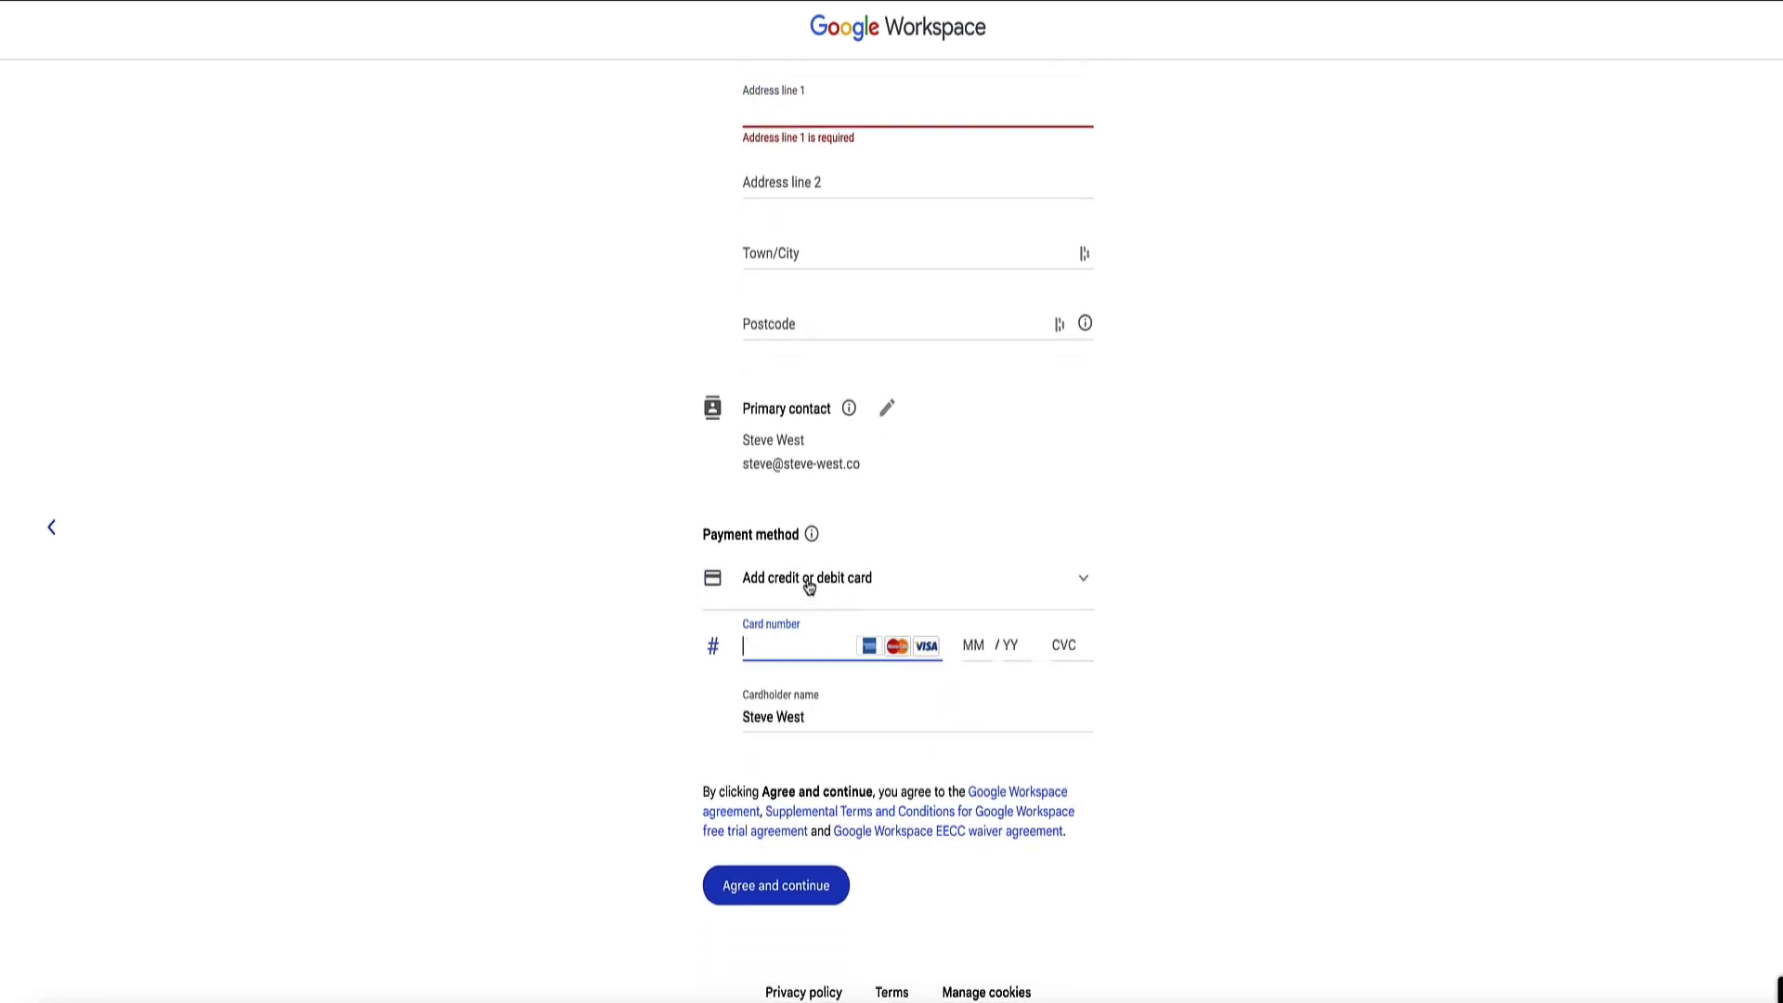
{"action": "scroll", "coordinate": [810, 586], "scroll_direction": "up", "scroll_amount": 1}
{"action": "scroll", "coordinate": [814, 604], "scroll_direction": "up", "scroll_amount": 3}
{"action": "scroll", "coordinate": [817, 576], "scroll_direction": "down", "scroll_amount": 6}
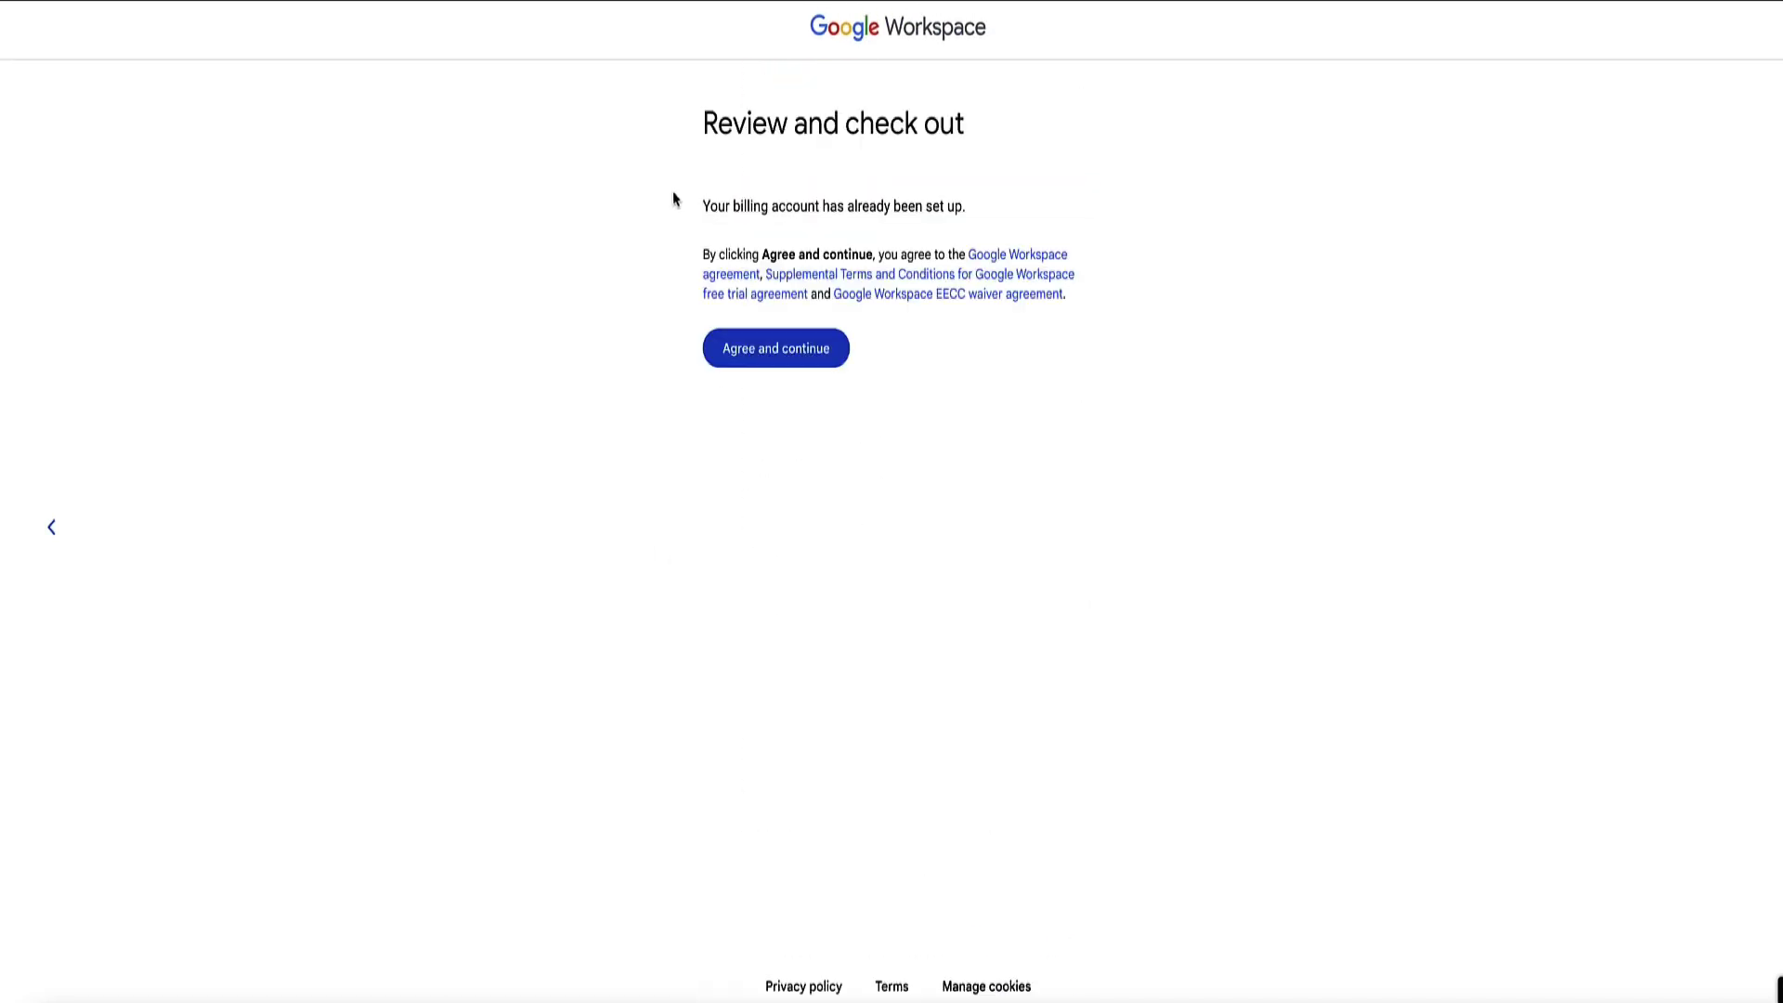
Step: Agree to the terms to complete checkout and continue to the new Workspace account
{"action": "left_click_drag", "start_coordinate": [728, 205], "coordinate": [909, 207]}
{"action": "left_click", "coordinate": [548, 285]}
{"action": "left_click", "coordinate": [771, 350]}
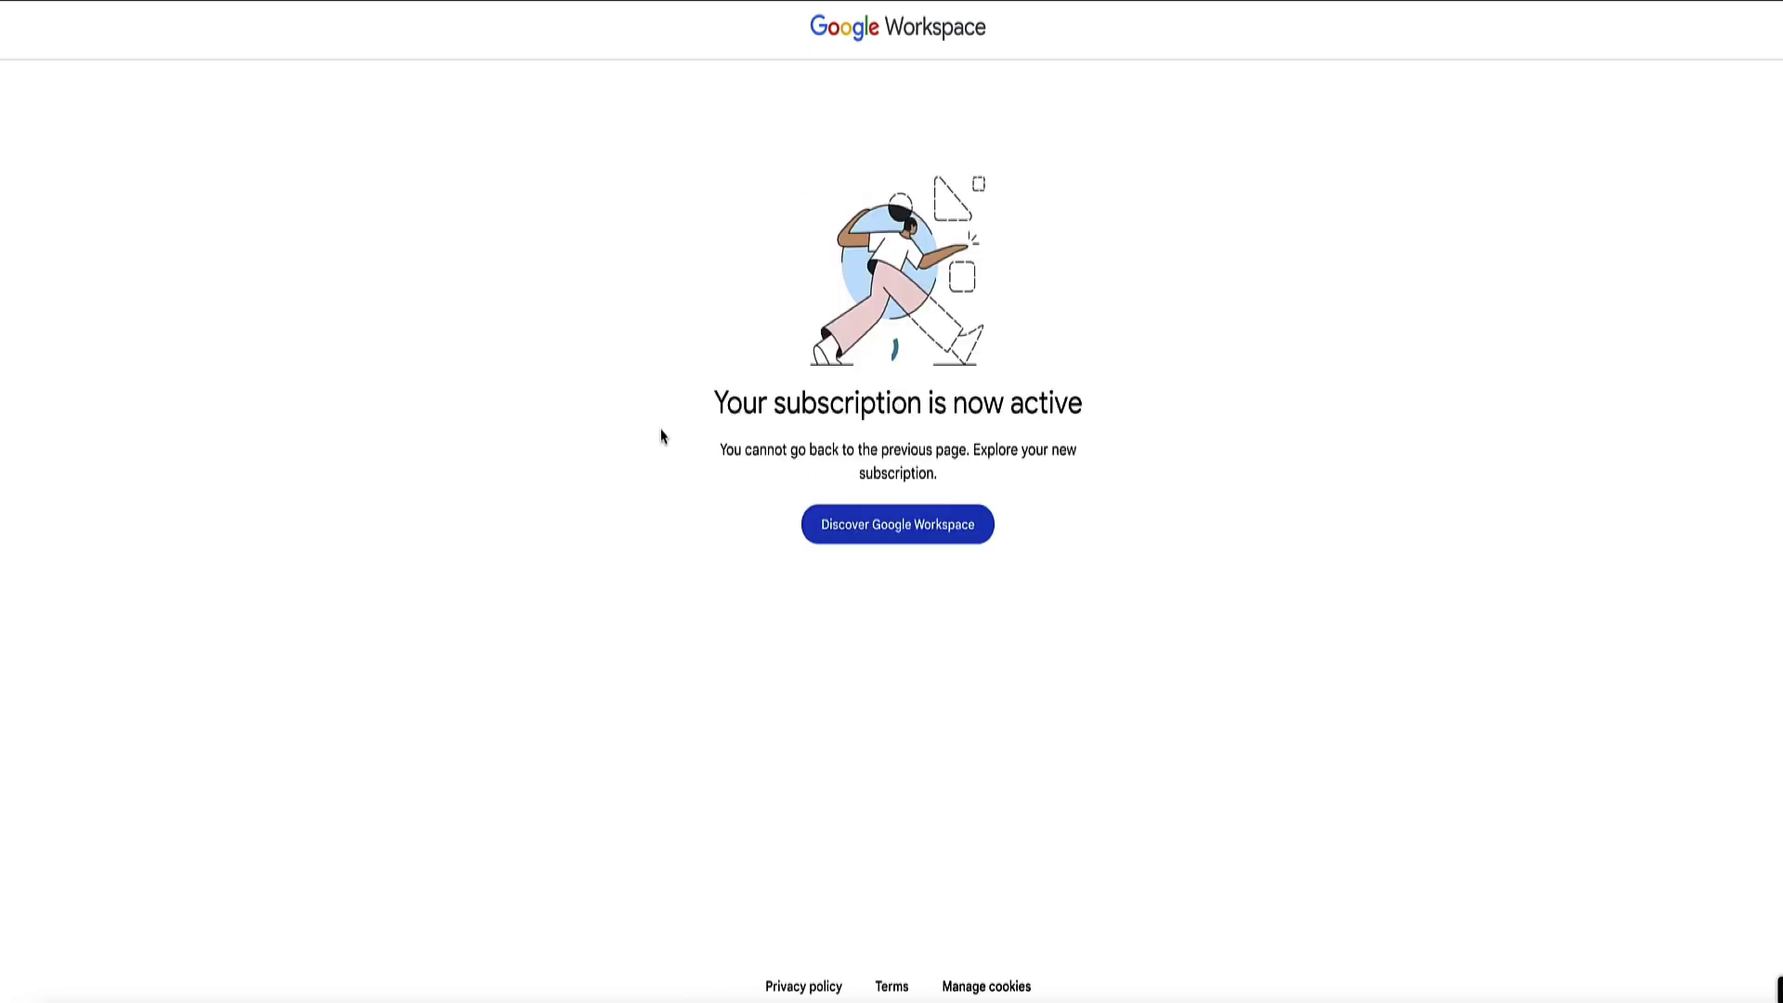
{"action": "left_click_drag", "start_coordinate": [773, 409], "coordinate": [1068, 420]}
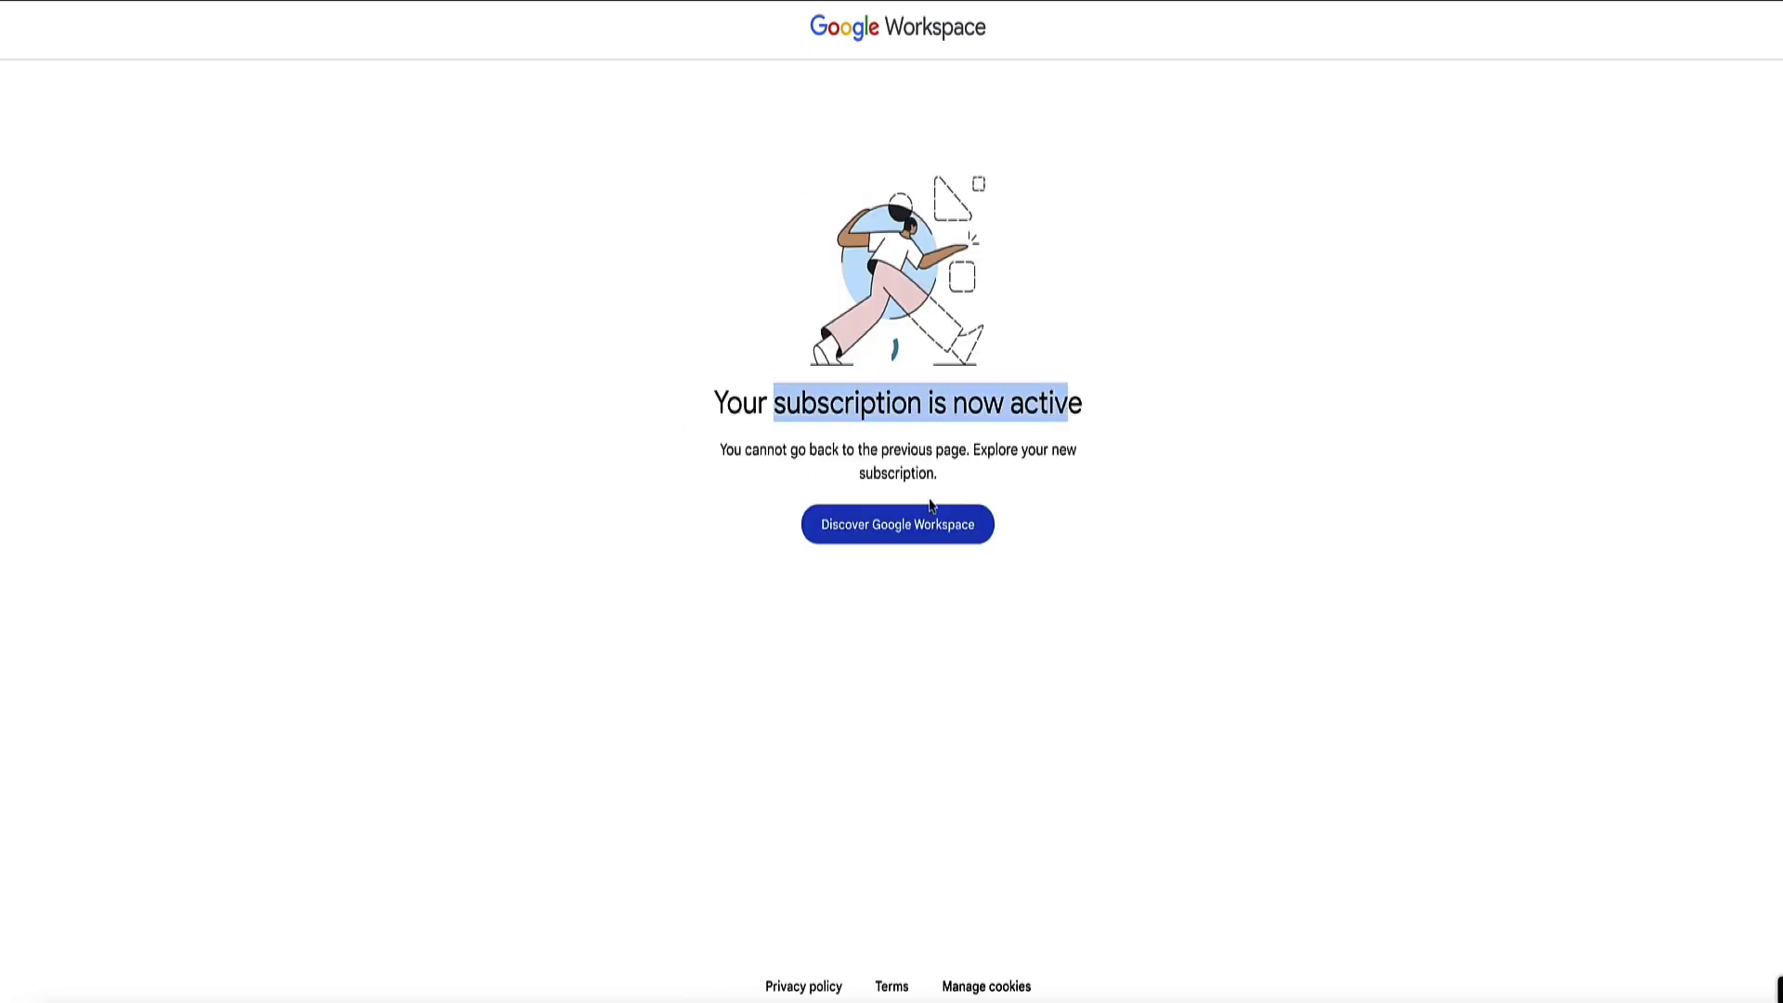
{"action": "left_click", "coordinate": [877, 536]}
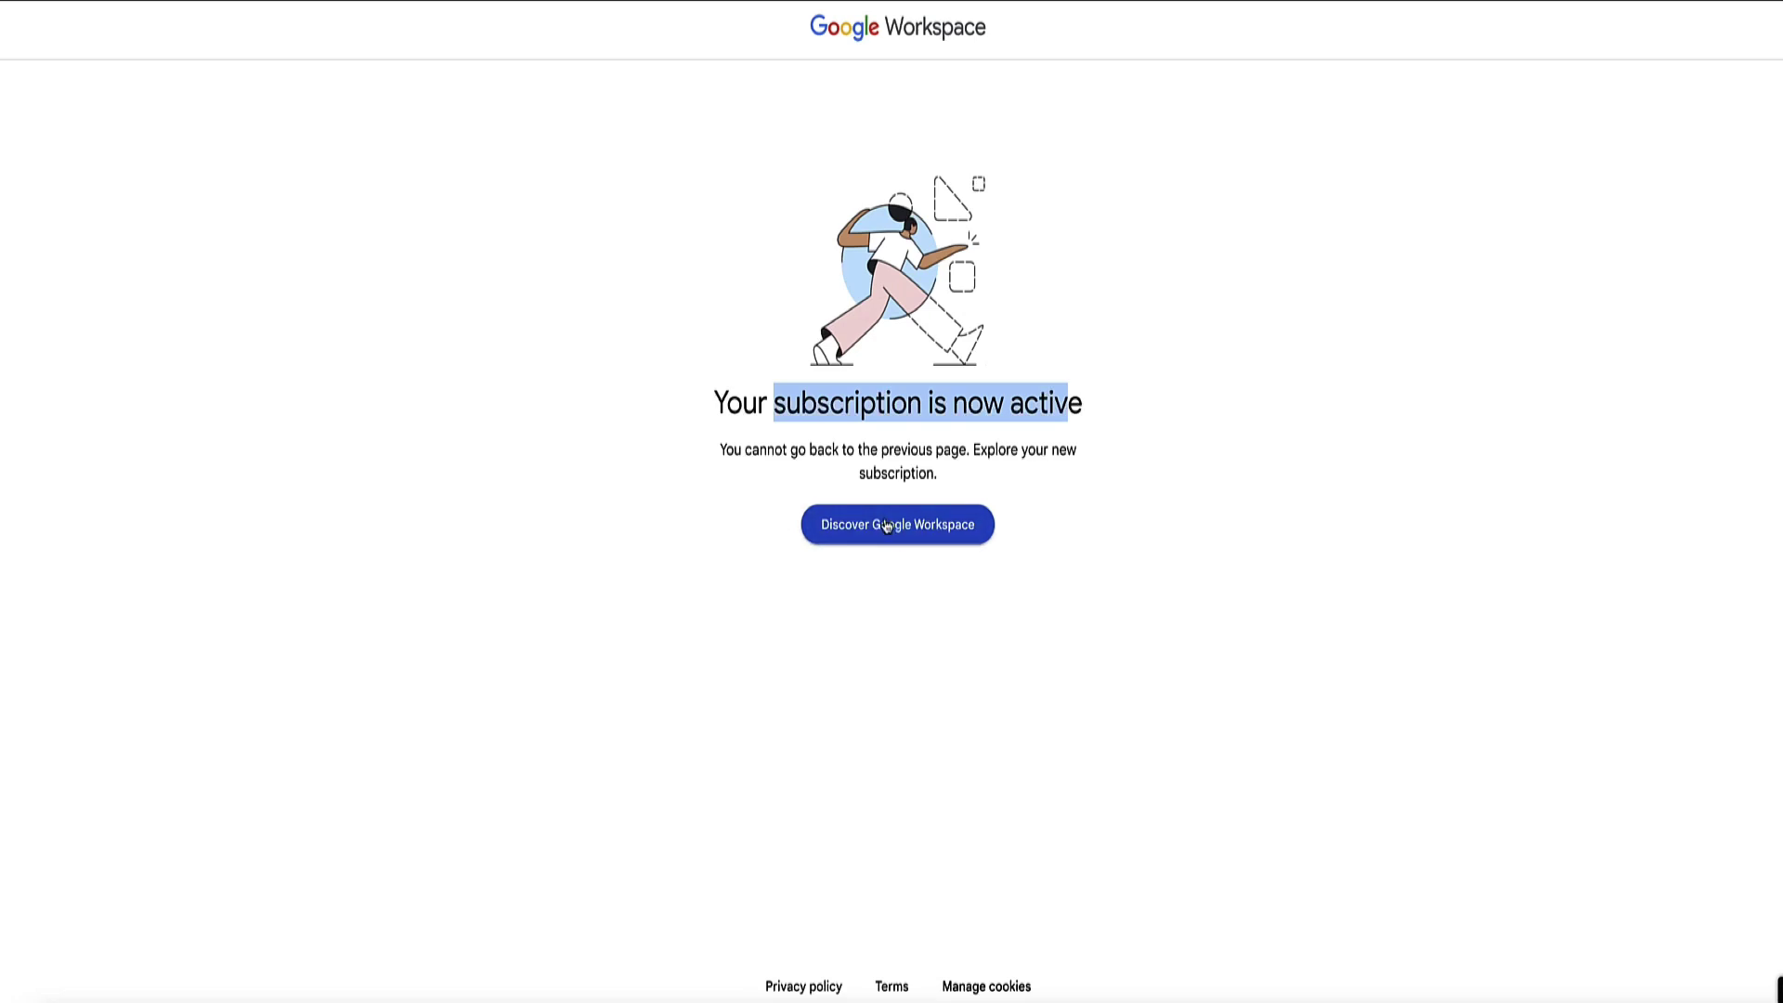
{"action": "left_click_drag", "start_coordinate": [648, 204], "coordinate": [901, 540]}
Step: Acknowledge the new account notice and step the welcome tour past its domain page
{"action": "left_click", "coordinate": [901, 540]}
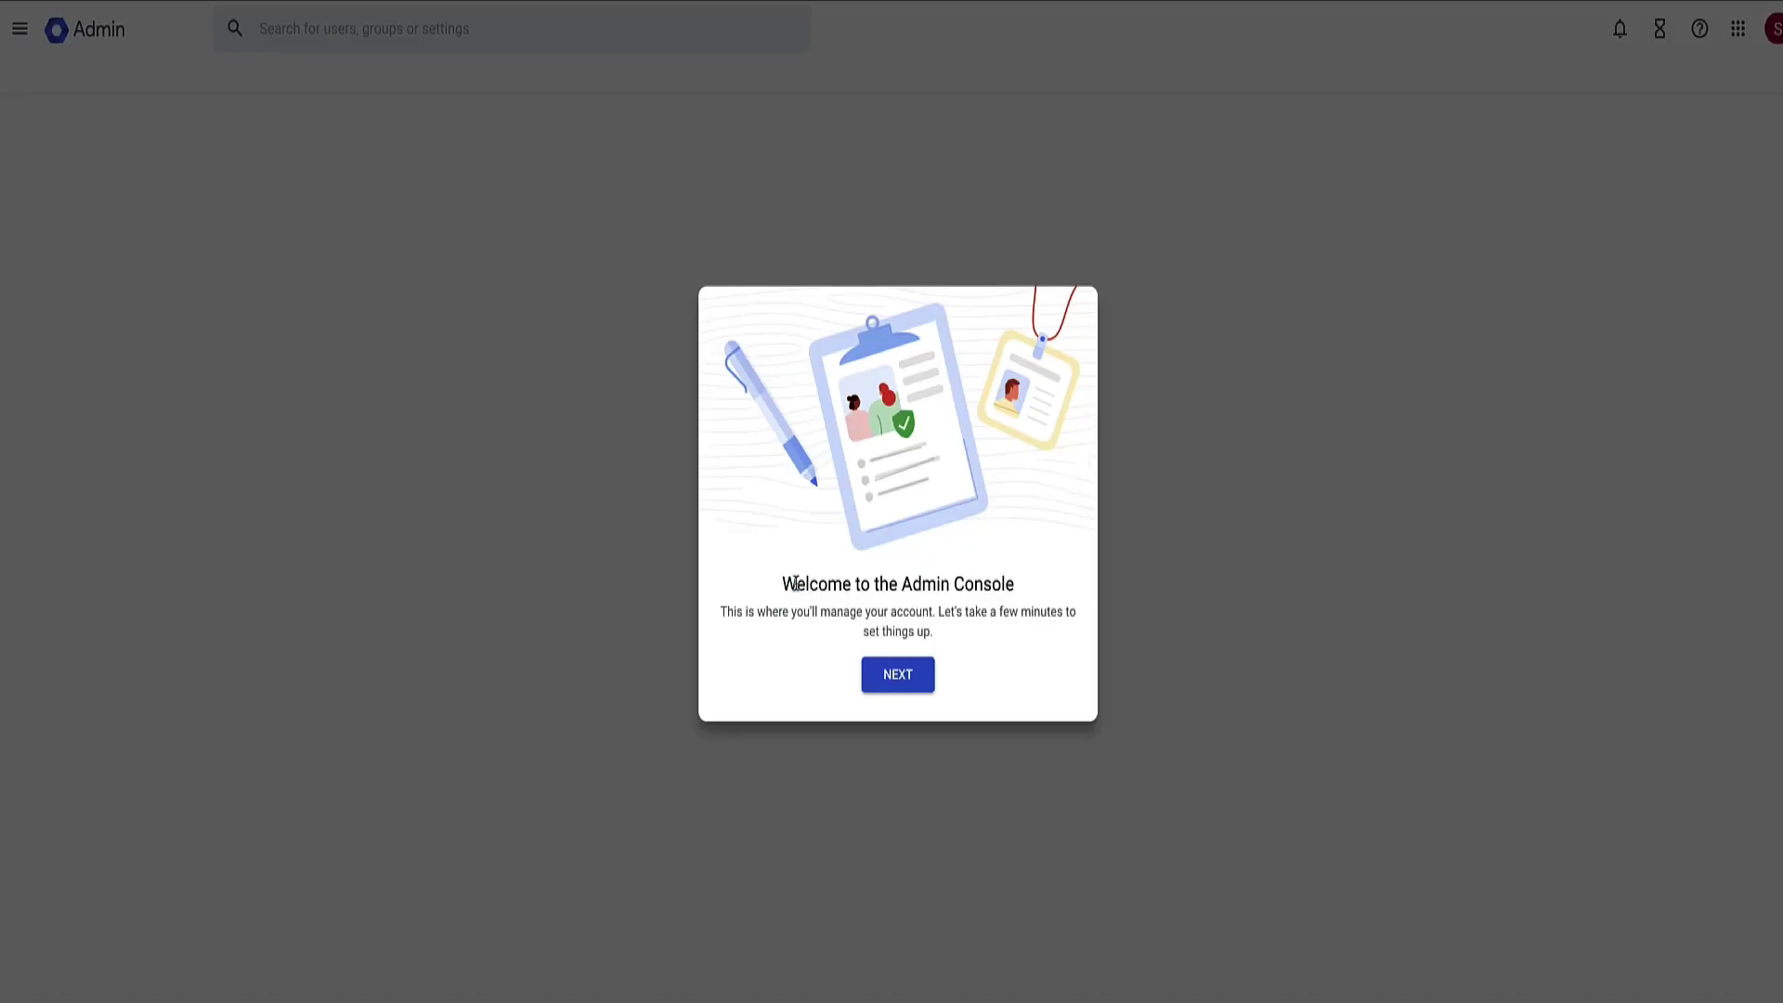
{"action": "left_click_drag", "start_coordinate": [797, 584], "coordinate": [961, 603]}
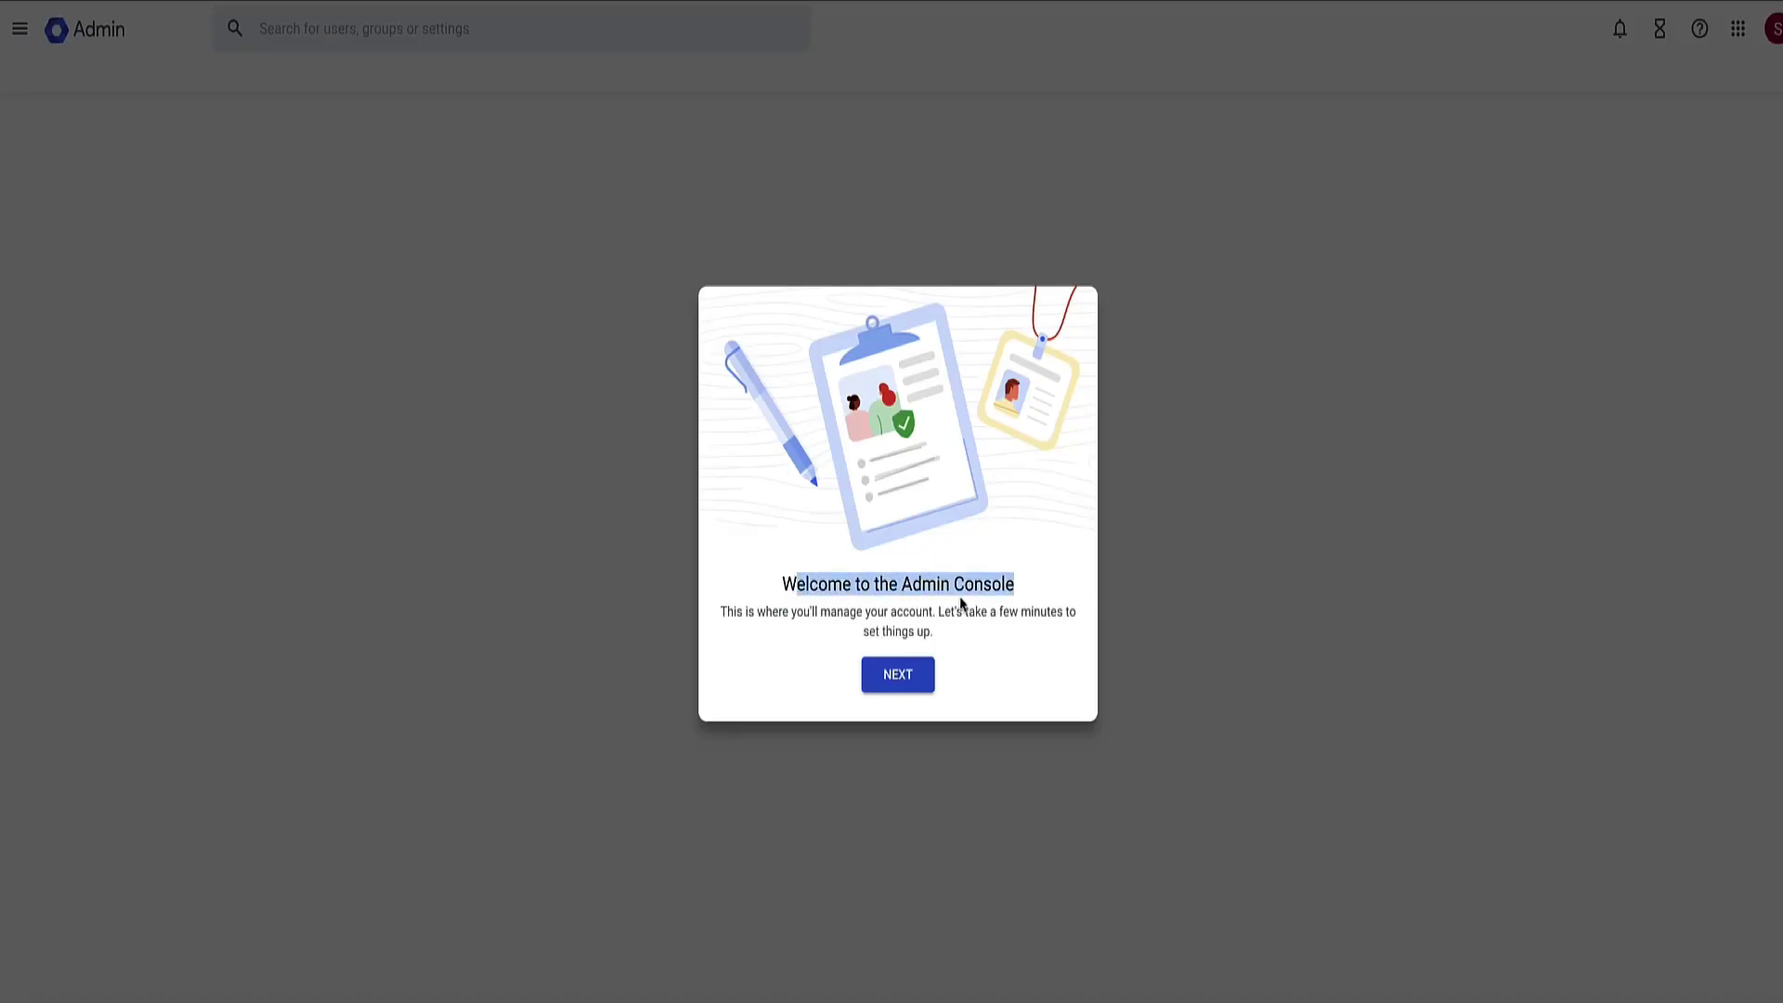
{"action": "left_click", "coordinate": [897, 673]}
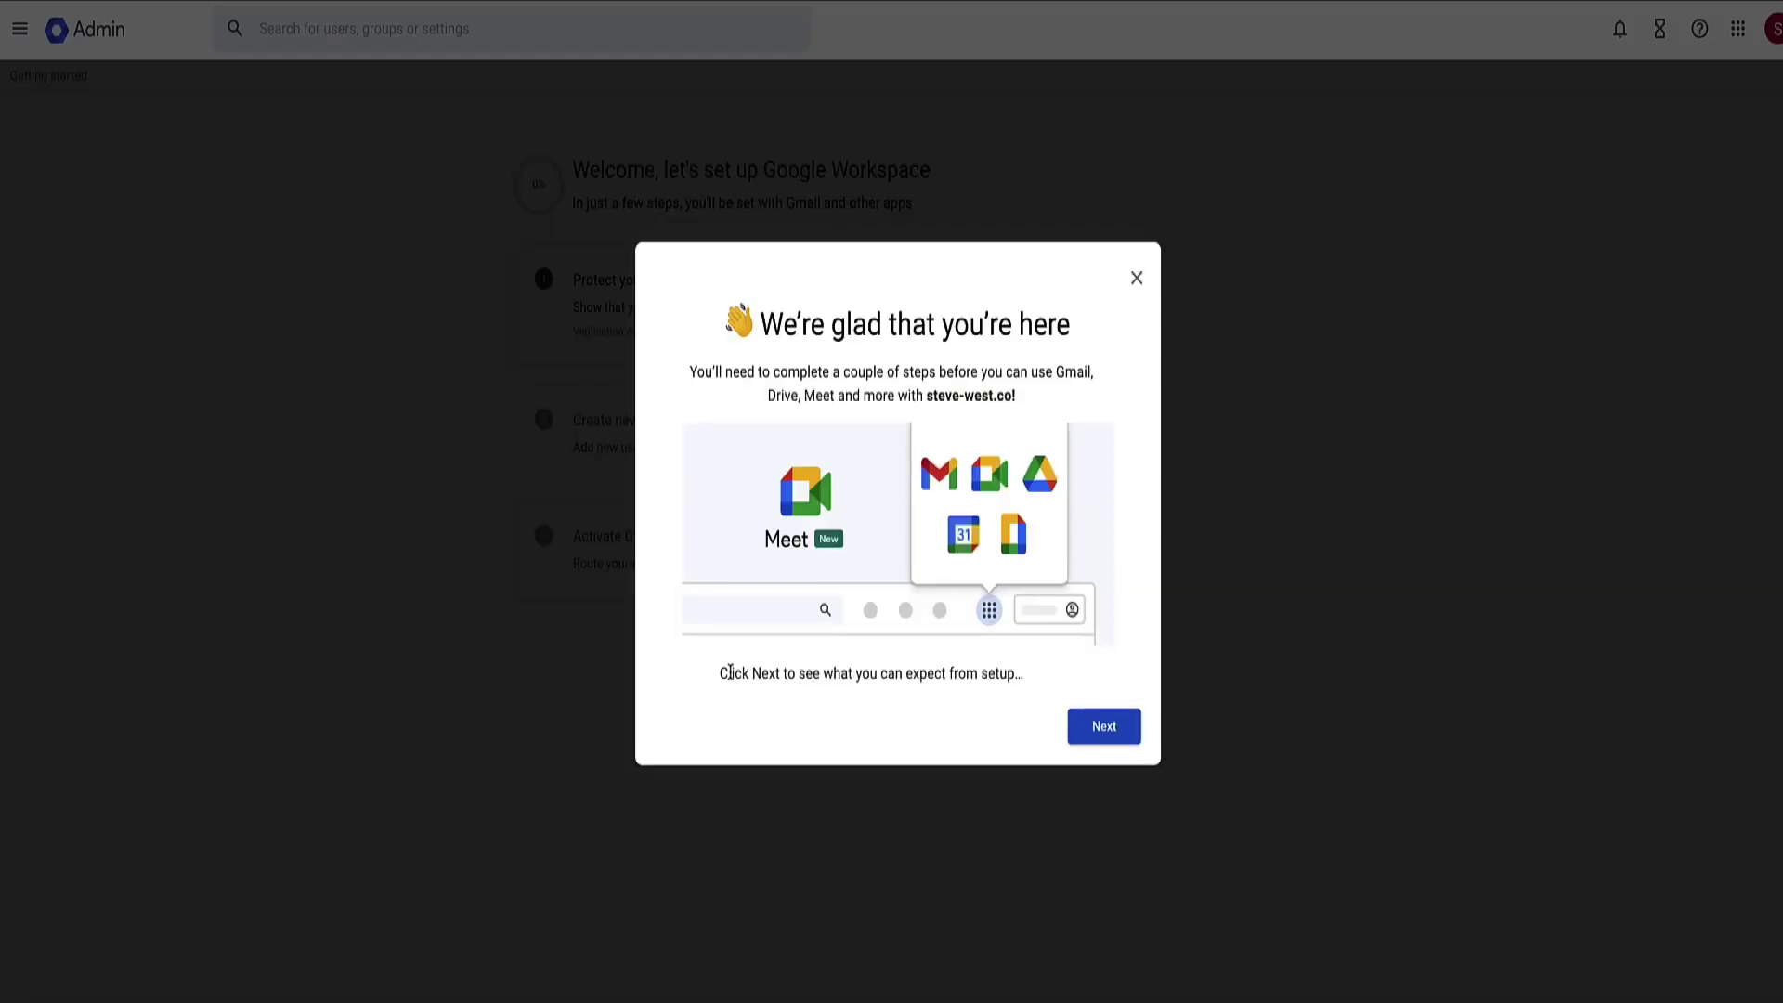
{"action": "left_click_drag", "start_coordinate": [730, 672], "coordinate": [1039, 693]}
{"action": "left_click", "coordinate": [1099, 727]}
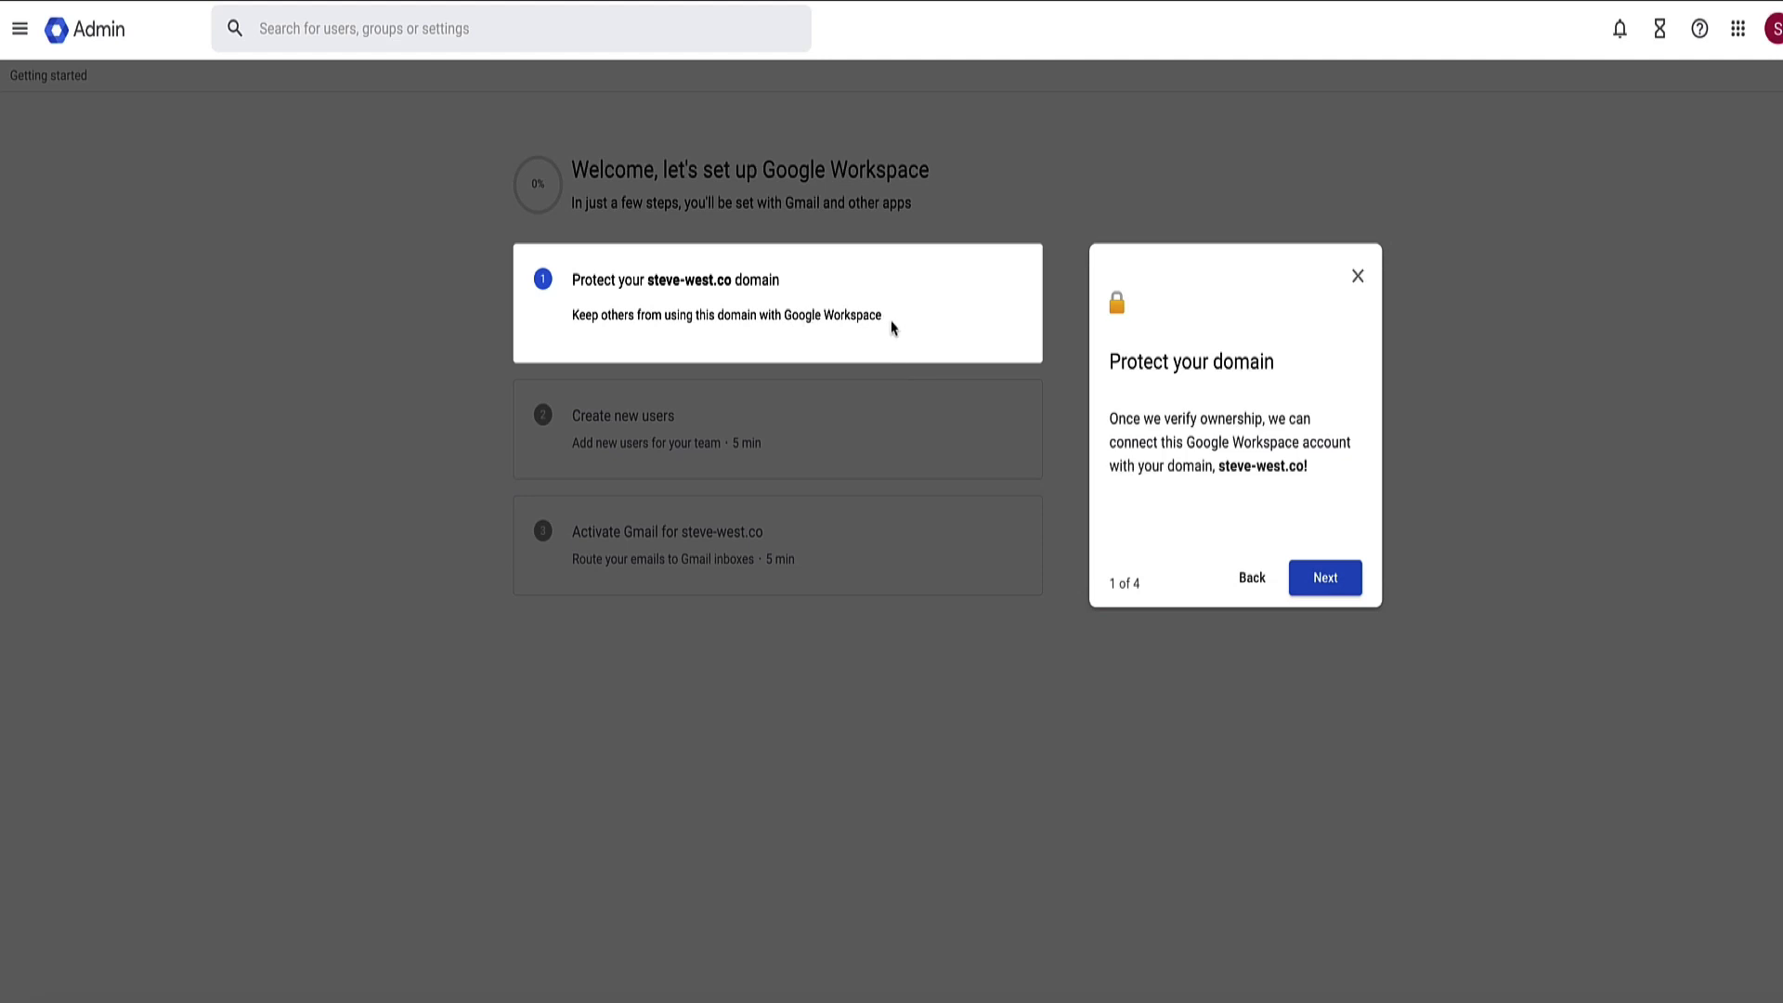
{"action": "left_click", "coordinate": [1294, 571]}
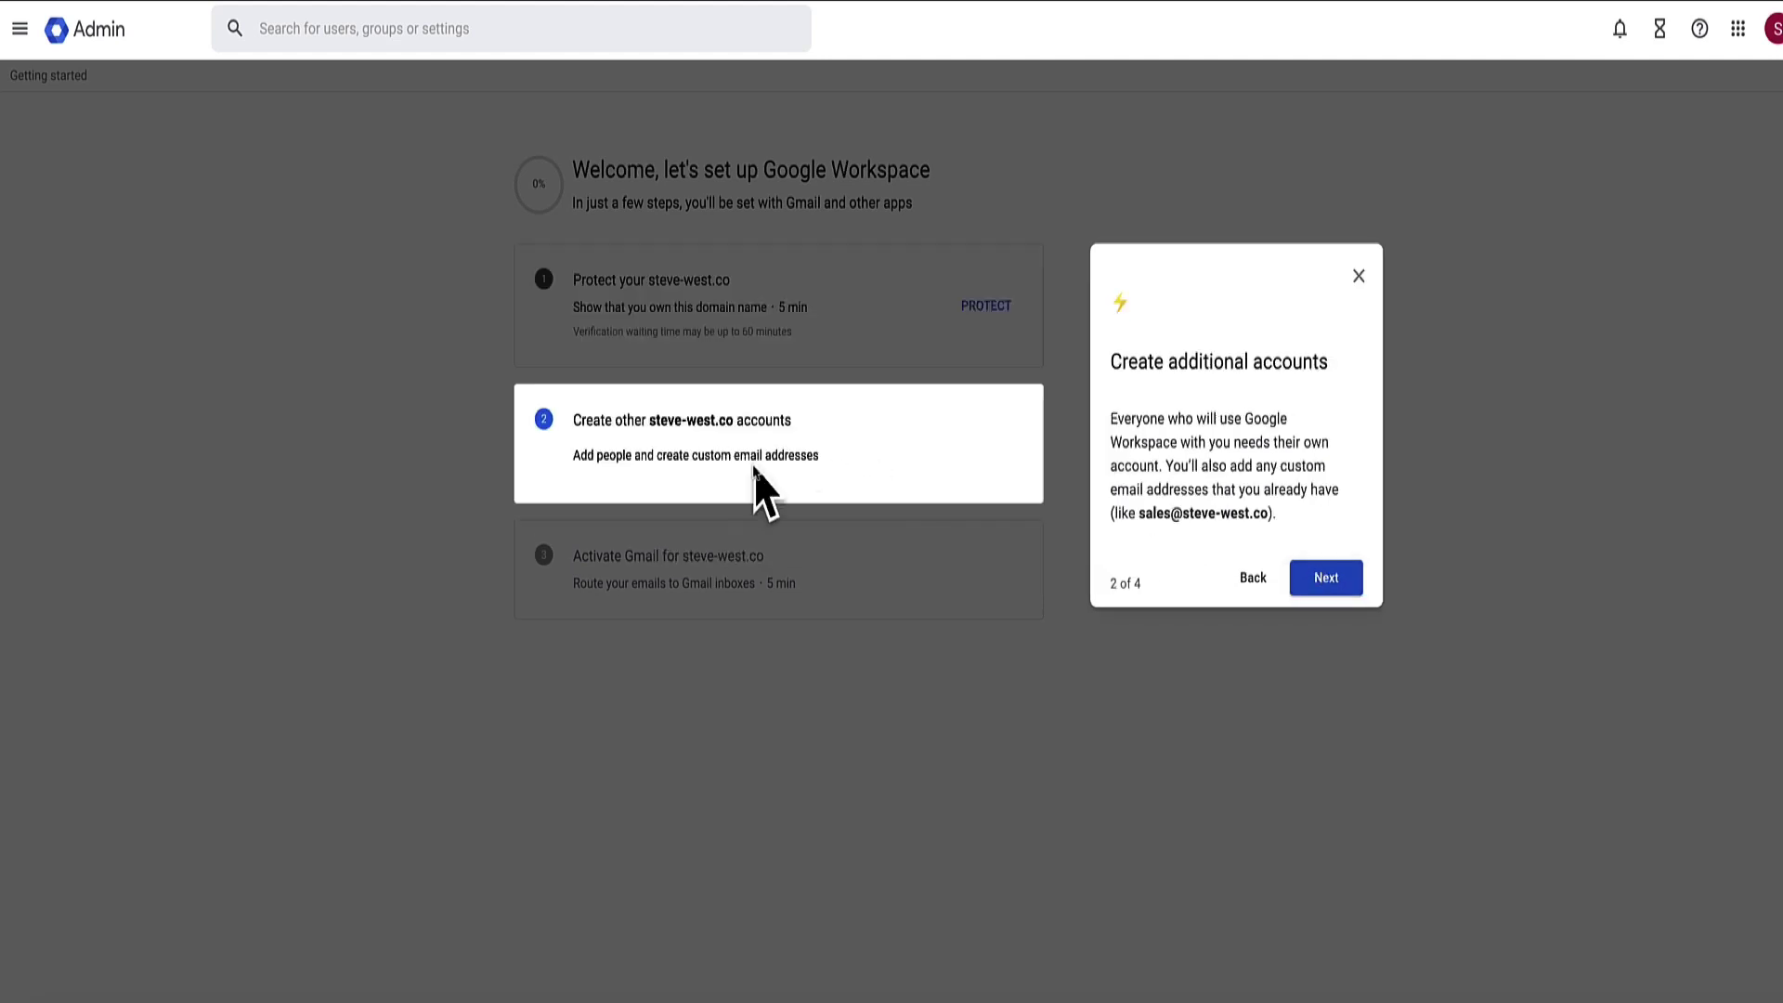
Step: Advance the tour through the account and Gmail pages and finish it on card 4
{"action": "left_click_drag", "start_coordinate": [827, 457], "coordinate": [575, 459]}
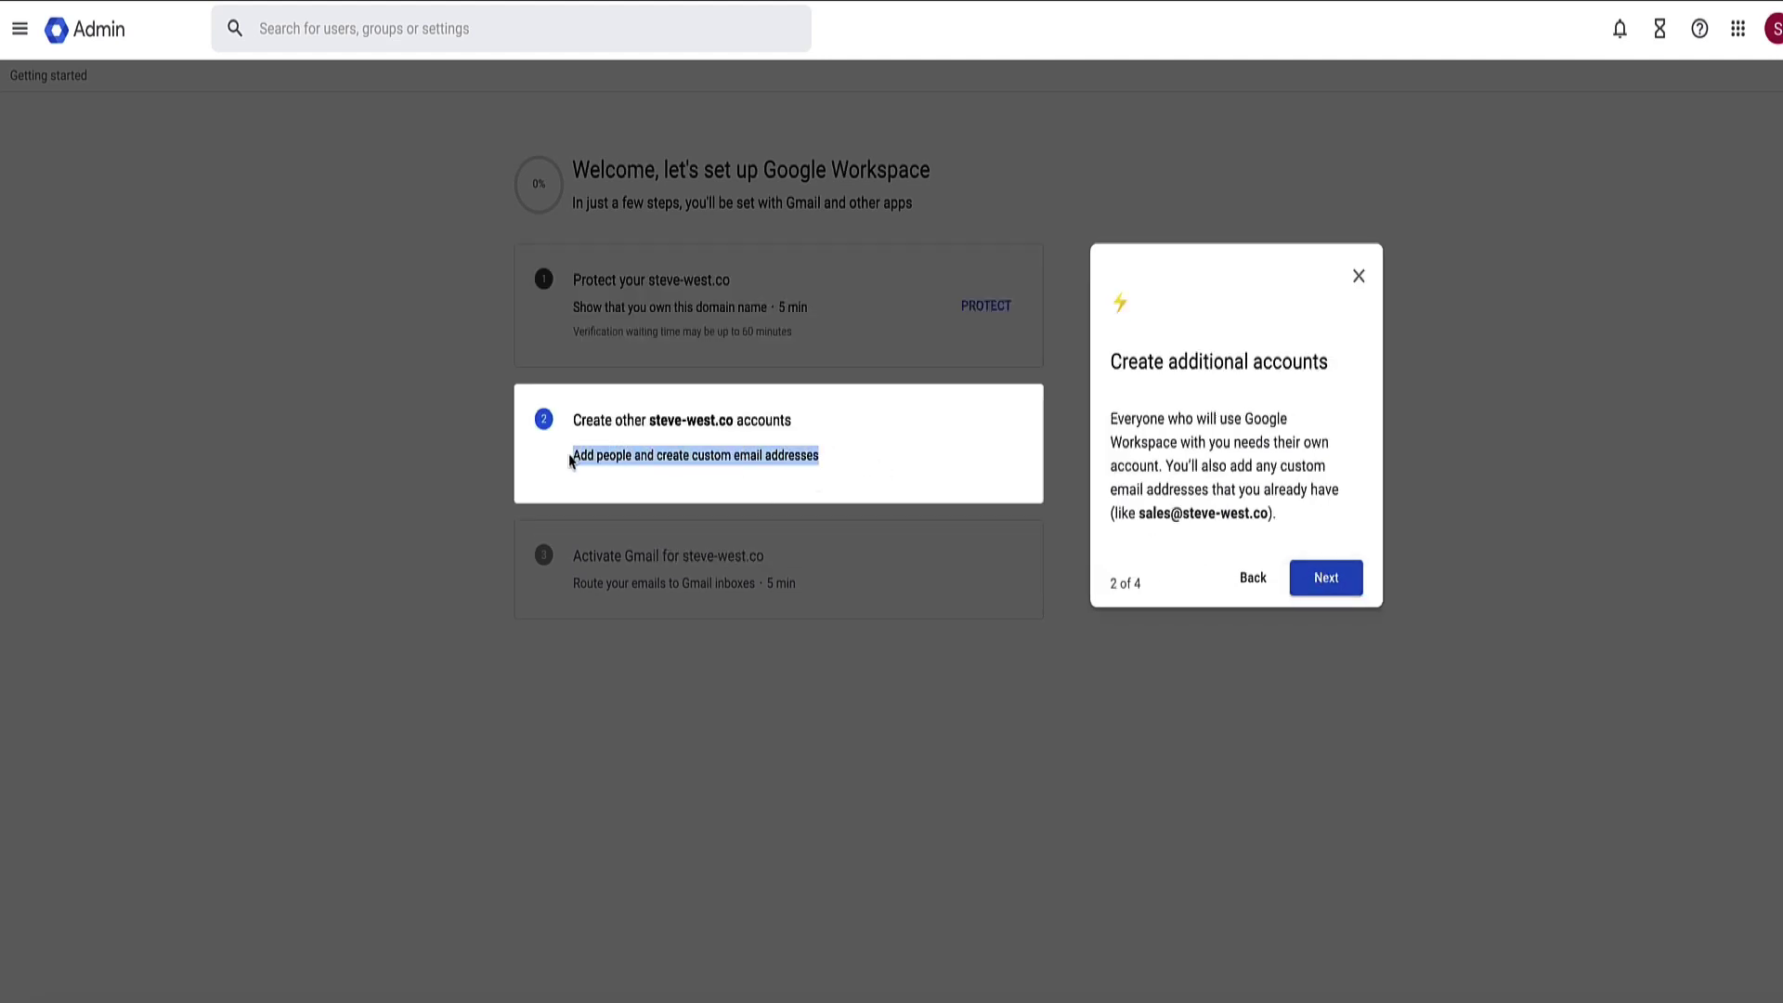
{"action": "left_click", "coordinate": [570, 462]}
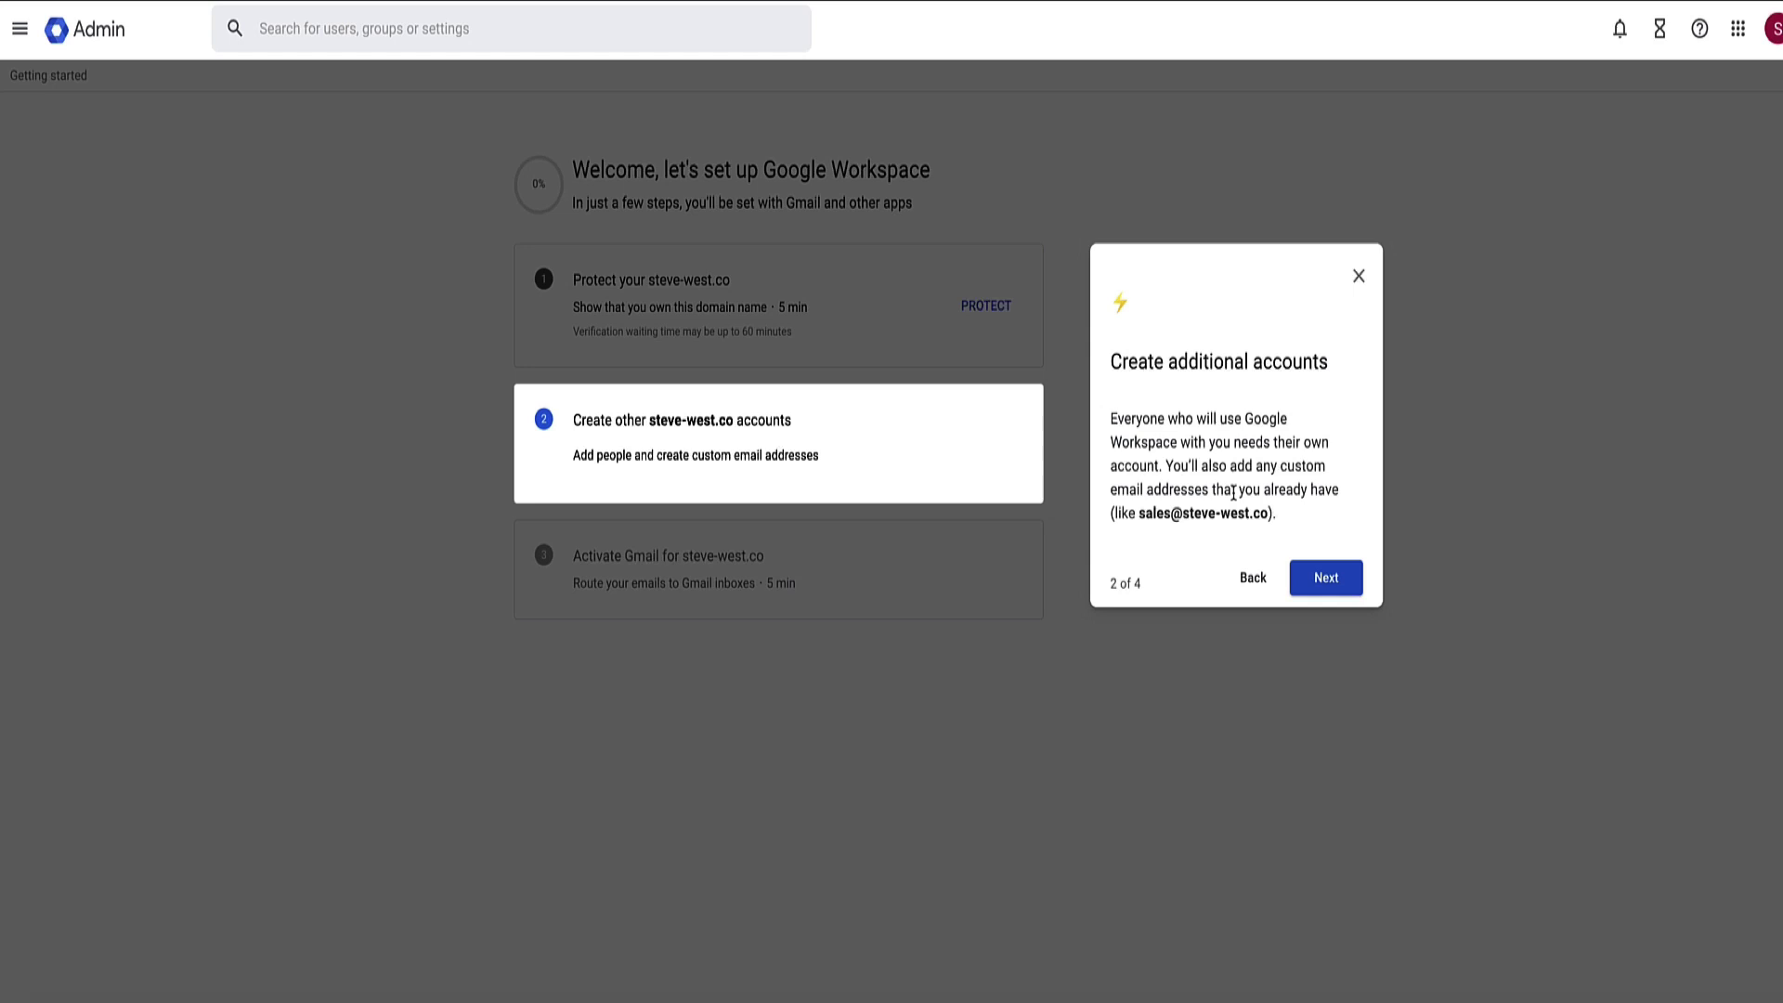
{"action": "left_click", "coordinate": [1321, 580]}
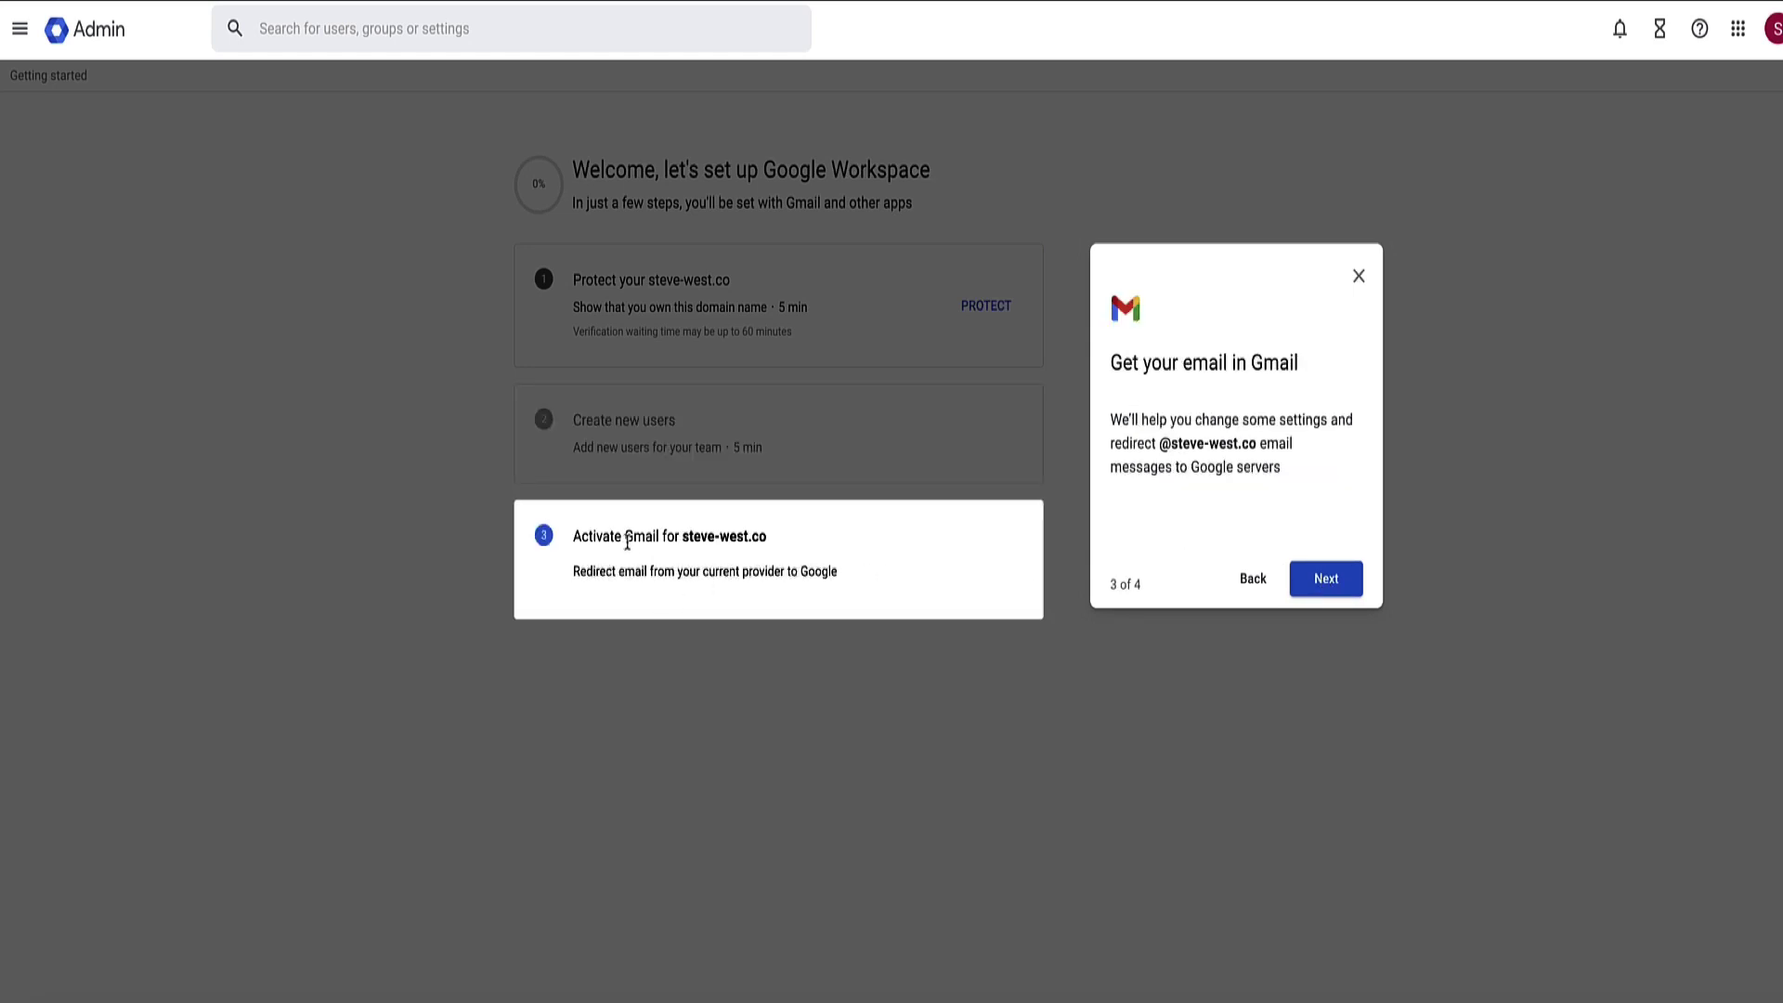
{"action": "left_click_drag", "start_coordinate": [627, 543], "coordinate": [661, 546]}
{"action": "left_click", "coordinate": [1329, 577]}
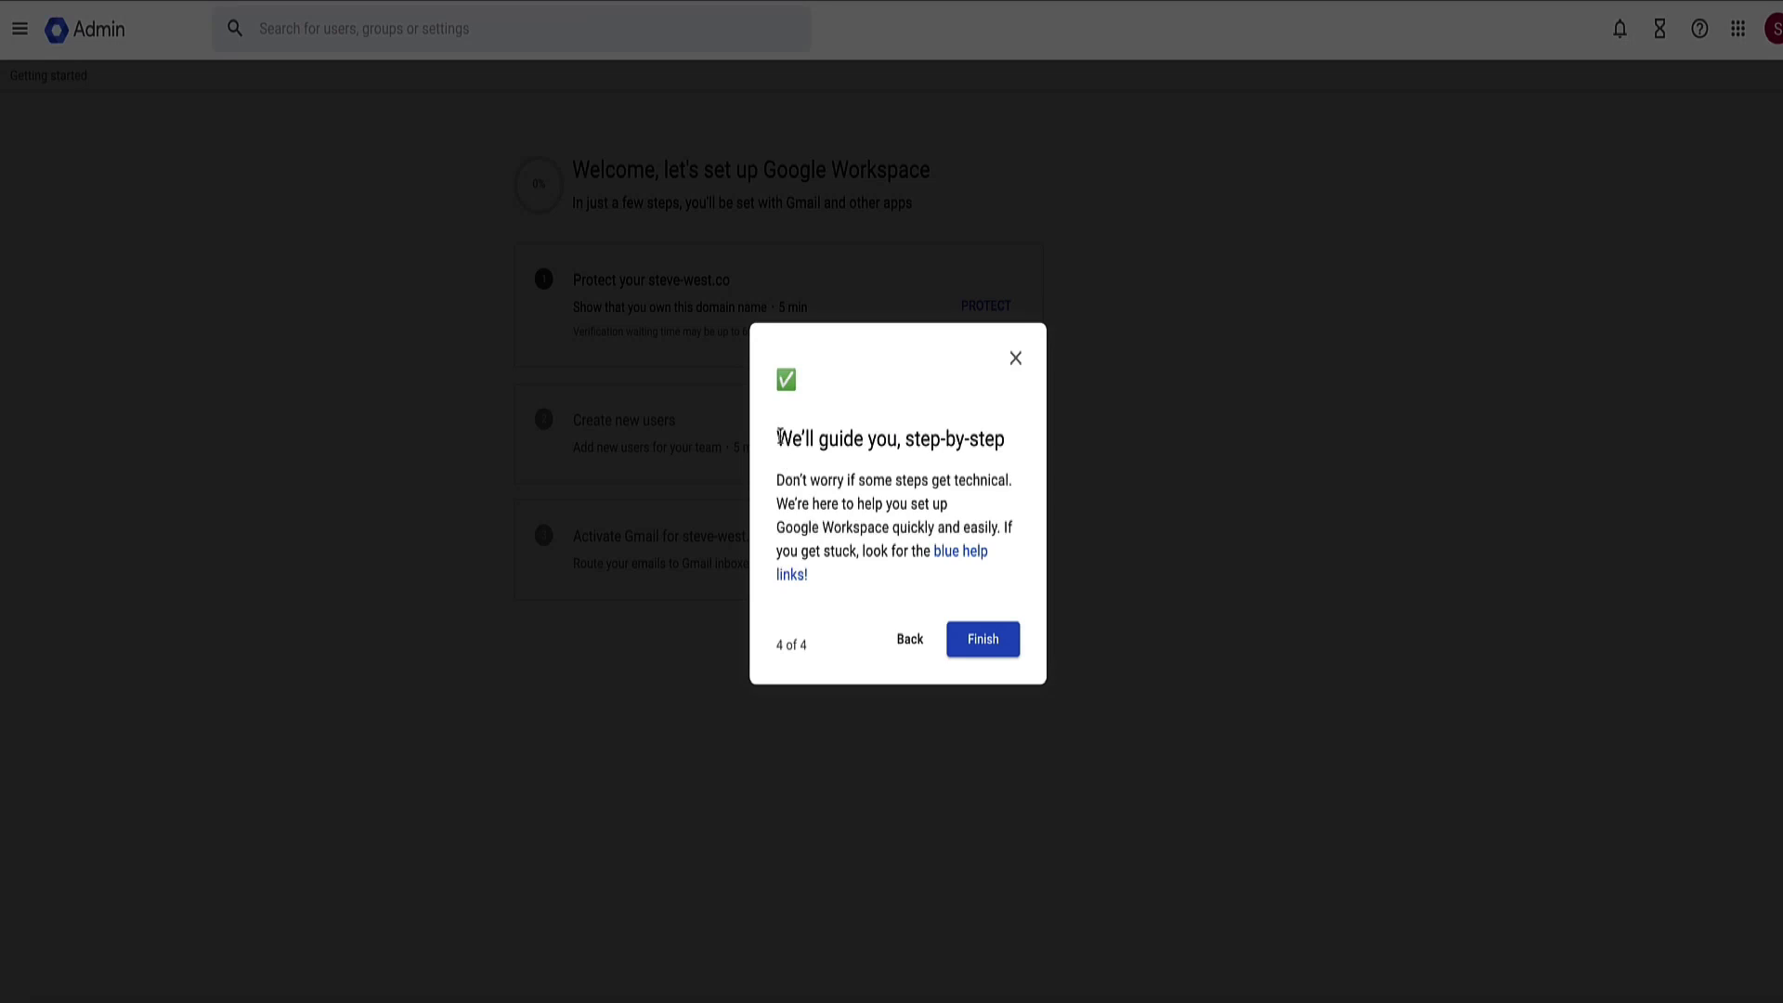
{"action": "left_click_drag", "start_coordinate": [779, 437], "coordinate": [991, 468]}
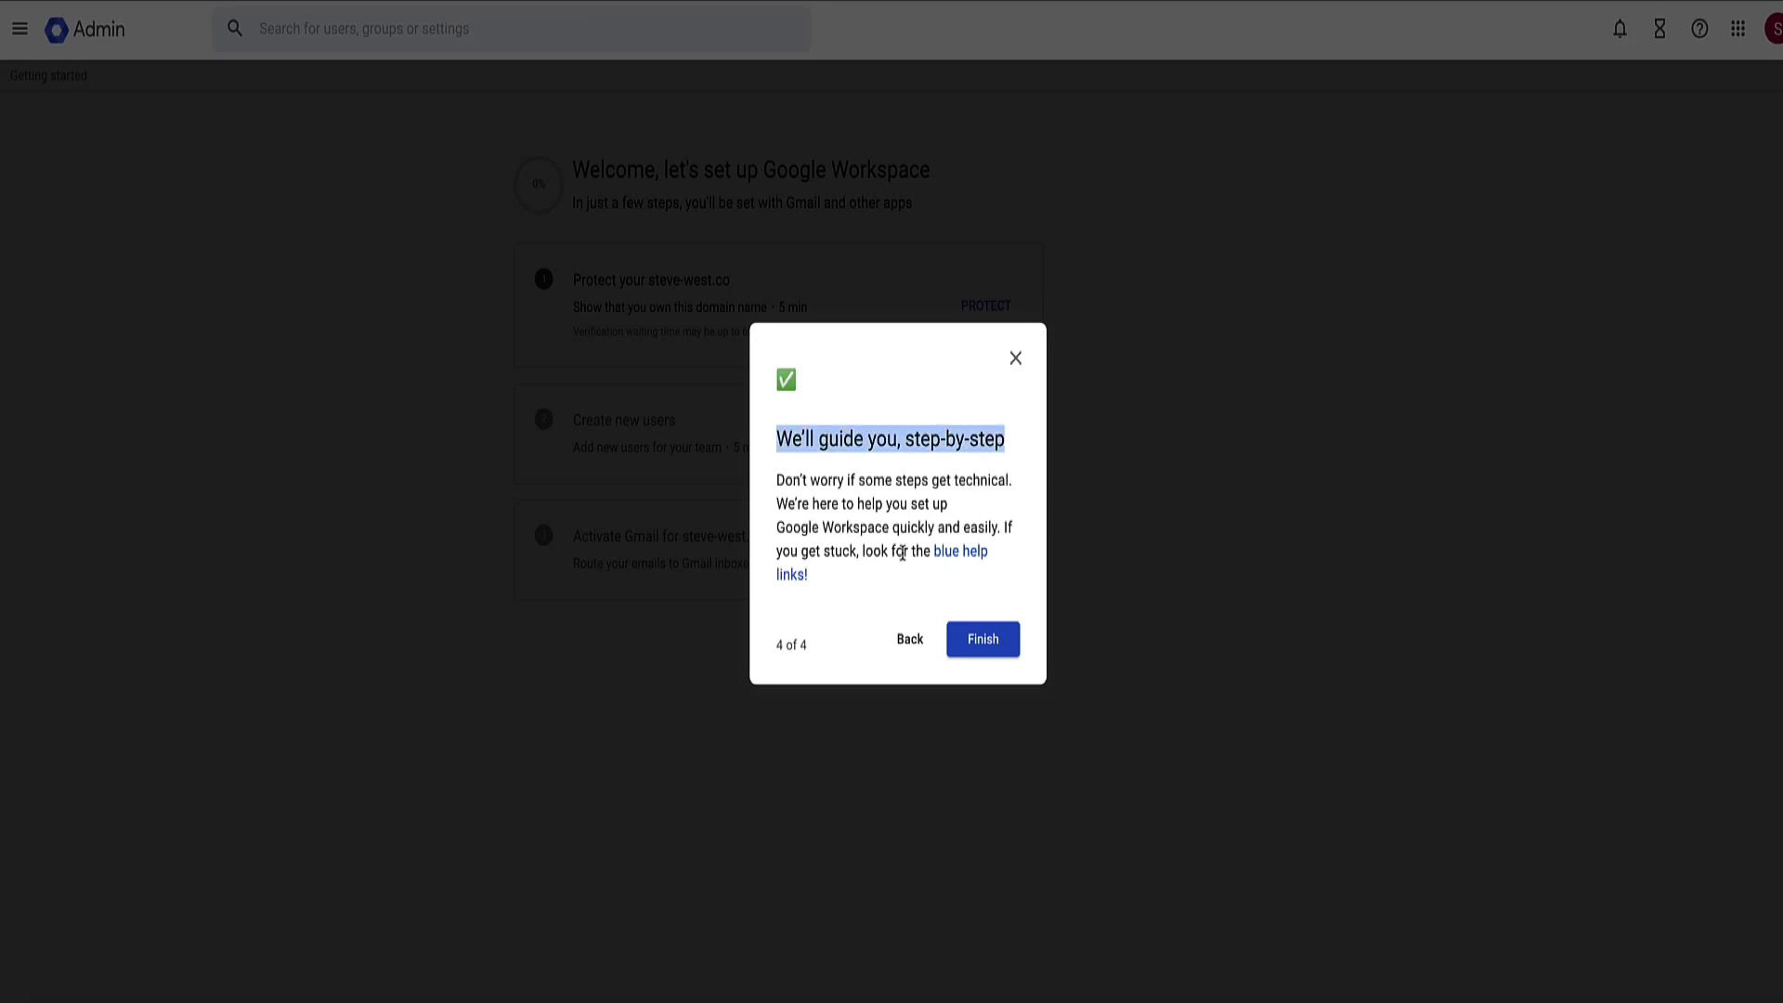
{"action": "left_click", "coordinate": [982, 639]}
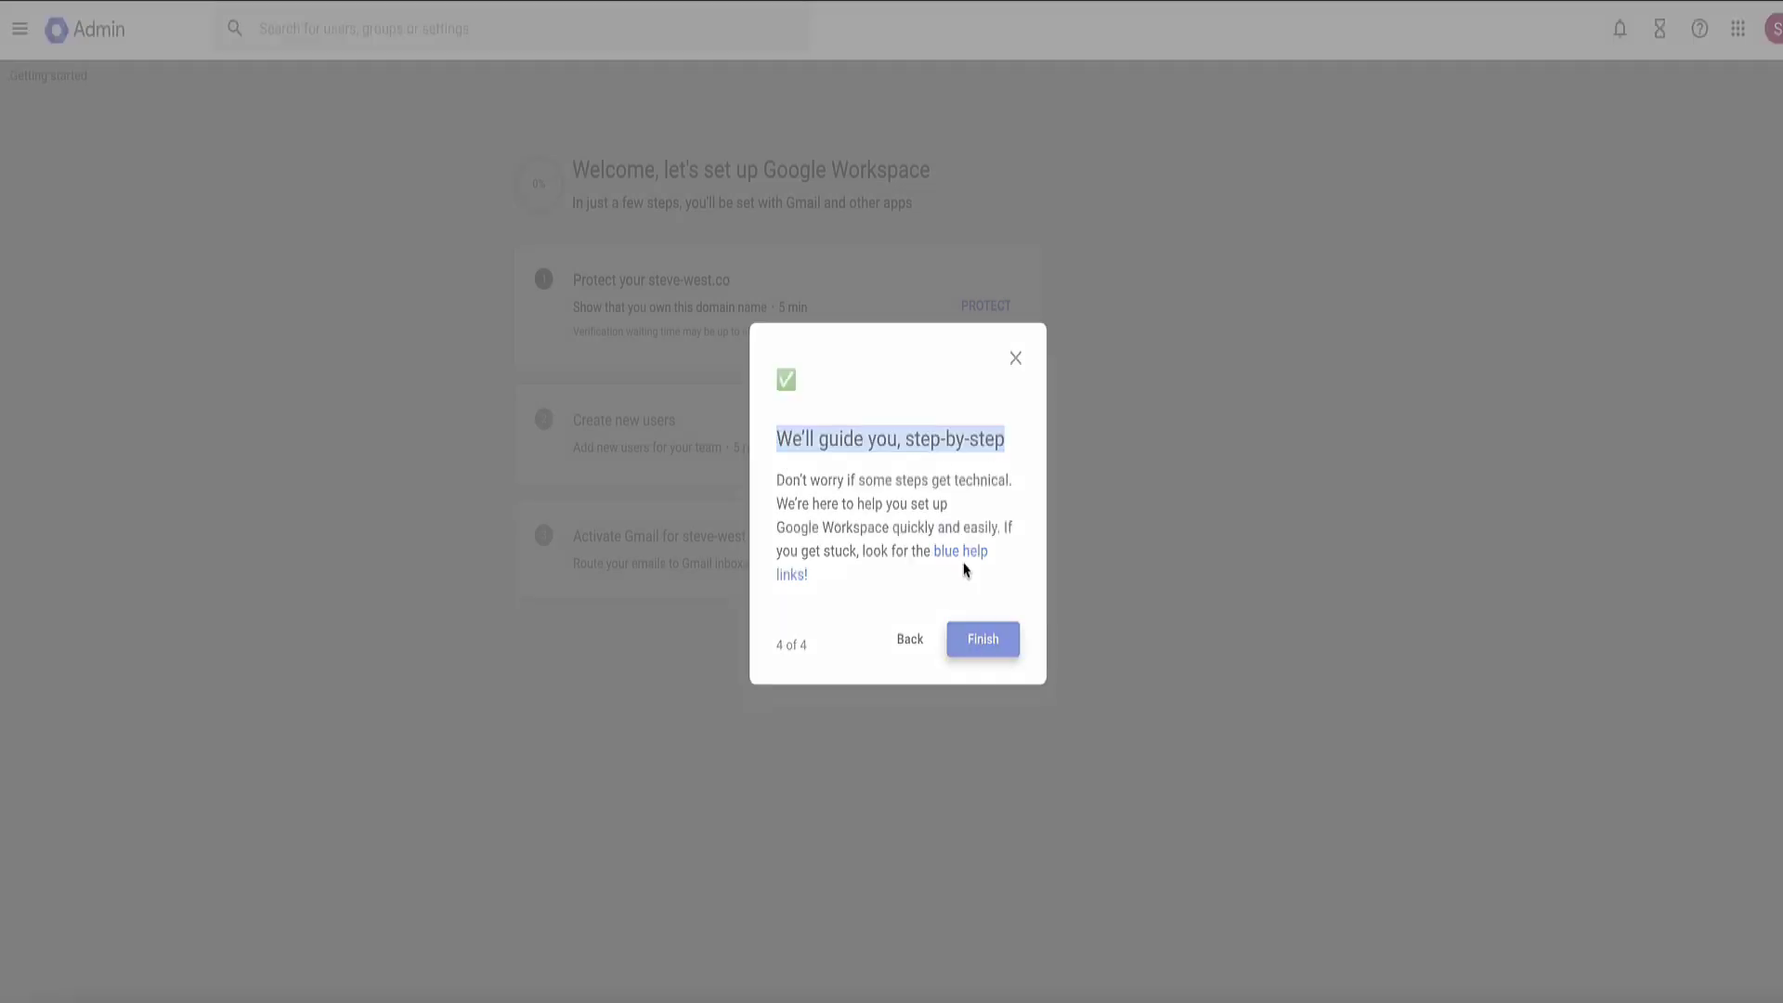
Step: Start protecting steve-west.co, review the DNS and Namecheap notes, and confirm you're ready
{"action": "left_click", "coordinate": [1086, 305]}
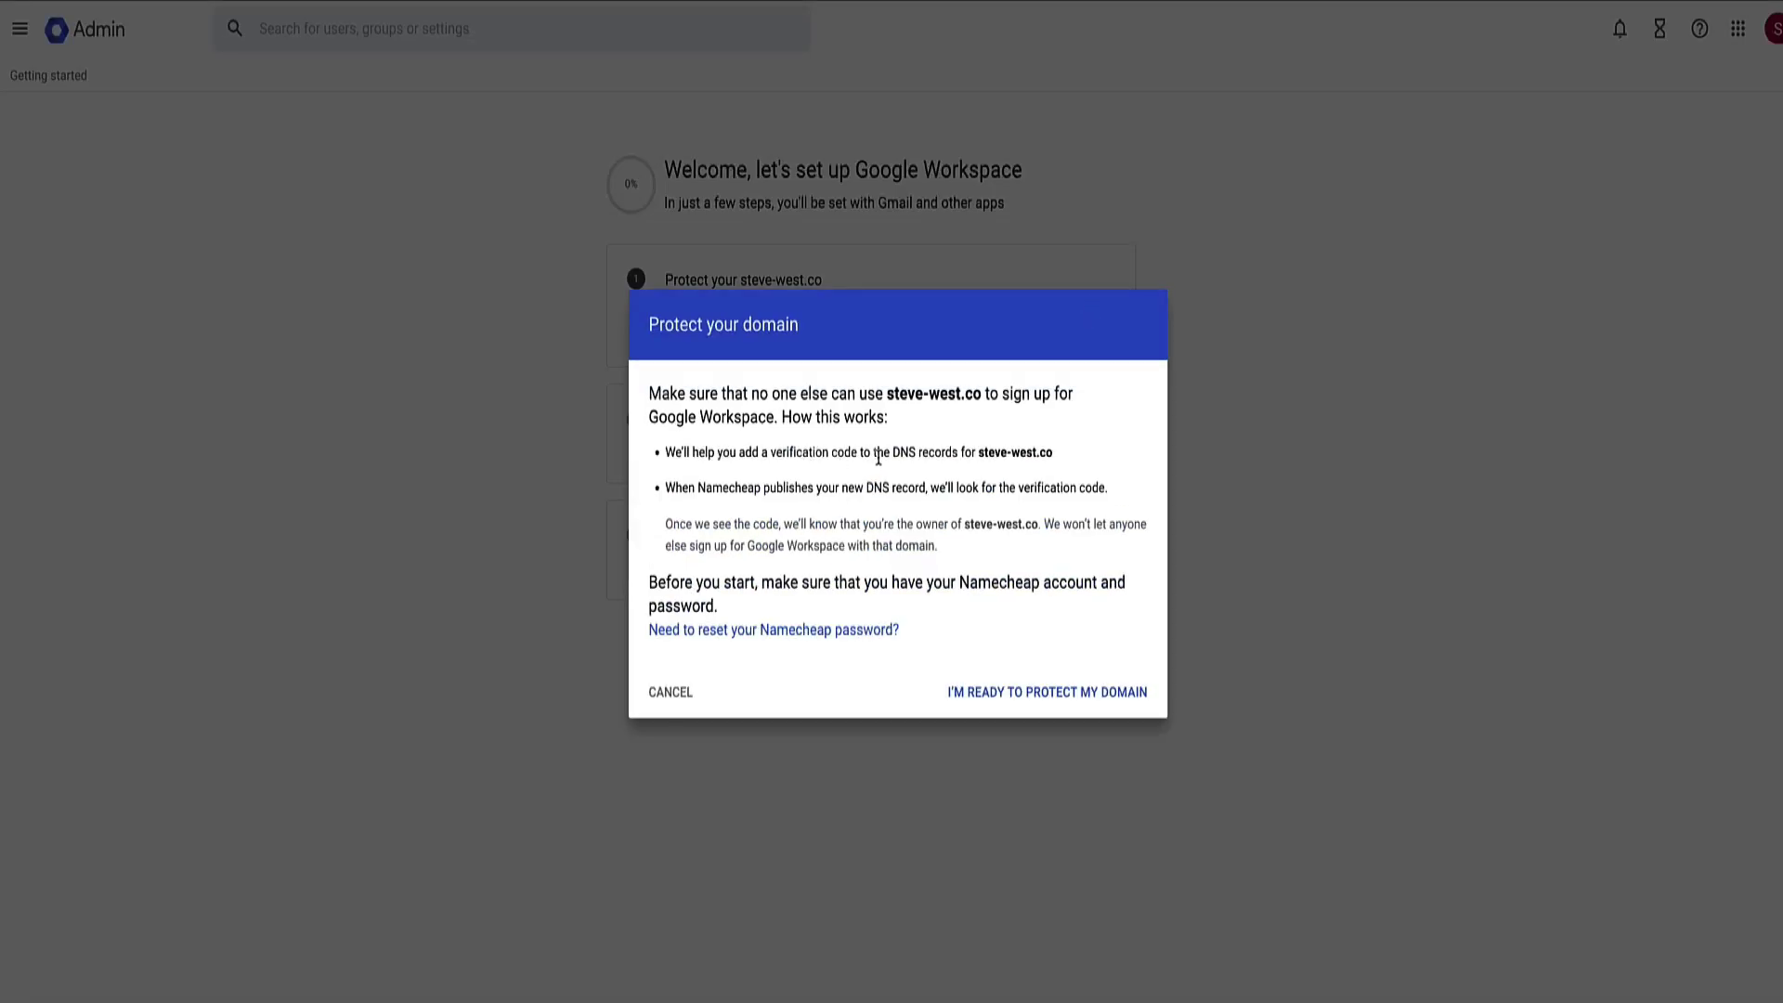
{"action": "left_click_drag", "start_coordinate": [893, 454], "coordinate": [966, 455]}
{"action": "left_click", "coordinate": [1067, 462]}
{"action": "left_click", "coordinate": [1065, 457]}
{"action": "left_click", "coordinate": [906, 523]}
{"action": "mouse_move", "coordinate": [764, 493]}
{"action": "left_mouse_down"}
{"action": "mouse_move", "coordinate": [694, 490]}
{"action": "mouse_move", "coordinate": [758, 486]}
{"action": "left_mouse_up"}
{"action": "left_click", "coordinate": [705, 489]}
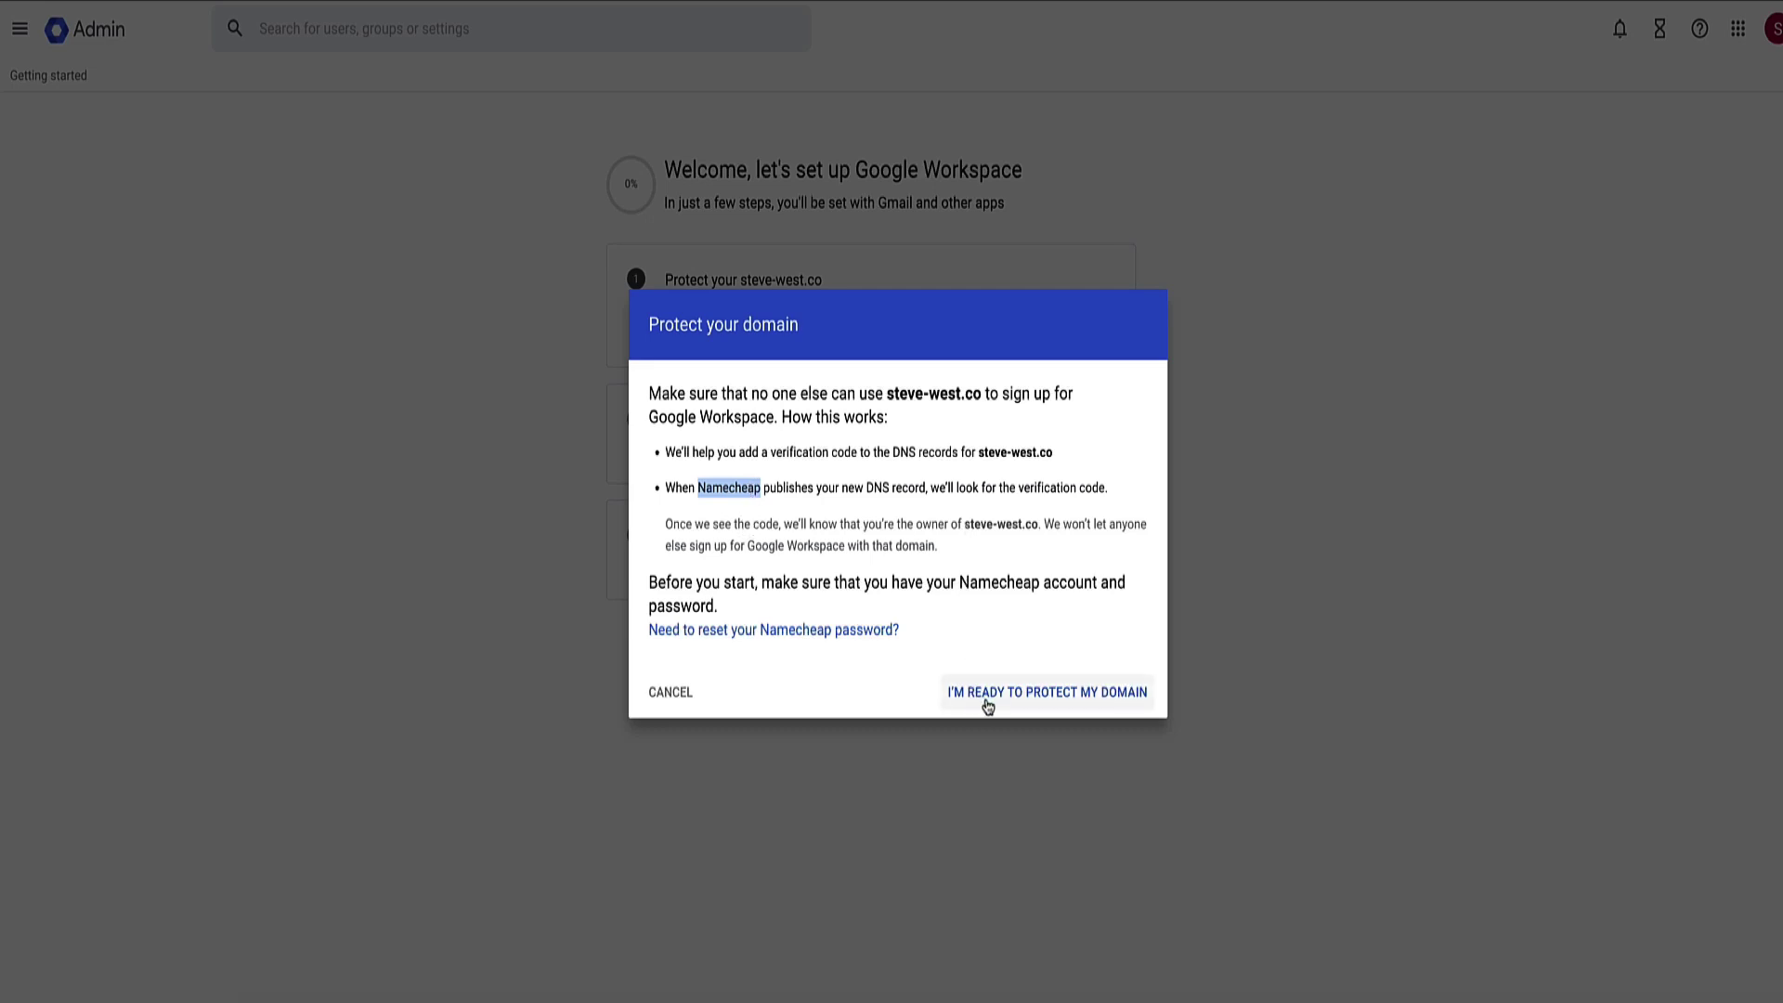
{"action": "left_click", "coordinate": [1057, 706]}
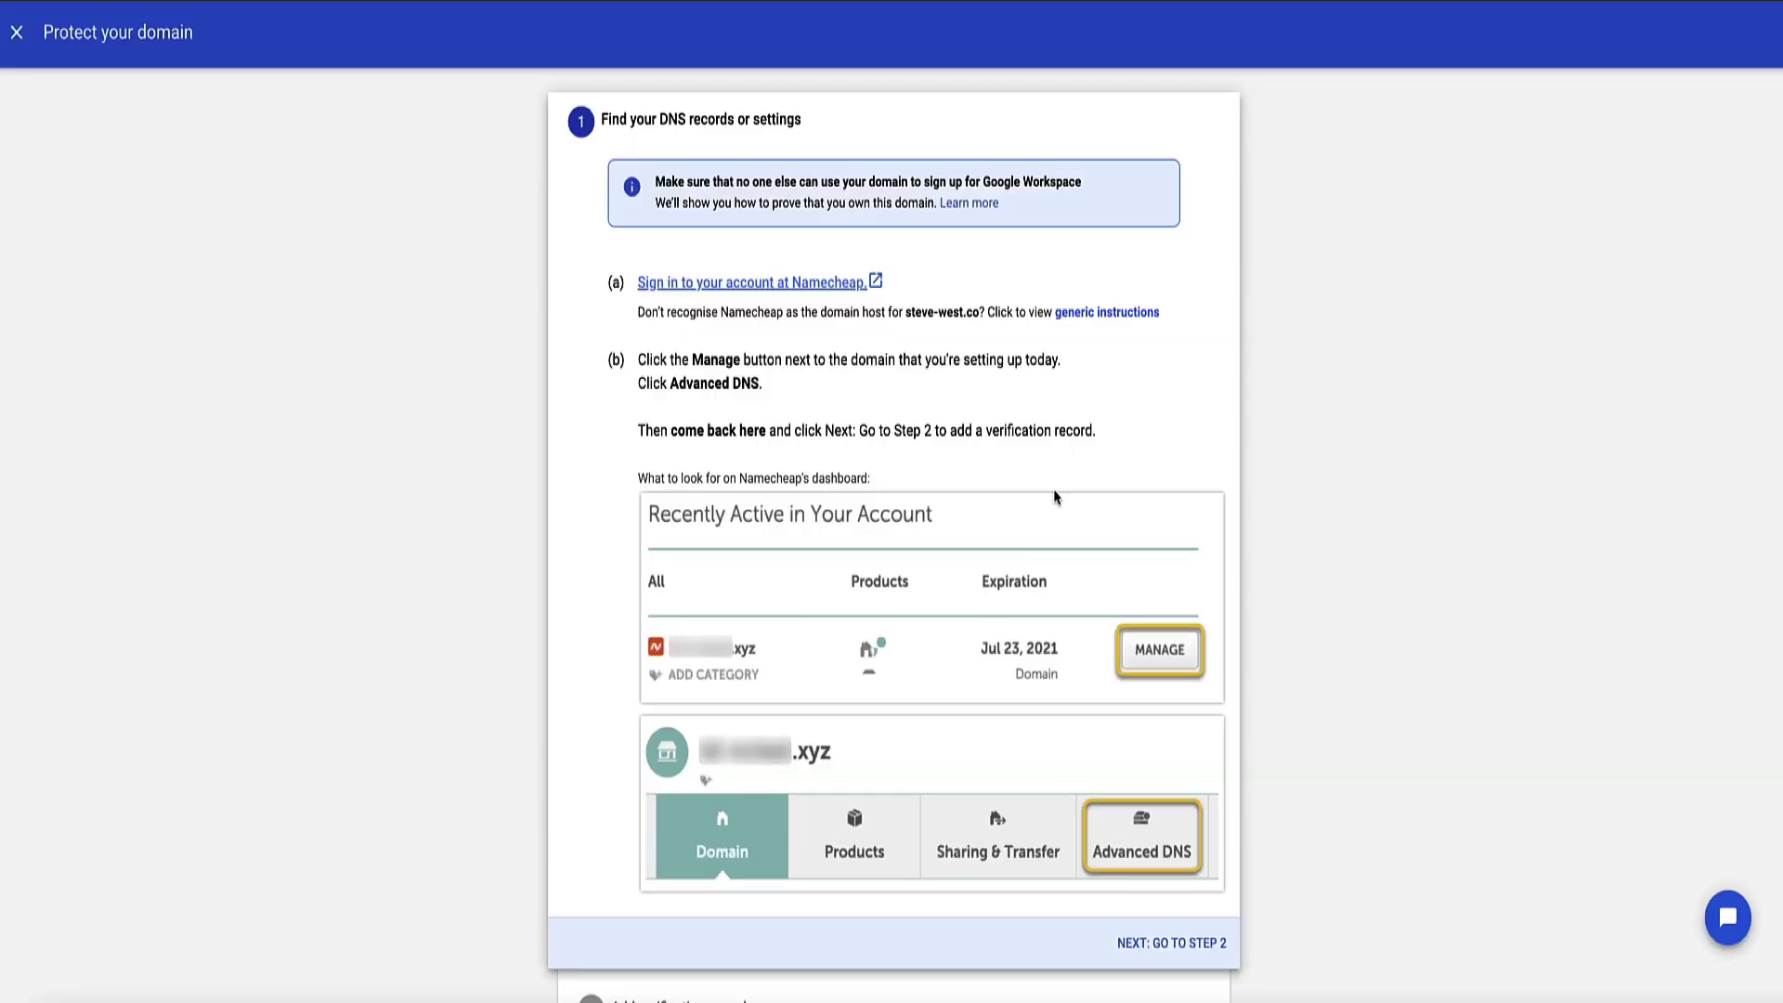
Step: Open steve-west.co's management page in Namecheap and go to Advanced DNS
{"action": "scroll", "coordinate": [850, 422], "scroll_direction": "down", "scroll_amount": 1}
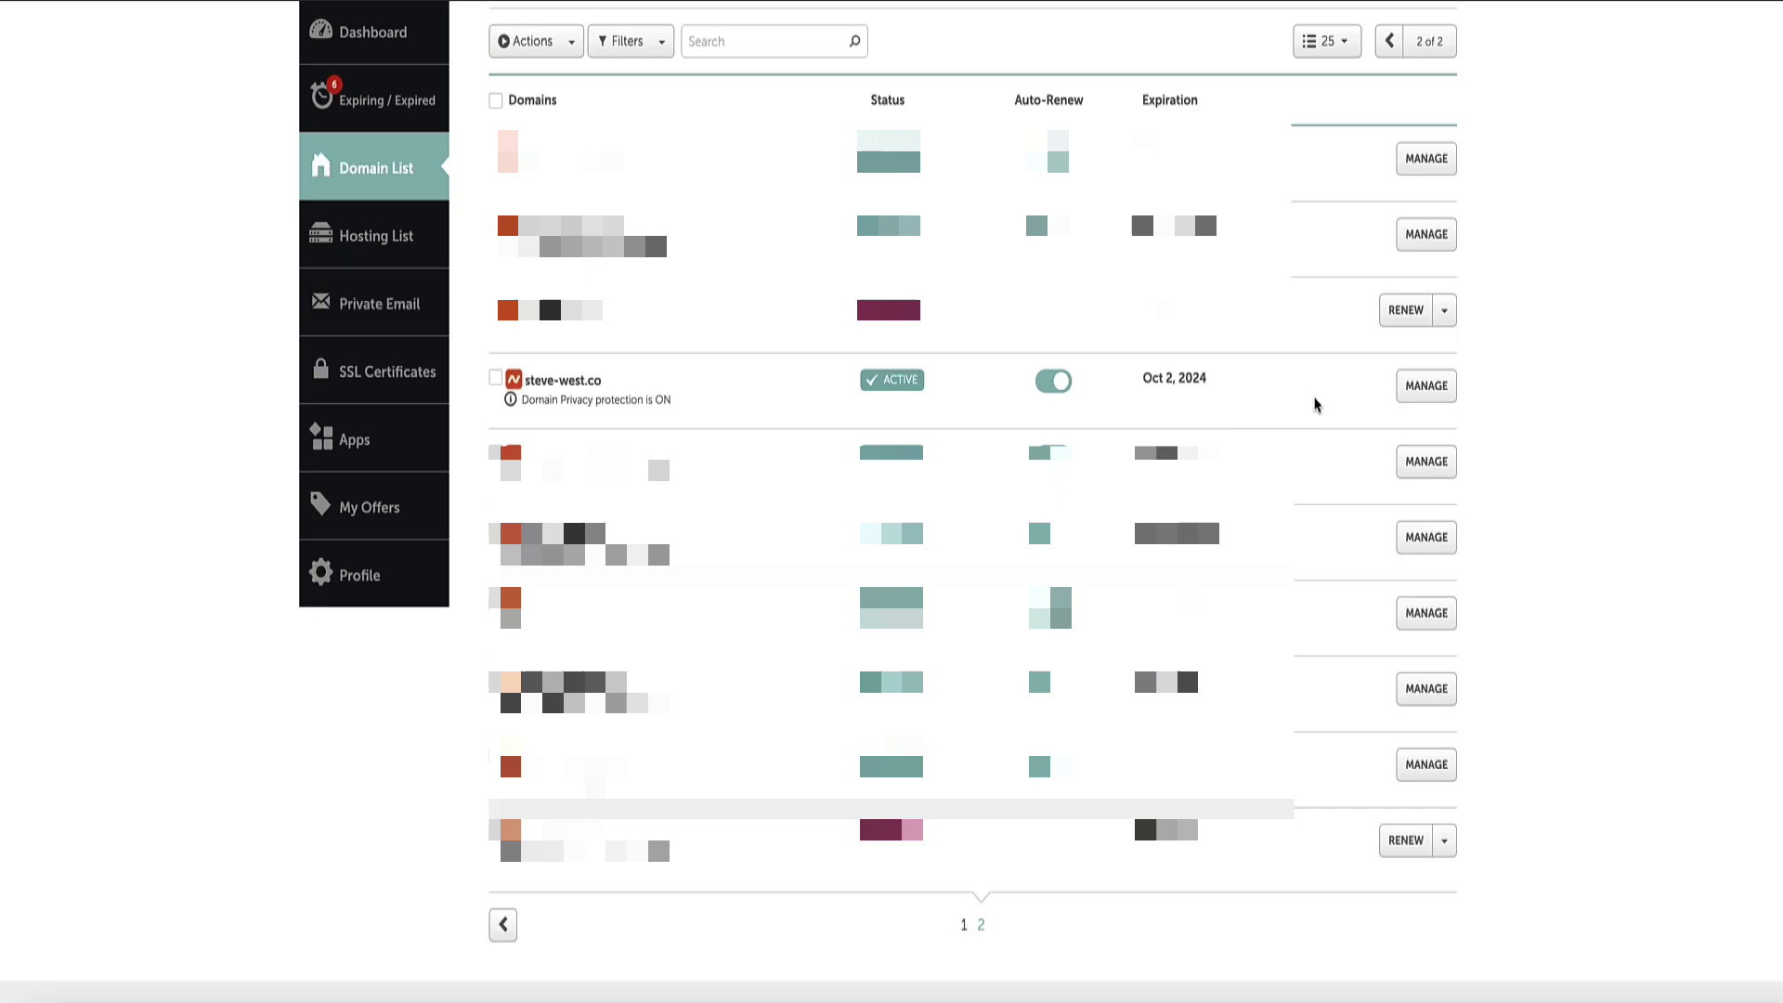
{"action": "left_click", "coordinate": [1426, 385]}
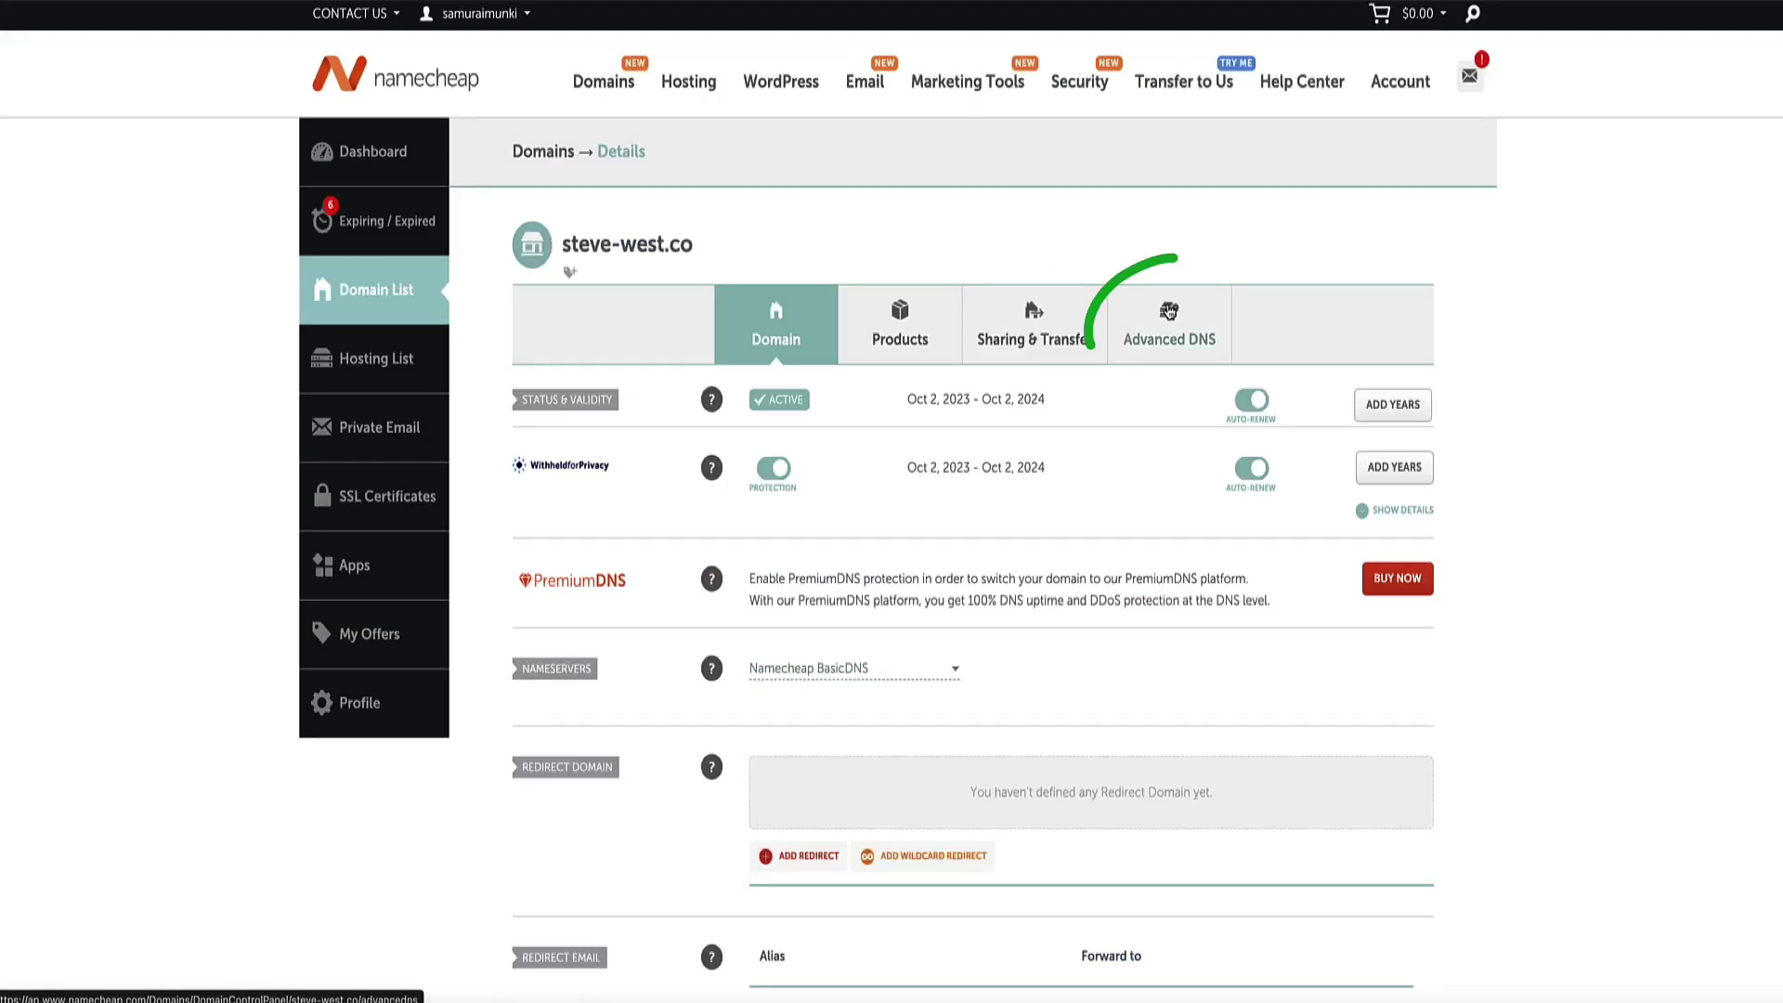
{"action": "left_click", "coordinate": [1168, 311]}
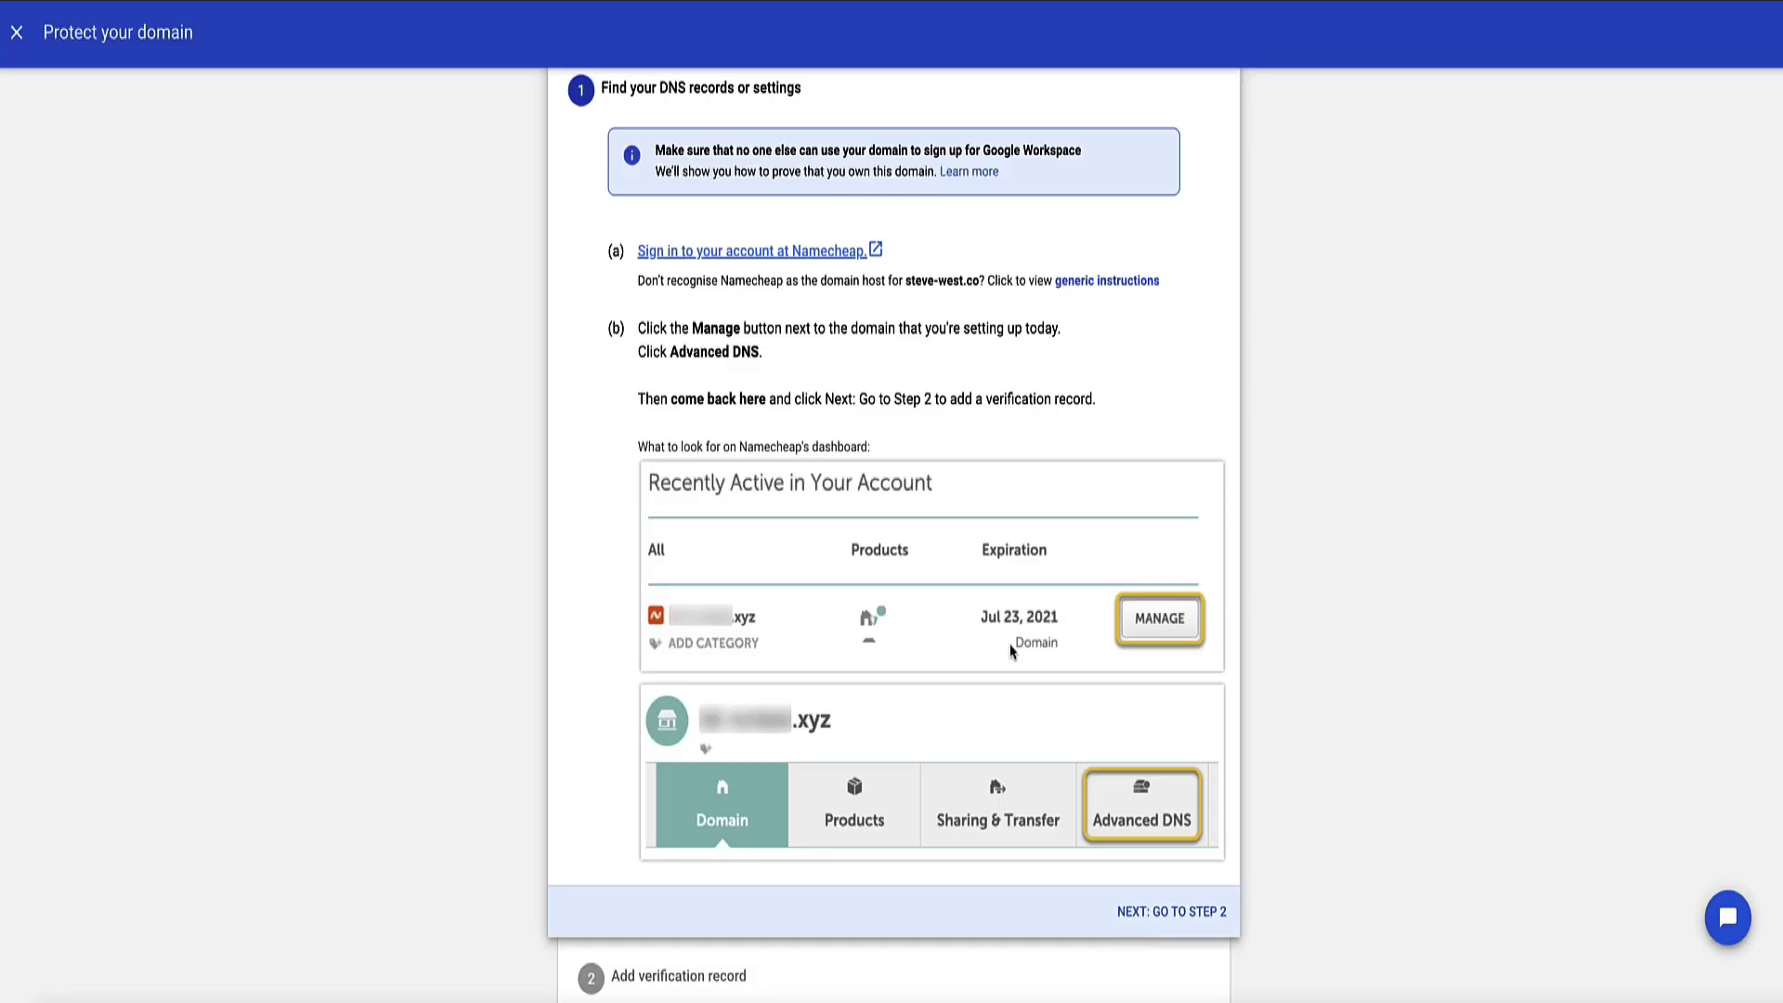
Step: Advance to the verification record step and select the TXT verification code
{"action": "left_click", "coordinate": [1164, 915]}
{"action": "scroll", "coordinate": [995, 545], "scroll_direction": "down", "scroll_amount": 5}
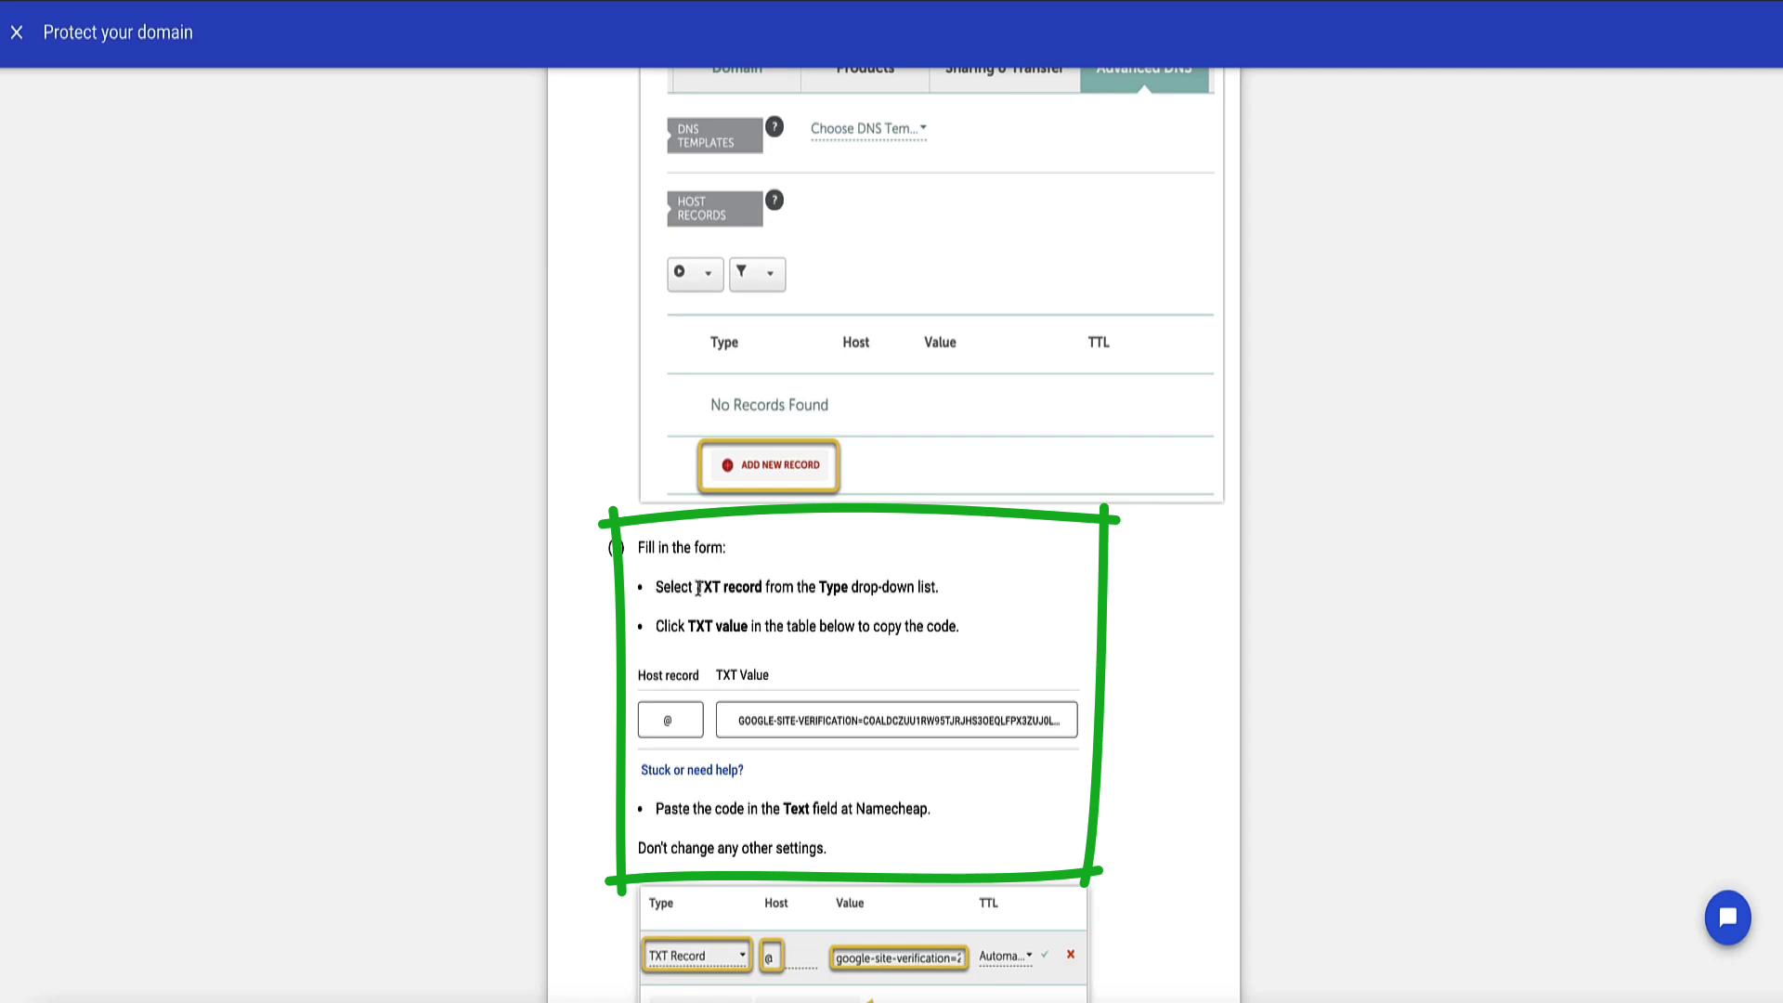
{"action": "left_click_drag", "start_coordinate": [696, 587], "coordinate": [760, 585]}
{"action": "scroll", "coordinate": [744, 568], "scroll_direction": "down", "scroll_amount": 2}
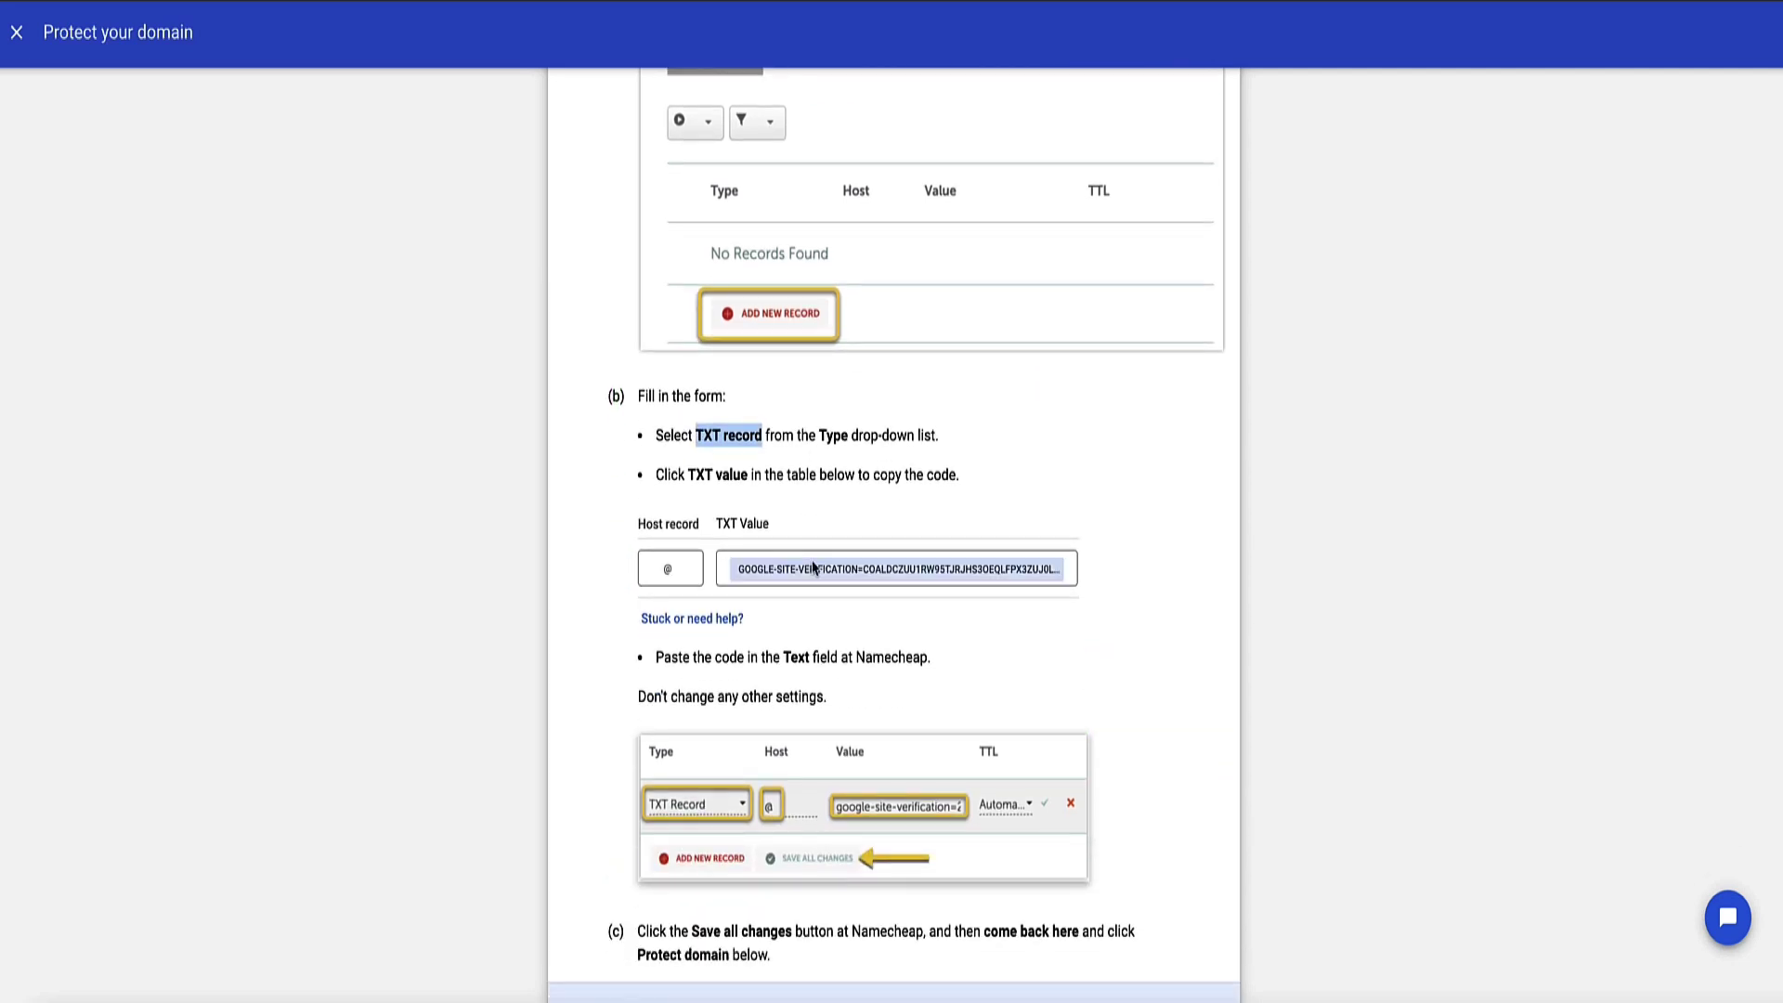
{"action": "left_click", "coordinate": [792, 509]}
{"action": "left_click", "coordinate": [792, 563]}
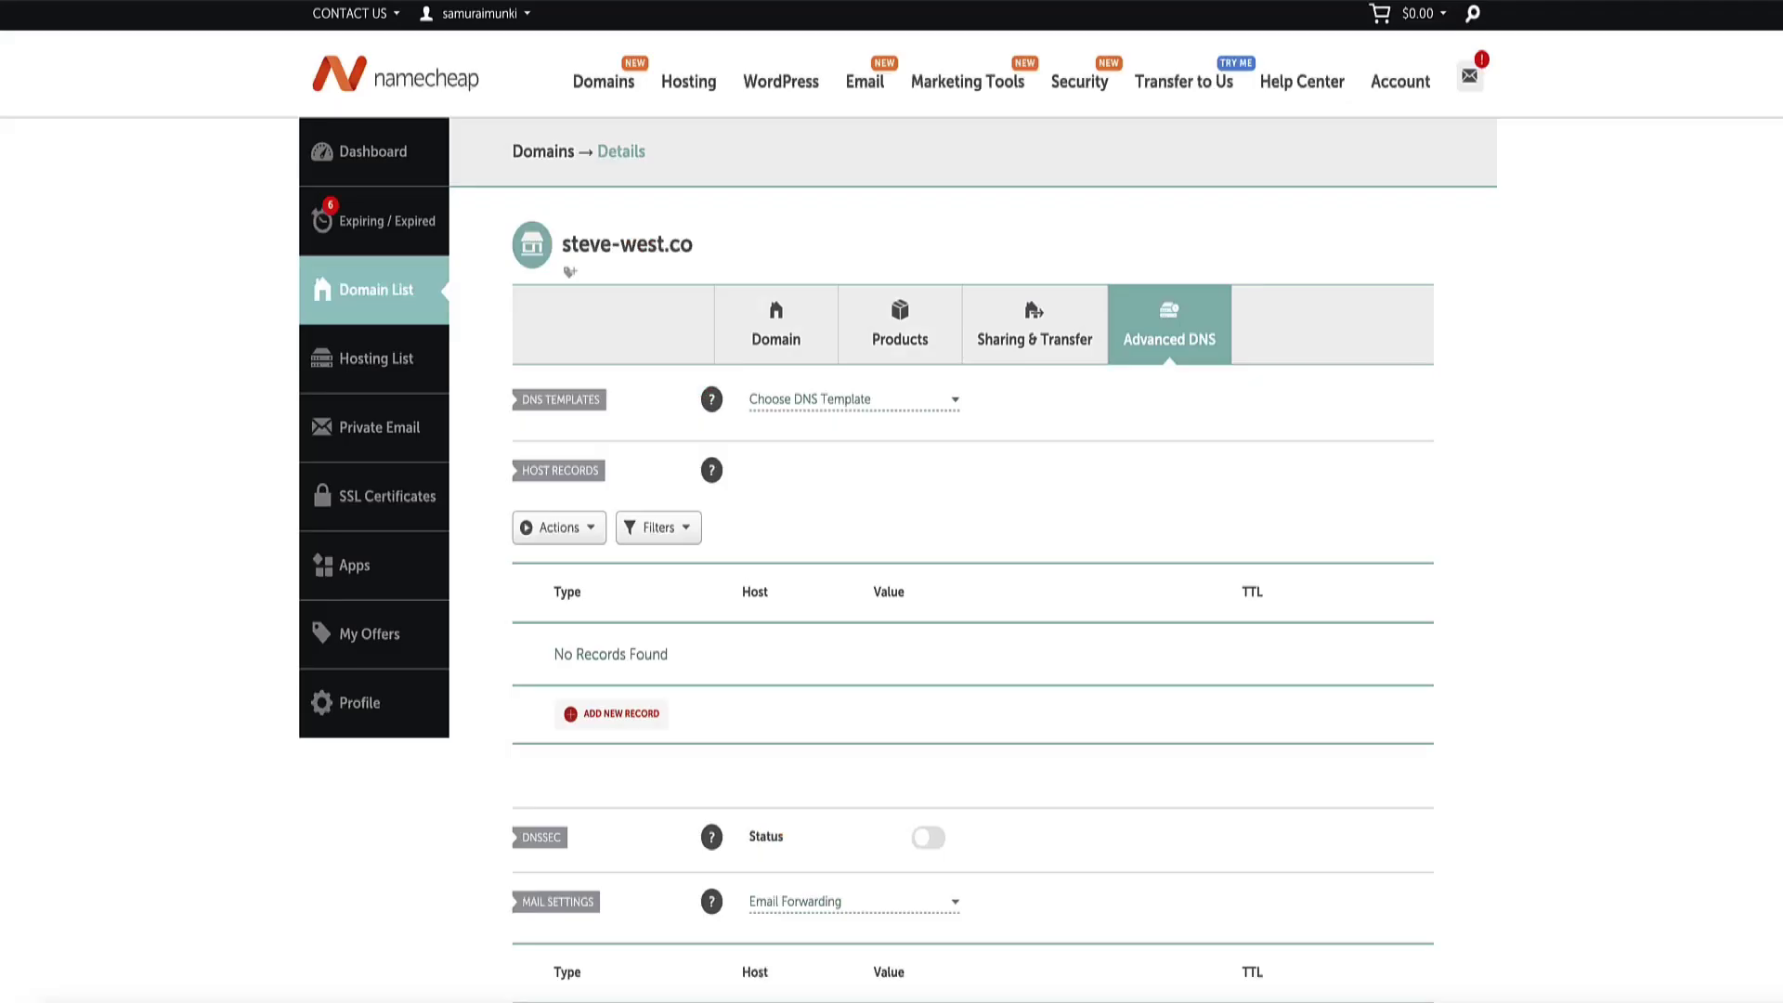
{"action": "scroll", "coordinate": [605, 366], "scroll_direction": "down", "scroll_amount": 3}
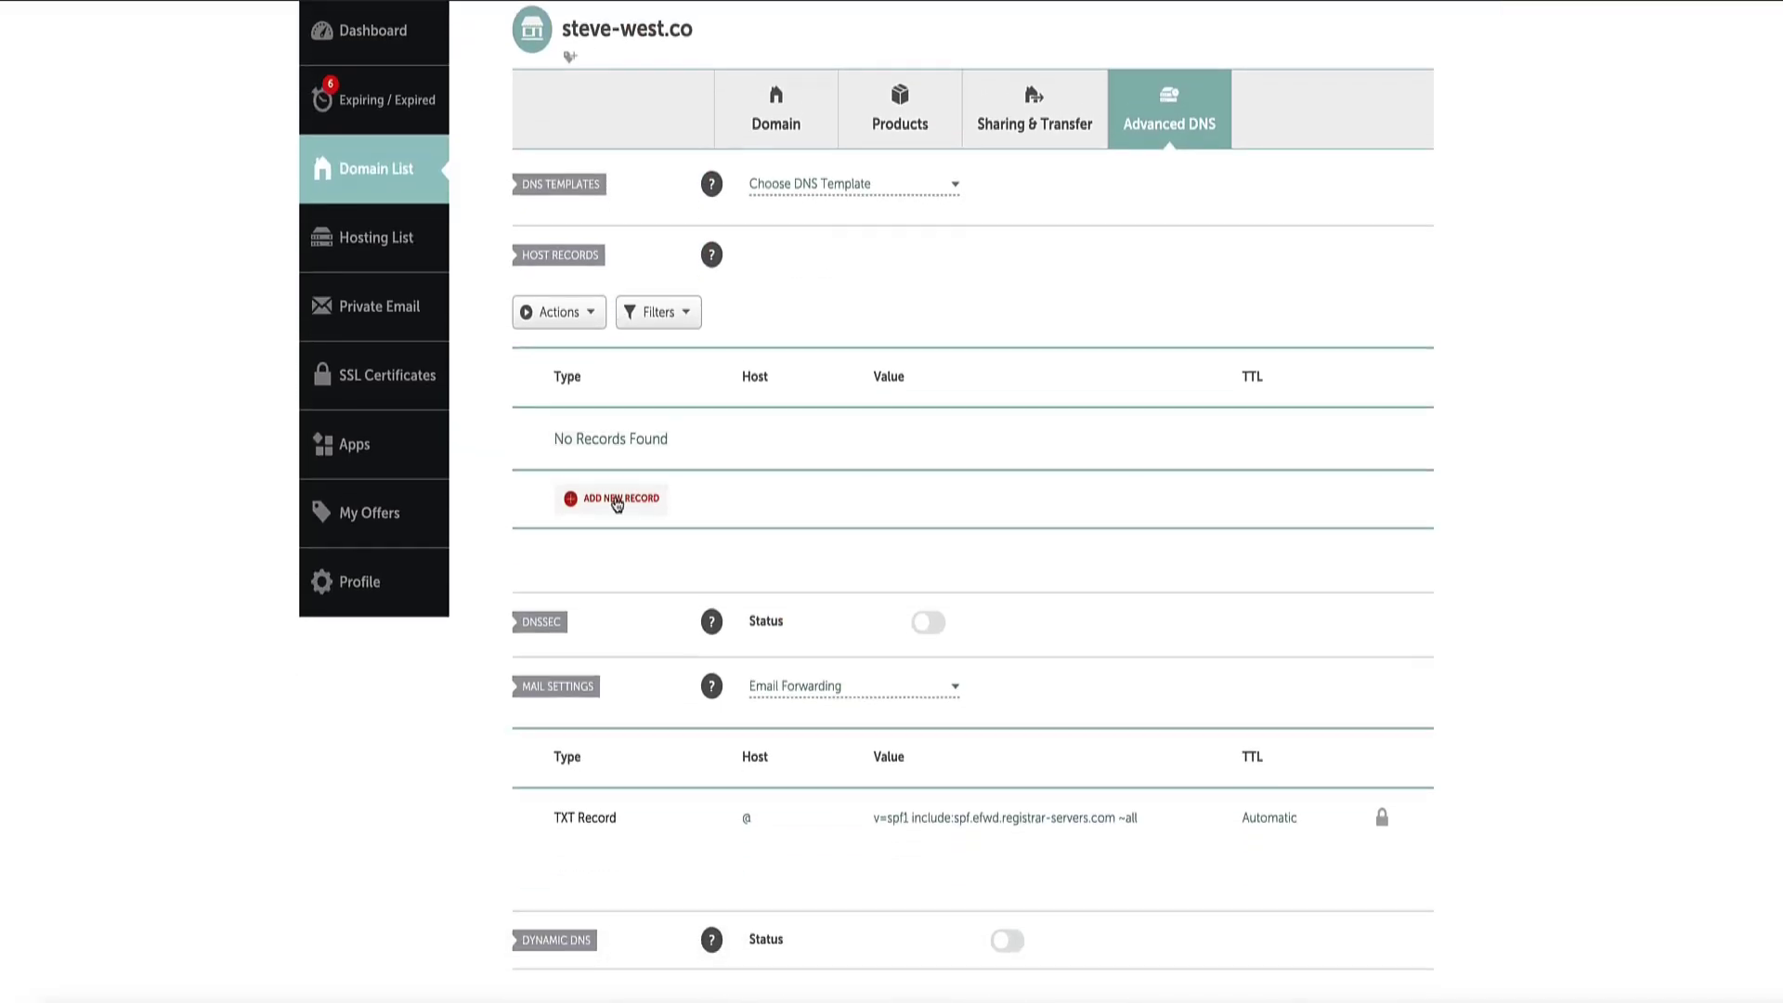
Step: Add a new TXT Record to steve-west.co in Namecheap with host @
{"action": "left_click", "coordinate": [616, 490]}
{"action": "scroll", "coordinate": [613, 494], "scroll_direction": "down", "scroll_amount": 2}
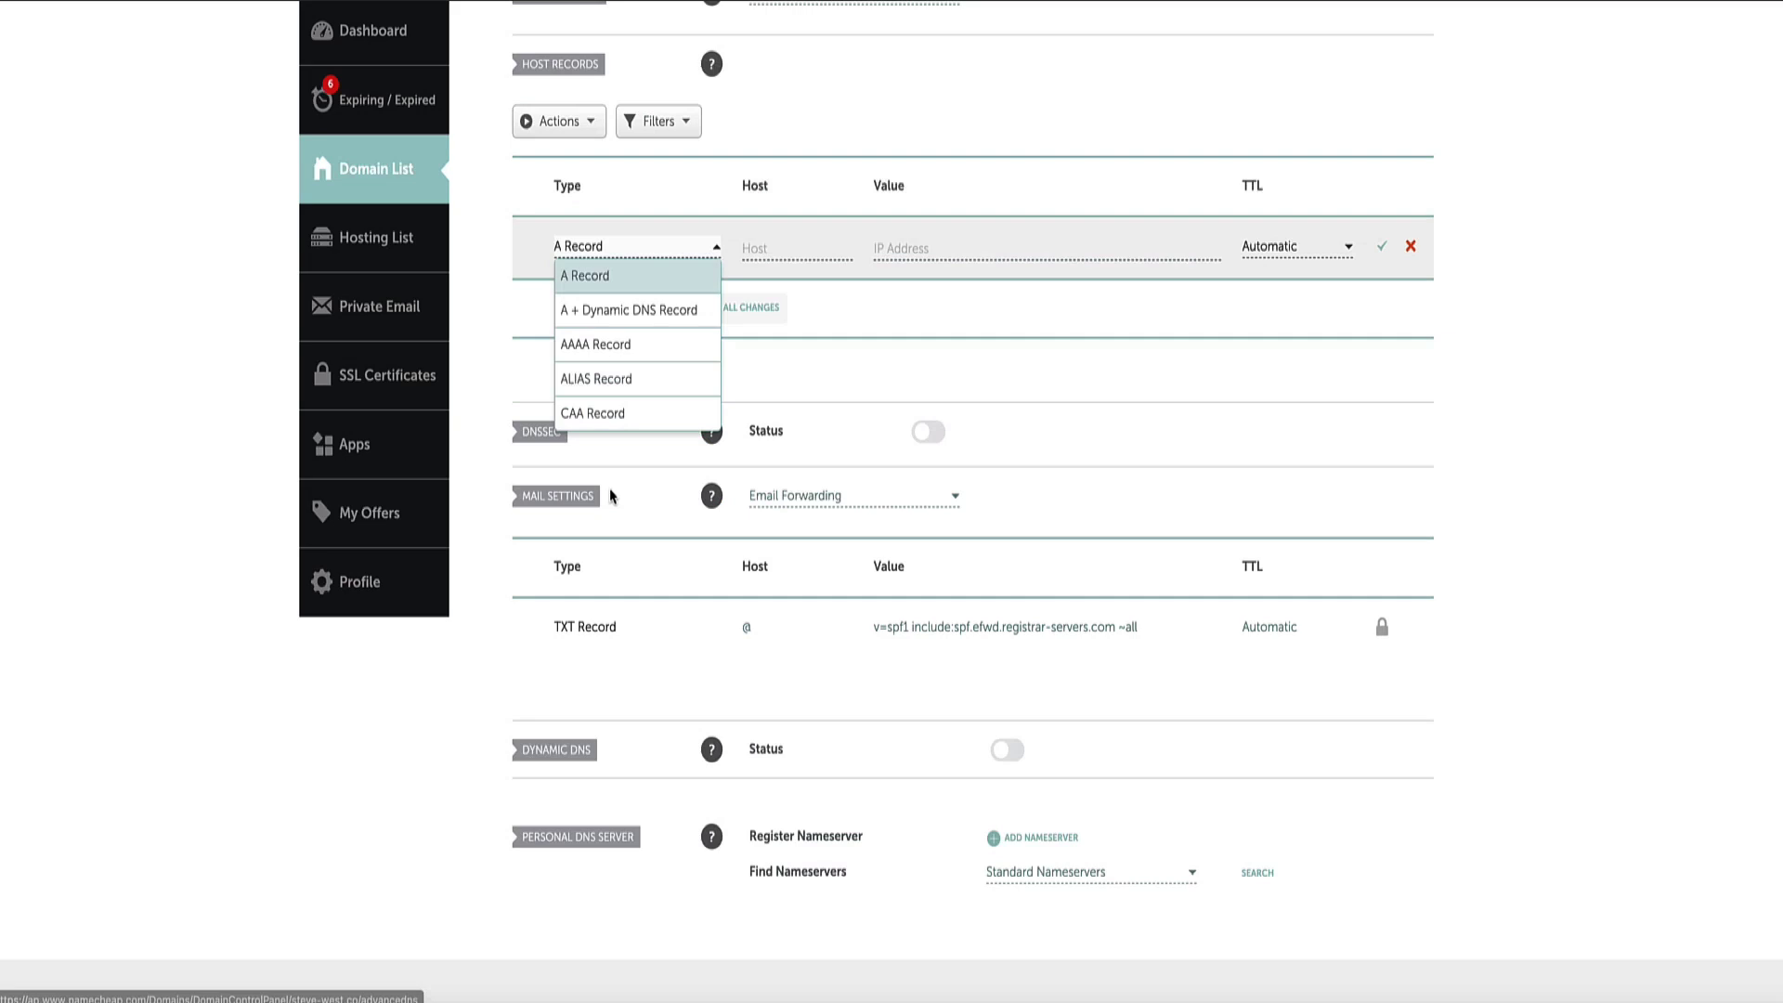
{"action": "scroll", "coordinate": [603, 342], "scroll_direction": "down", "scroll_amount": 3}
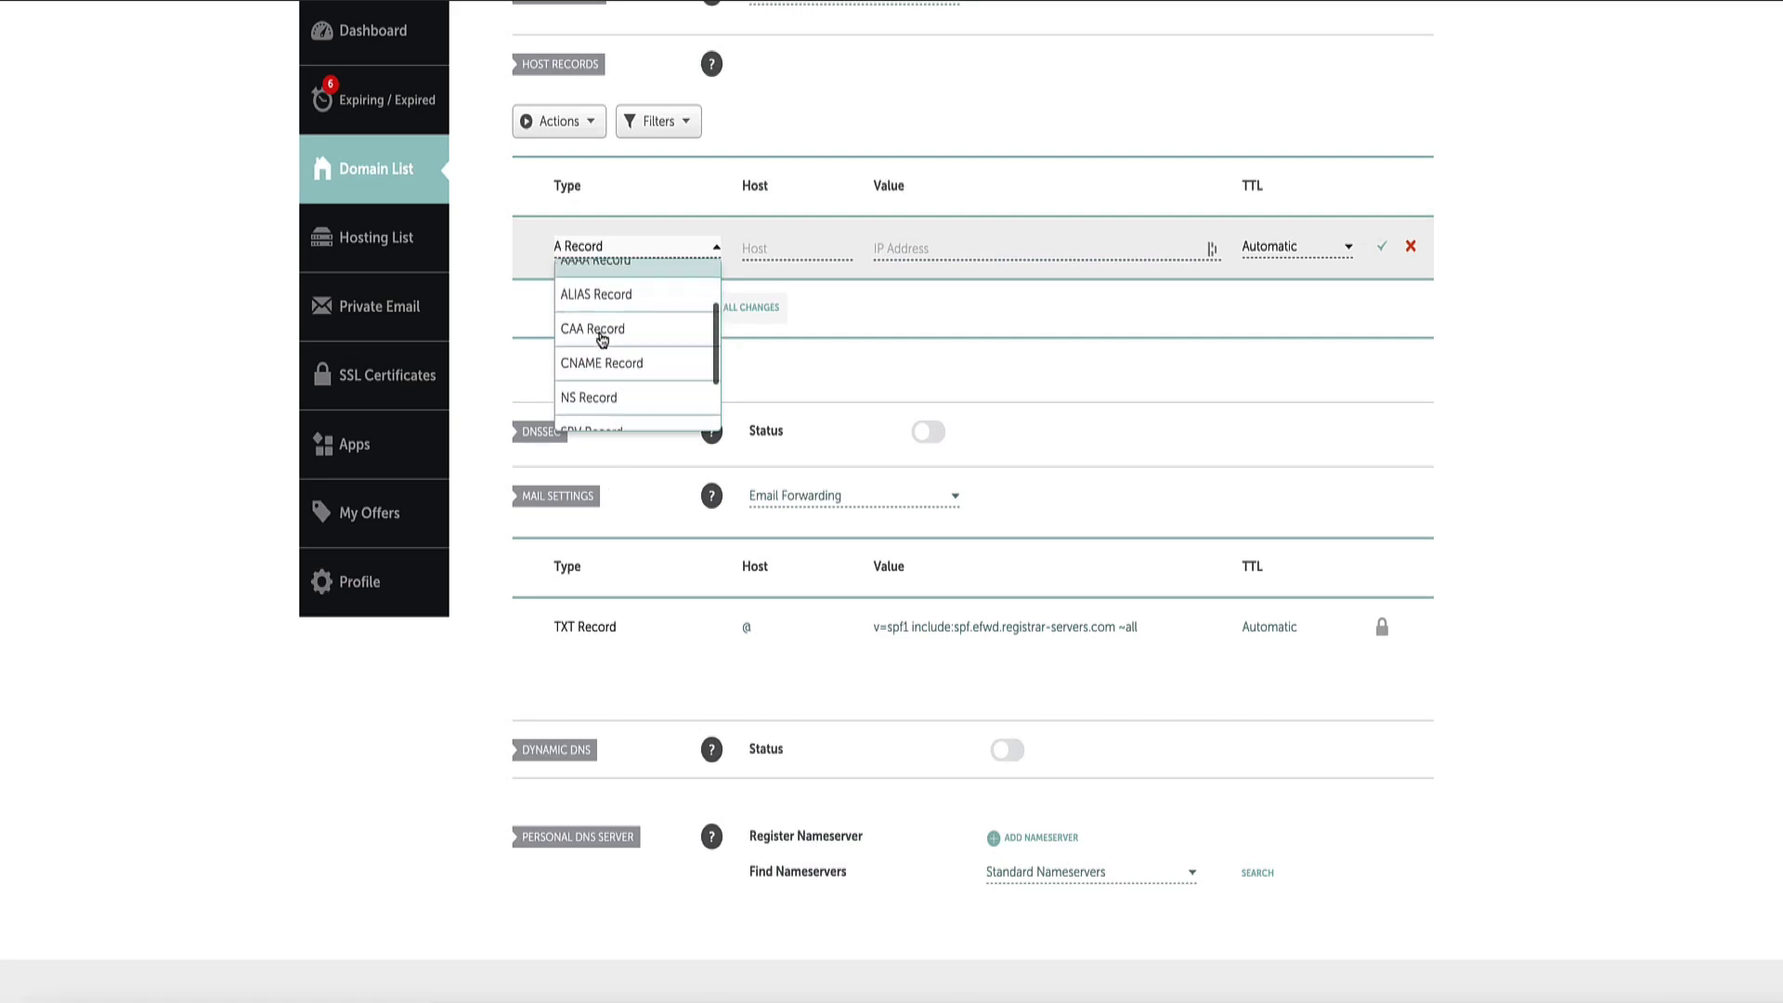
{"action": "left_click", "coordinate": [585, 378]}
{"action": "scroll", "coordinate": [594, 383], "scroll_direction": "up", "scroll_amount": 1}
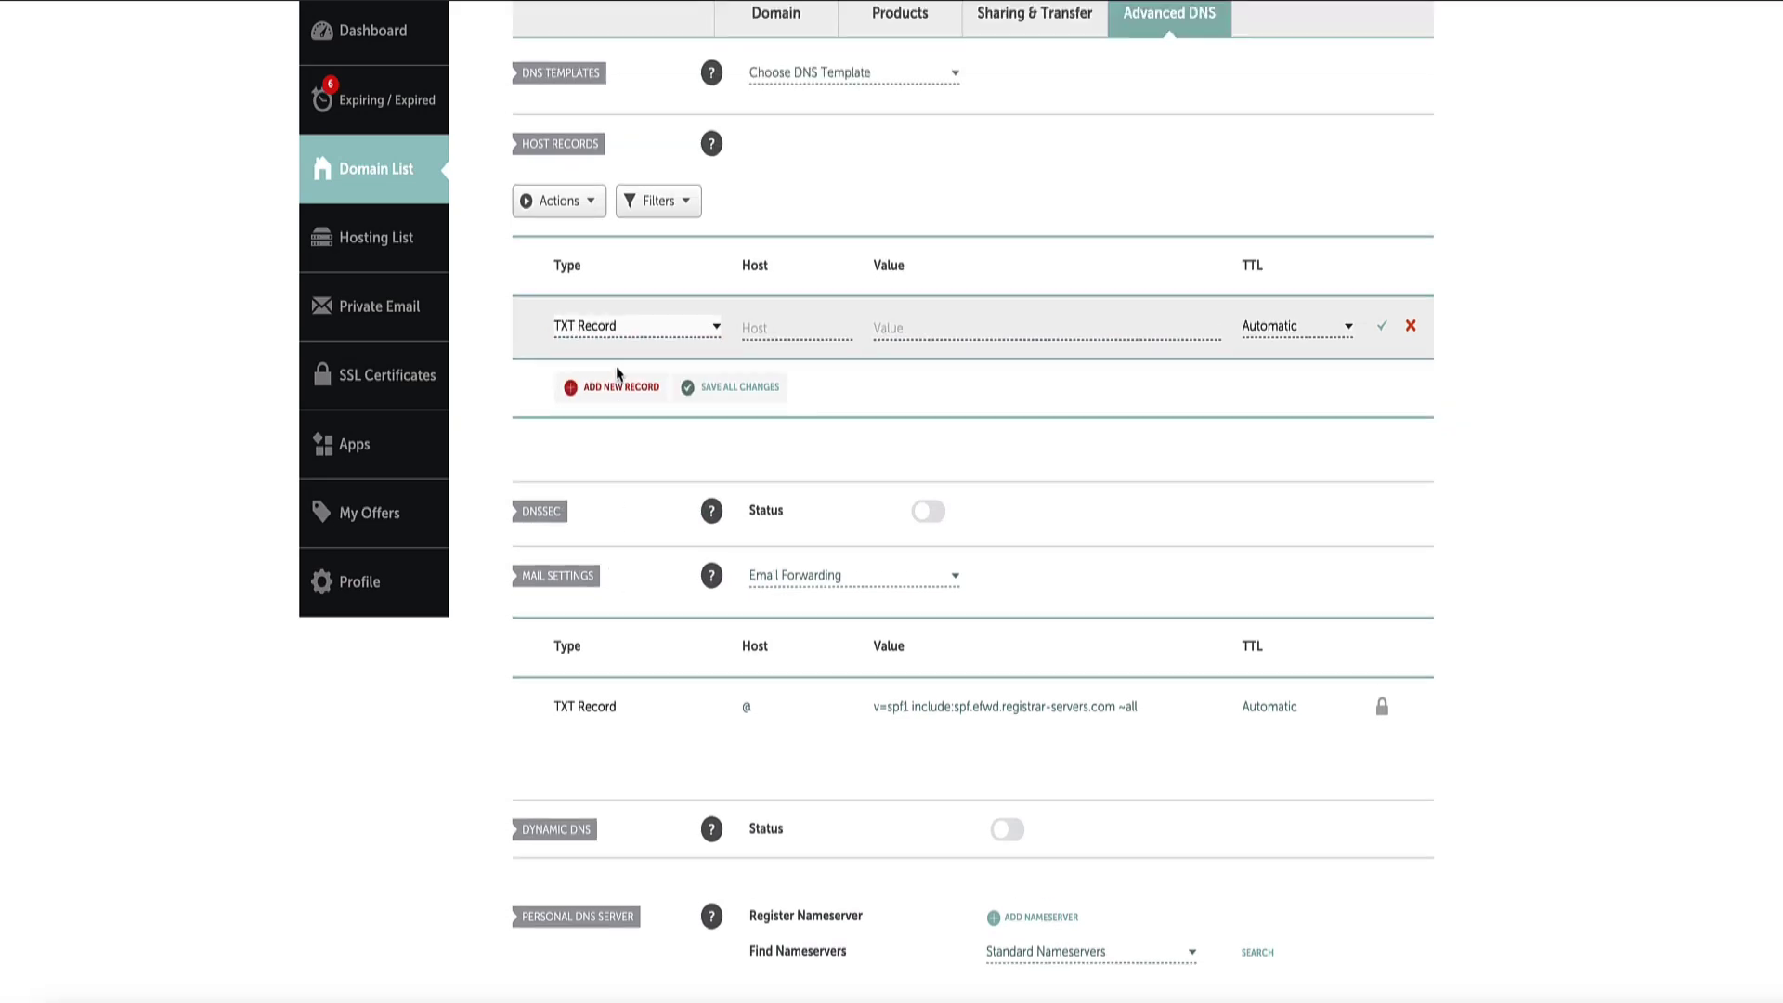
{"action": "left_click", "coordinate": [809, 331]}
Step: Paste the copied Google verification code as the record value, save, and run verification
{"action": "key", "text": "ctrl+Tab"}
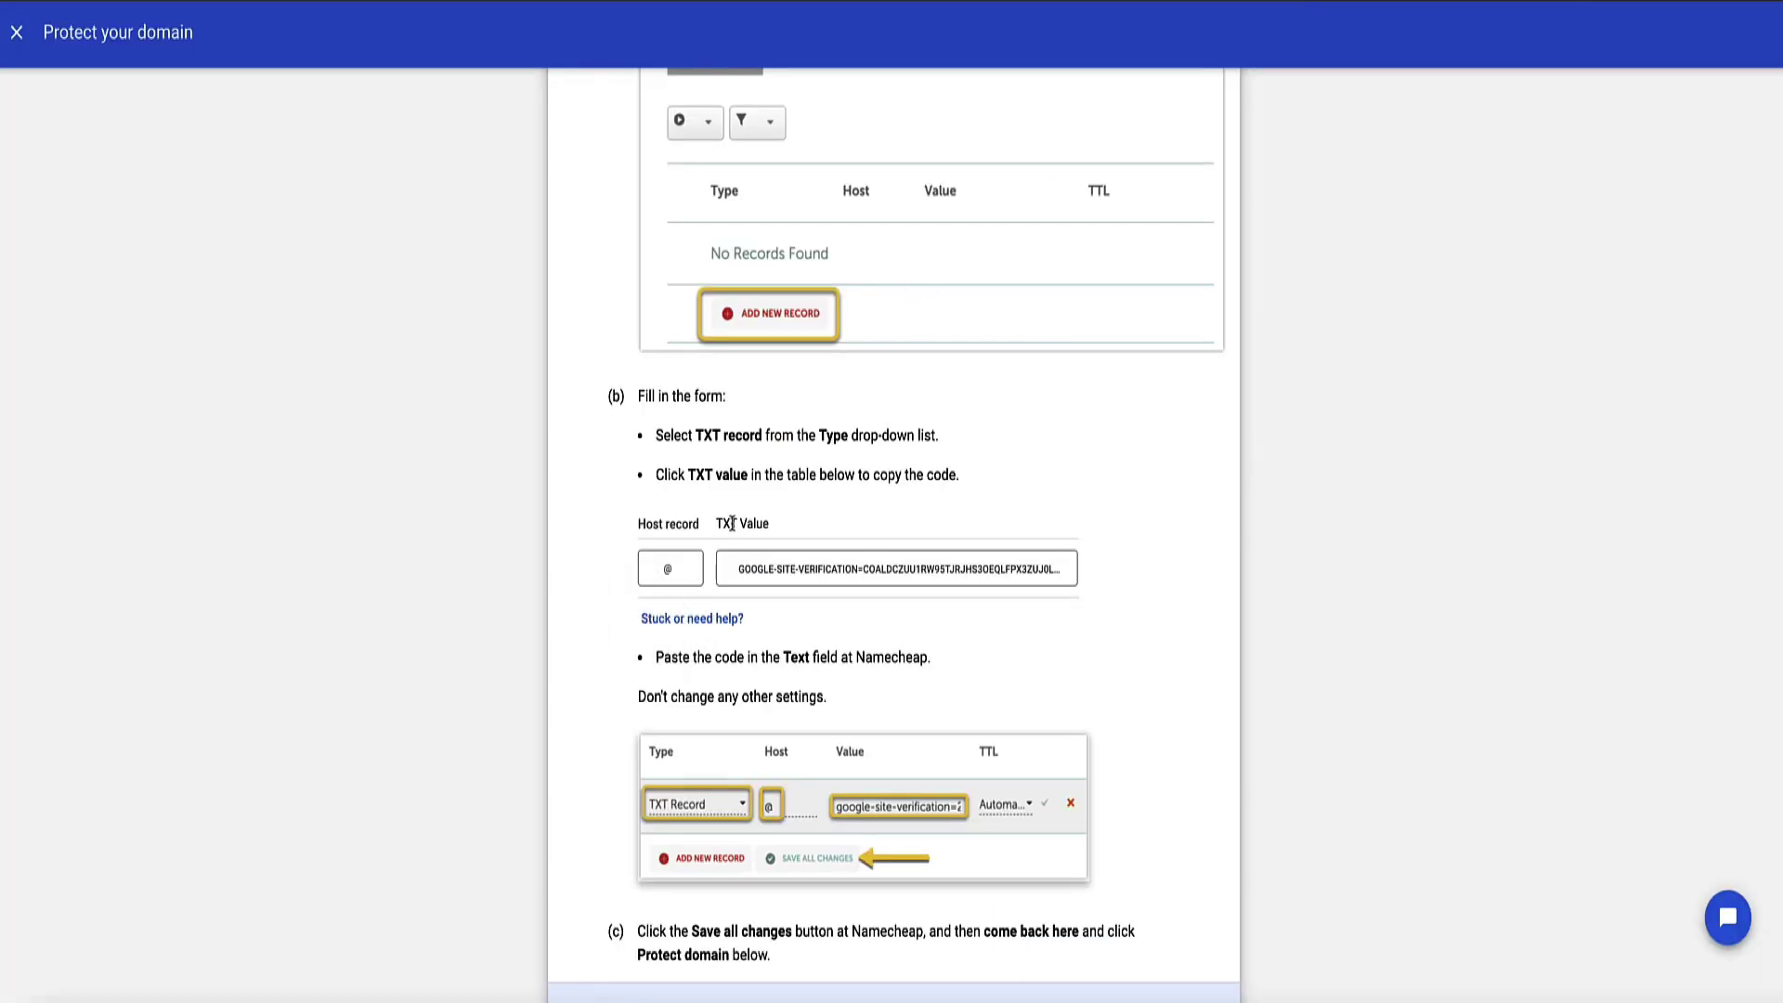
{"action": "left_click", "coordinate": [794, 568]}
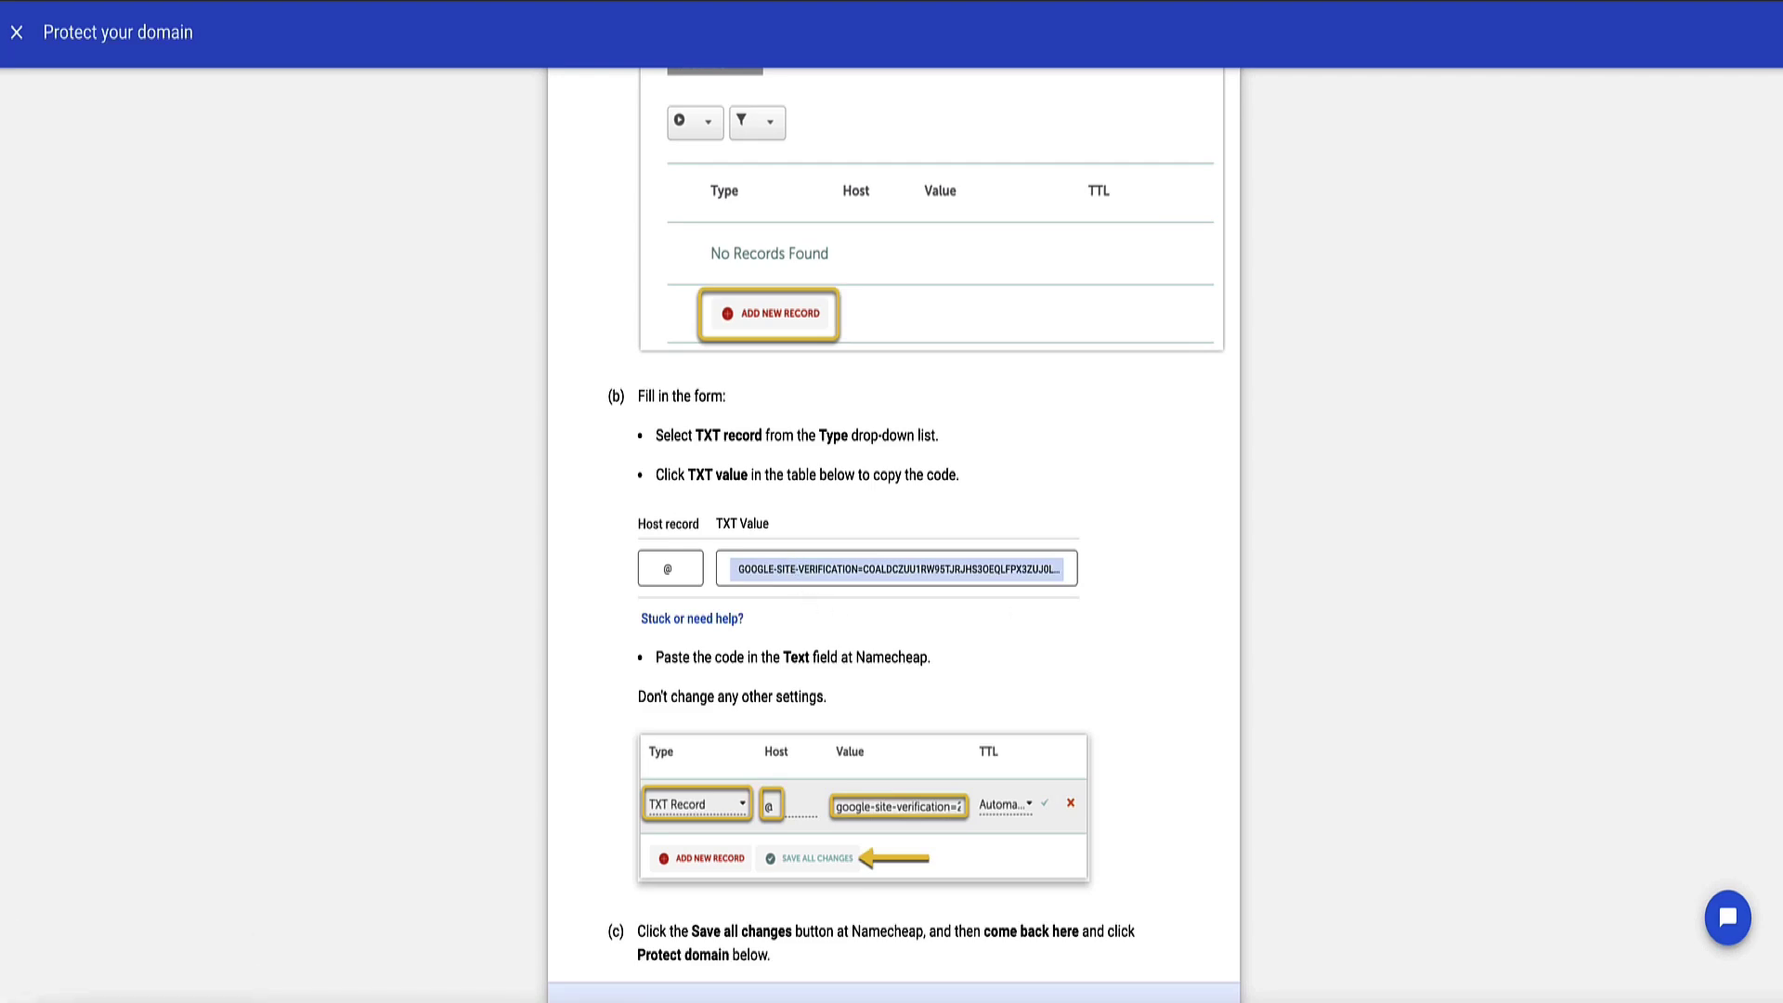
{"action": "key", "text": "ctrl+Tab"}
{"action": "left_click", "coordinate": [910, 332]}
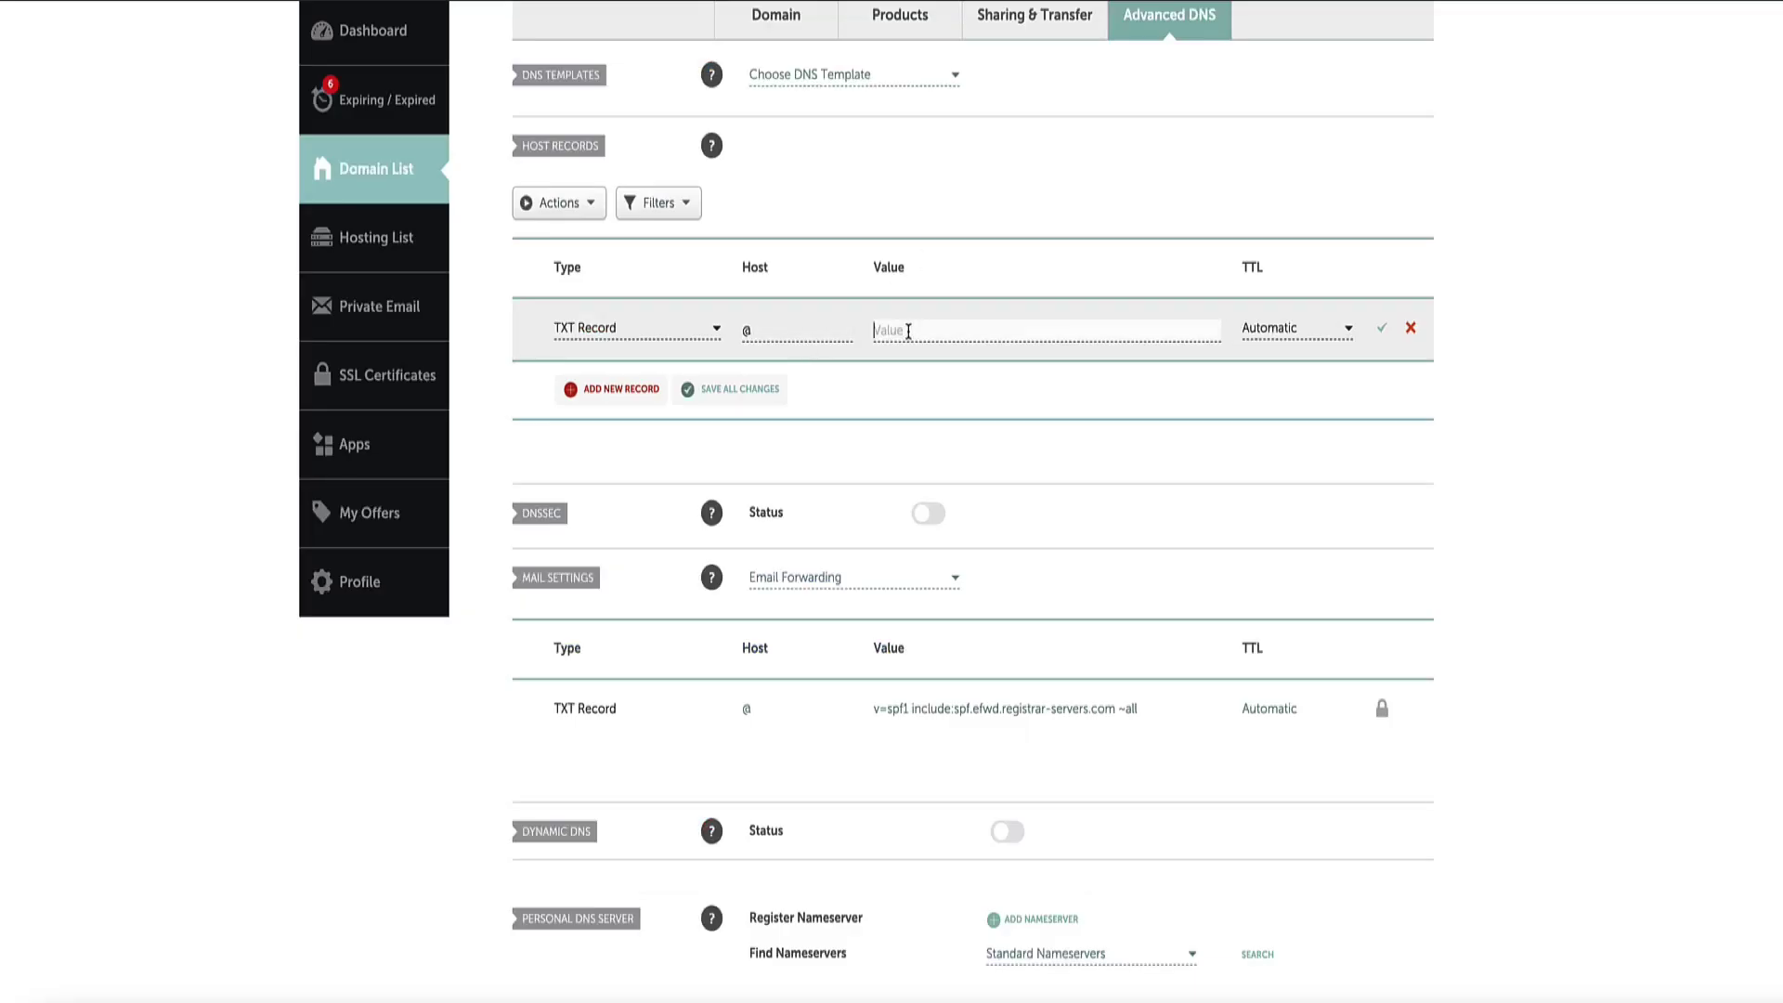
{"action": "key", "text": "ctrl+v"}
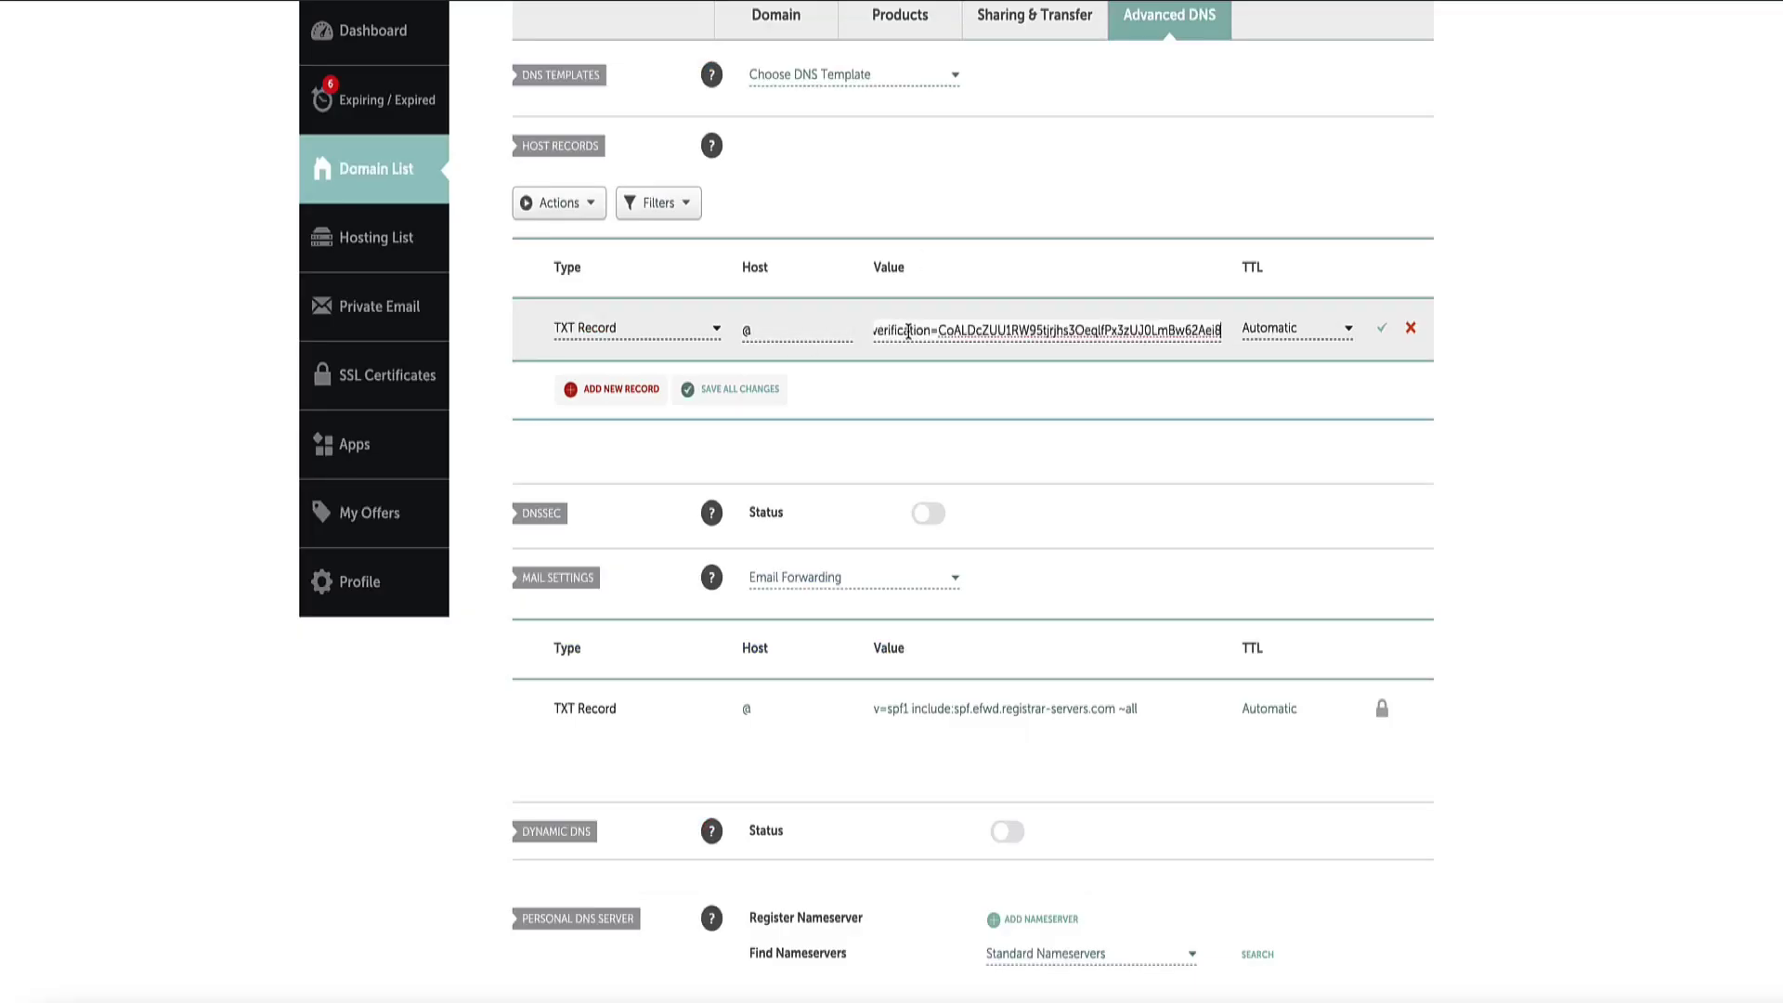
{"action": "left_click", "coordinate": [1383, 332]}
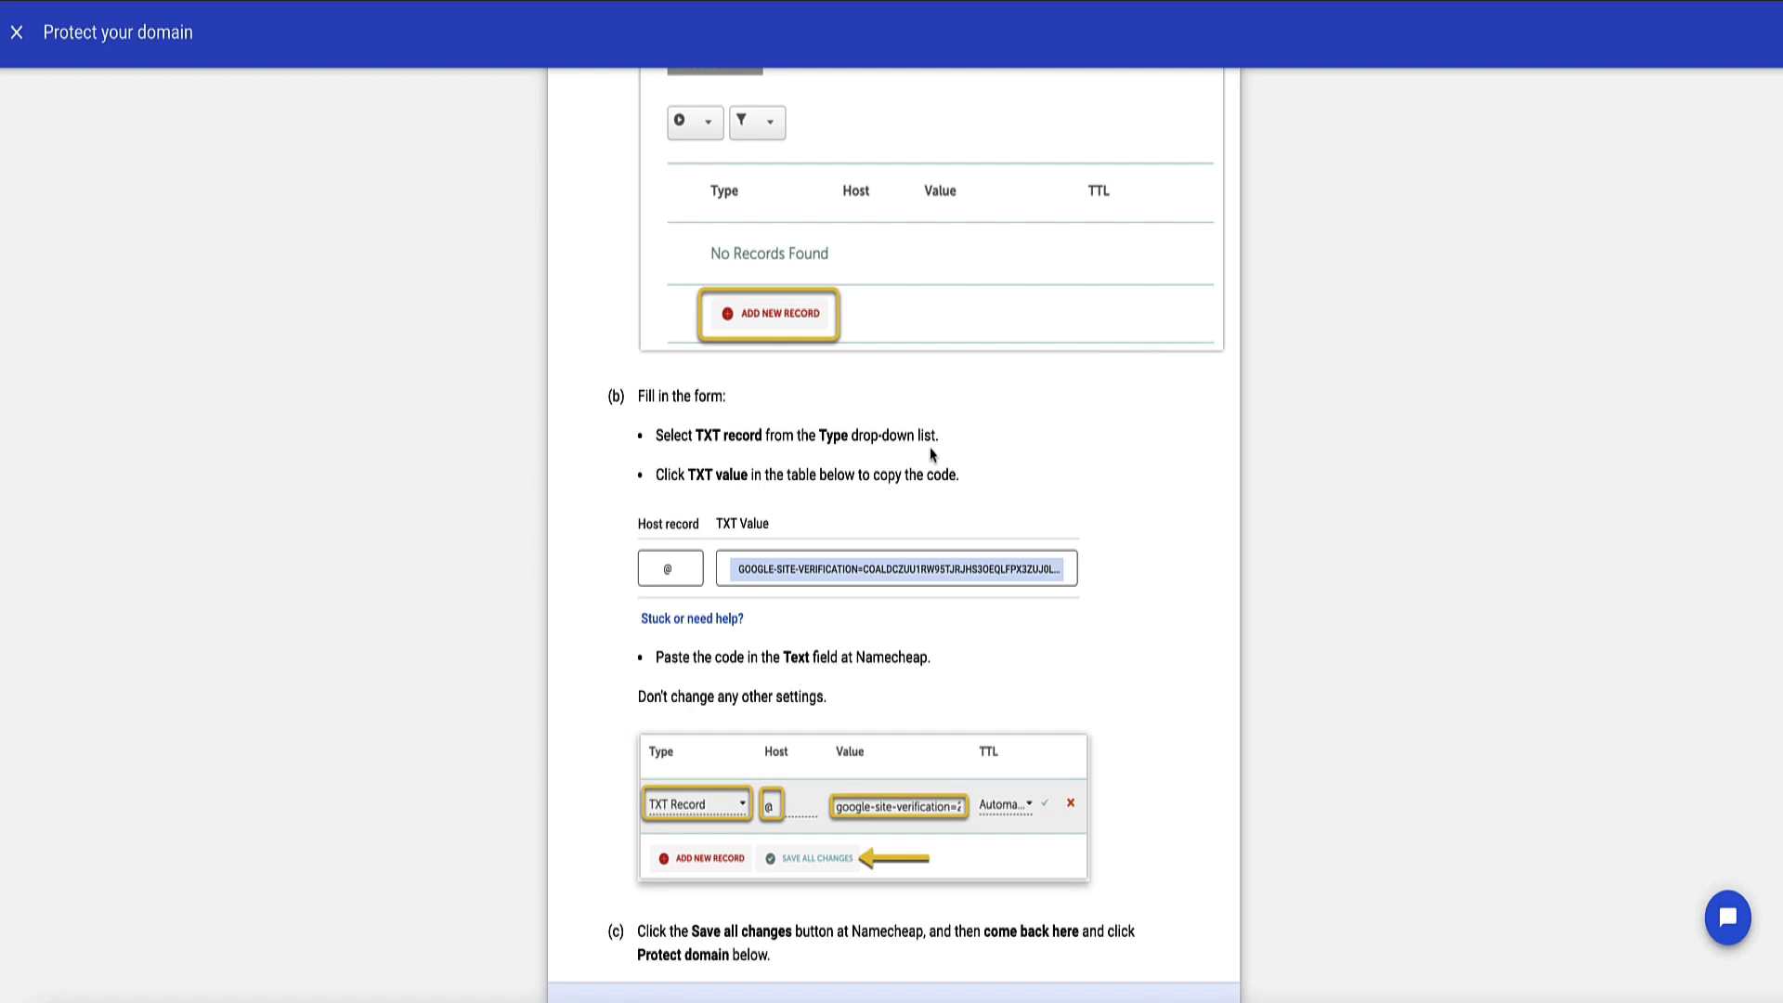
{"action": "scroll", "coordinate": [931, 454], "scroll_direction": "down", "scroll_amount": 1}
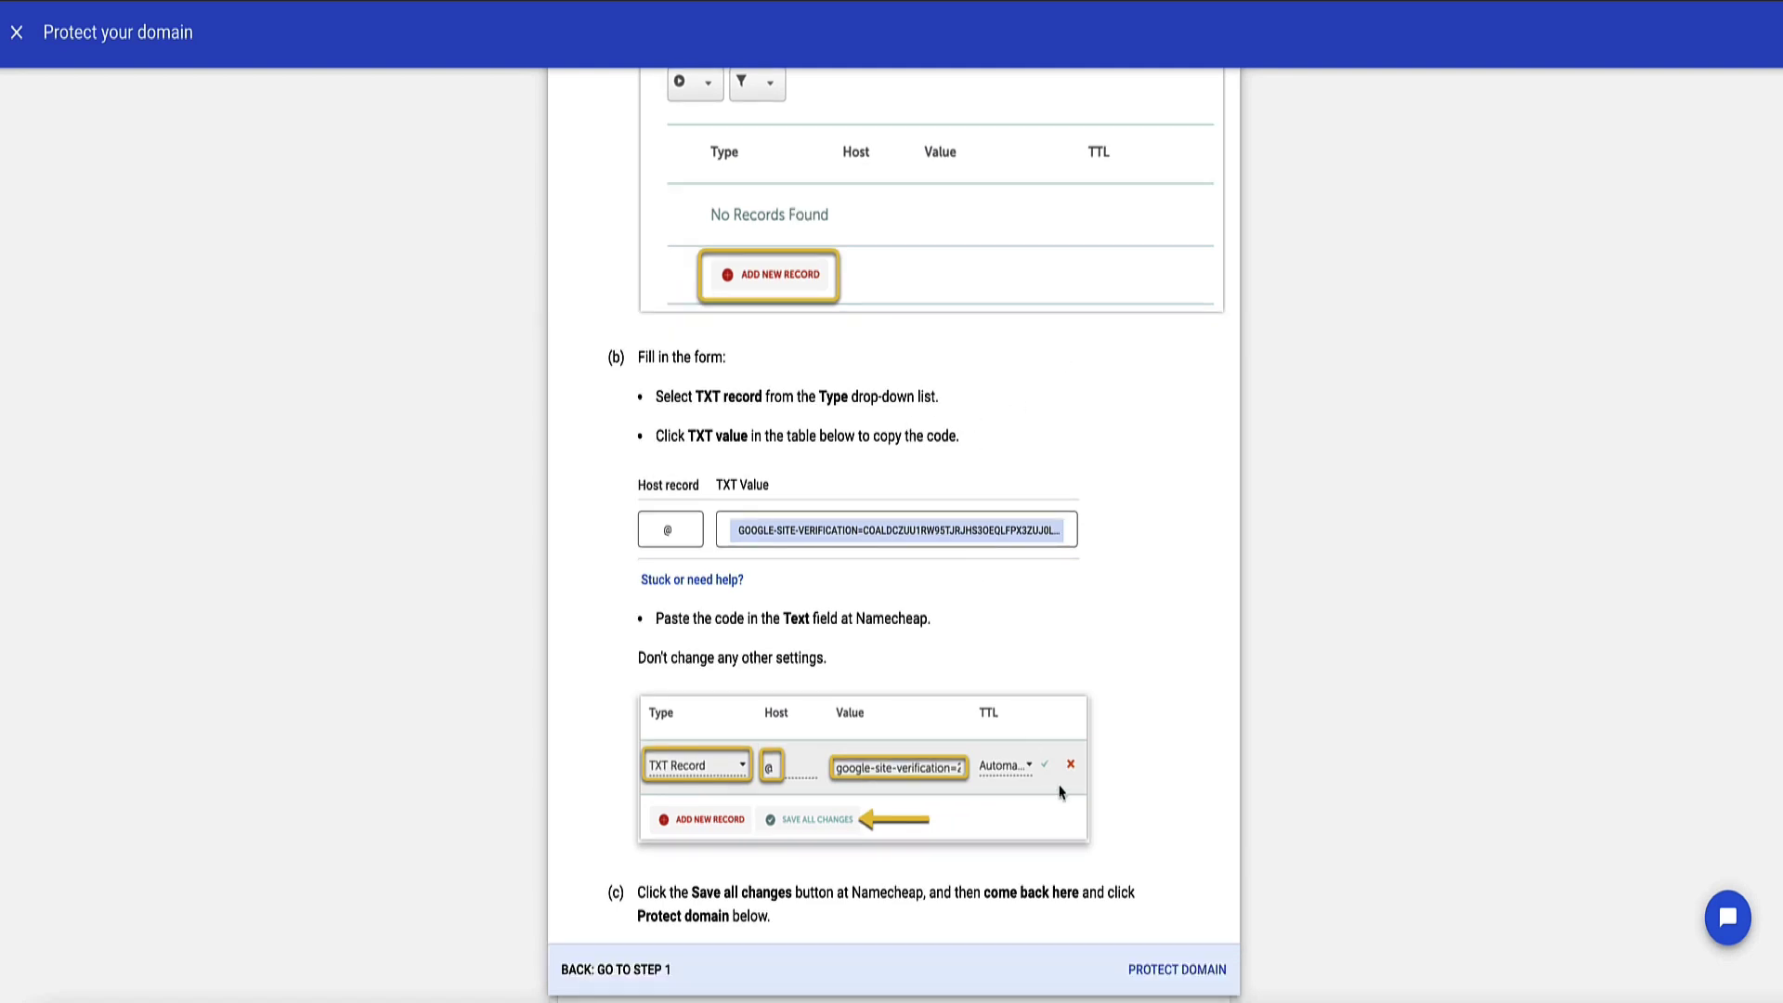
{"action": "left_click", "coordinate": [1158, 971]}
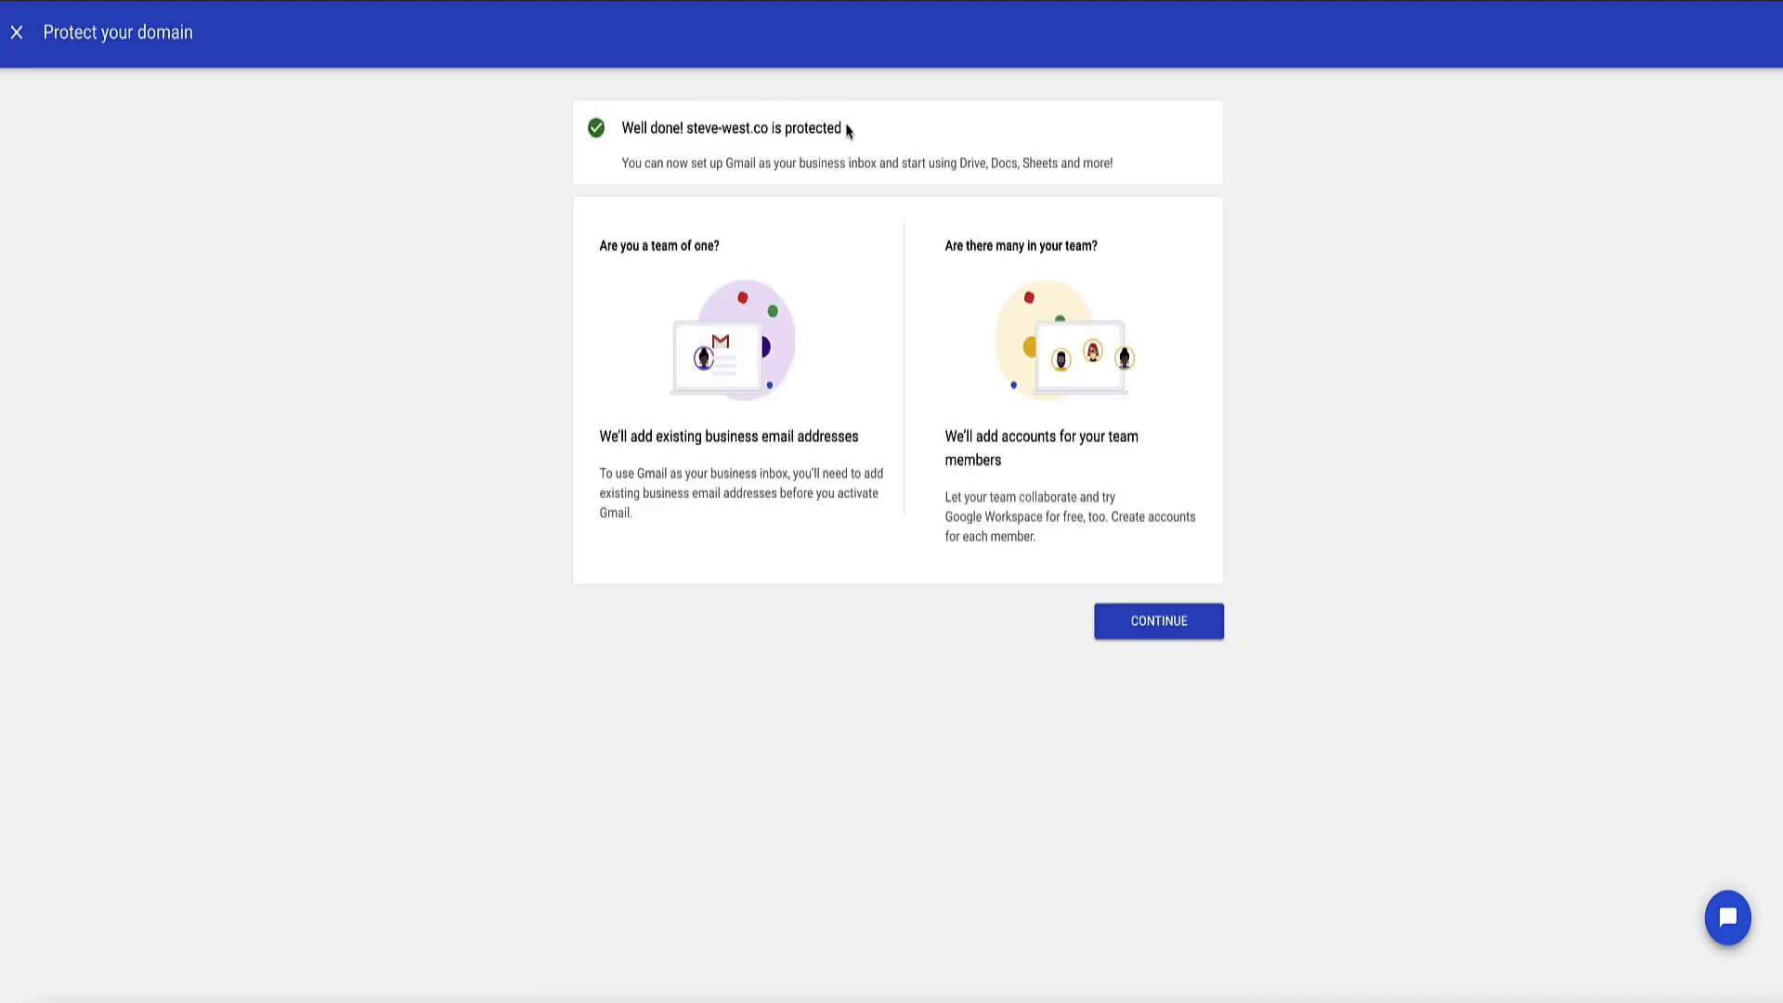
Step: Review the steve-west.co protected-domain confirmation and continue to the Getting started checklist
{"action": "left_click_drag", "start_coordinate": [839, 128], "coordinate": [1142, 183]}
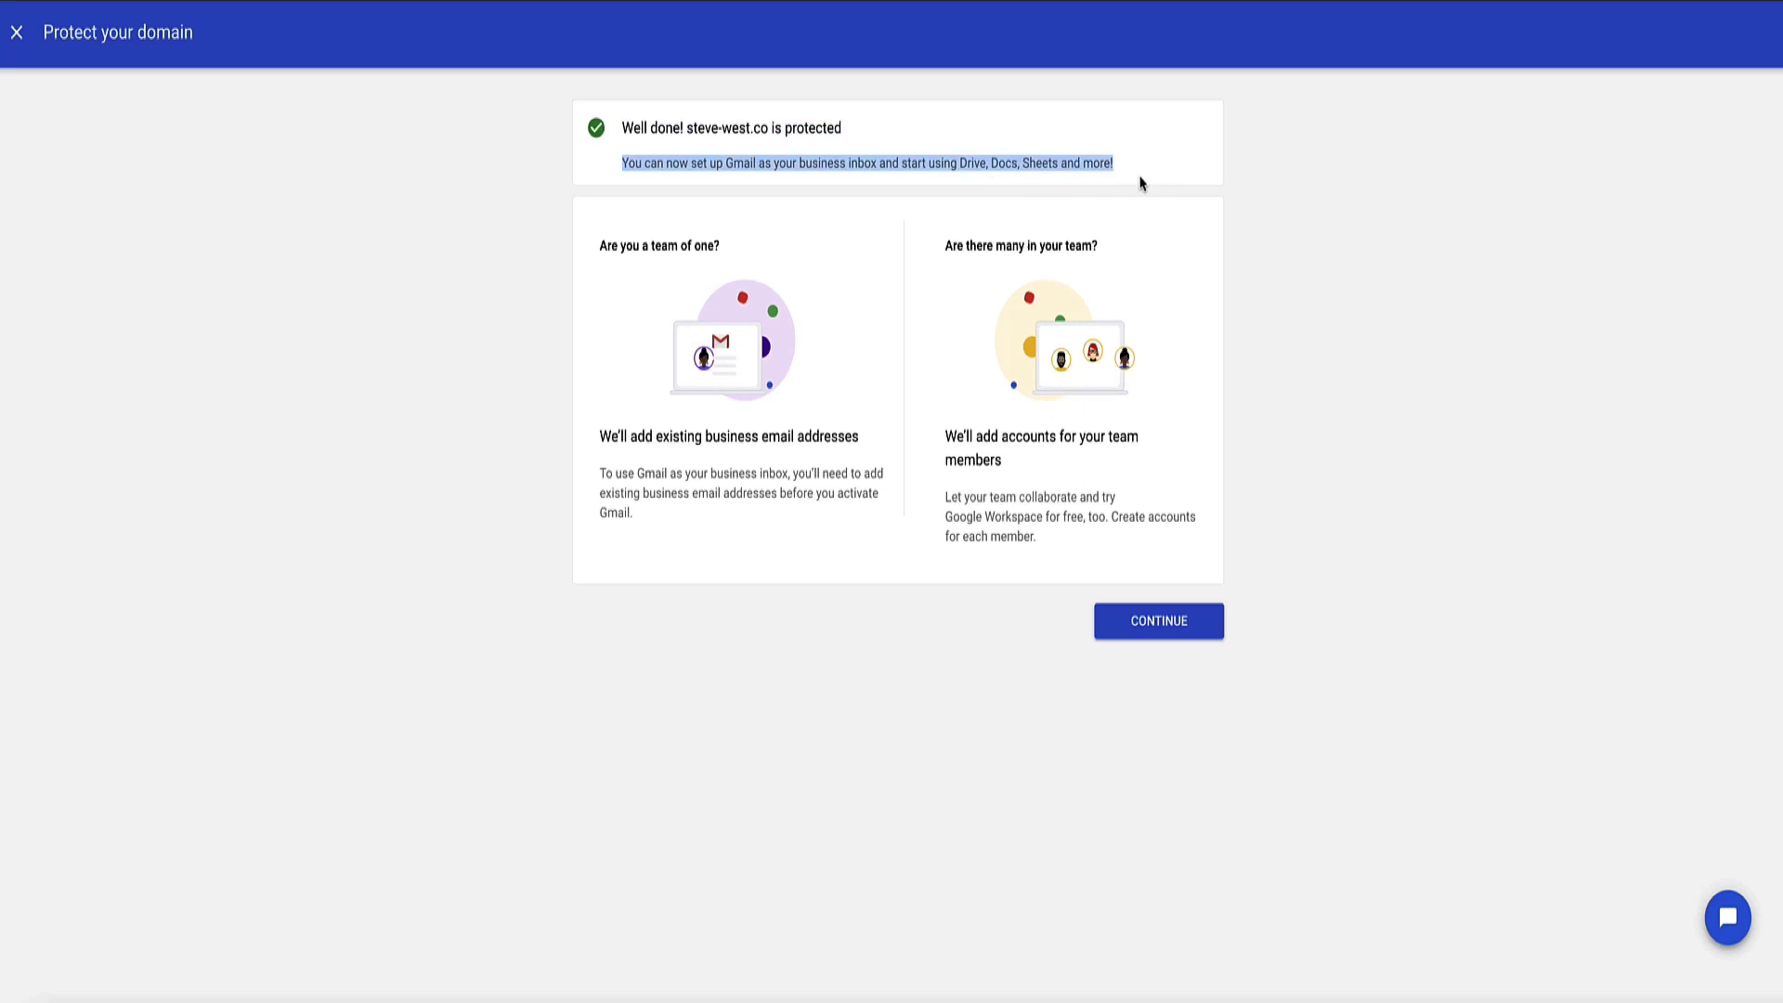
{"action": "left_click", "coordinate": [933, 303]}
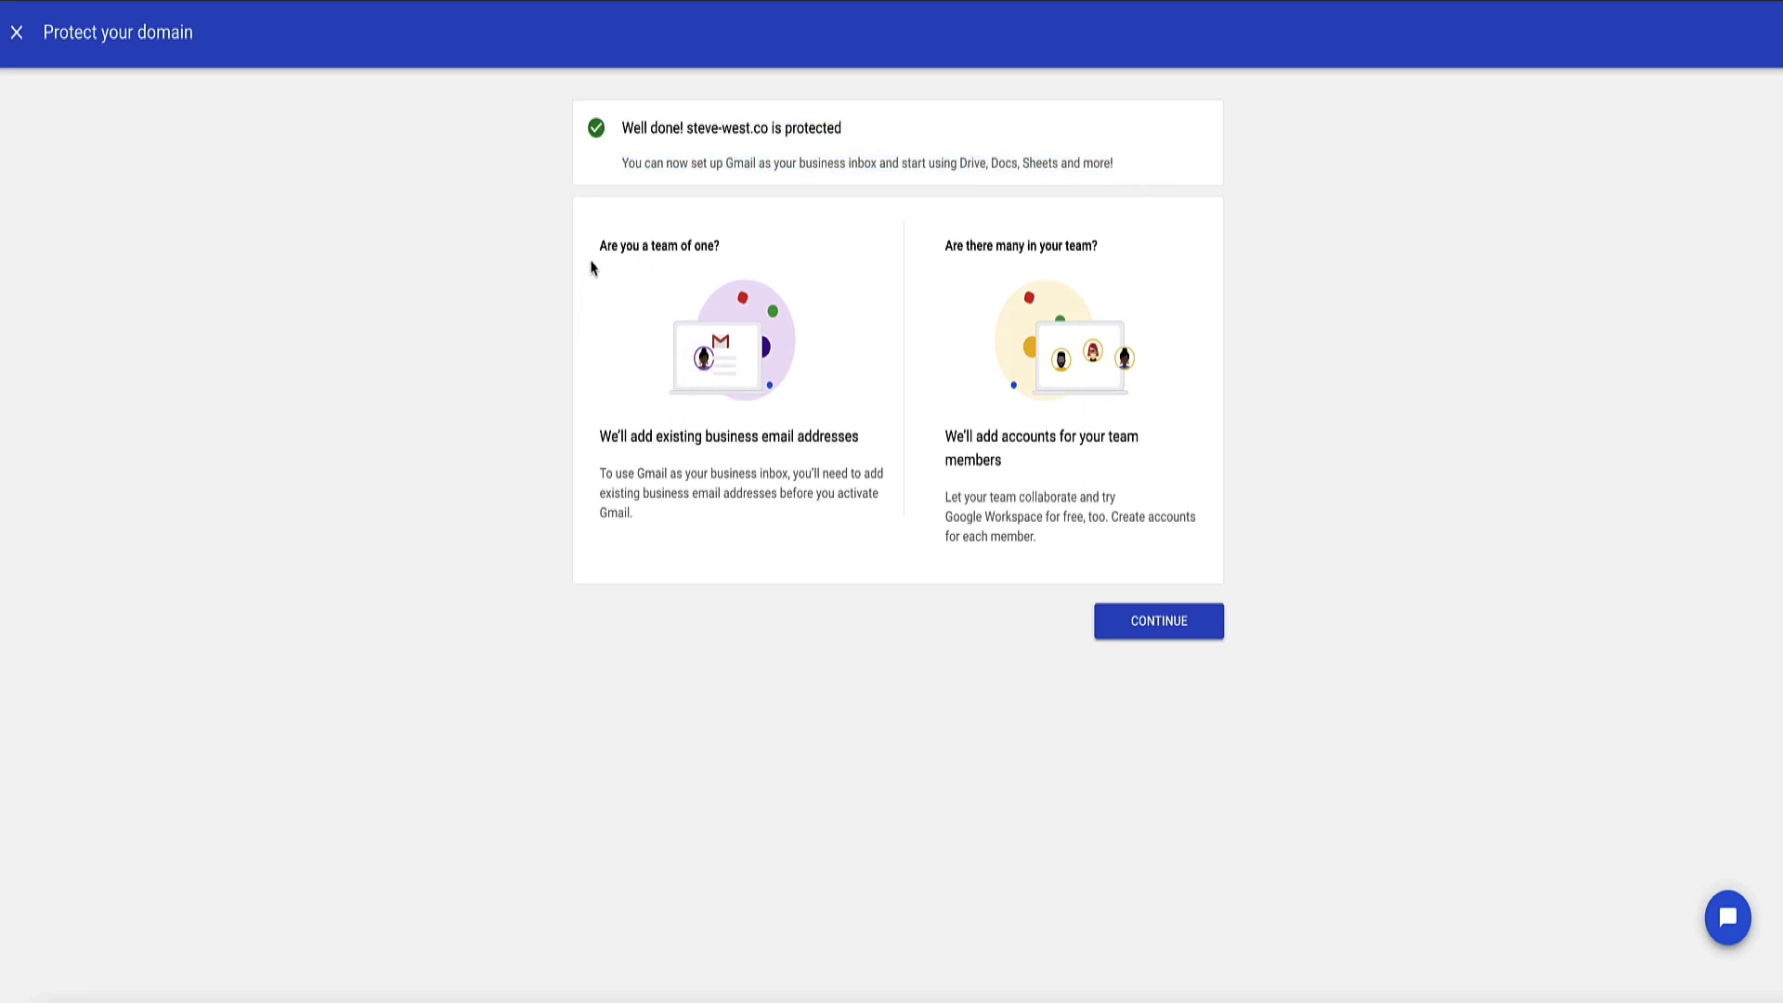
{"action": "left_click_drag", "start_coordinate": [601, 245], "coordinate": [722, 247]}
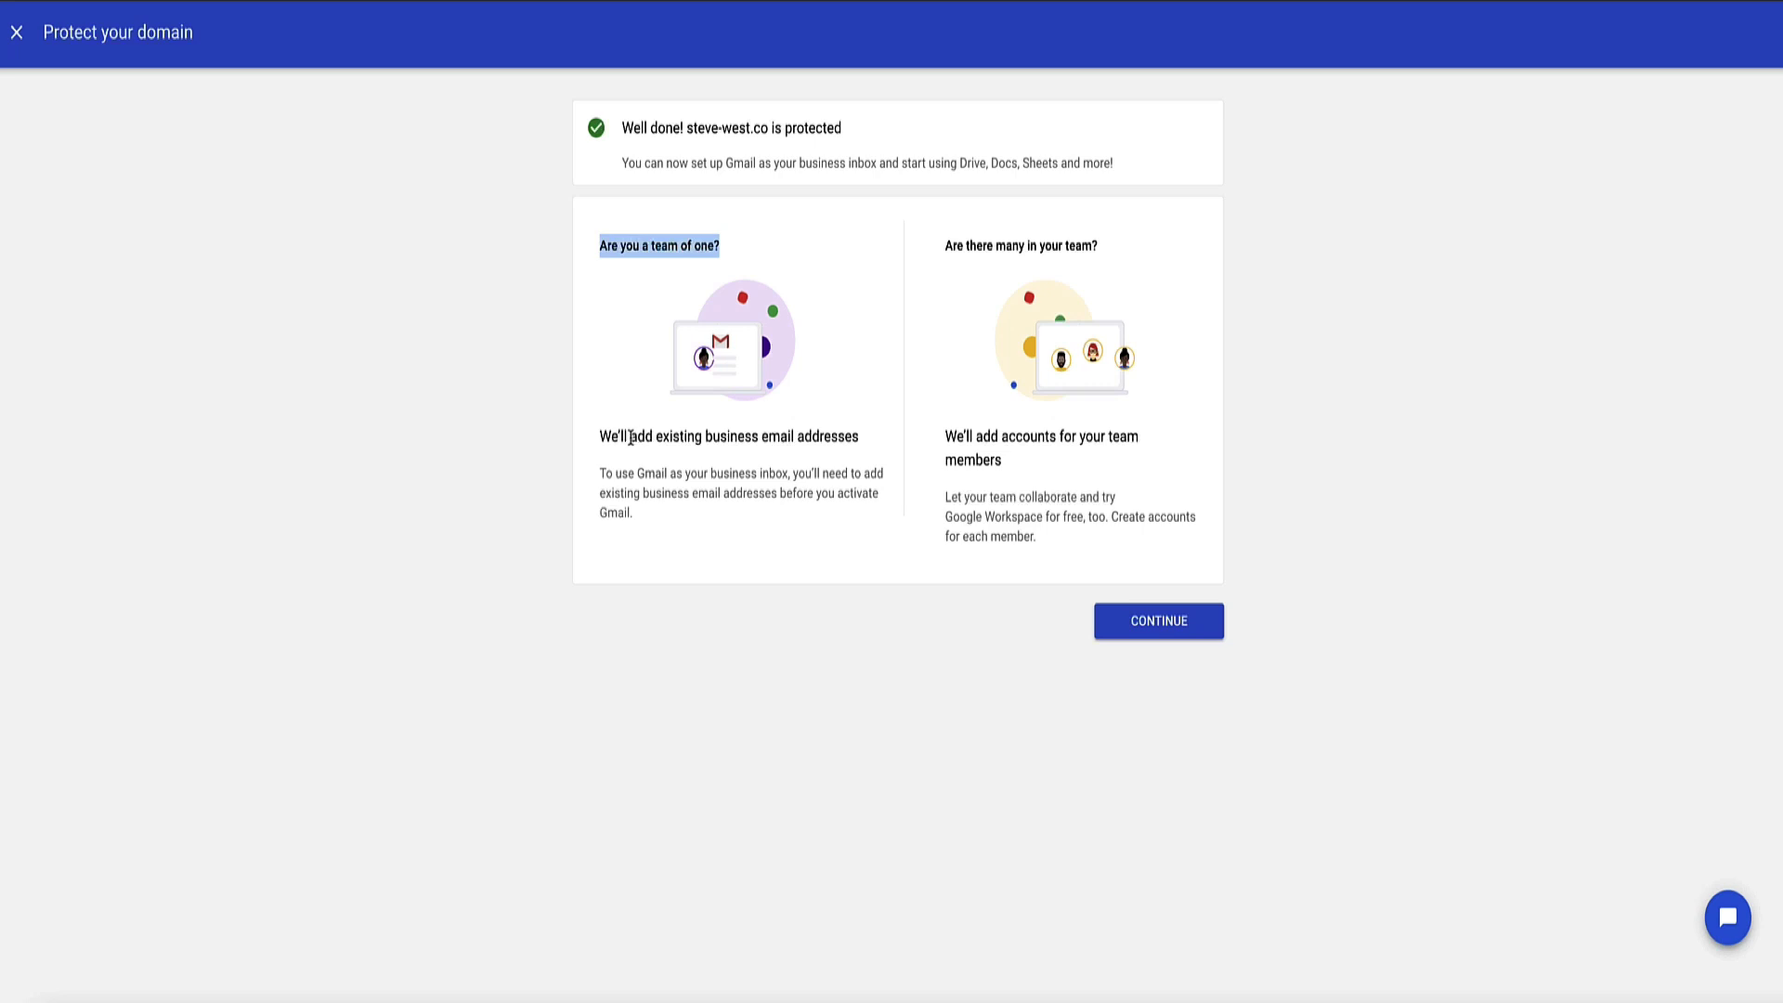
{"action": "left_click_drag", "start_coordinate": [601, 436], "coordinate": [863, 445]}
{"action": "left_click_drag", "start_coordinate": [768, 133], "coordinate": [689, 136]}
{"action": "left_click_drag", "start_coordinate": [957, 438], "coordinate": [1120, 475]}
{"action": "left_click", "coordinate": [1014, 475]}
{"action": "left_click", "coordinate": [1155, 620]}
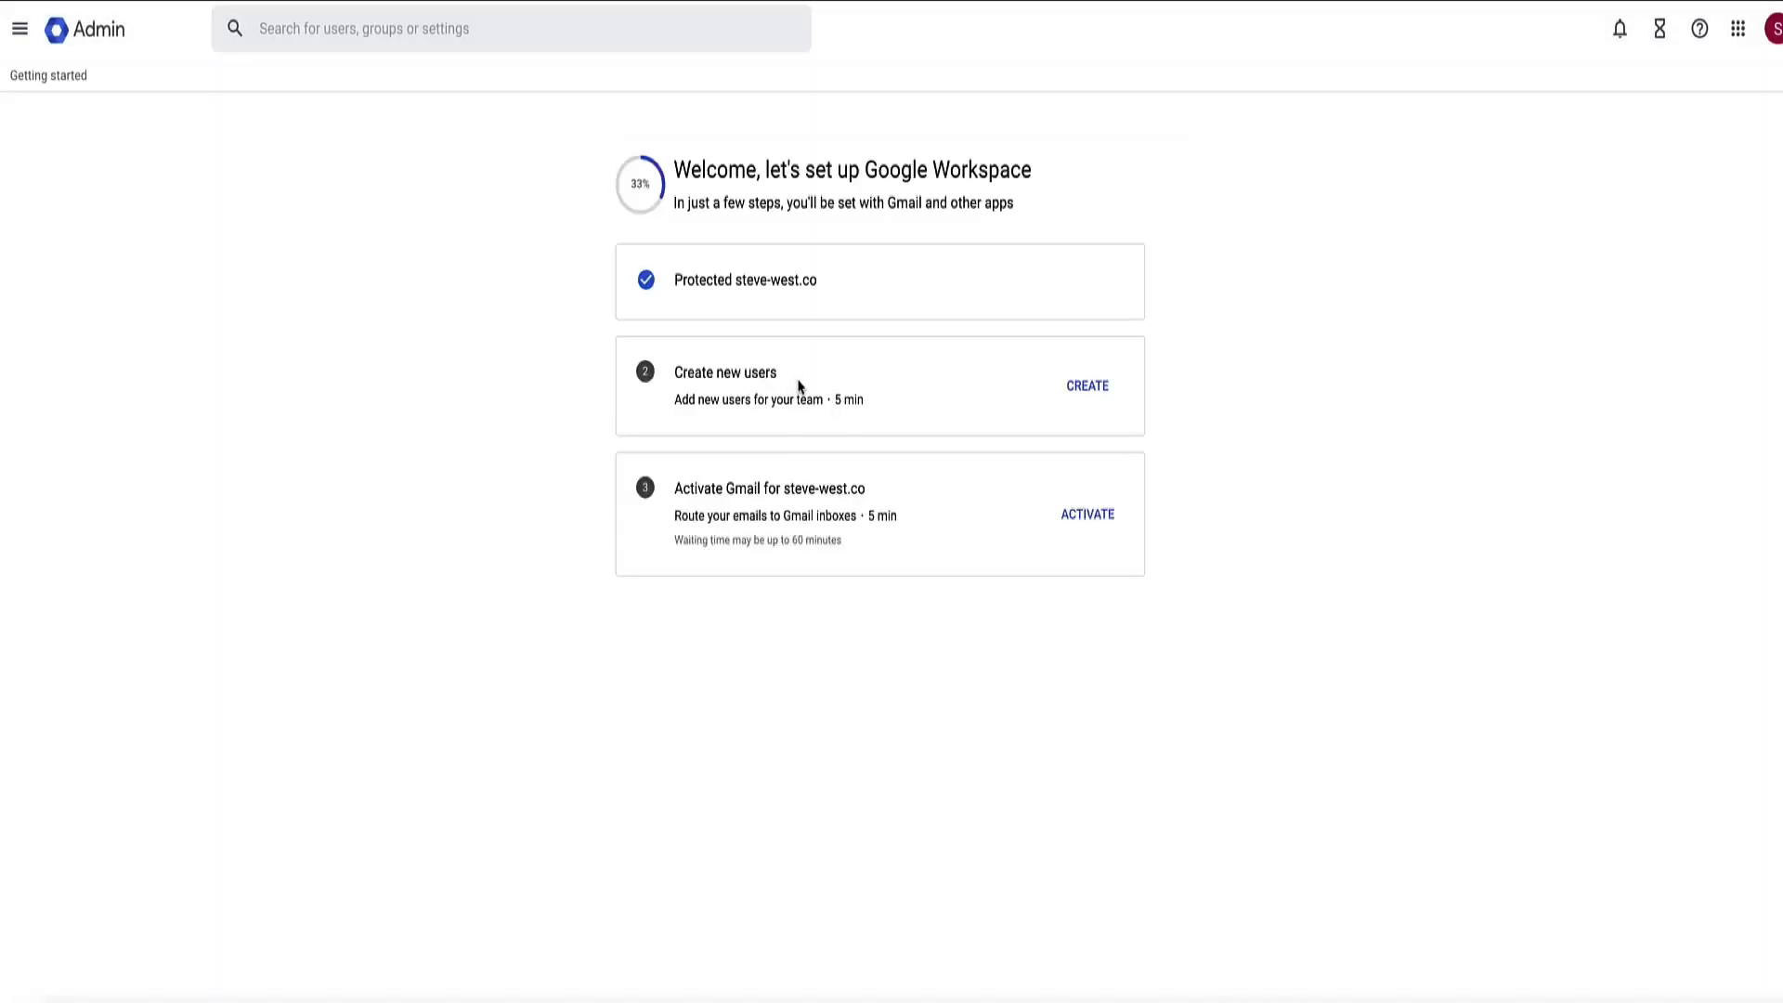
Step: Review the Create new users and Activate Gmail items, then start activating Gmail for steve-west.co
{"action": "left_click_drag", "start_coordinate": [799, 387], "coordinate": [674, 379]}
{"action": "left_click", "coordinate": [854, 373]}
{"action": "left_click_drag", "start_coordinate": [876, 498], "coordinate": [672, 504]}
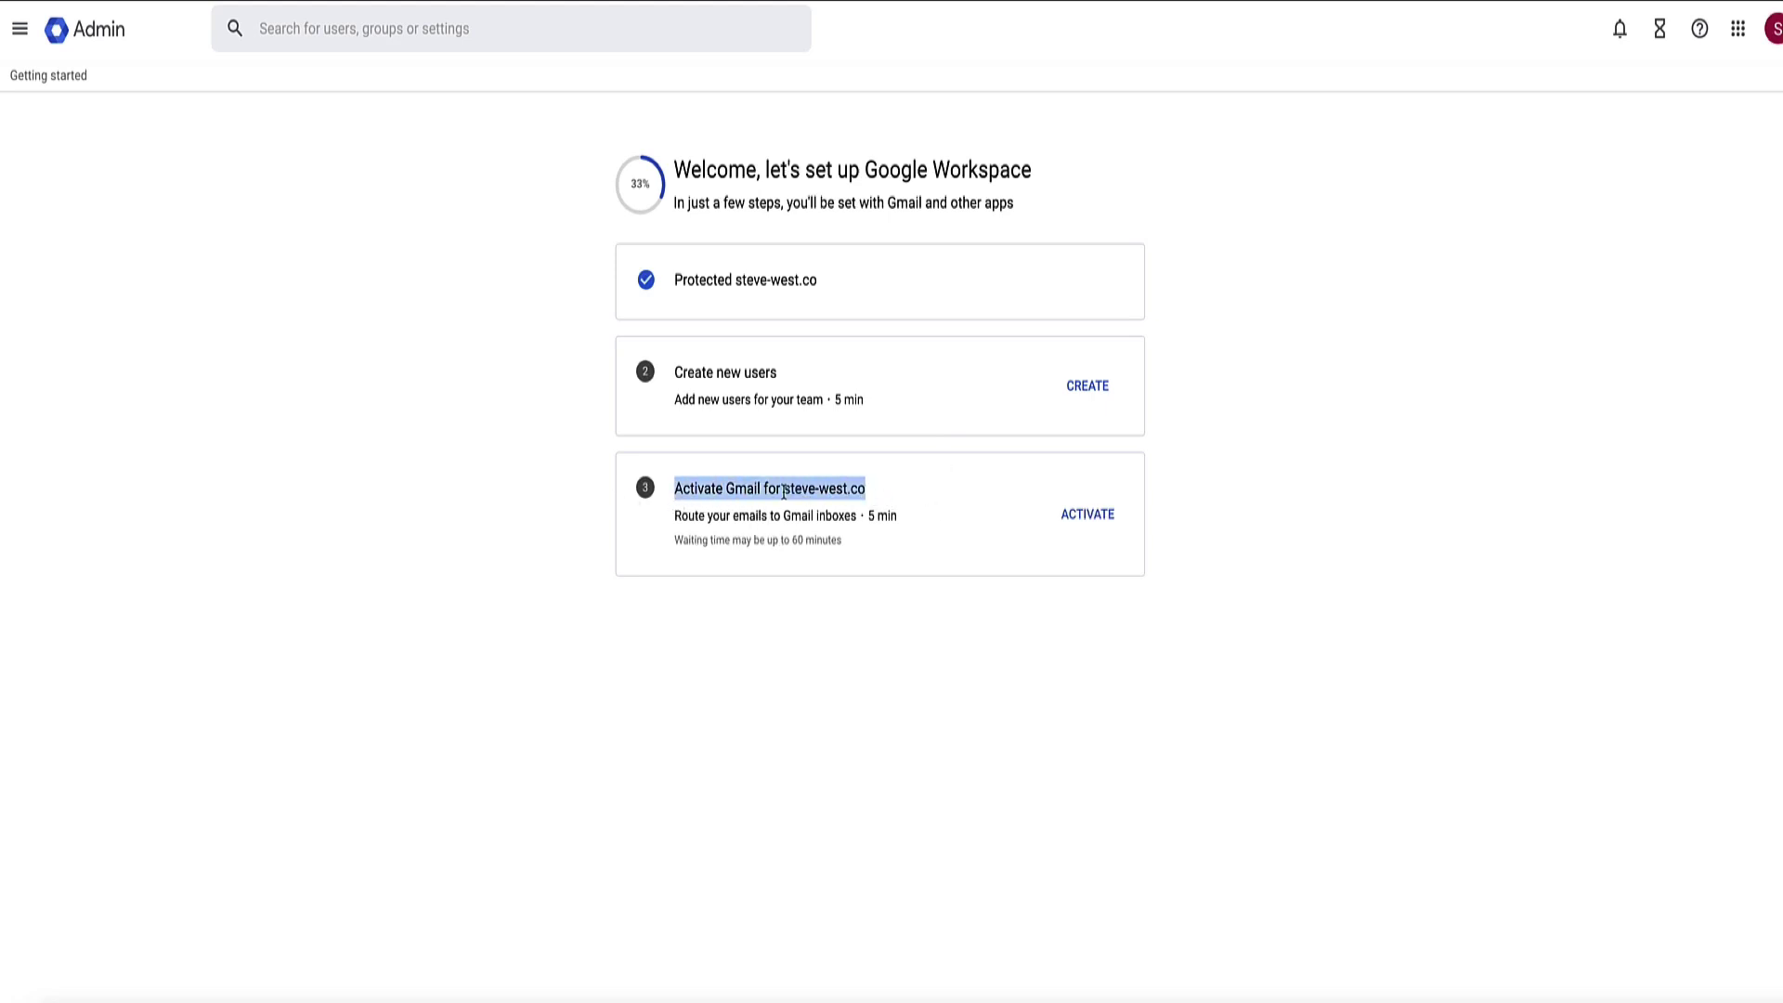
{"action": "left_click", "coordinate": [784, 494]}
{"action": "left_click_drag", "start_coordinate": [795, 492], "coordinate": [859, 492]}
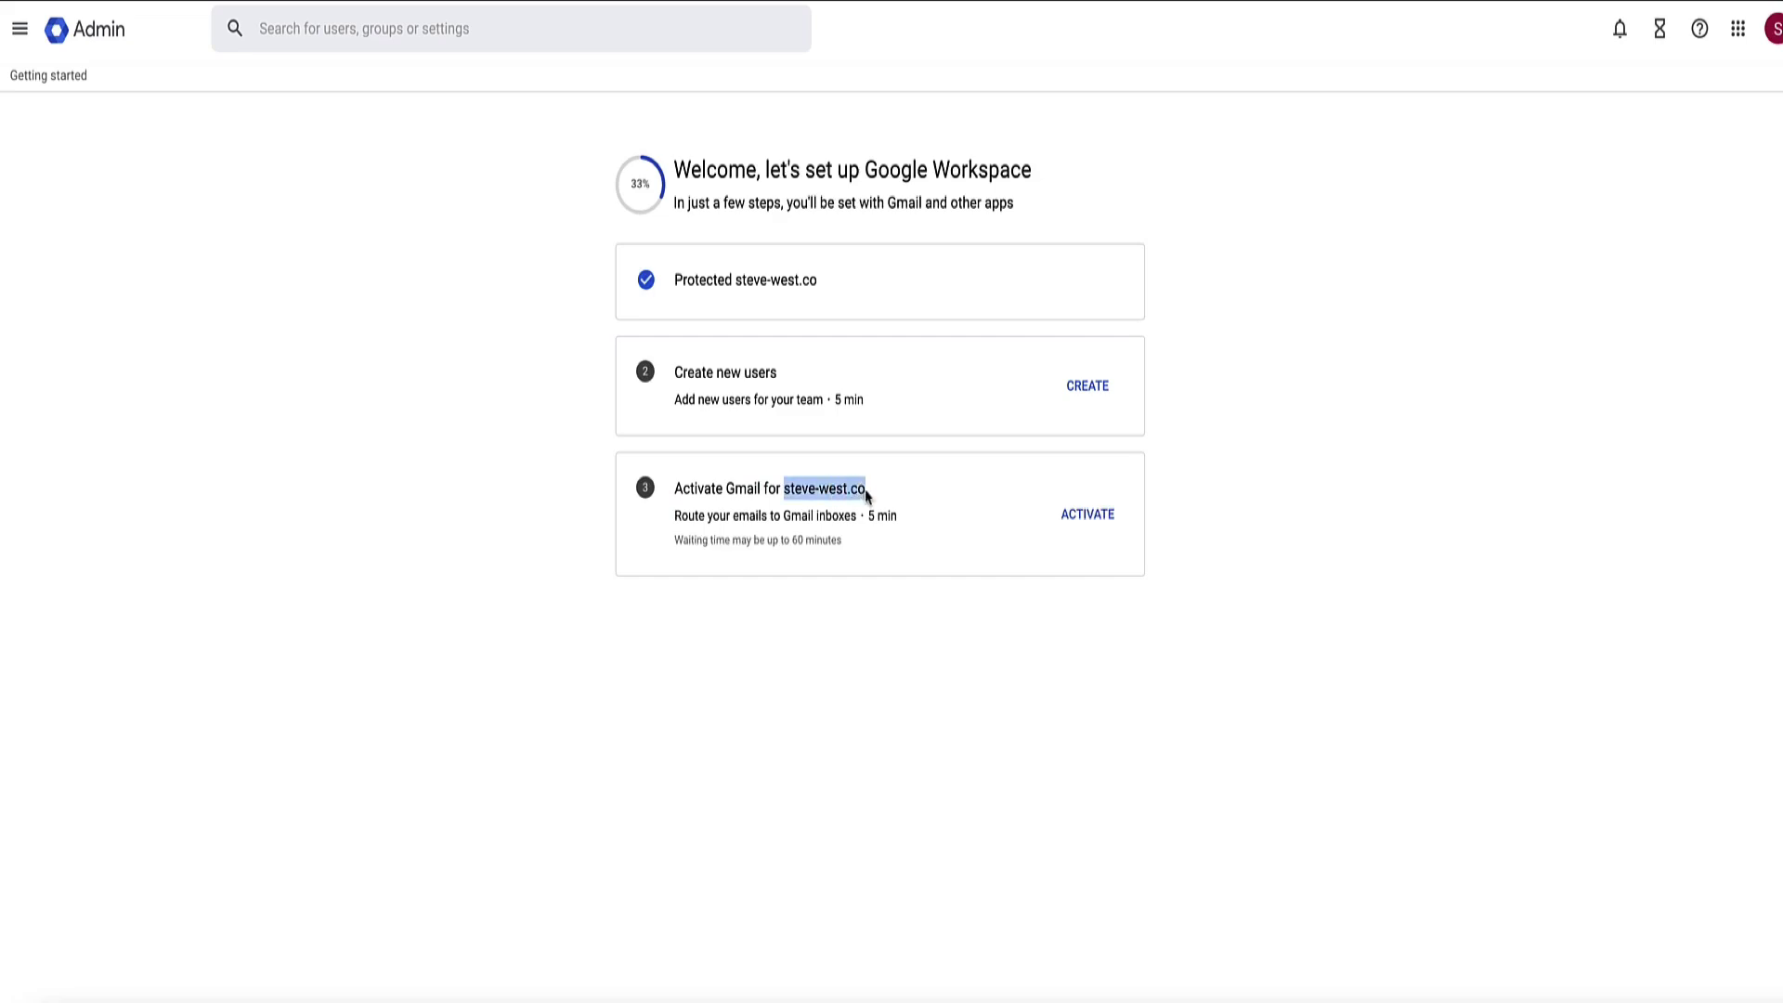
{"action": "left_click", "coordinate": [1078, 515]}
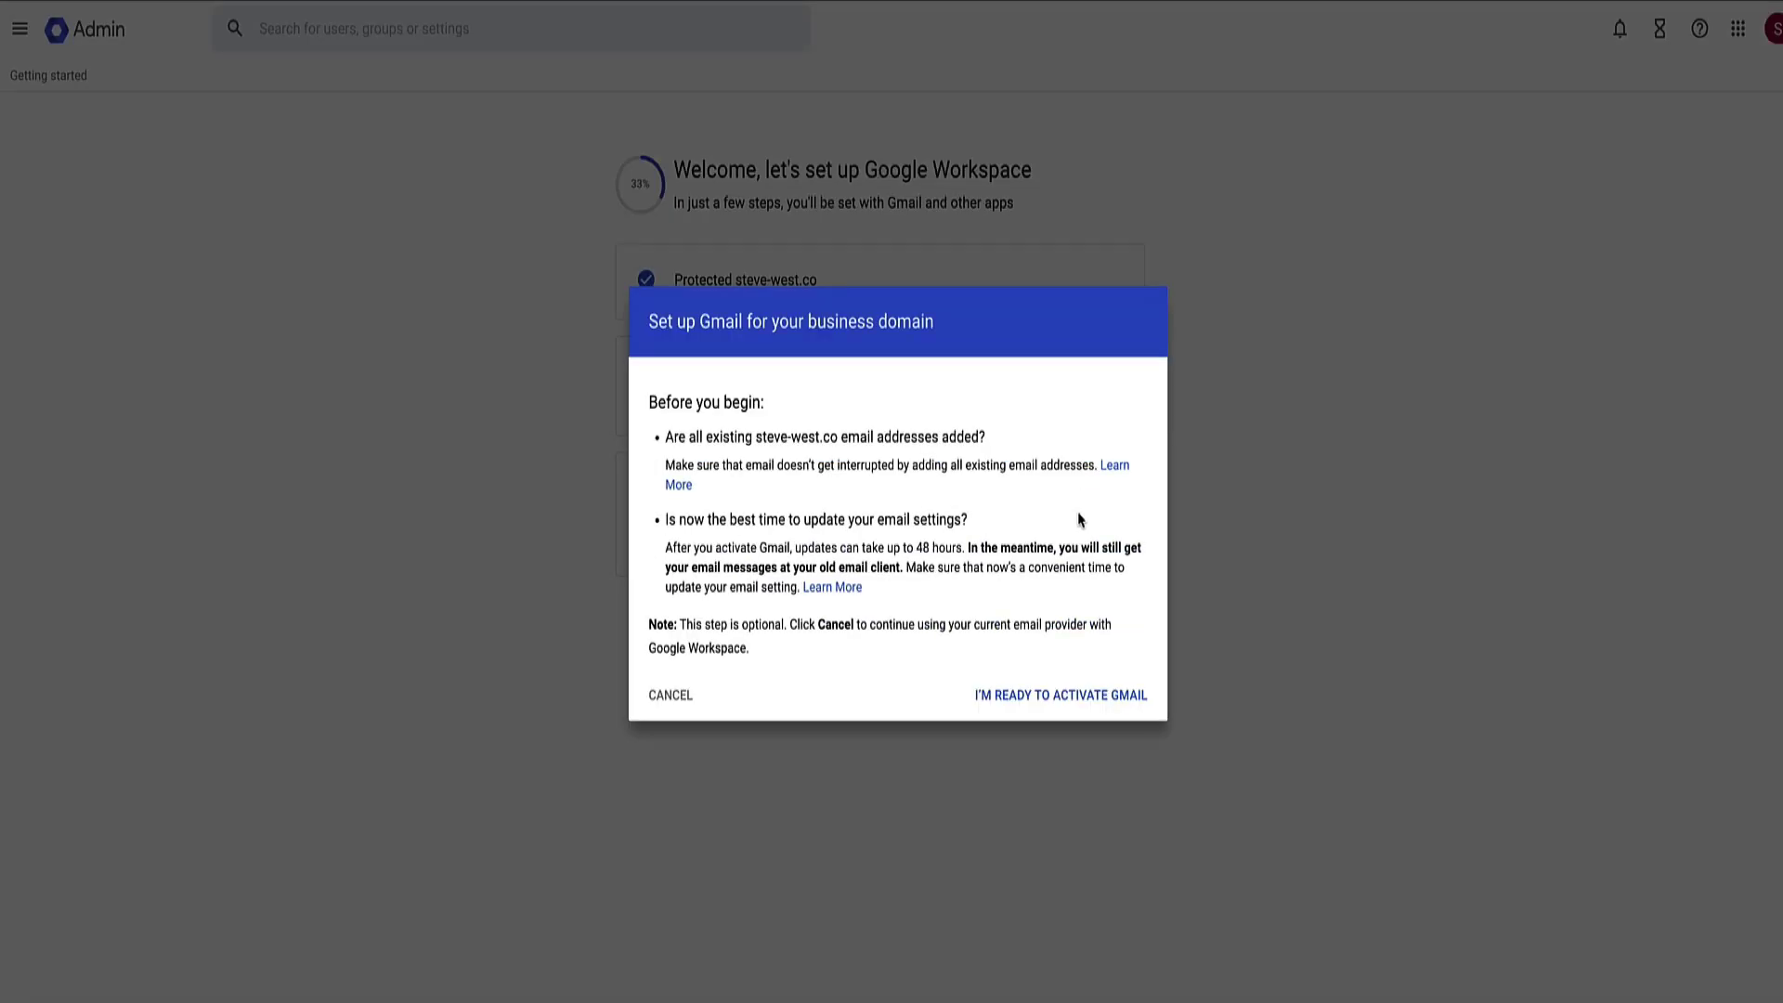
{"action": "left_click_drag", "start_coordinate": [652, 404], "coordinate": [759, 435]}
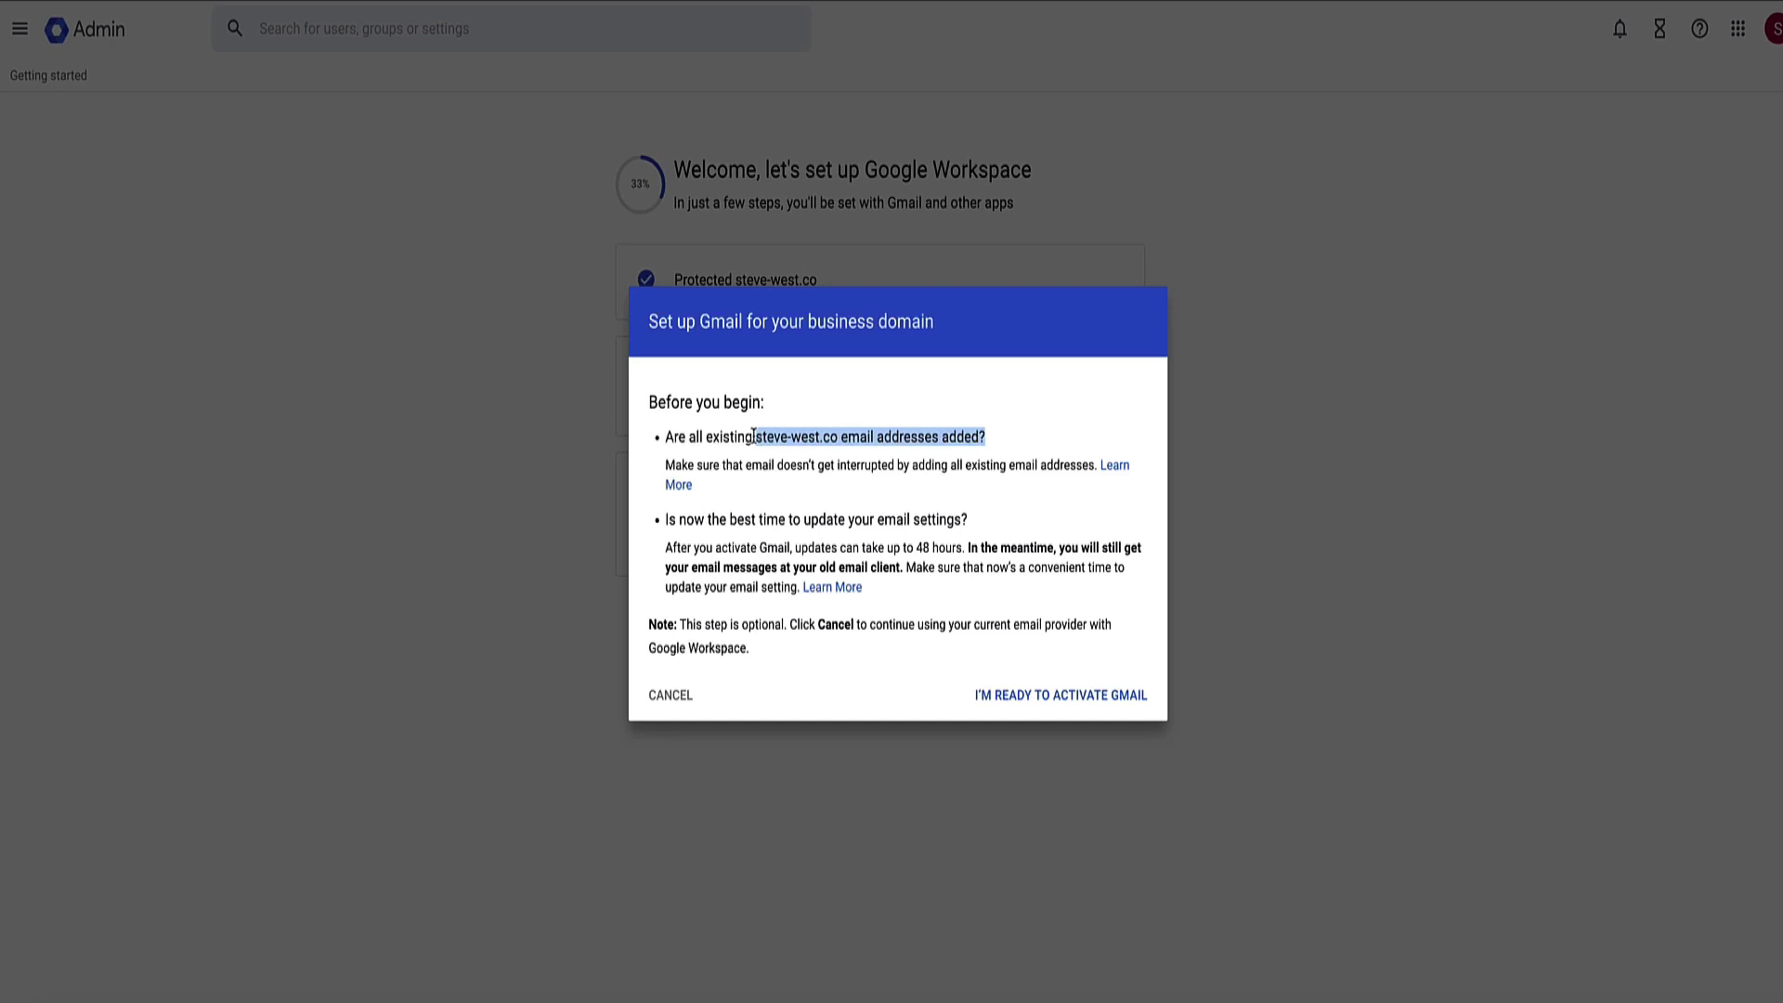
{"action": "left_click", "coordinate": [756, 437]}
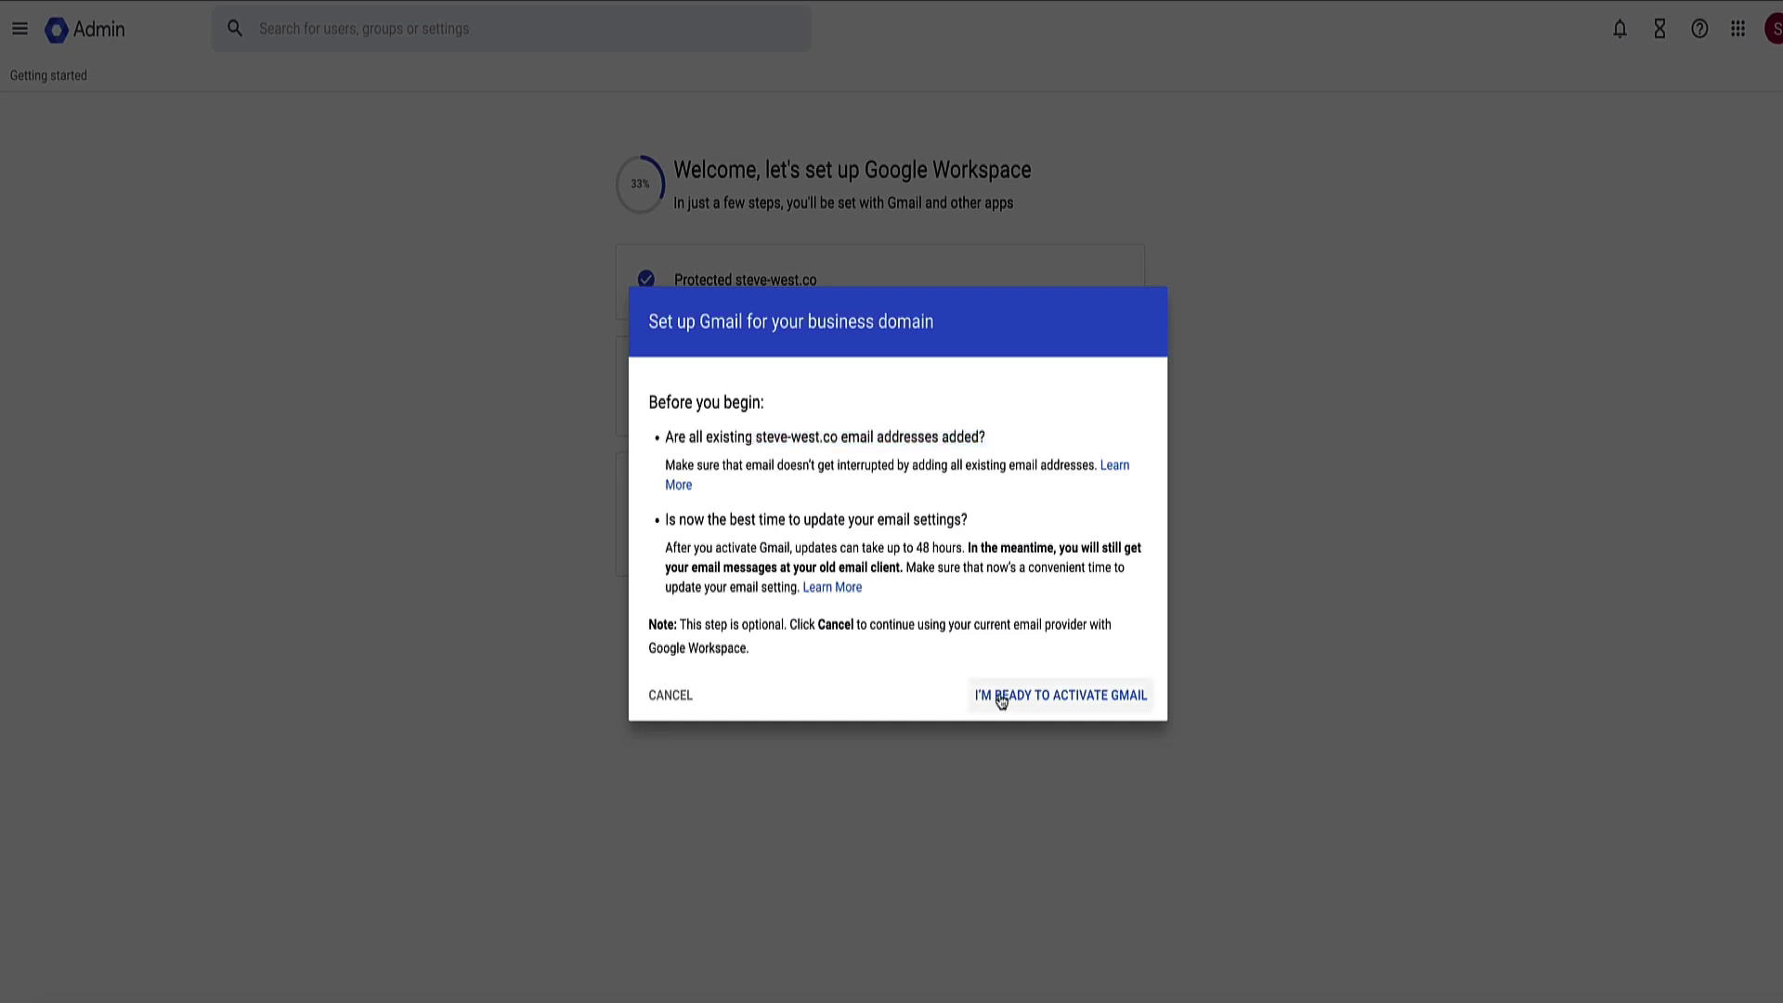
Step: Confirm readiness to activate Gmail, check the DNS instructions, and advance to step 2, Add the Google MX record
{"action": "left_click", "coordinate": [1031, 703]}
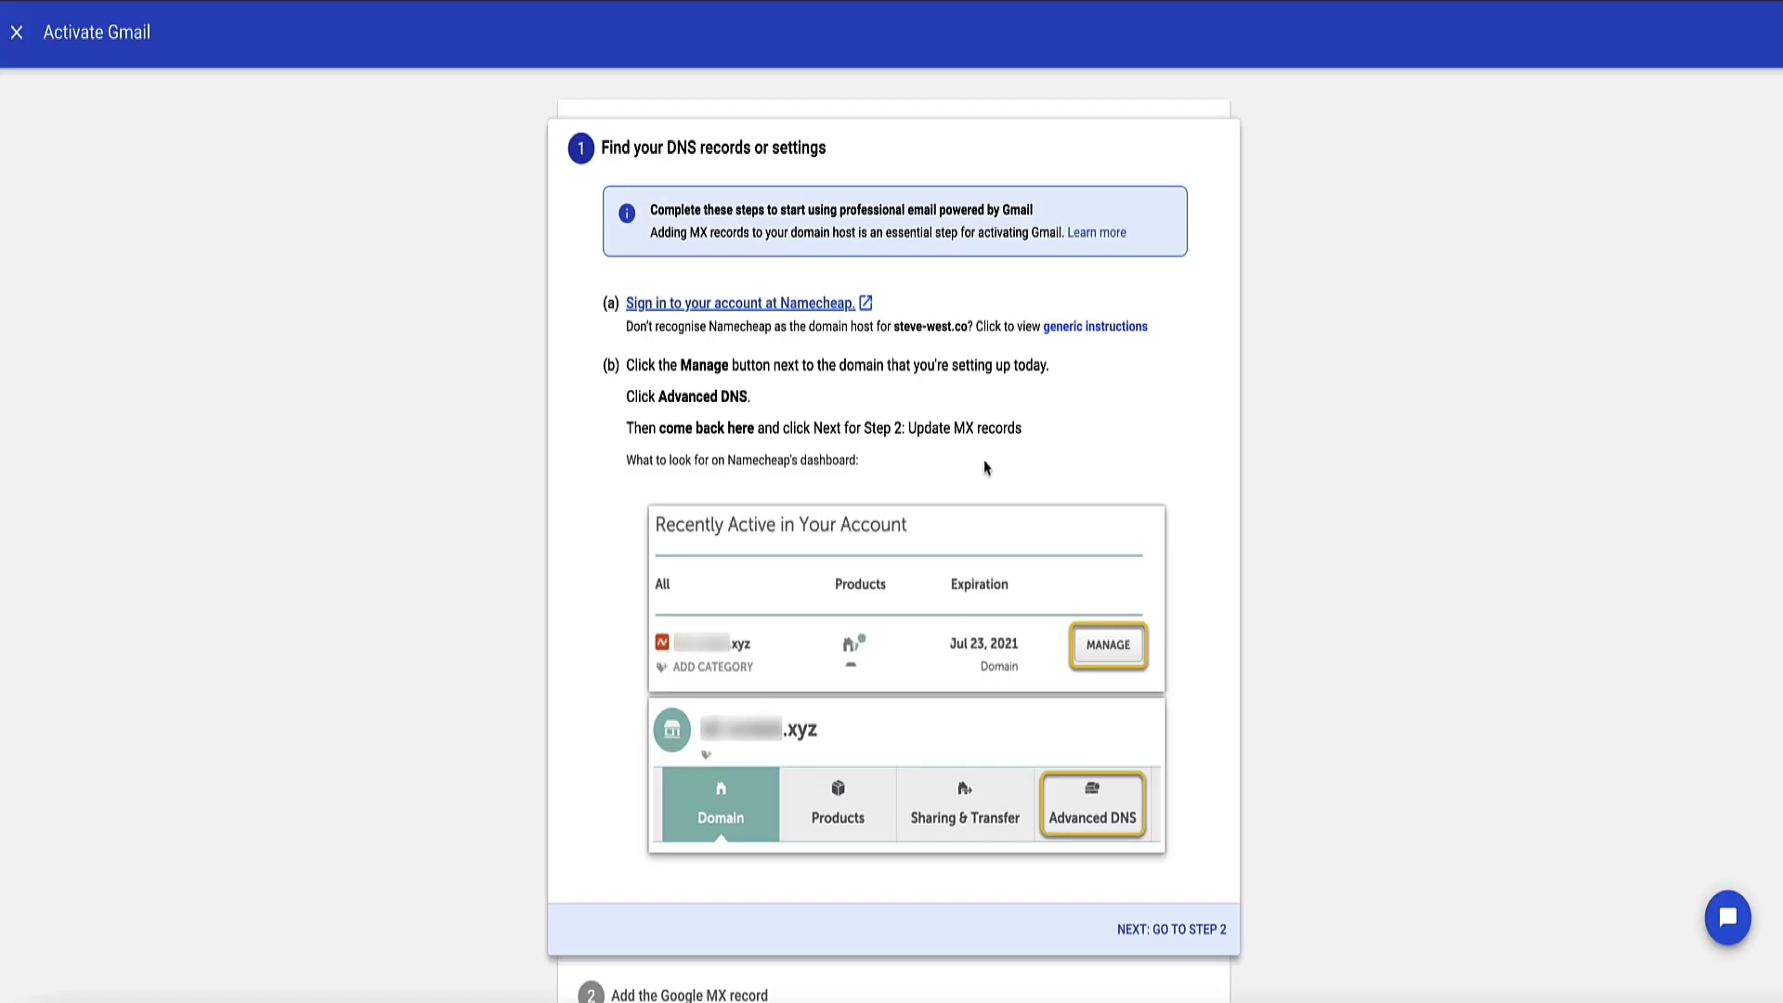
{"action": "left_click_drag", "start_coordinate": [1034, 438], "coordinate": [915, 432]}
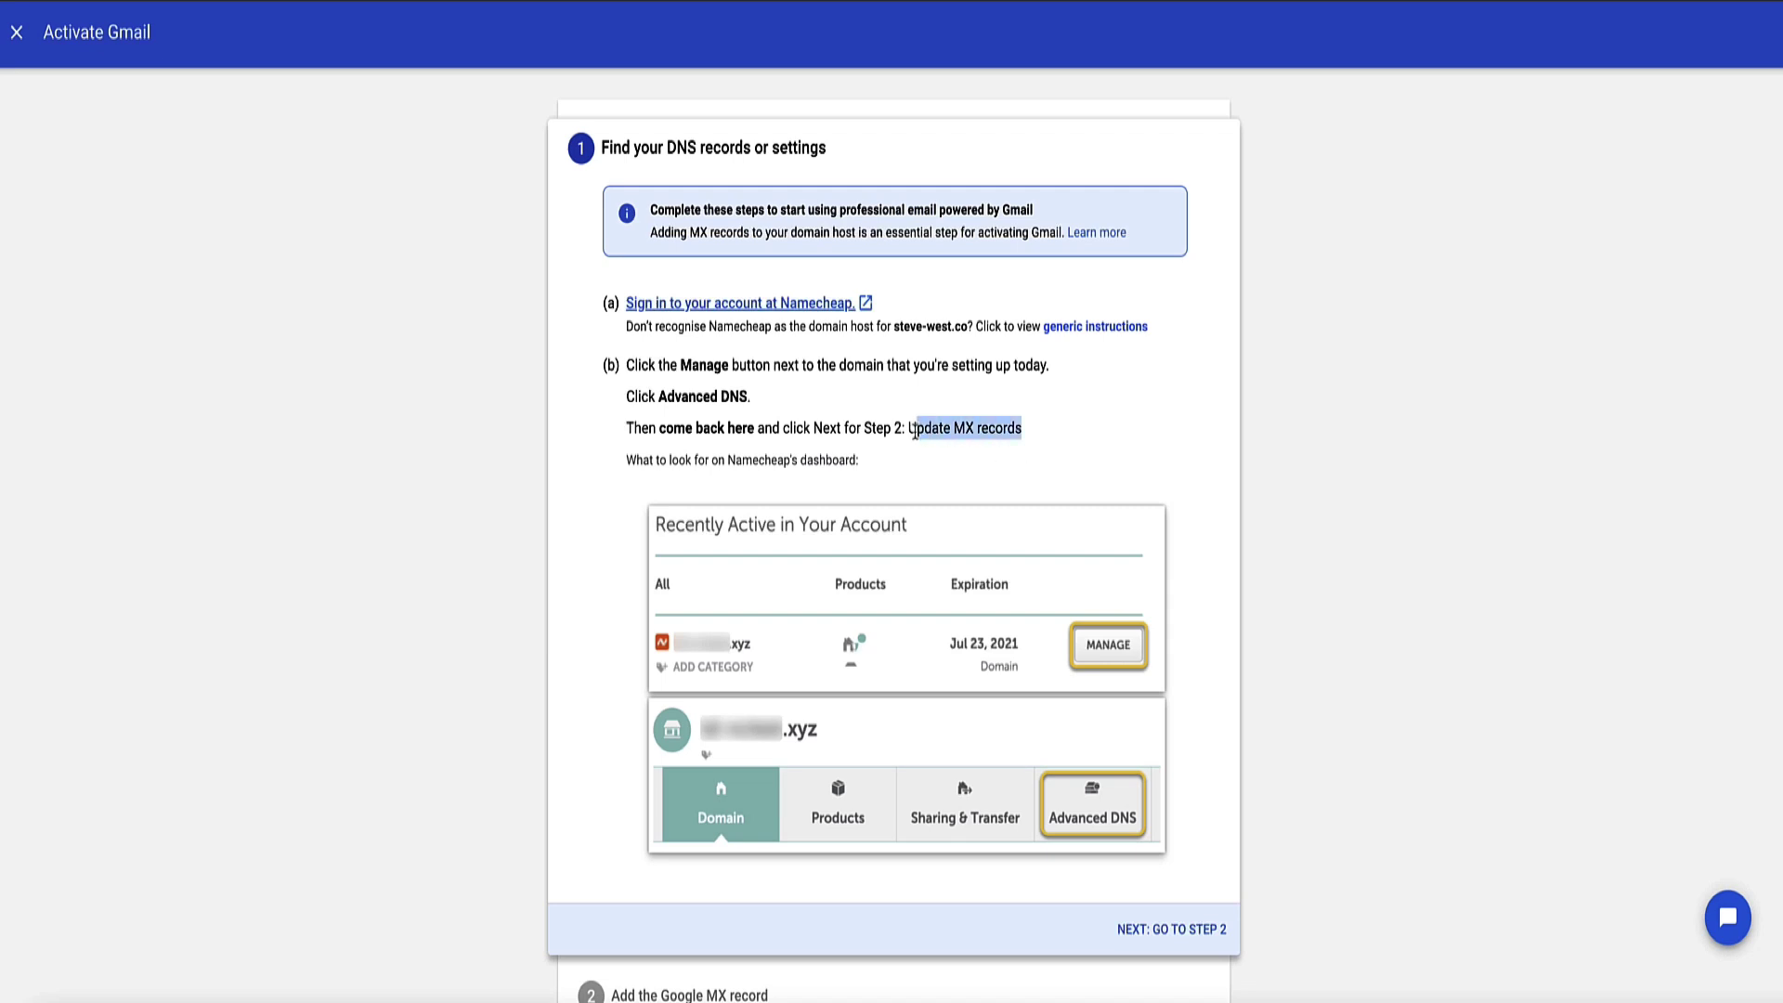
{"action": "left_click", "coordinate": [1066, 427]}
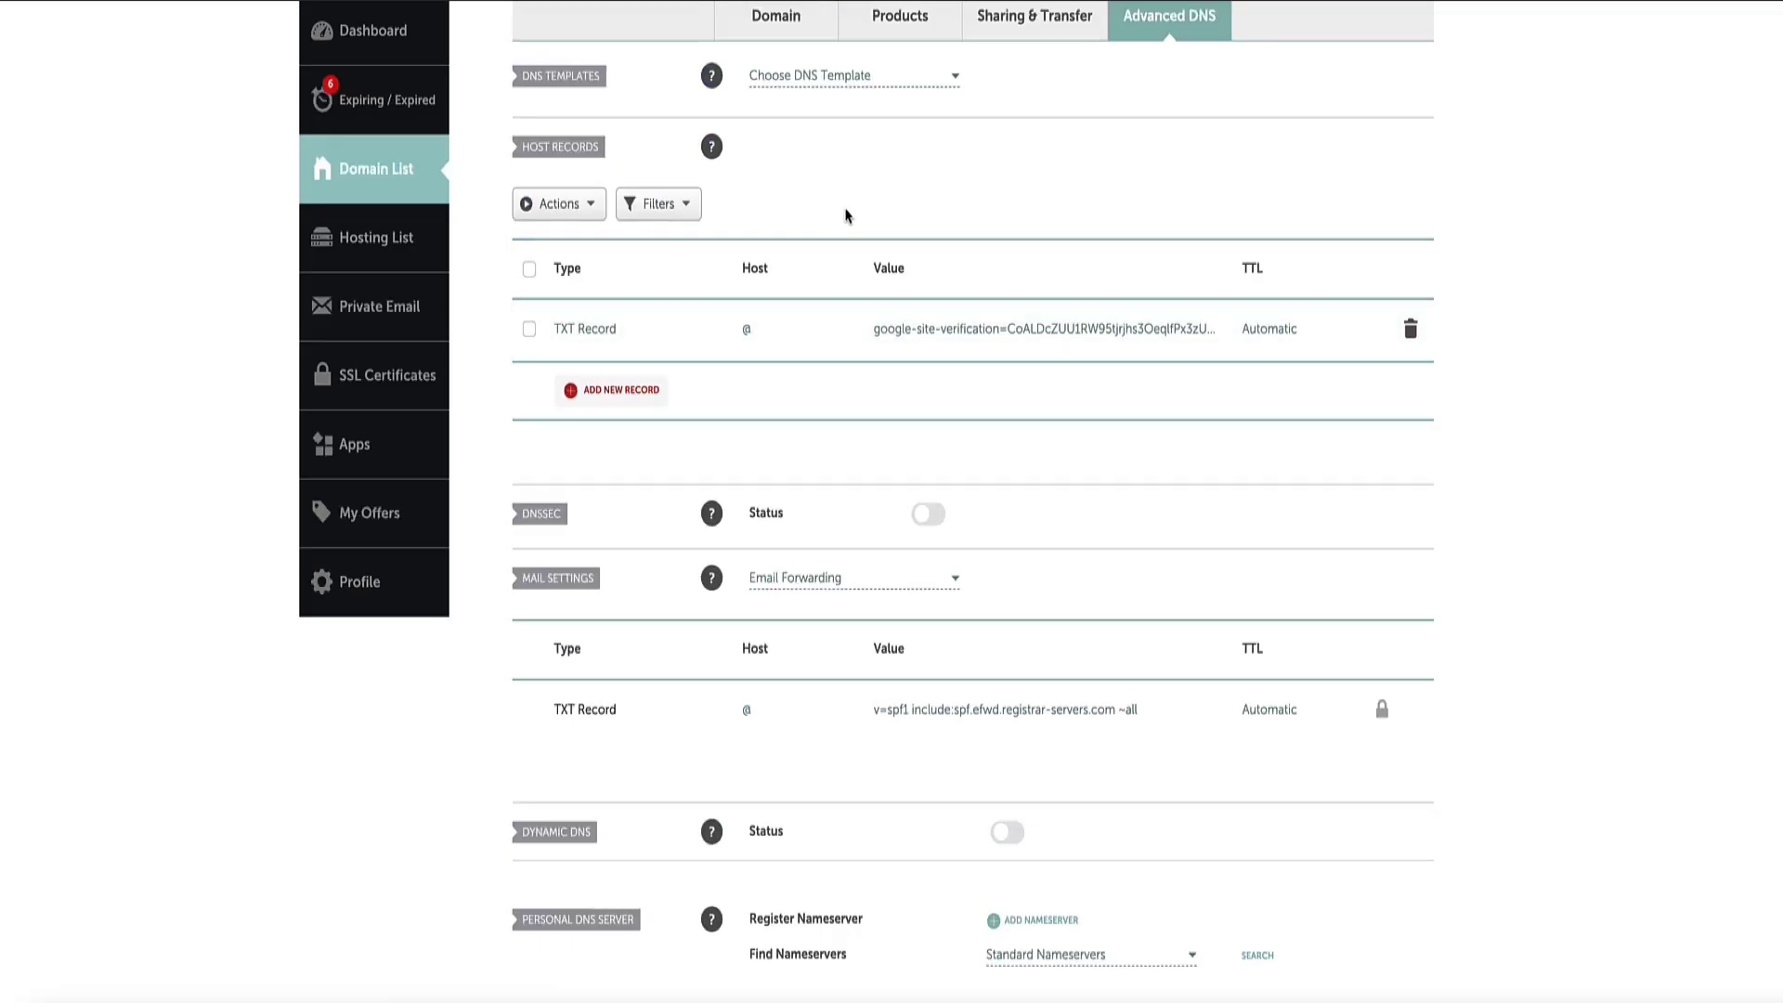
{"action": "scroll", "coordinate": [844, 211], "scroll_direction": "up", "scroll_amount": 4}
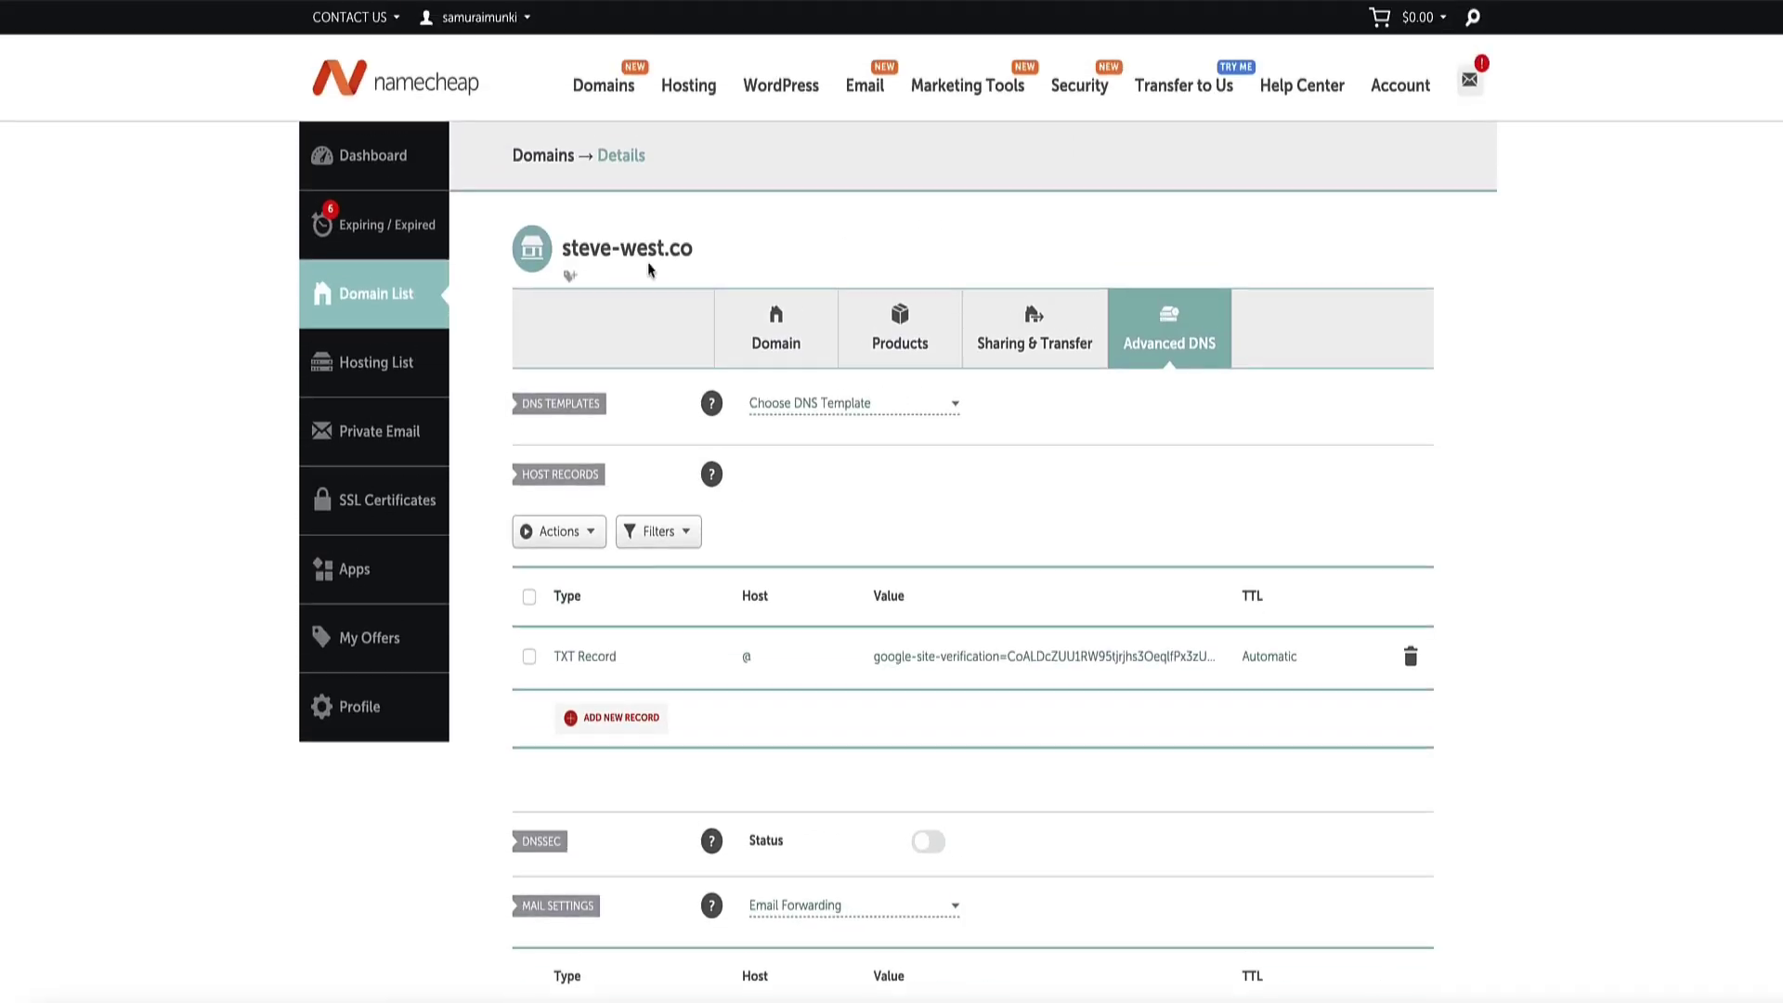
{"action": "left_click_drag", "start_coordinate": [703, 242], "coordinate": [561, 243]}
{"action": "left_click", "coordinate": [1096, 256]}
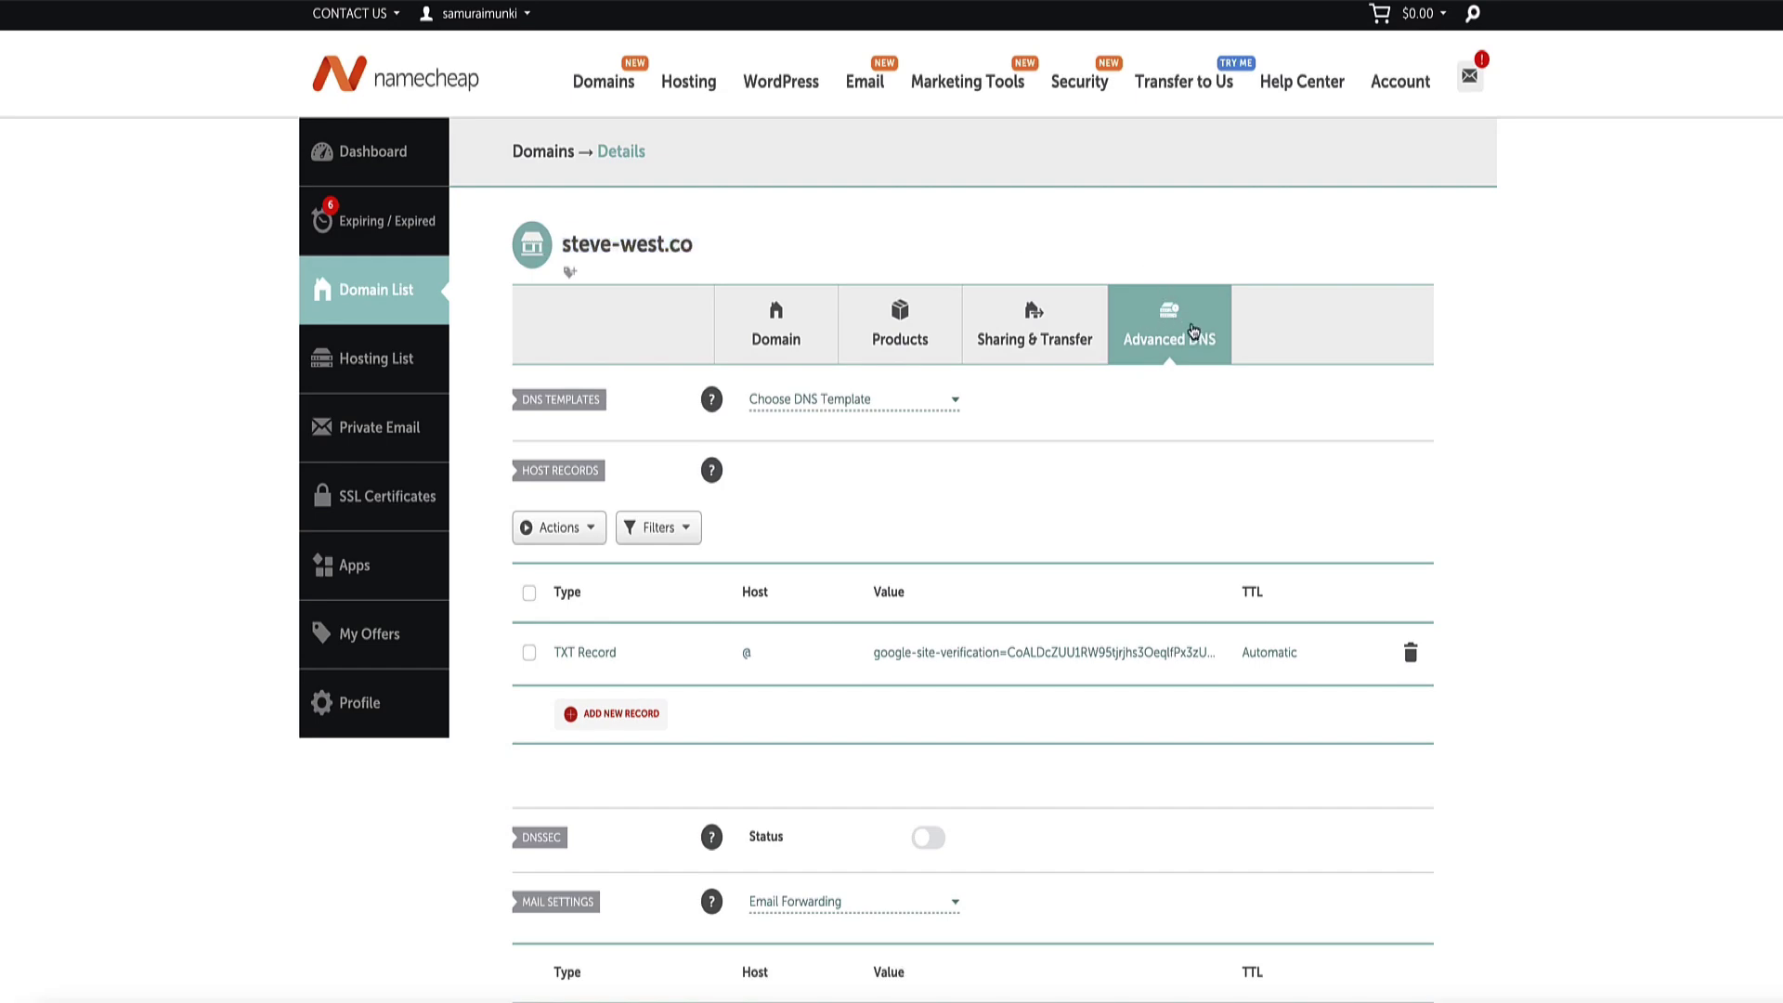
{"action": "scroll", "coordinate": [1149, 326], "scroll_direction": "down", "scroll_amount": 3}
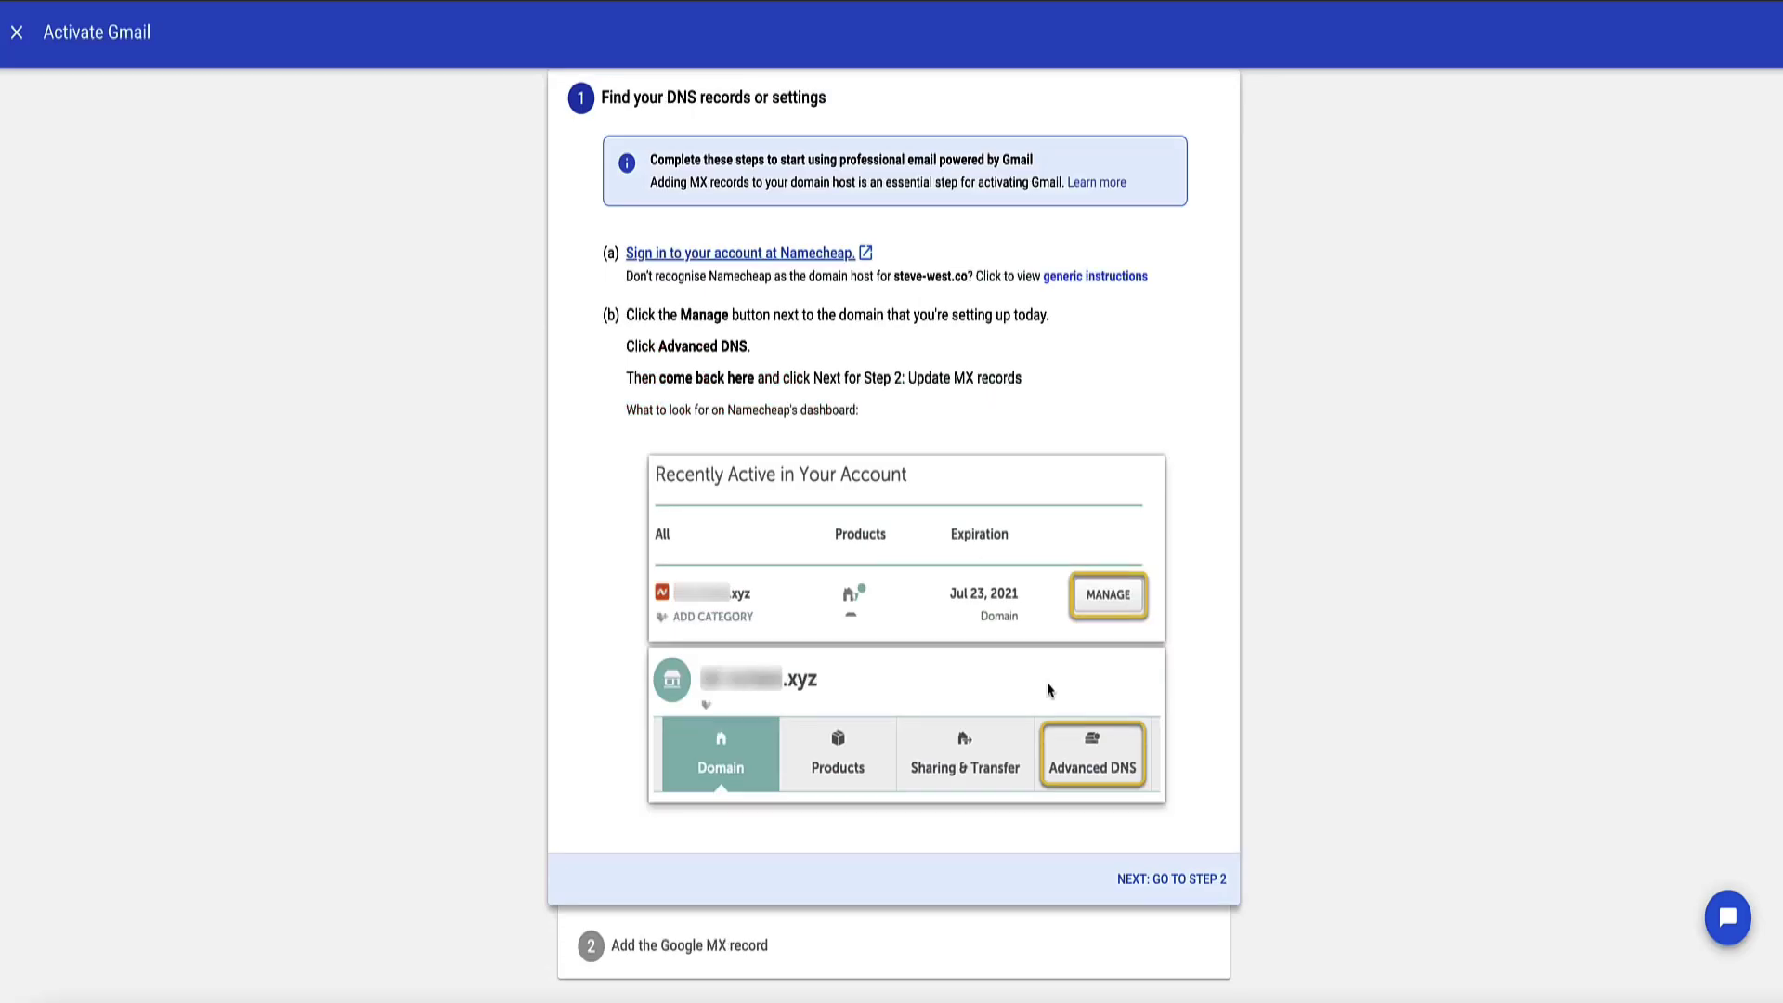
{"action": "left_click", "coordinate": [1210, 926]}
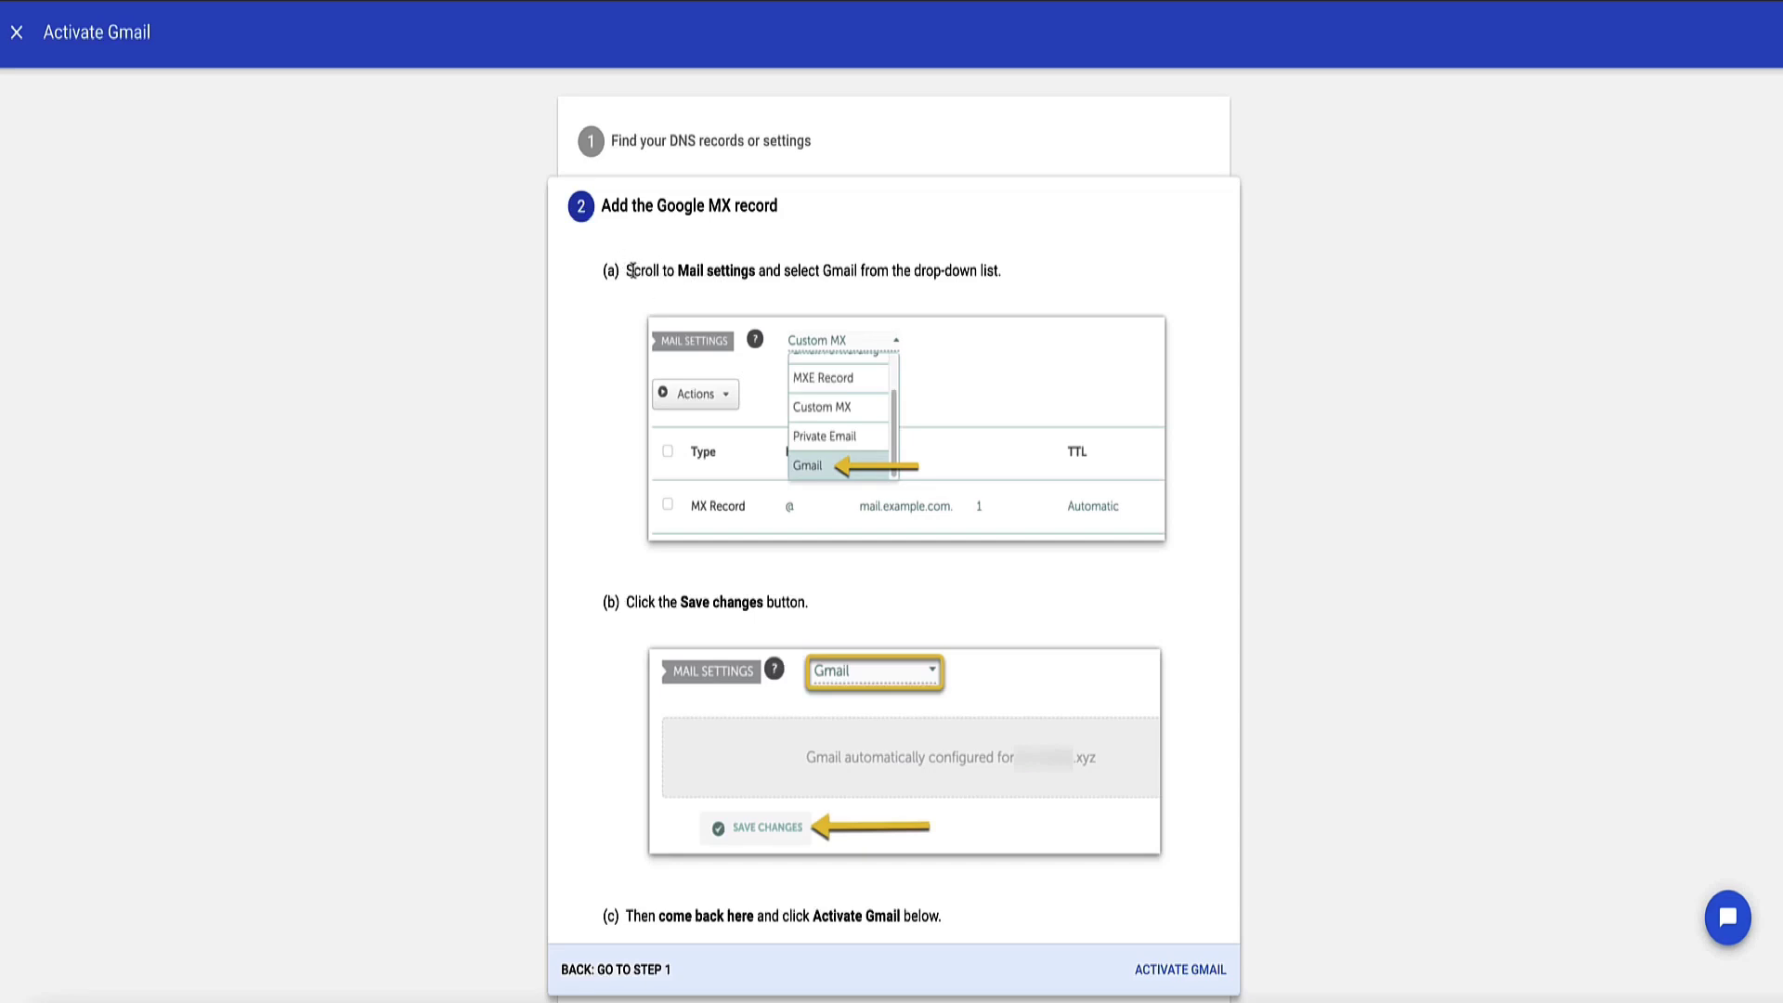
{"action": "left_click_drag", "start_coordinate": [629, 270], "coordinate": [1008, 279]}
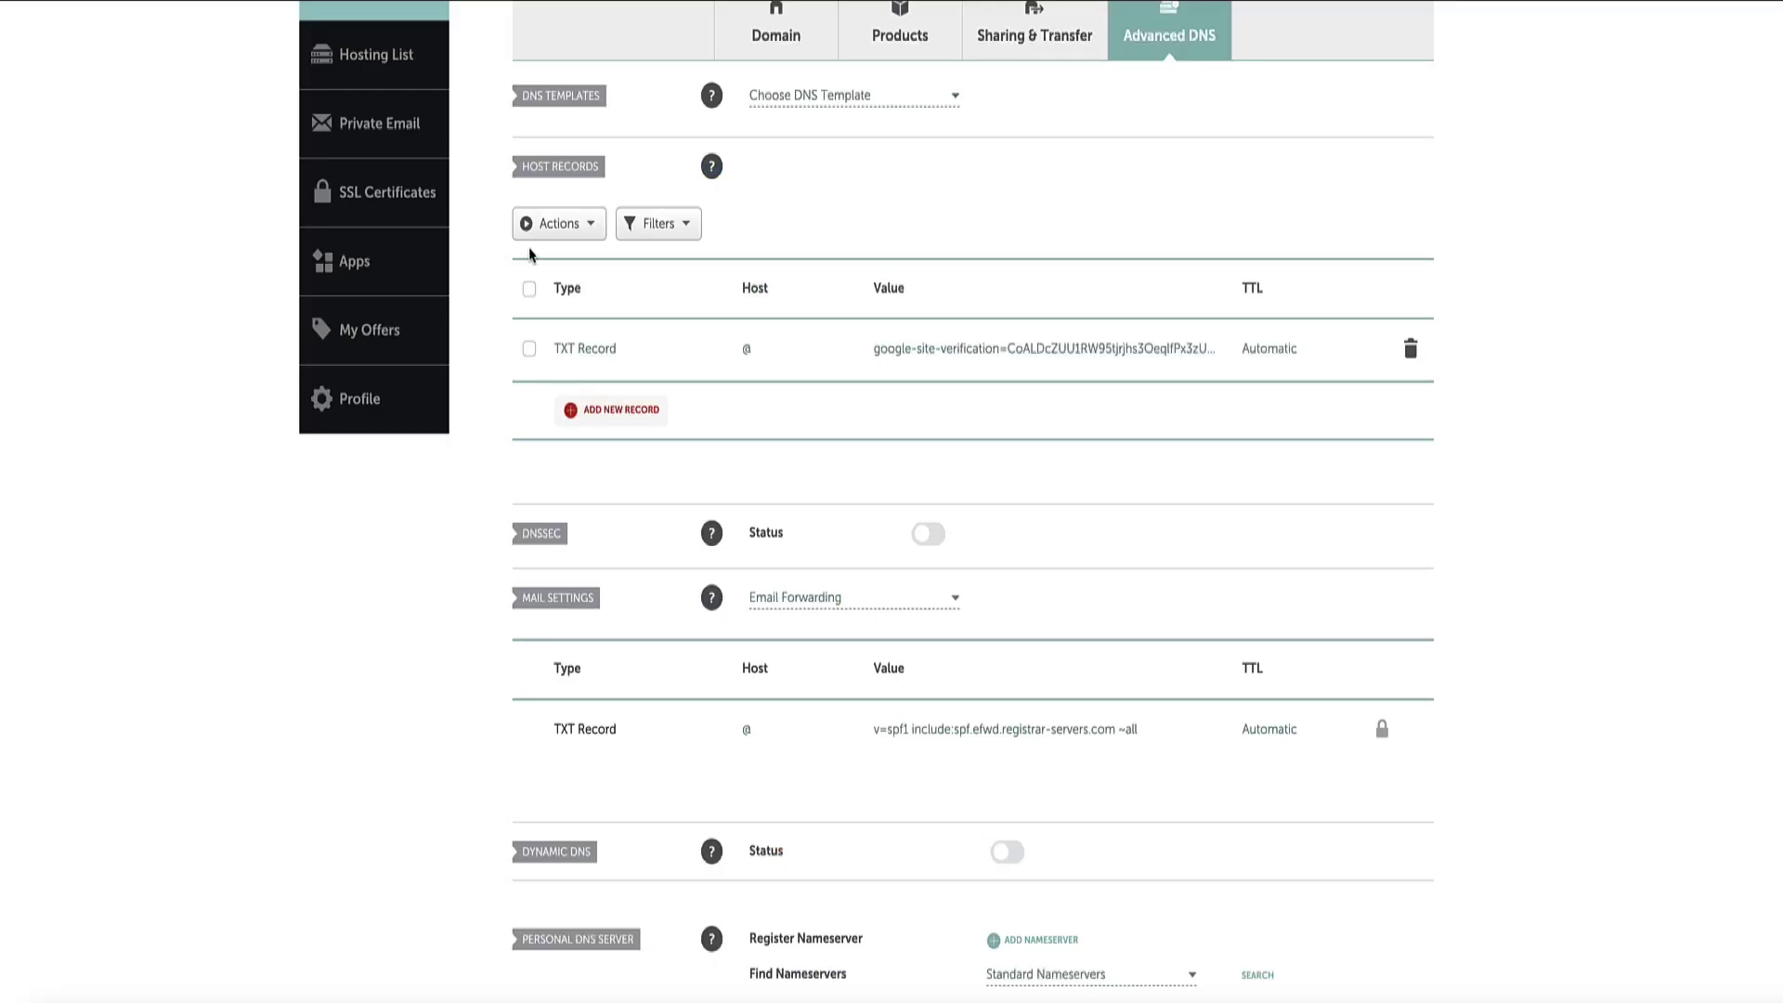
Step: Switch steve-west.co's Namecheap Mail Settings from Email Forwarding to Gmail and save the change
{"action": "scroll", "coordinate": [597, 251], "scroll_direction": "down", "scroll_amount": 3}
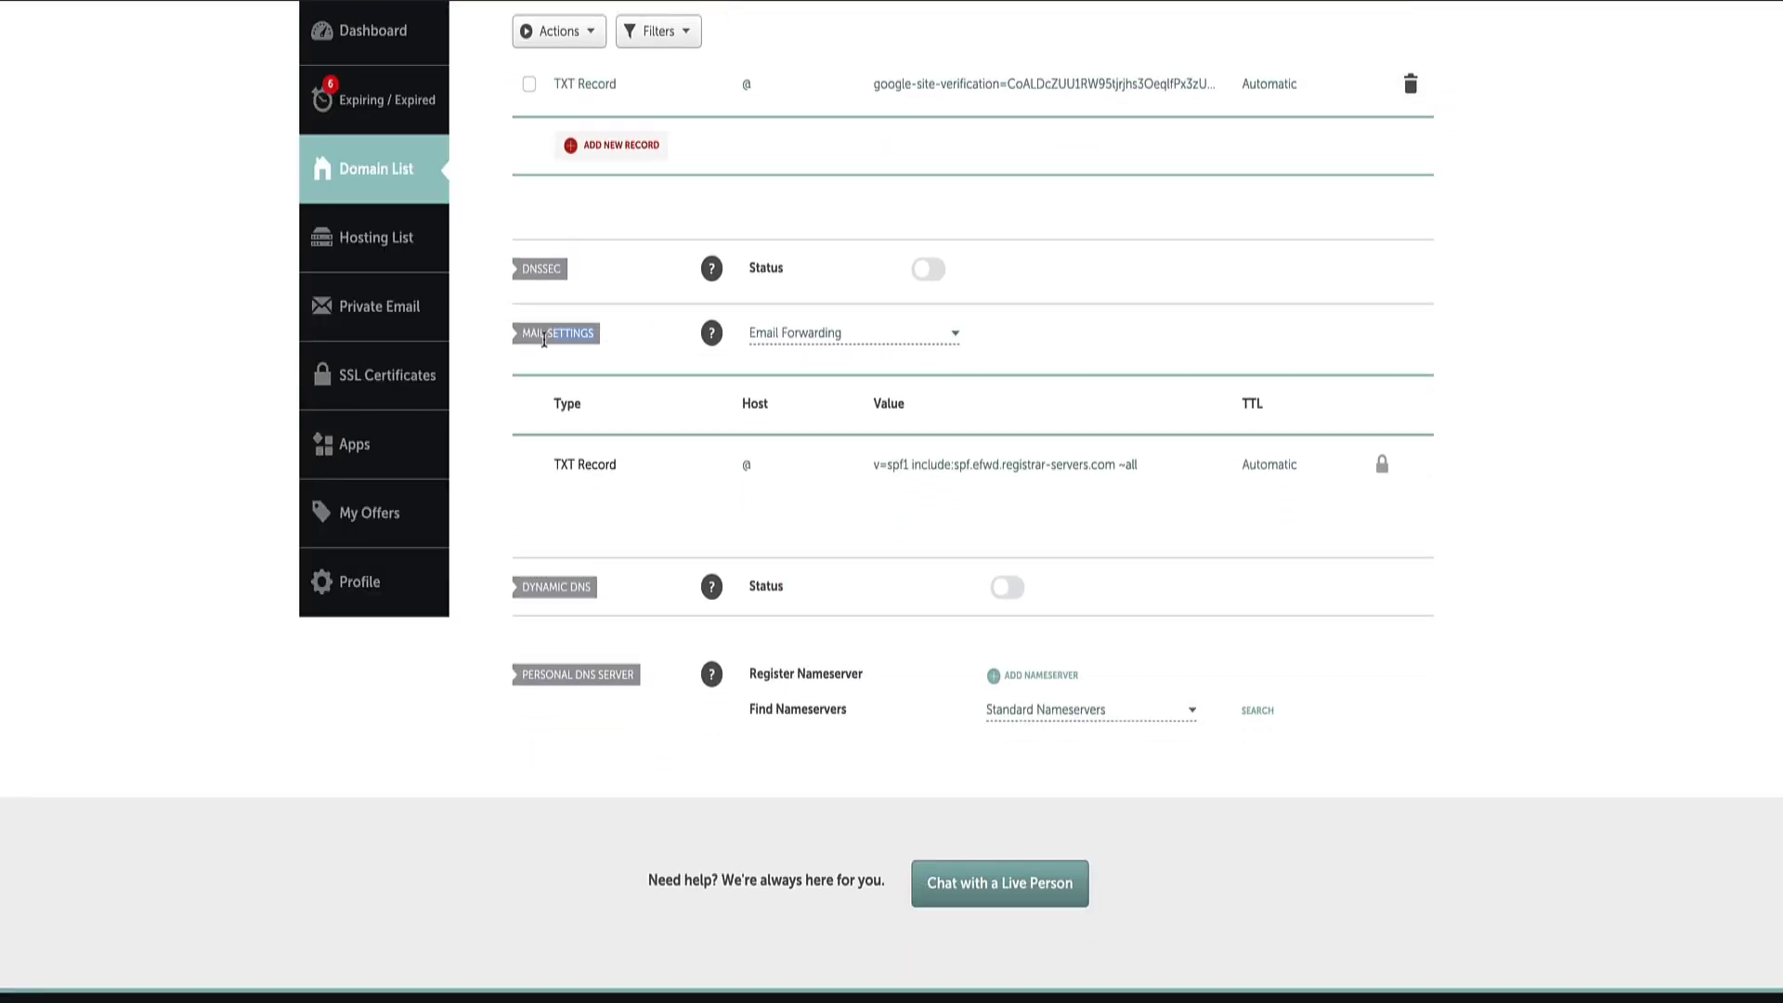
{"action": "left_click", "coordinate": [953, 334]}
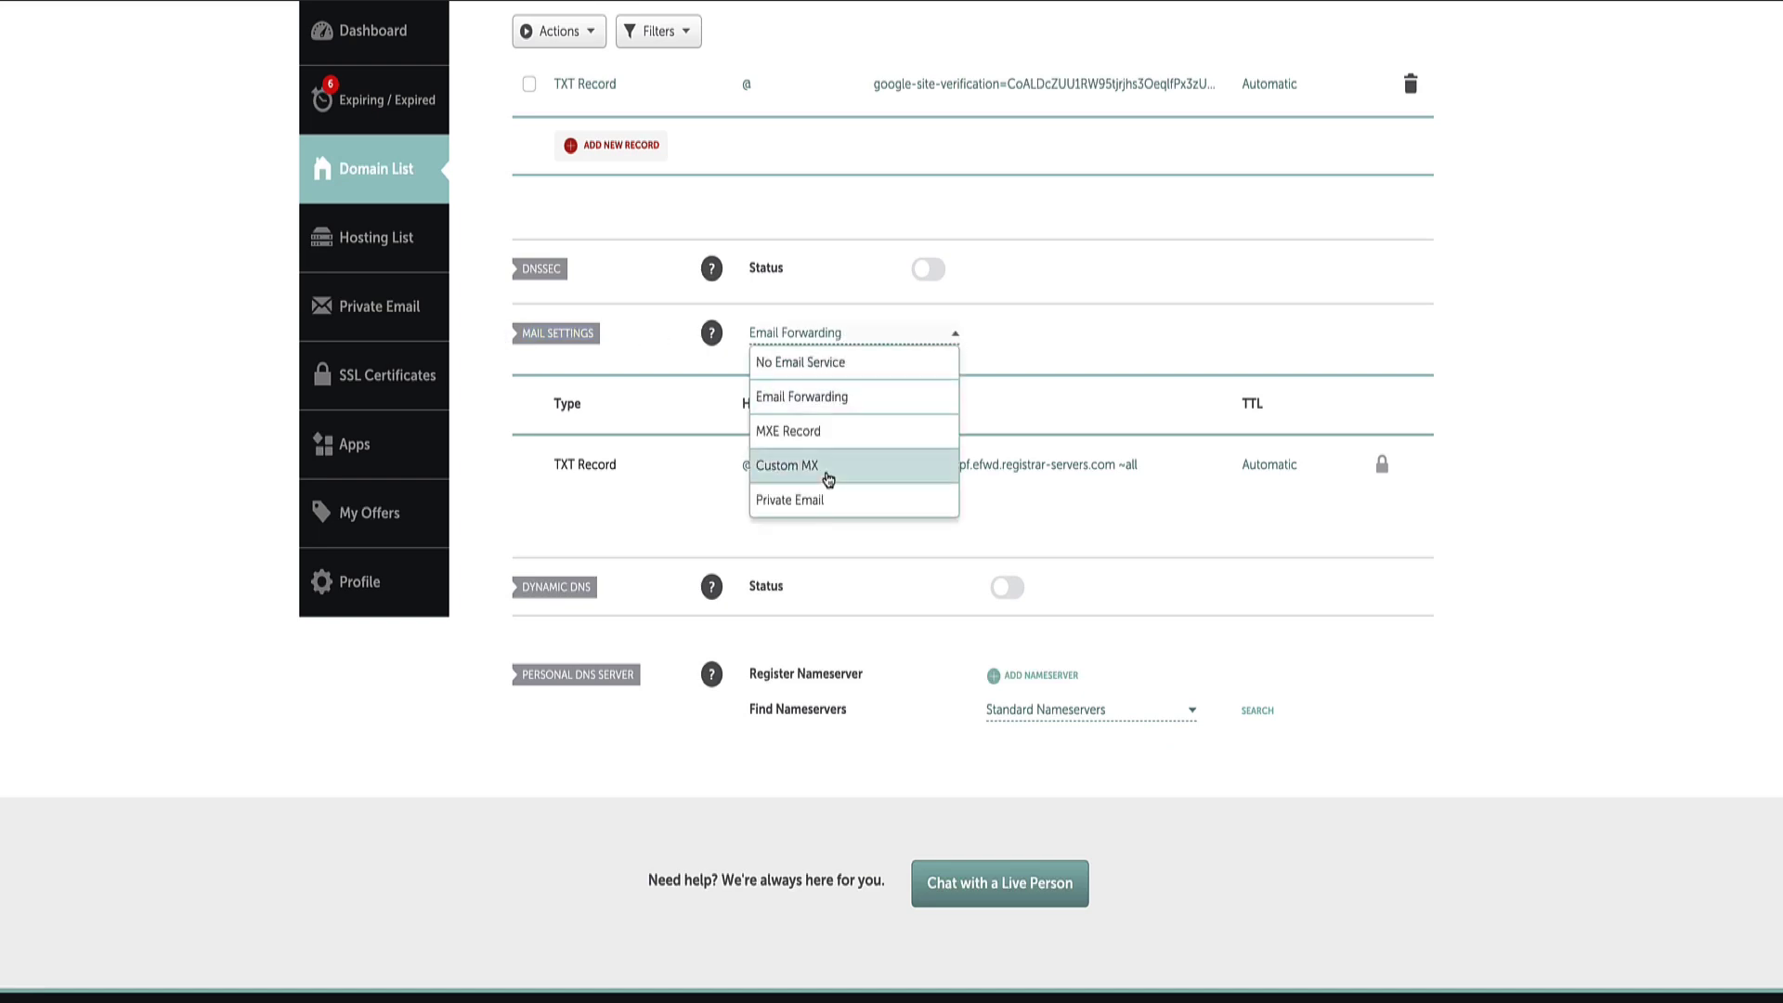
{"action": "left_click", "coordinate": [780, 509]}
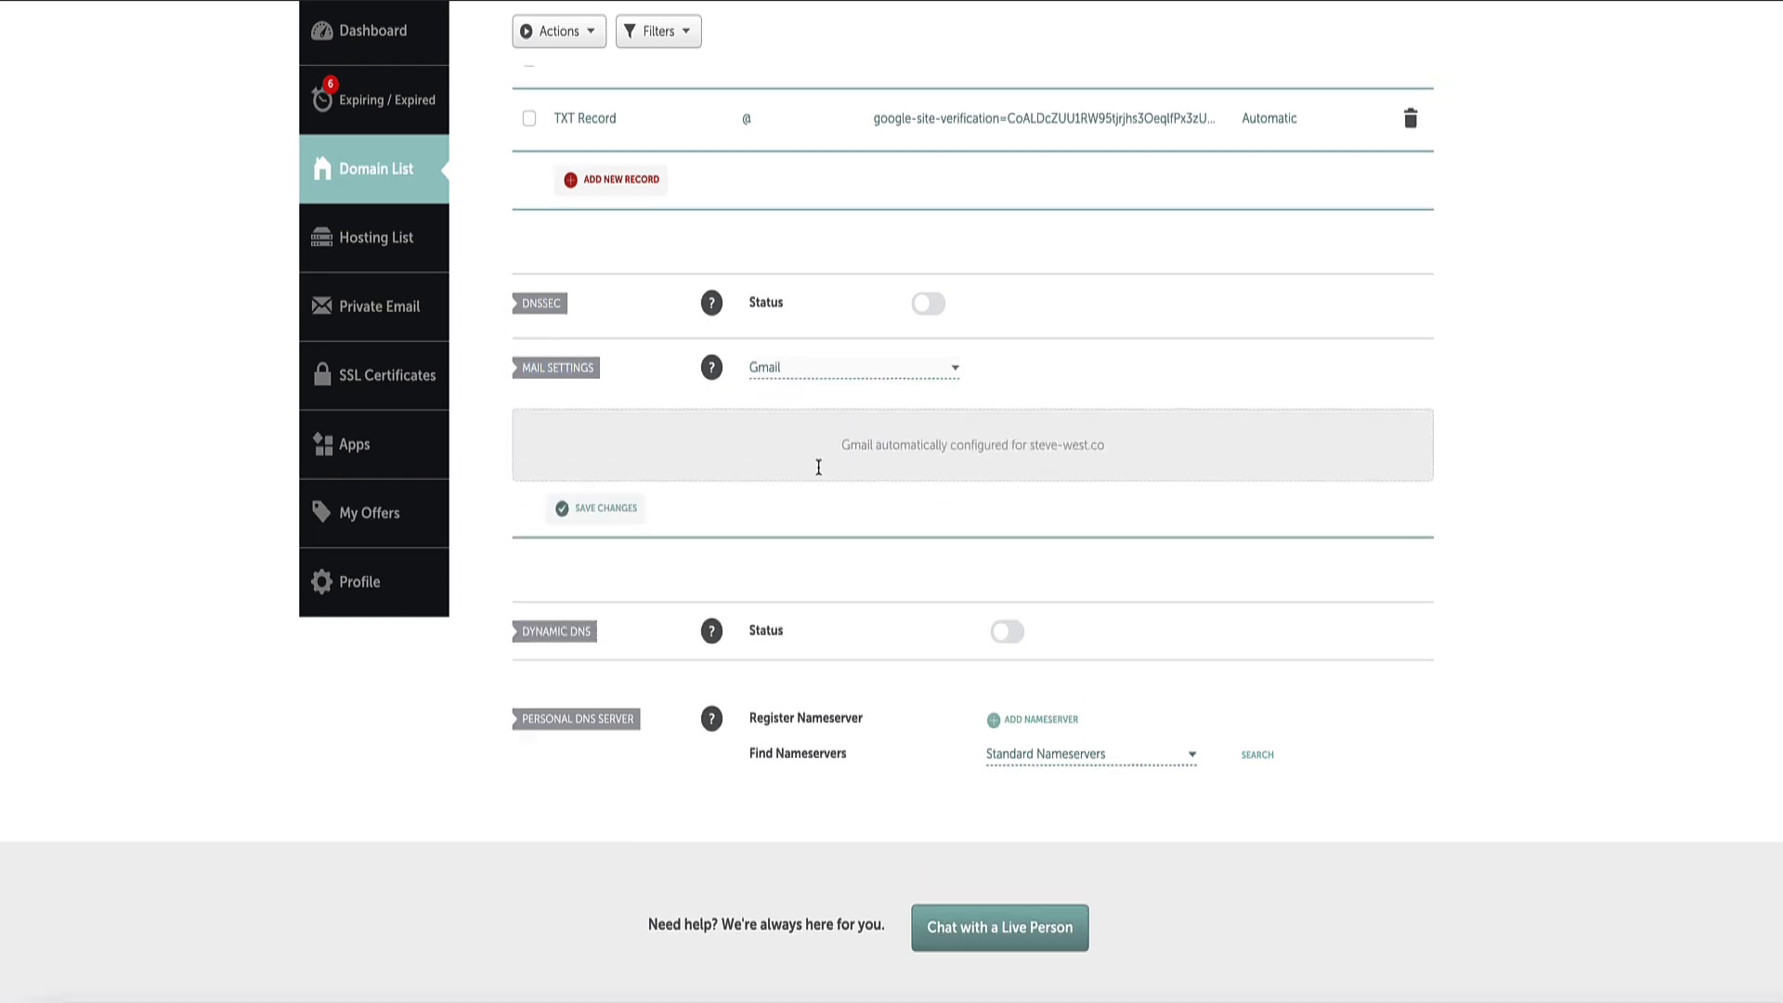
{"action": "left_click_drag", "start_coordinate": [840, 446], "coordinate": [1202, 430]}
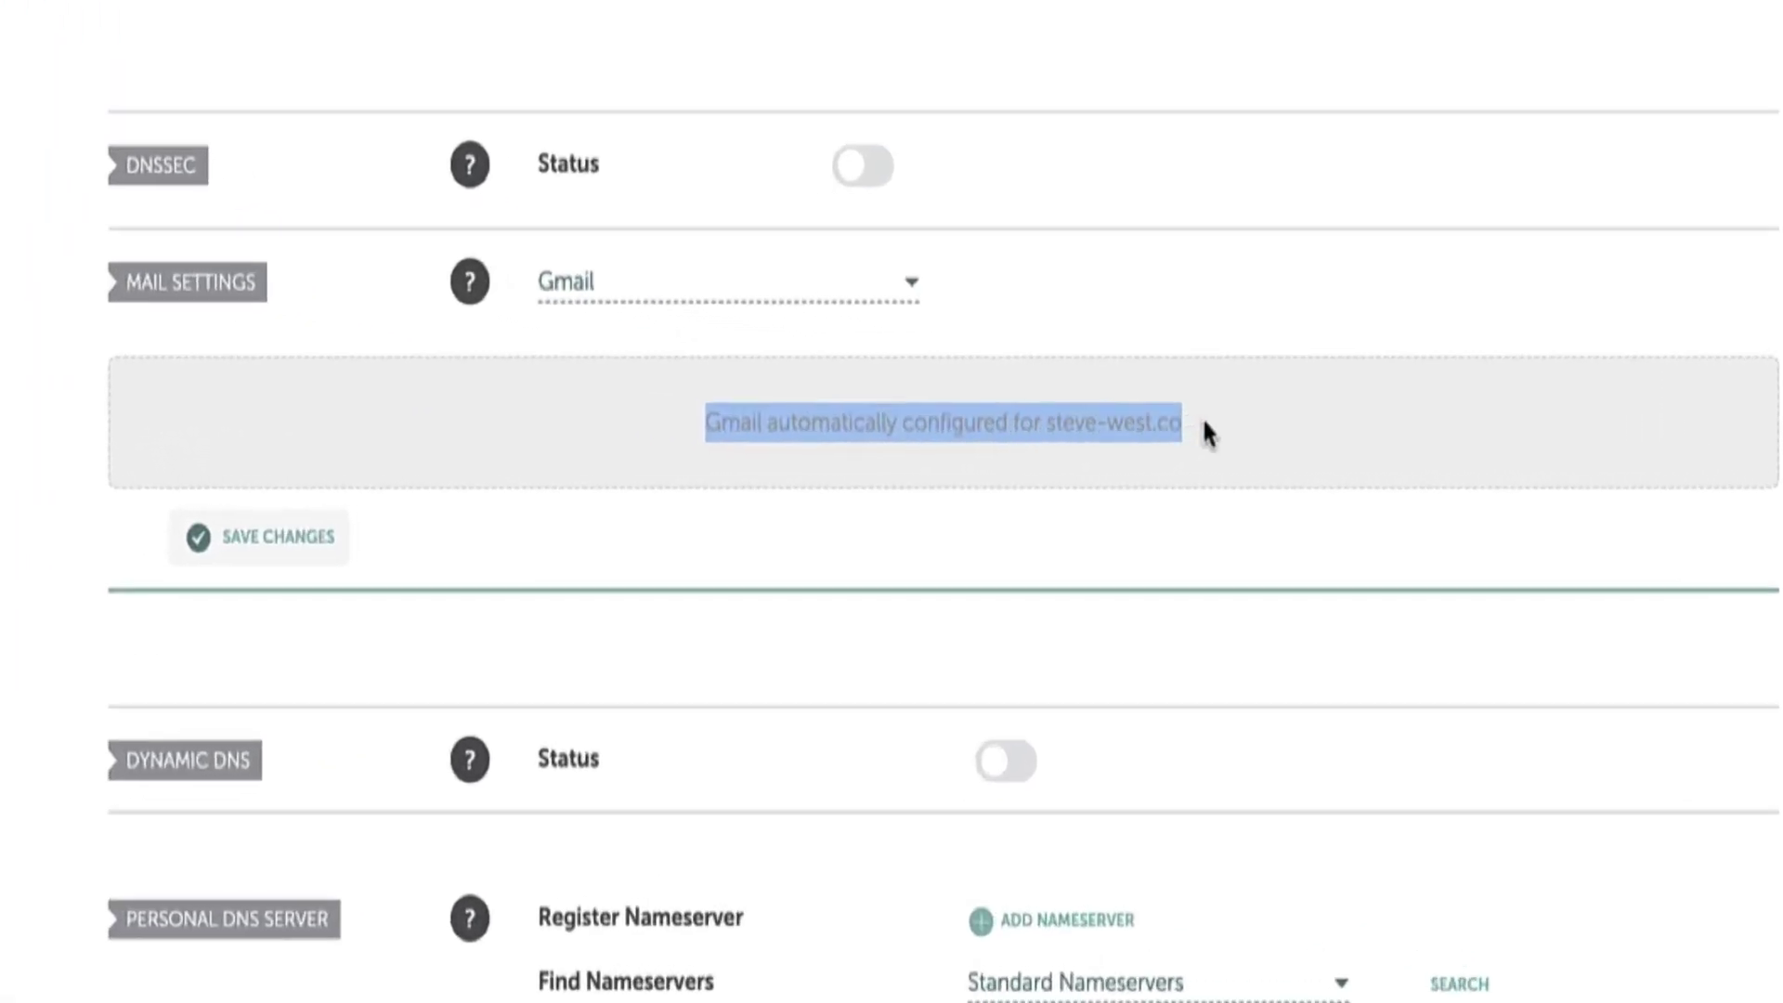
{"action": "left_click", "coordinate": [1202, 430]}
{"action": "left_click", "coordinate": [281, 536]}
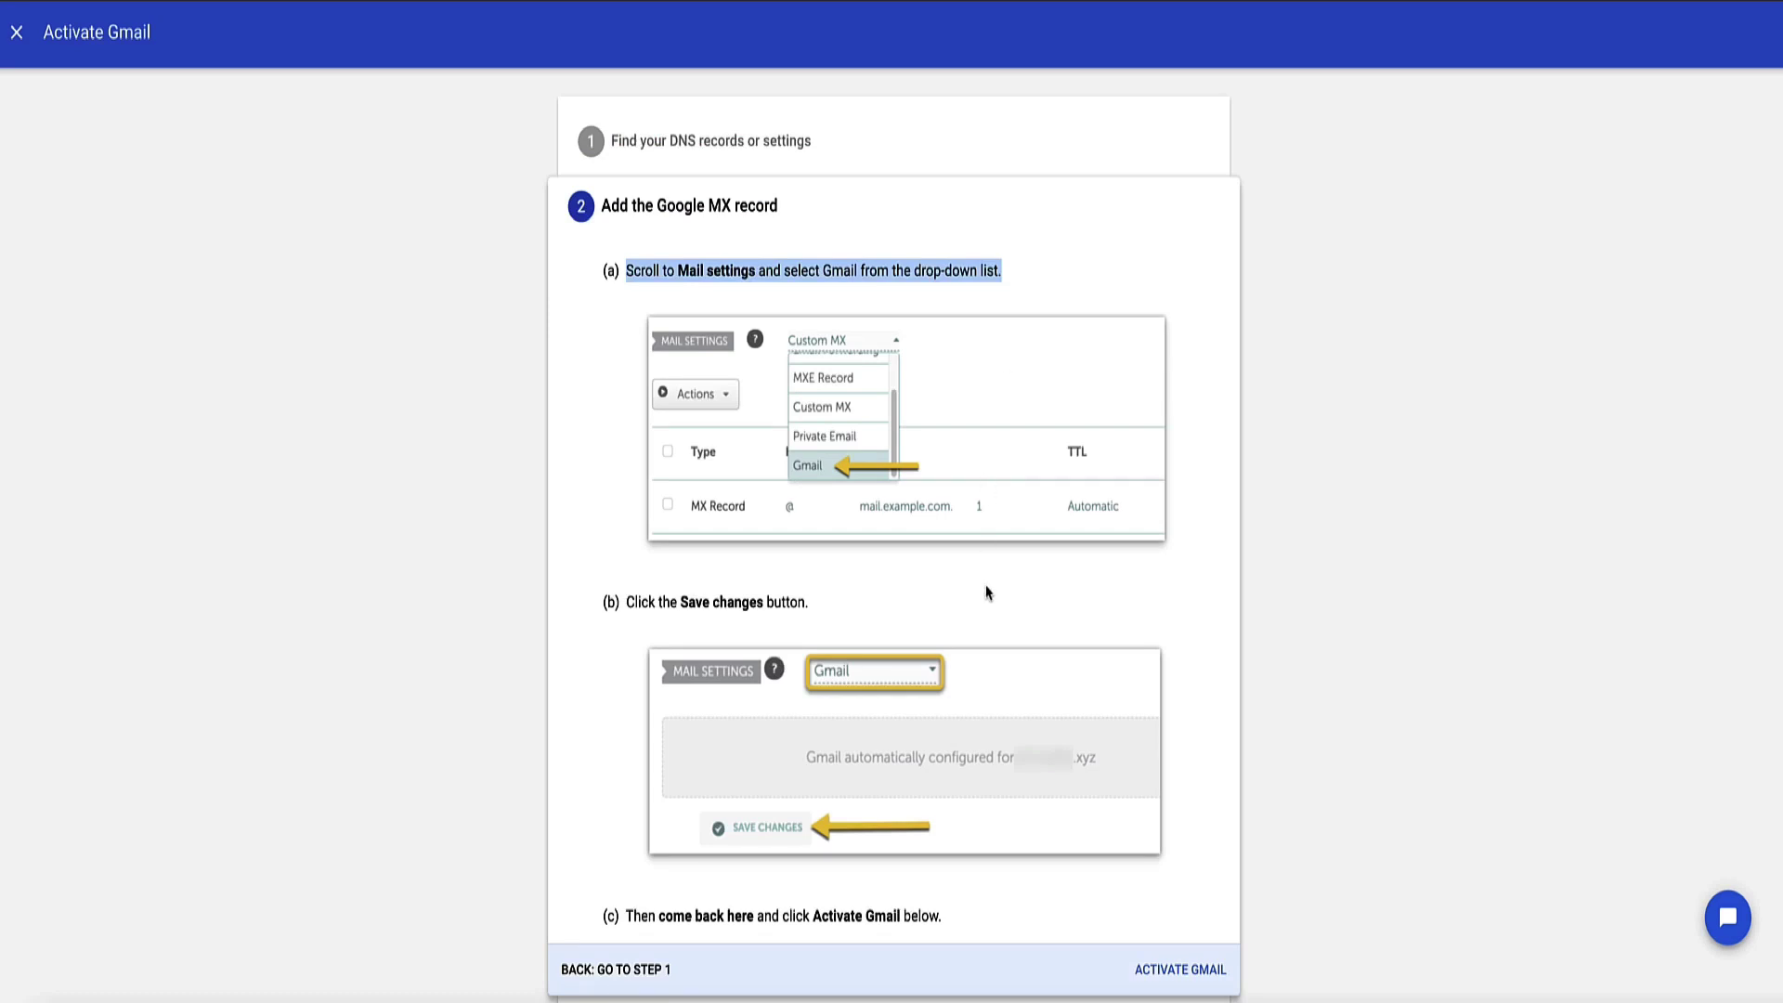
{"action": "left_click", "coordinate": [988, 591]}
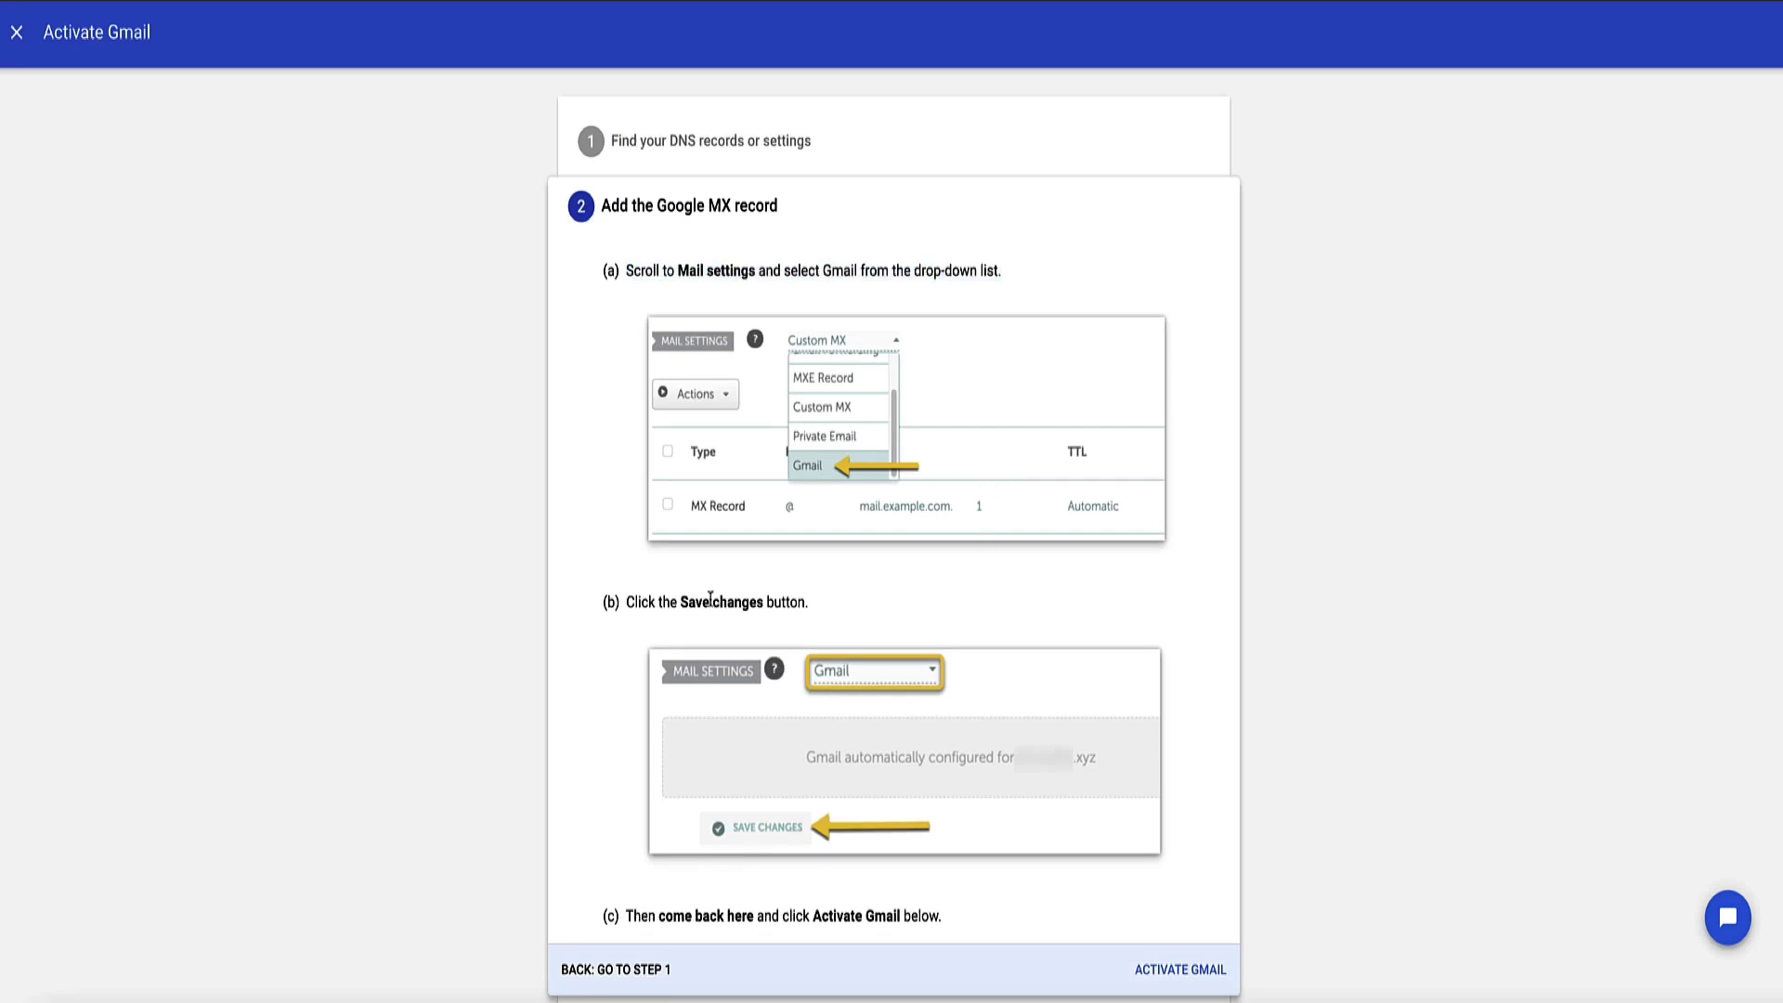
{"action": "scroll", "coordinate": [712, 598], "scroll_direction": "down", "scroll_amount": 1}
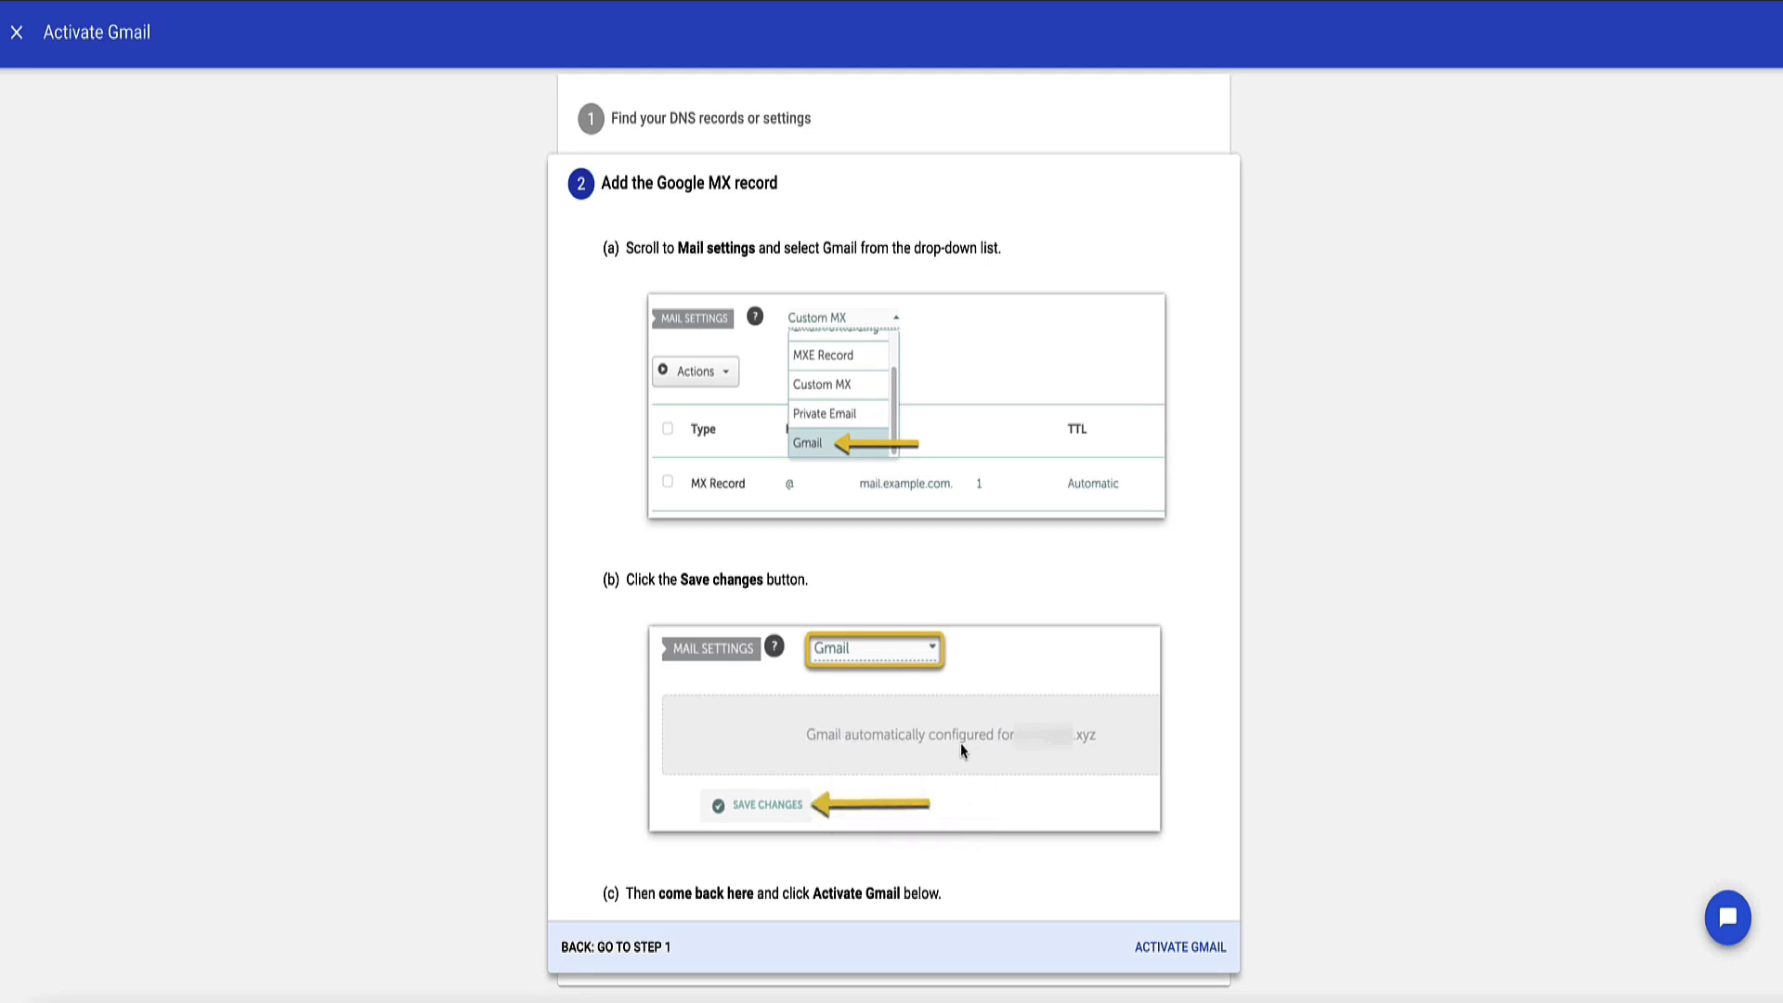
{"action": "scroll", "coordinate": [911, 762], "scroll_direction": "down", "scroll_amount": 1}
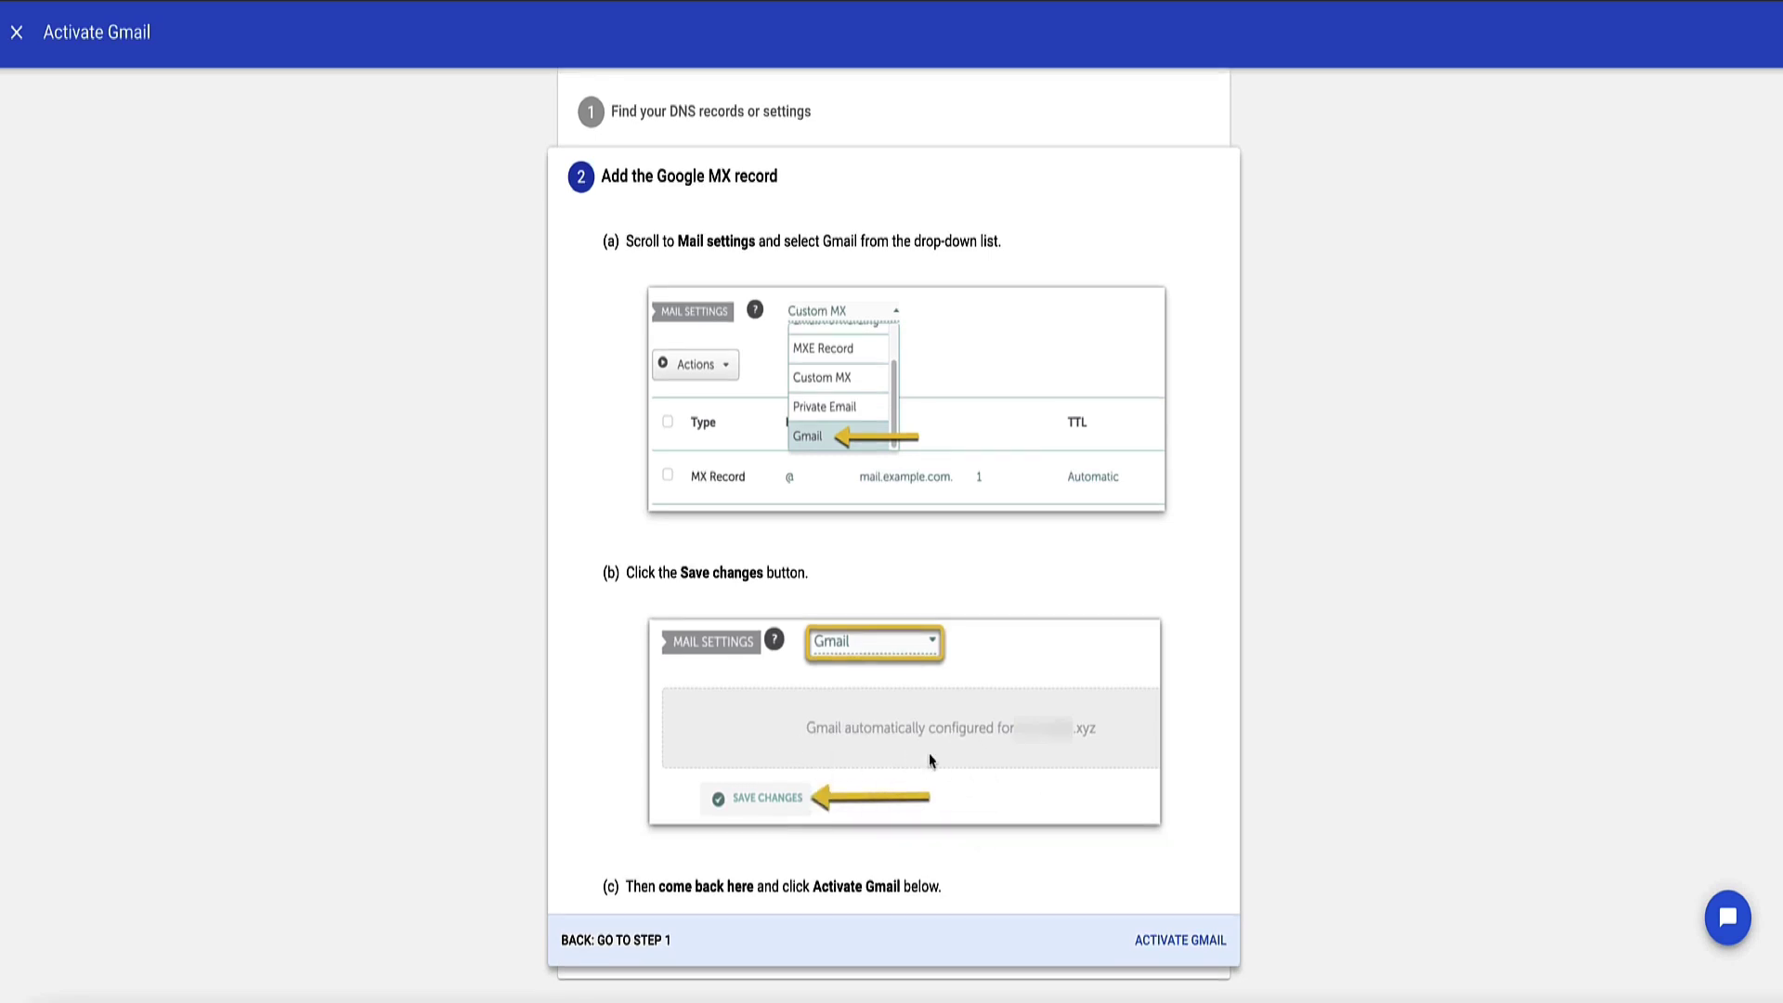
Step: Activate Gmail and review the 'Well done! MX records are updated' confirmation and delivery-time notes
{"action": "left_click", "coordinate": [1163, 942]}
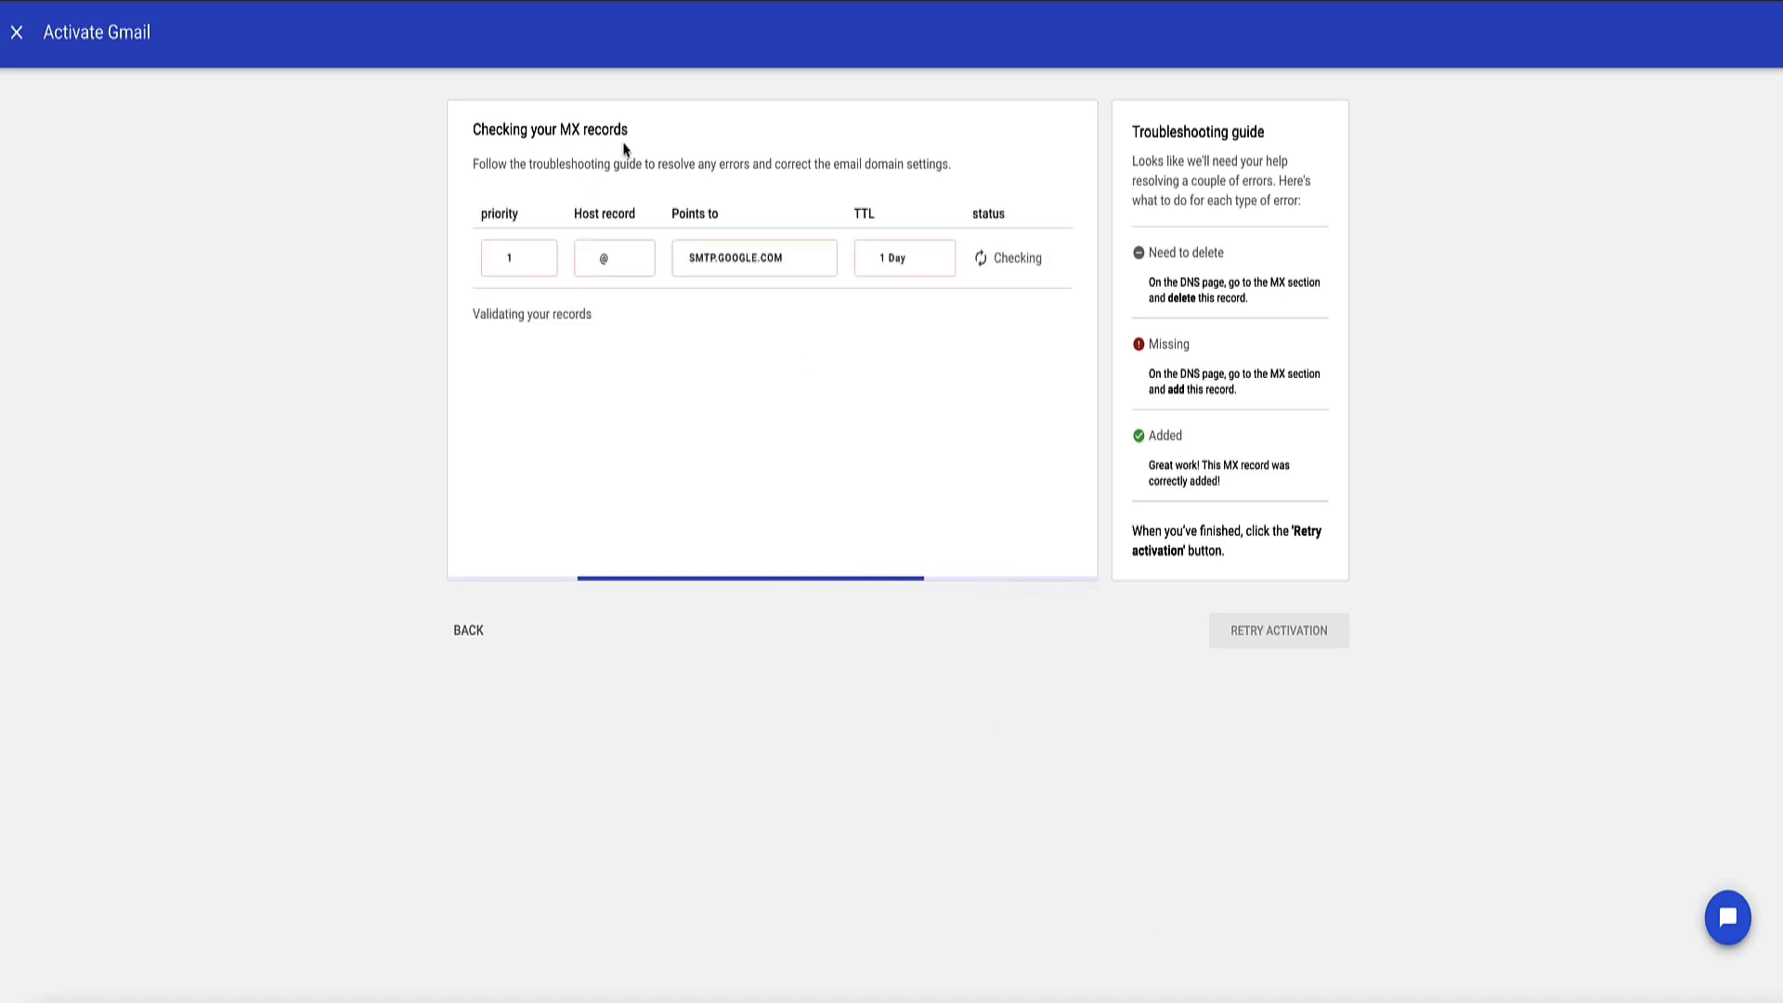
{"action": "left_click_drag", "start_coordinate": [632, 135], "coordinate": [470, 131]}
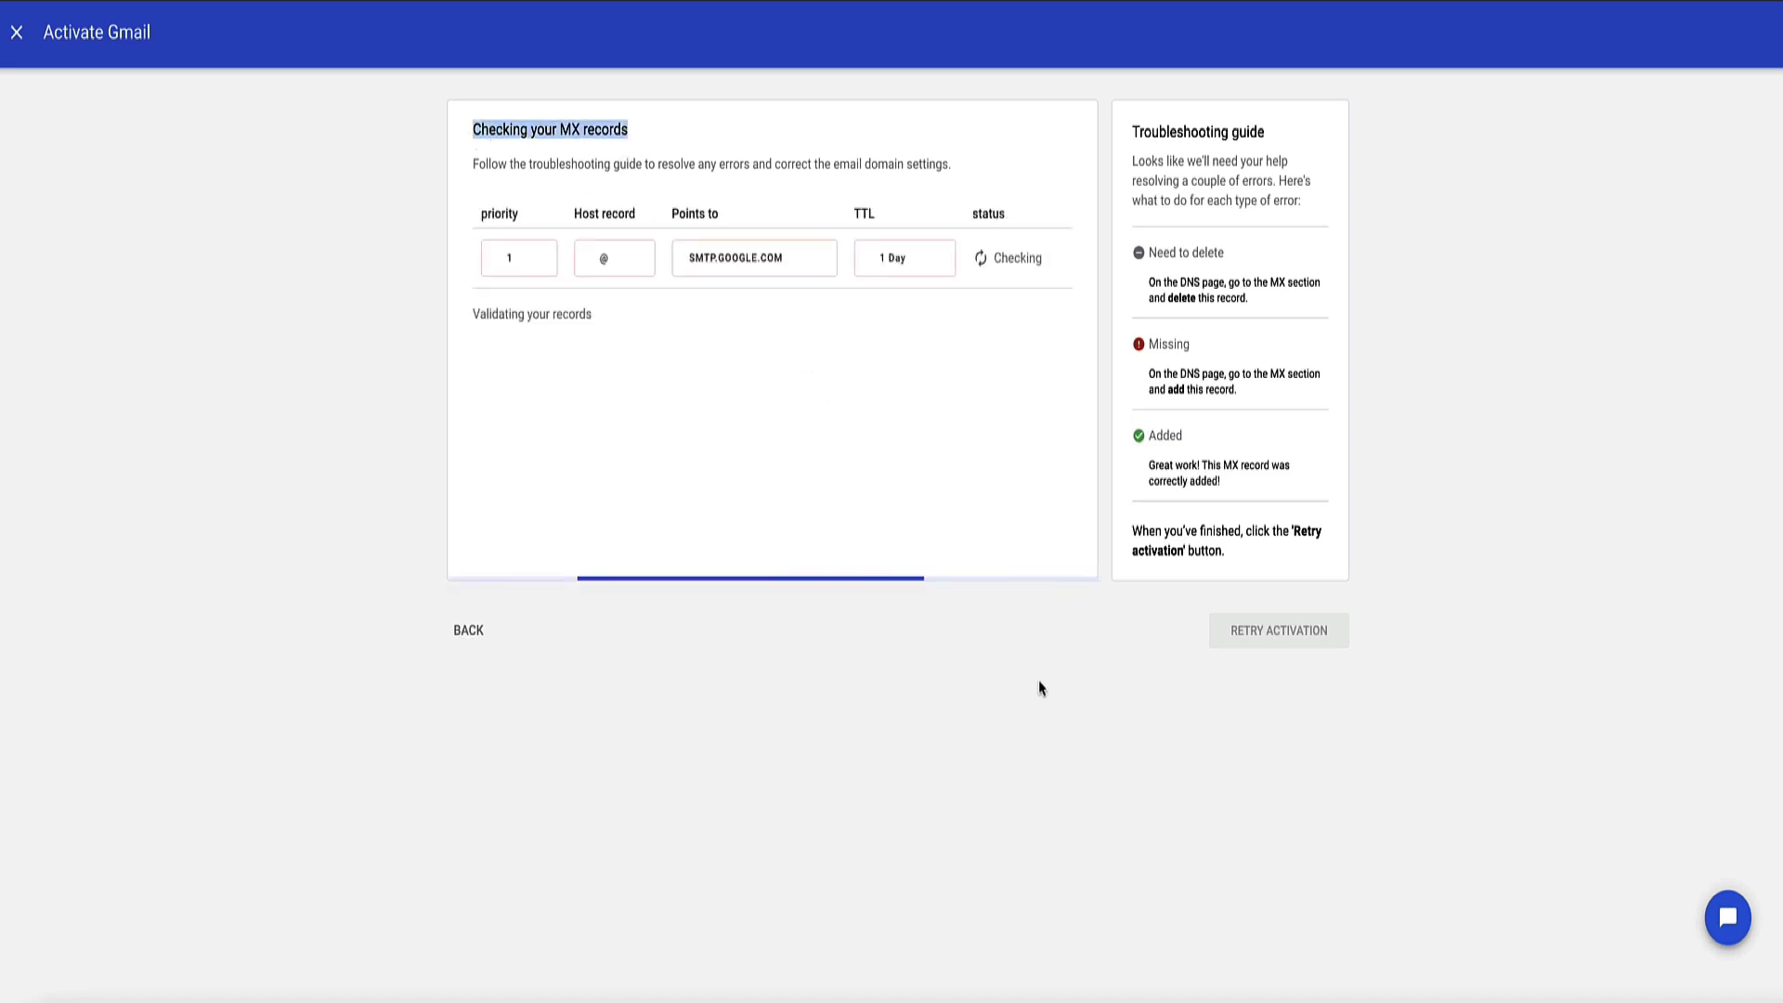
{"action": "left_click", "coordinate": [1051, 732]}
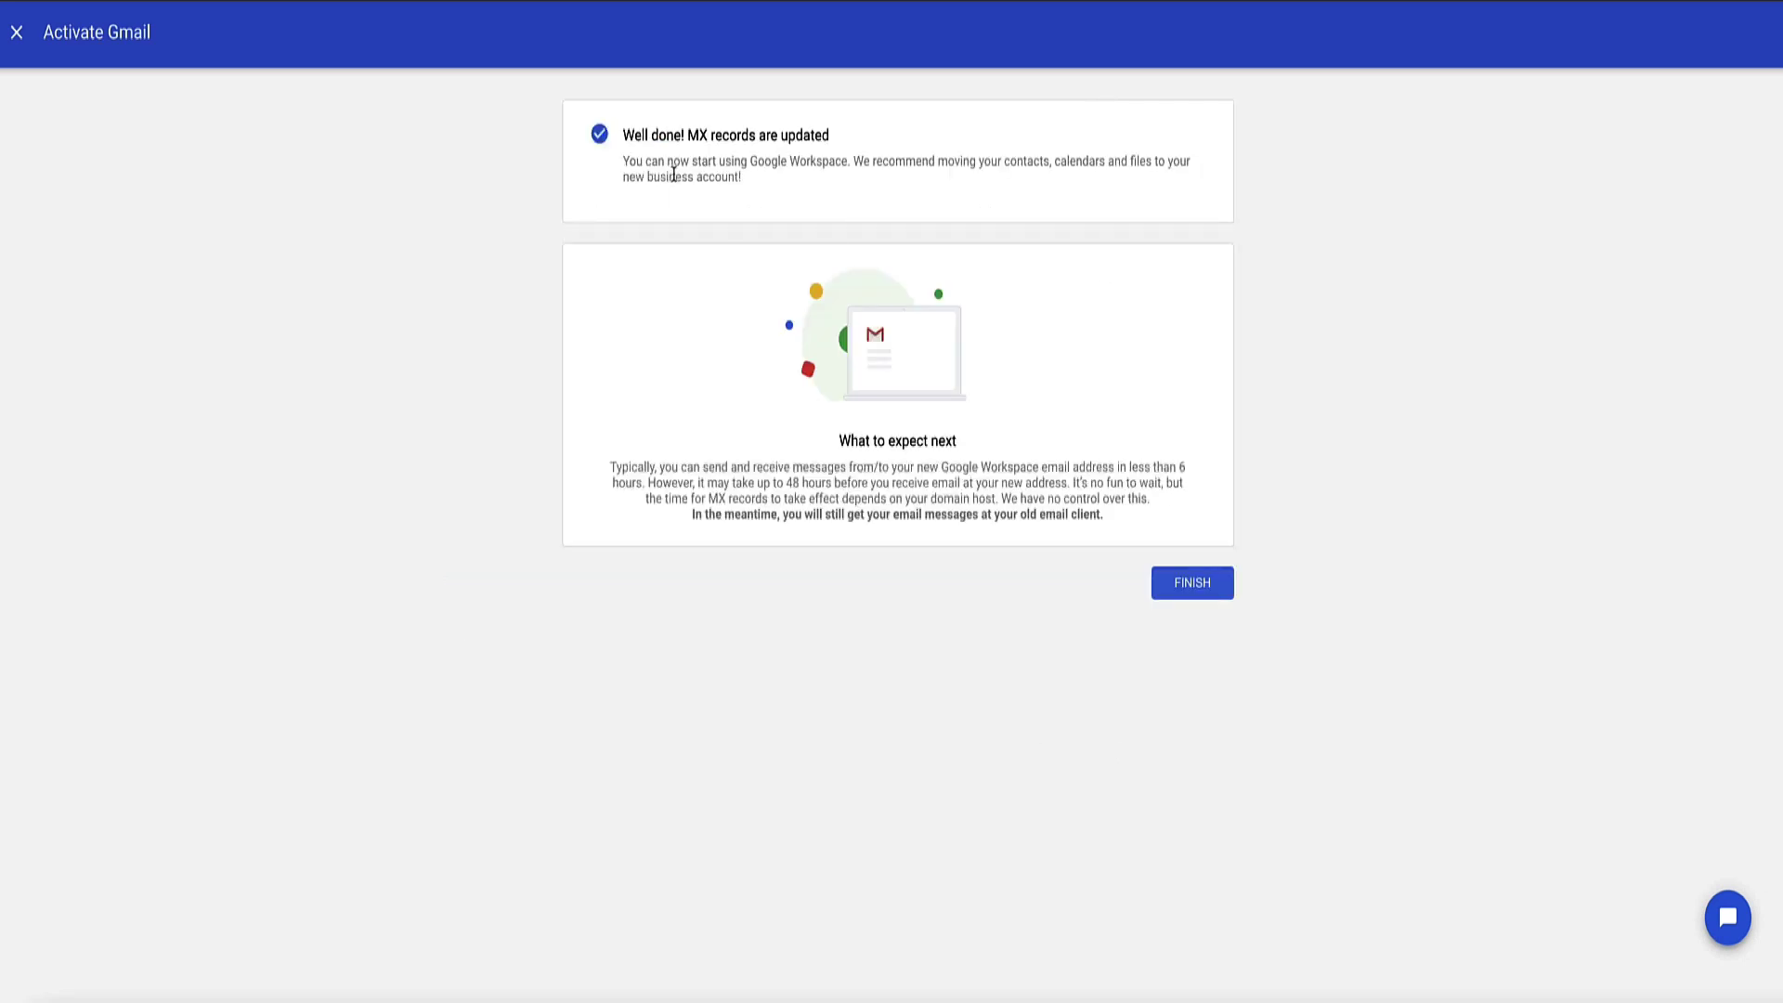
{"action": "left_click_drag", "start_coordinate": [831, 138], "coordinate": [626, 137]}
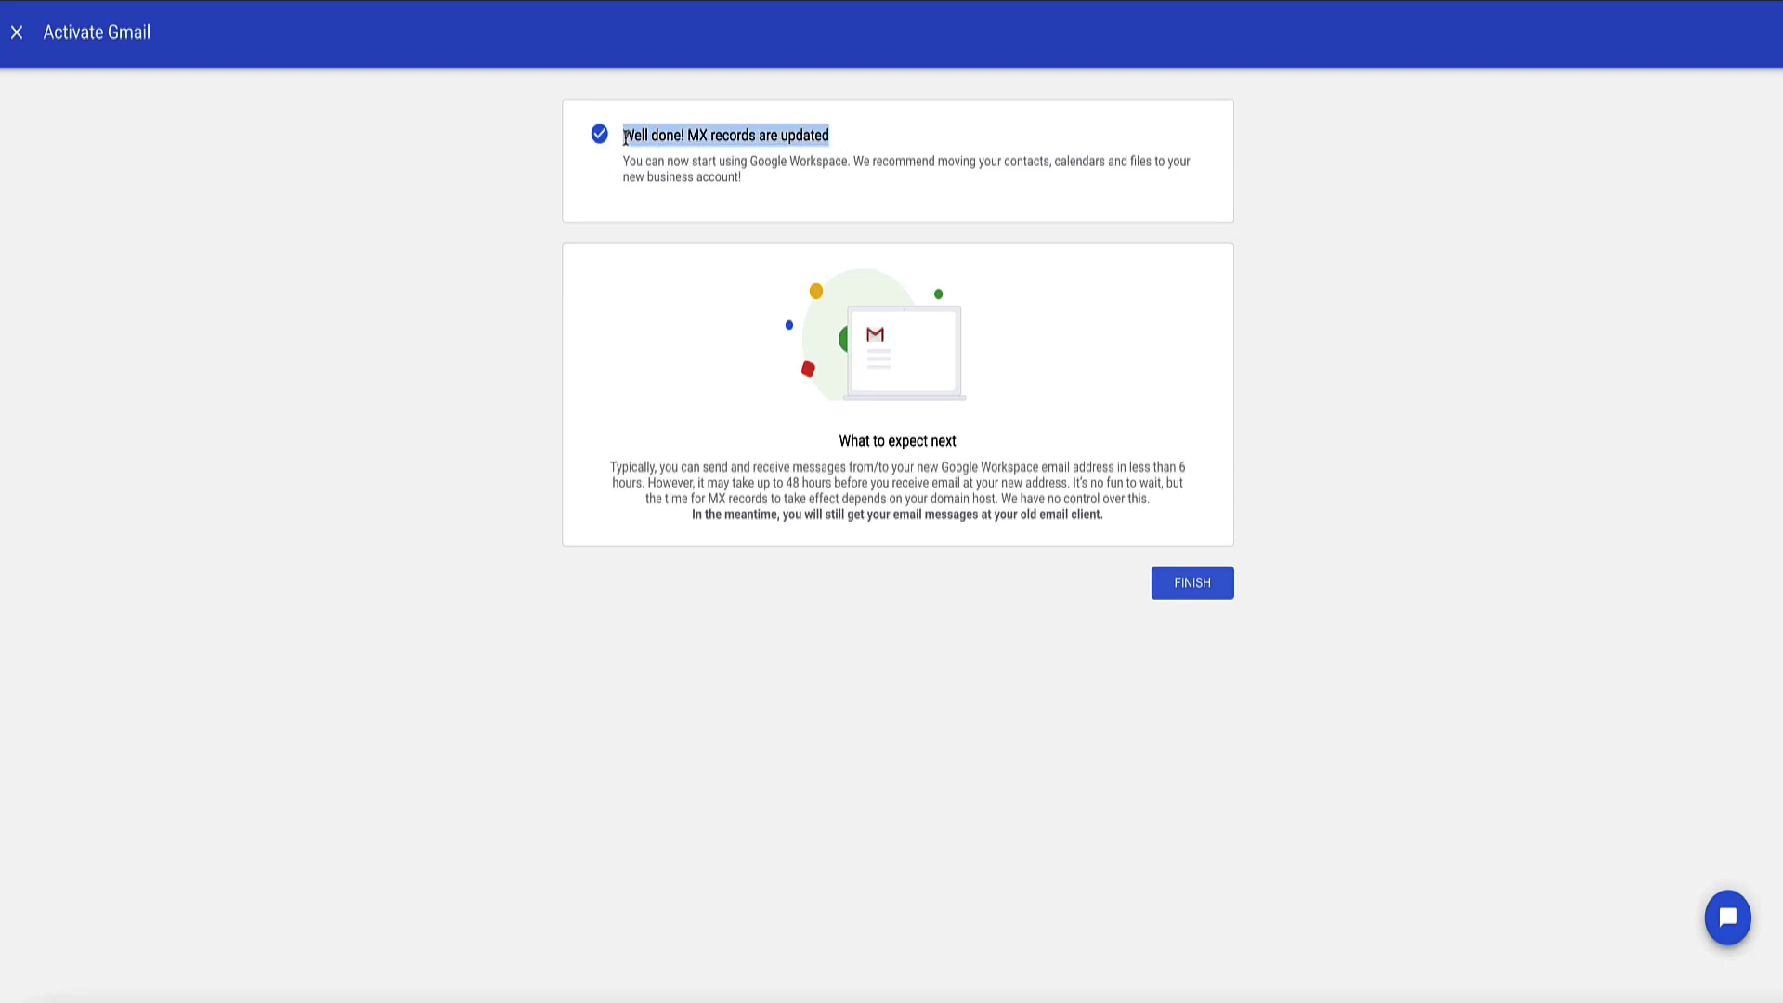
{"action": "left_click", "coordinate": [726, 162]}
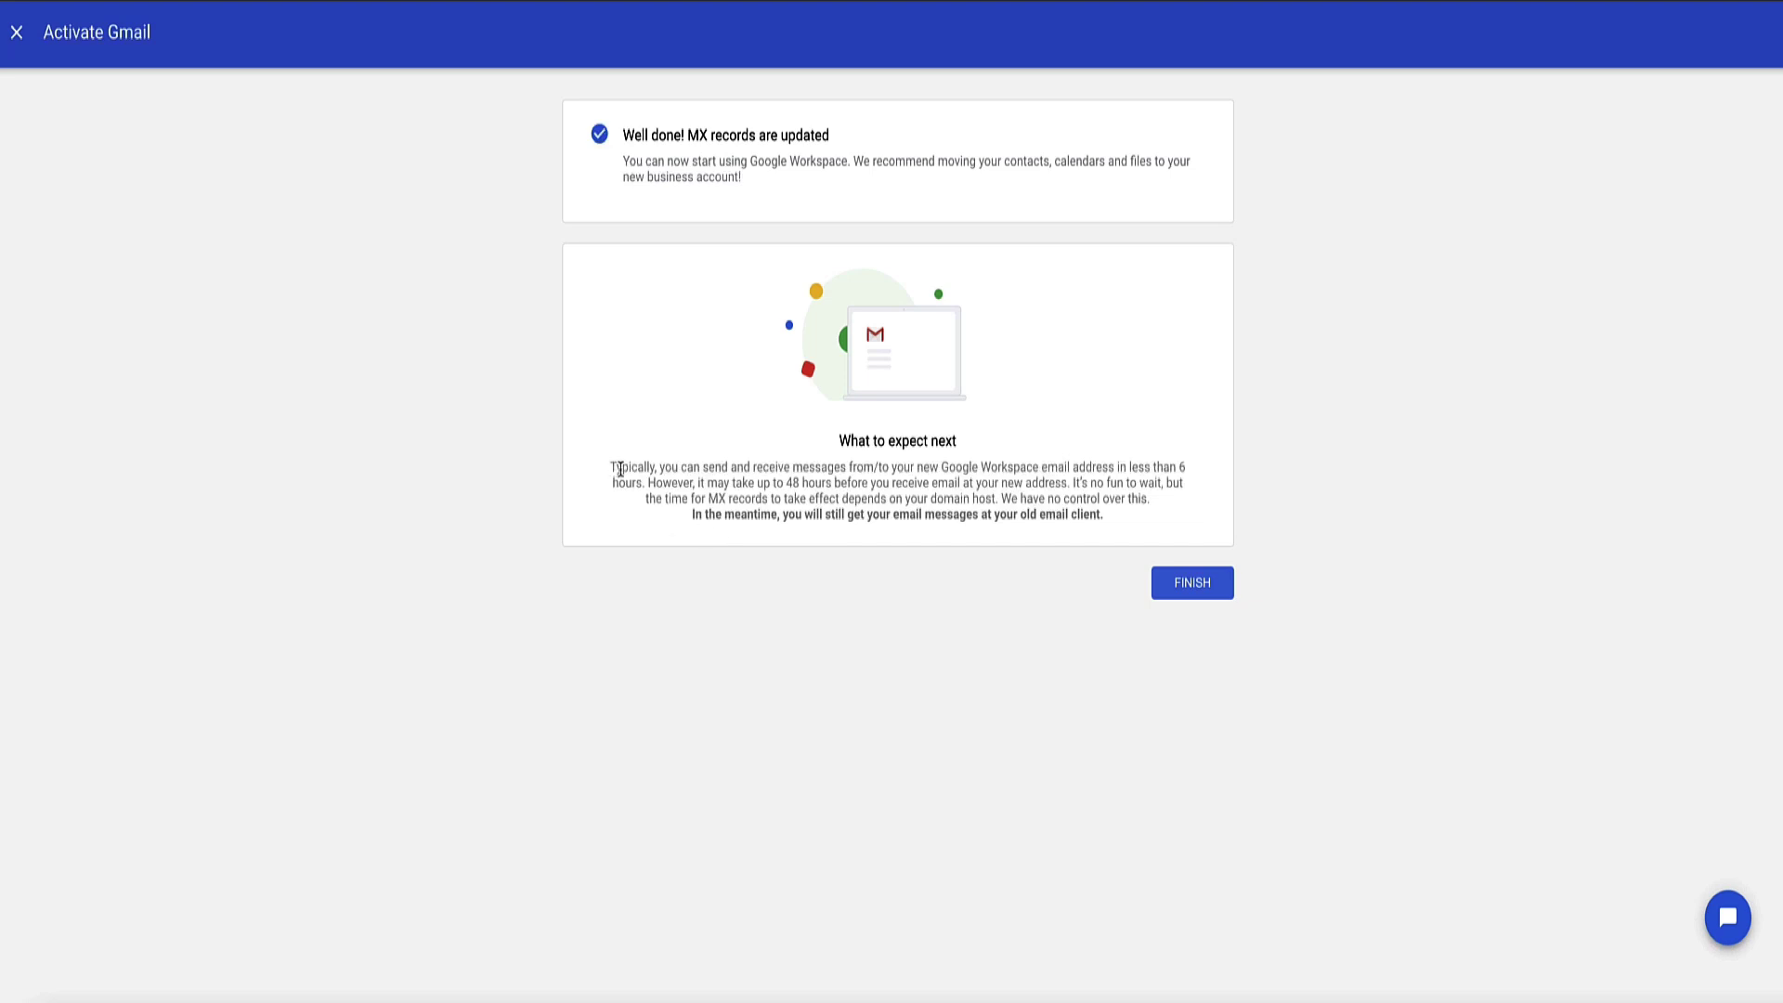
{"action": "left_click_drag", "start_coordinate": [621, 469], "coordinate": [722, 472]}
{"action": "left_click", "coordinate": [743, 473]}
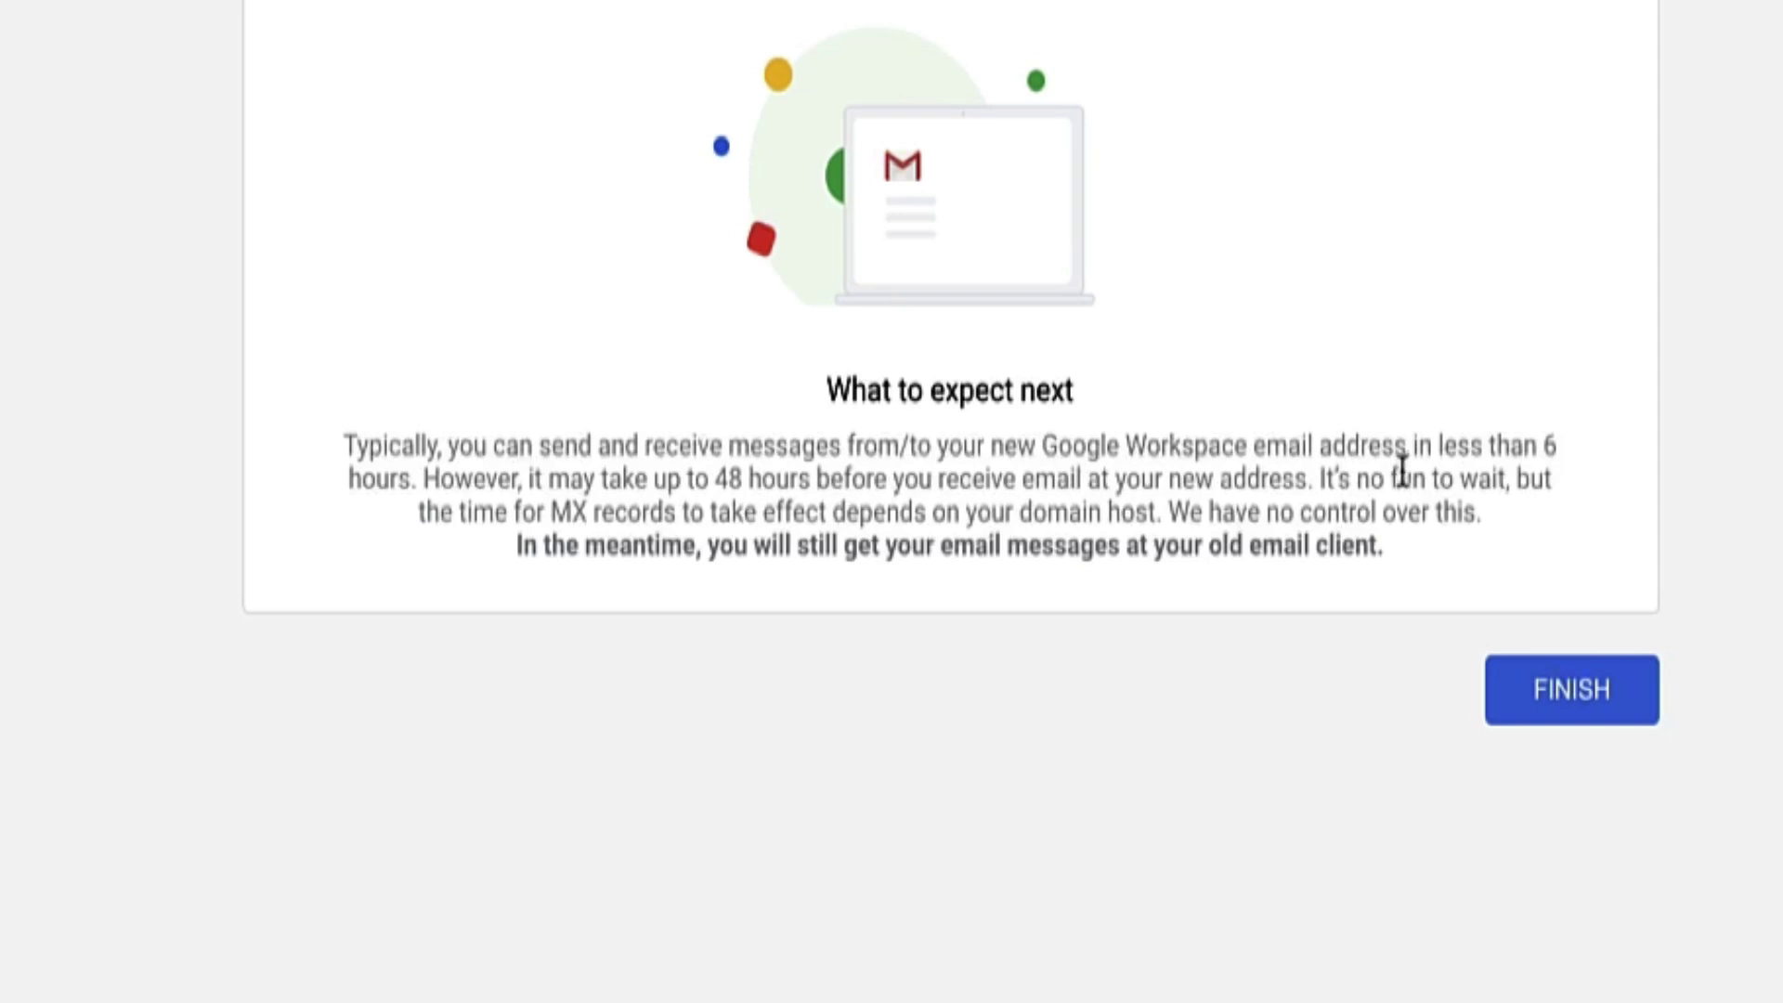
{"action": "left_click_drag", "start_coordinate": [1482, 450], "coordinate": [361, 469]}
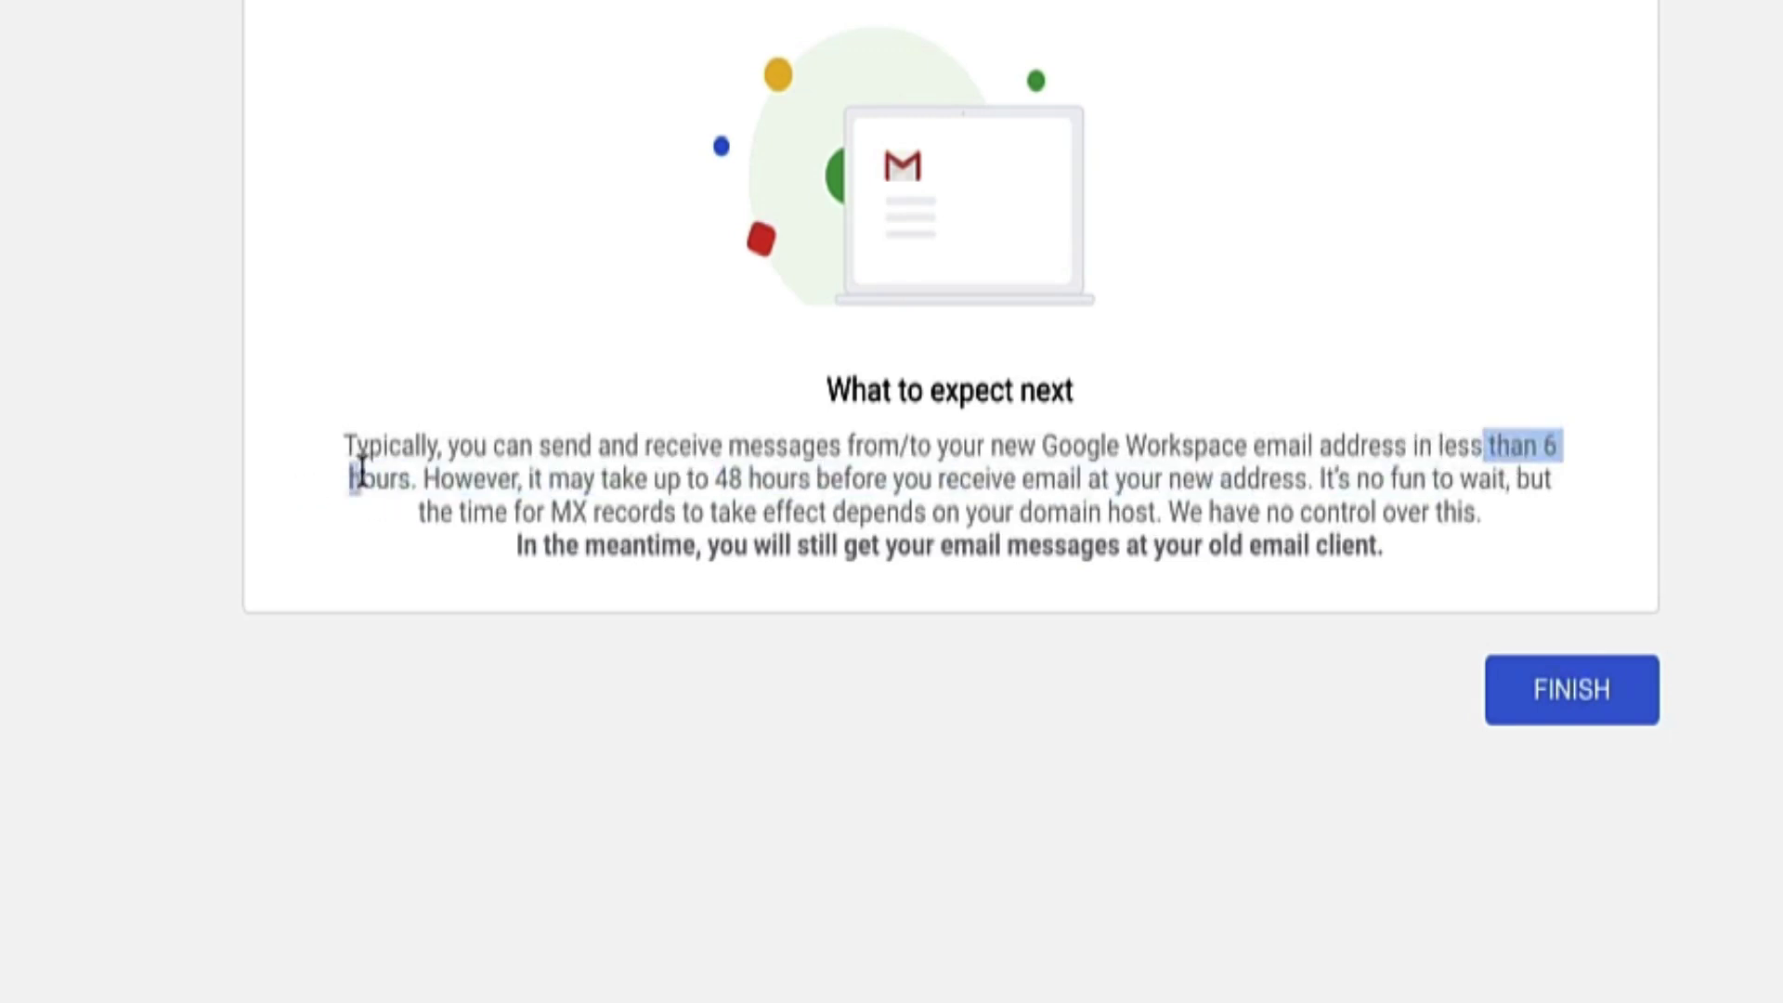
{"action": "left_click", "coordinate": [515, 465]}
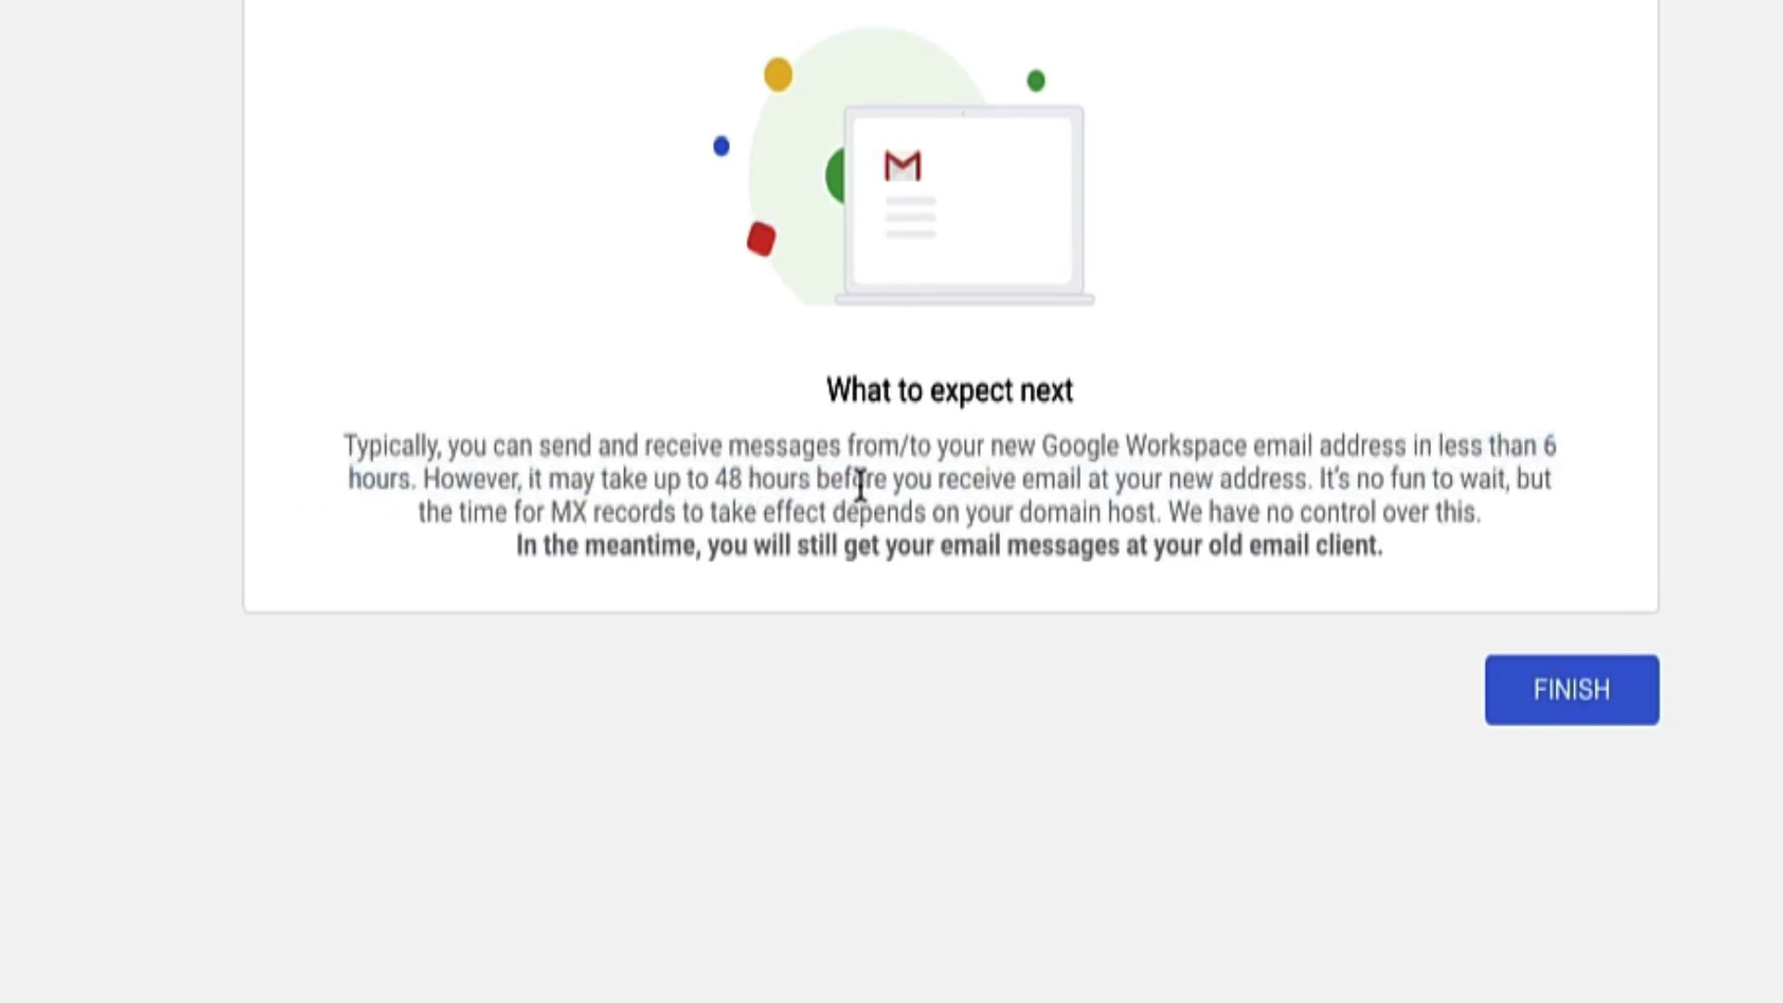
{"action": "left_click_drag", "start_coordinate": [907, 482], "coordinate": [1322, 481]}
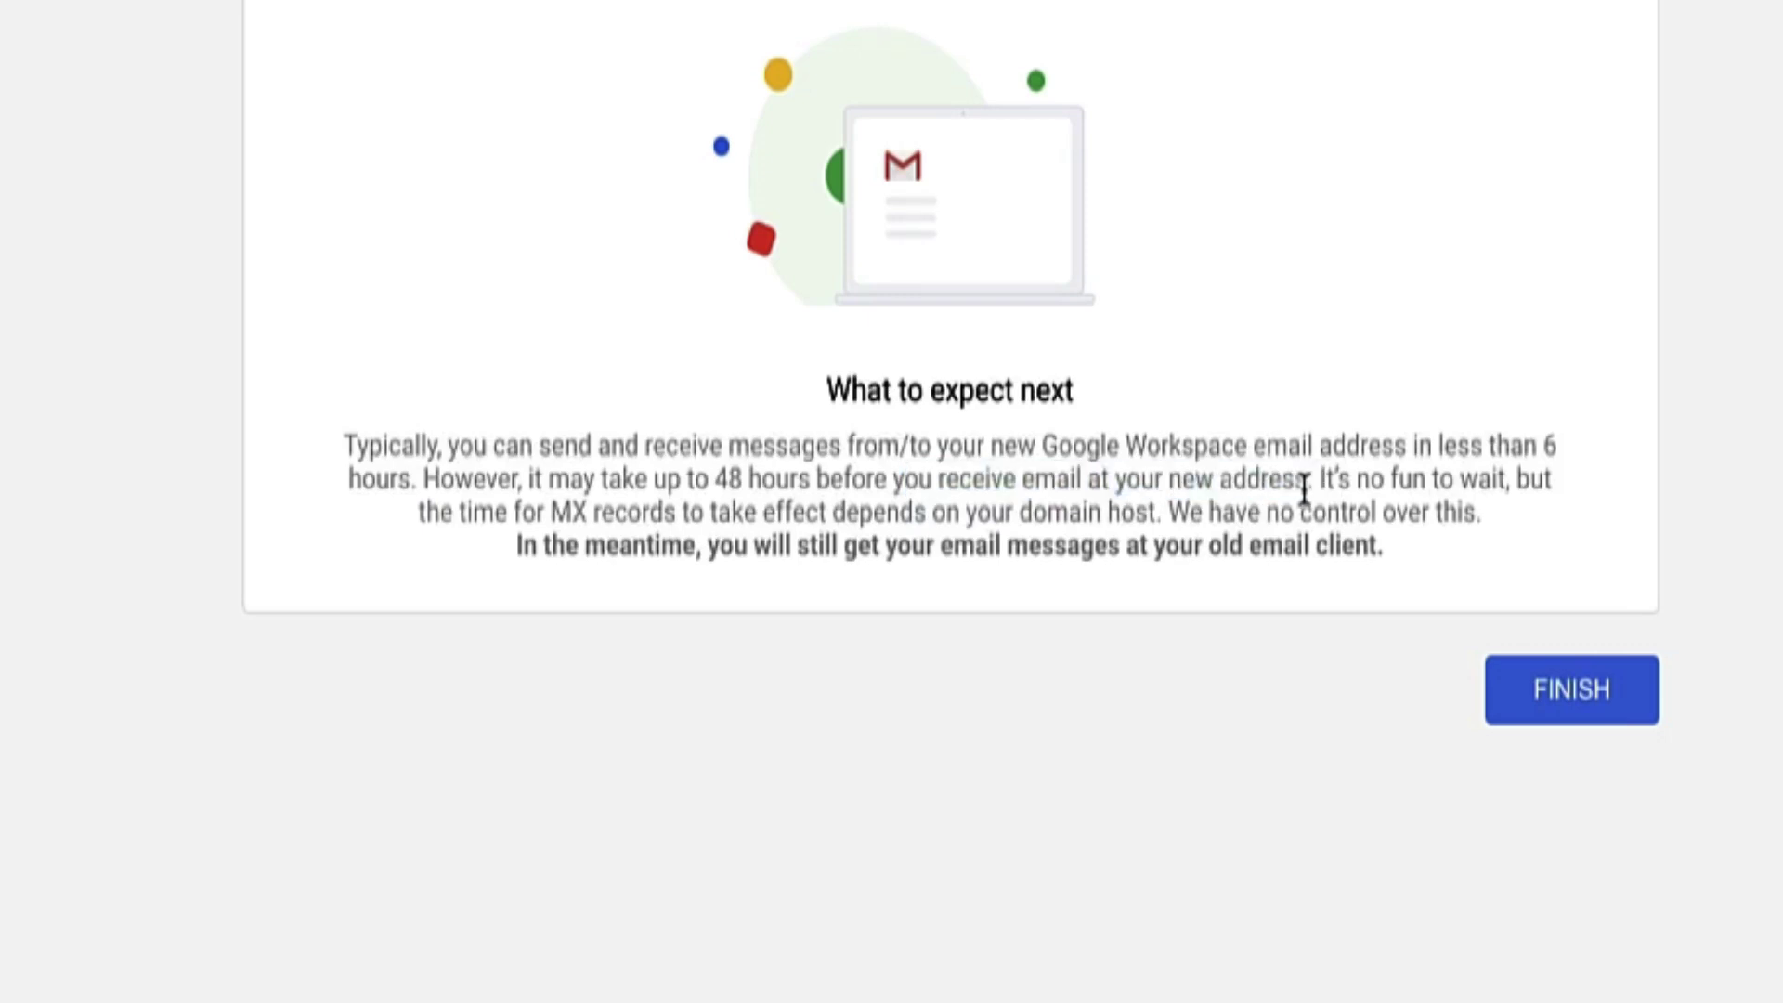
Step: Finish Gmail activation, skip creating new users for now, and bring up the Google apps list
{"action": "left_click", "coordinate": [1571, 689]}
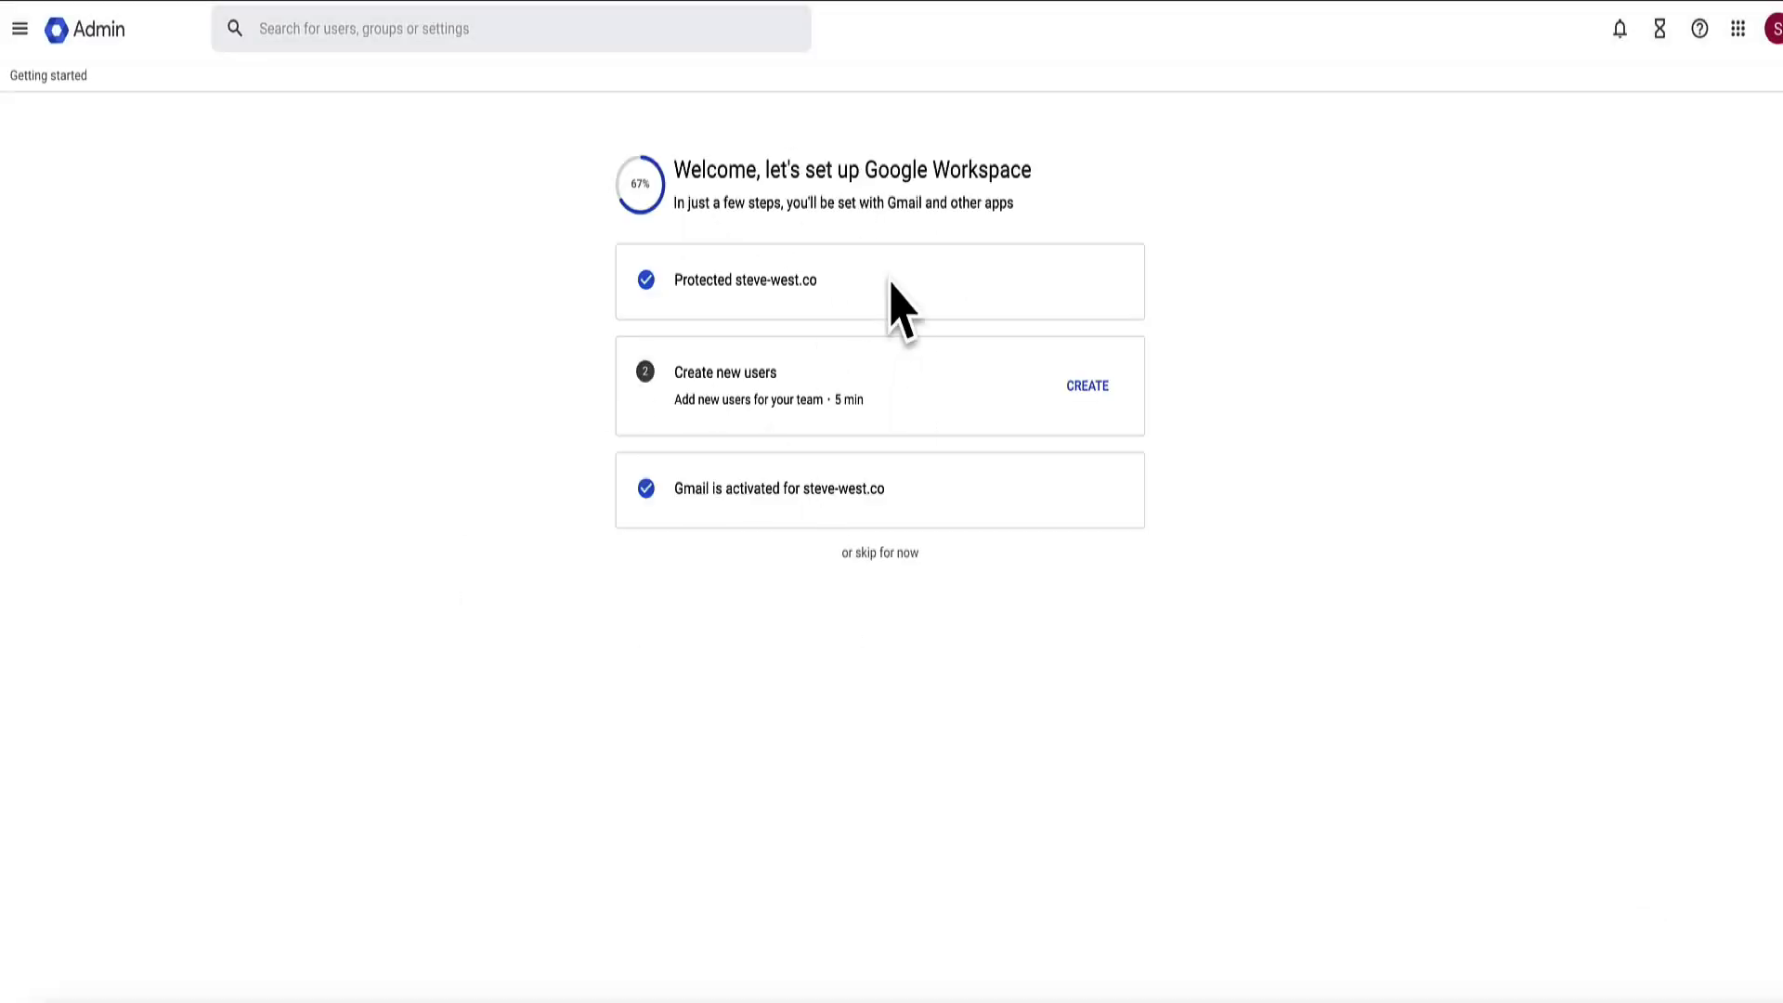
{"action": "left_click_drag", "start_coordinate": [795, 365], "coordinate": [668, 383]}
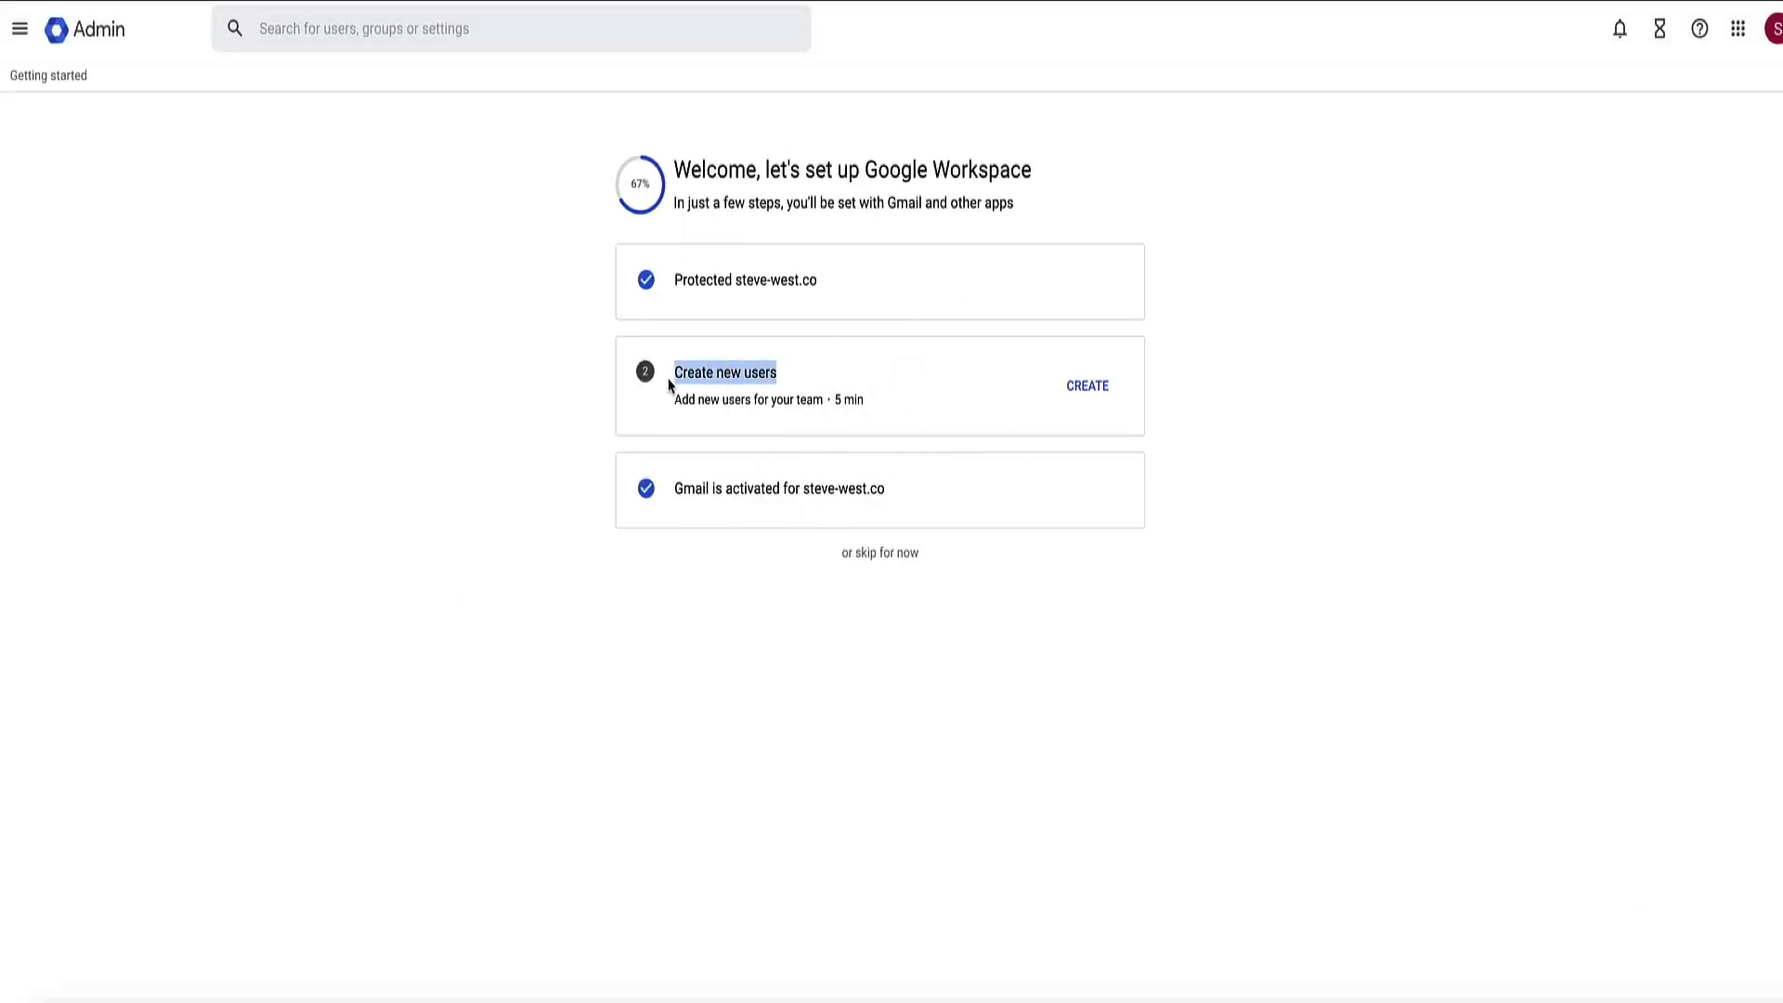
{"action": "left_click", "coordinate": [1343, 356]}
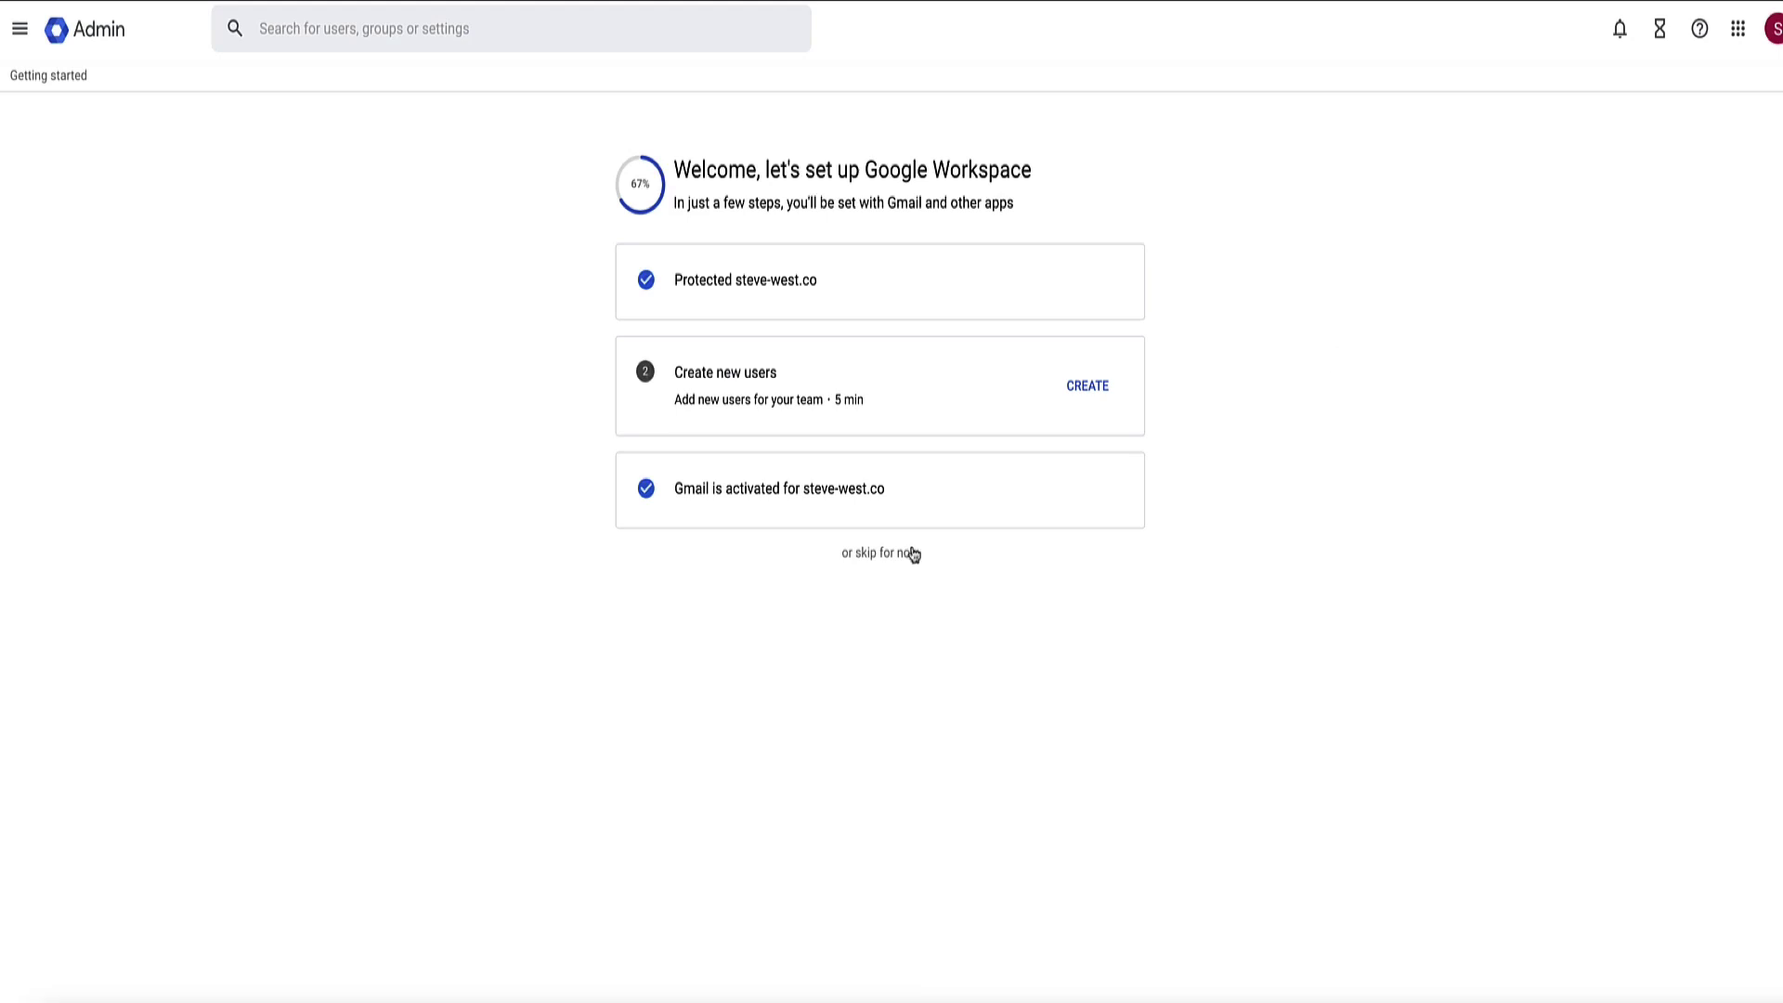
{"action": "left_click", "coordinate": [871, 555]}
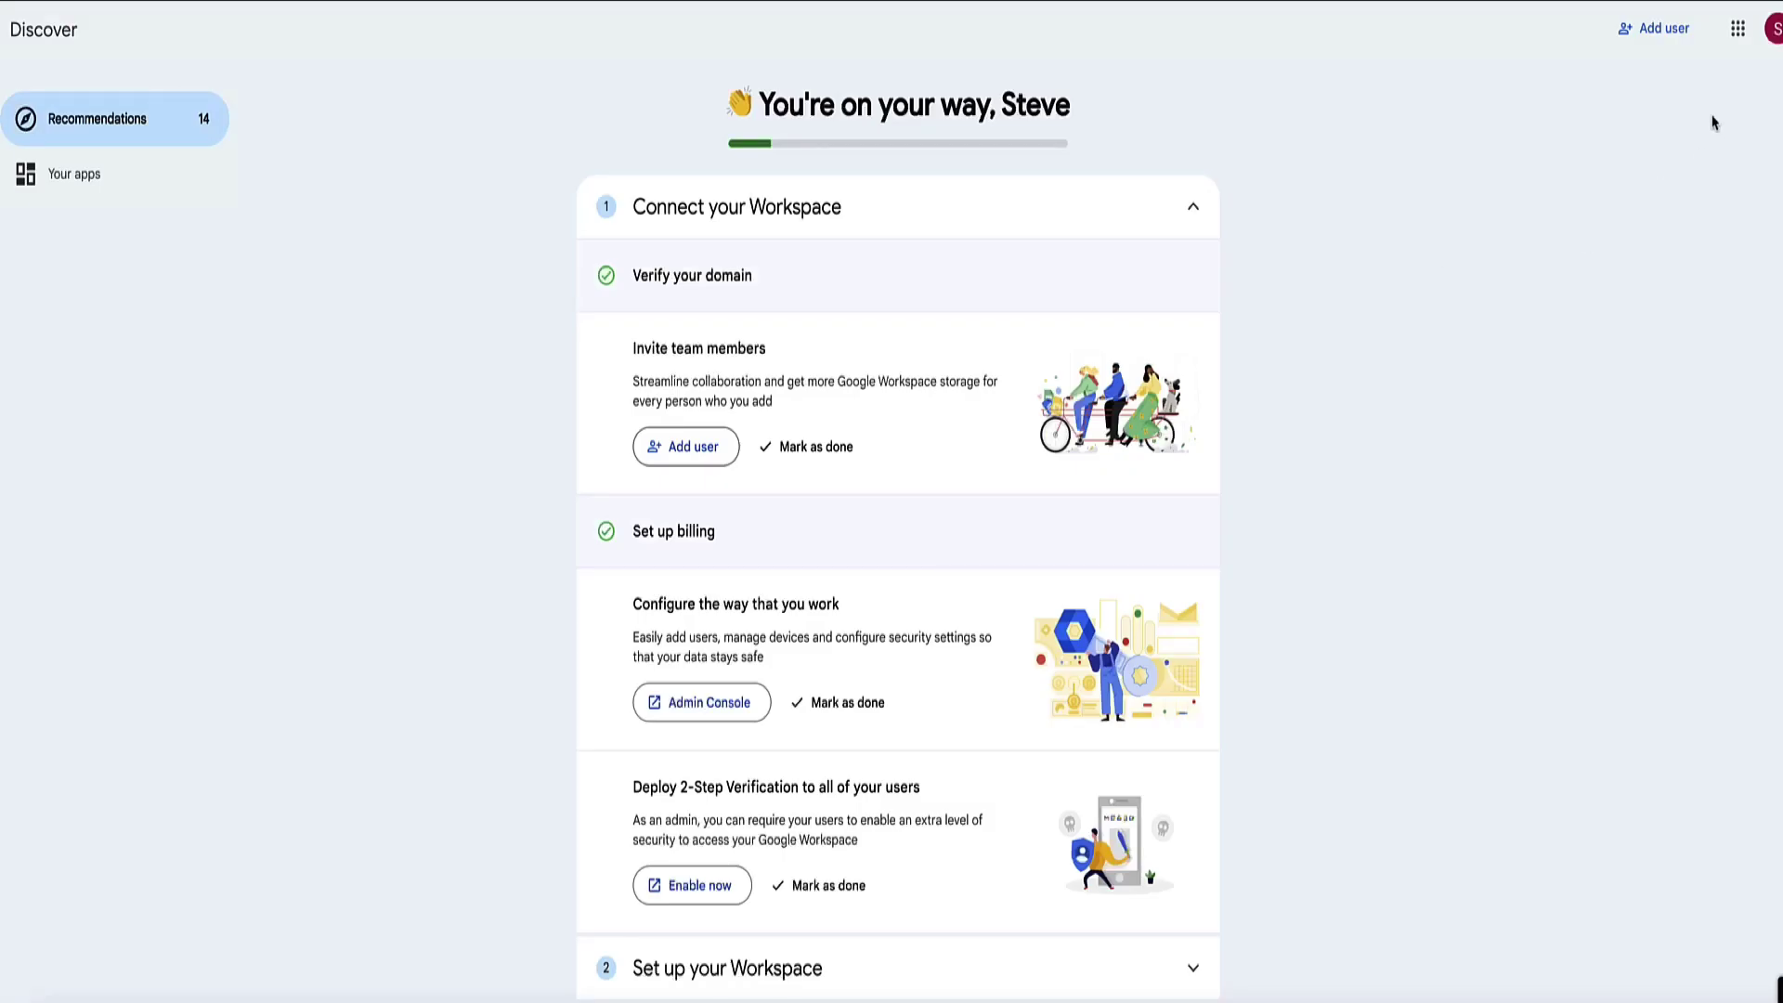
{"action": "left_click", "coordinate": [1736, 32]}
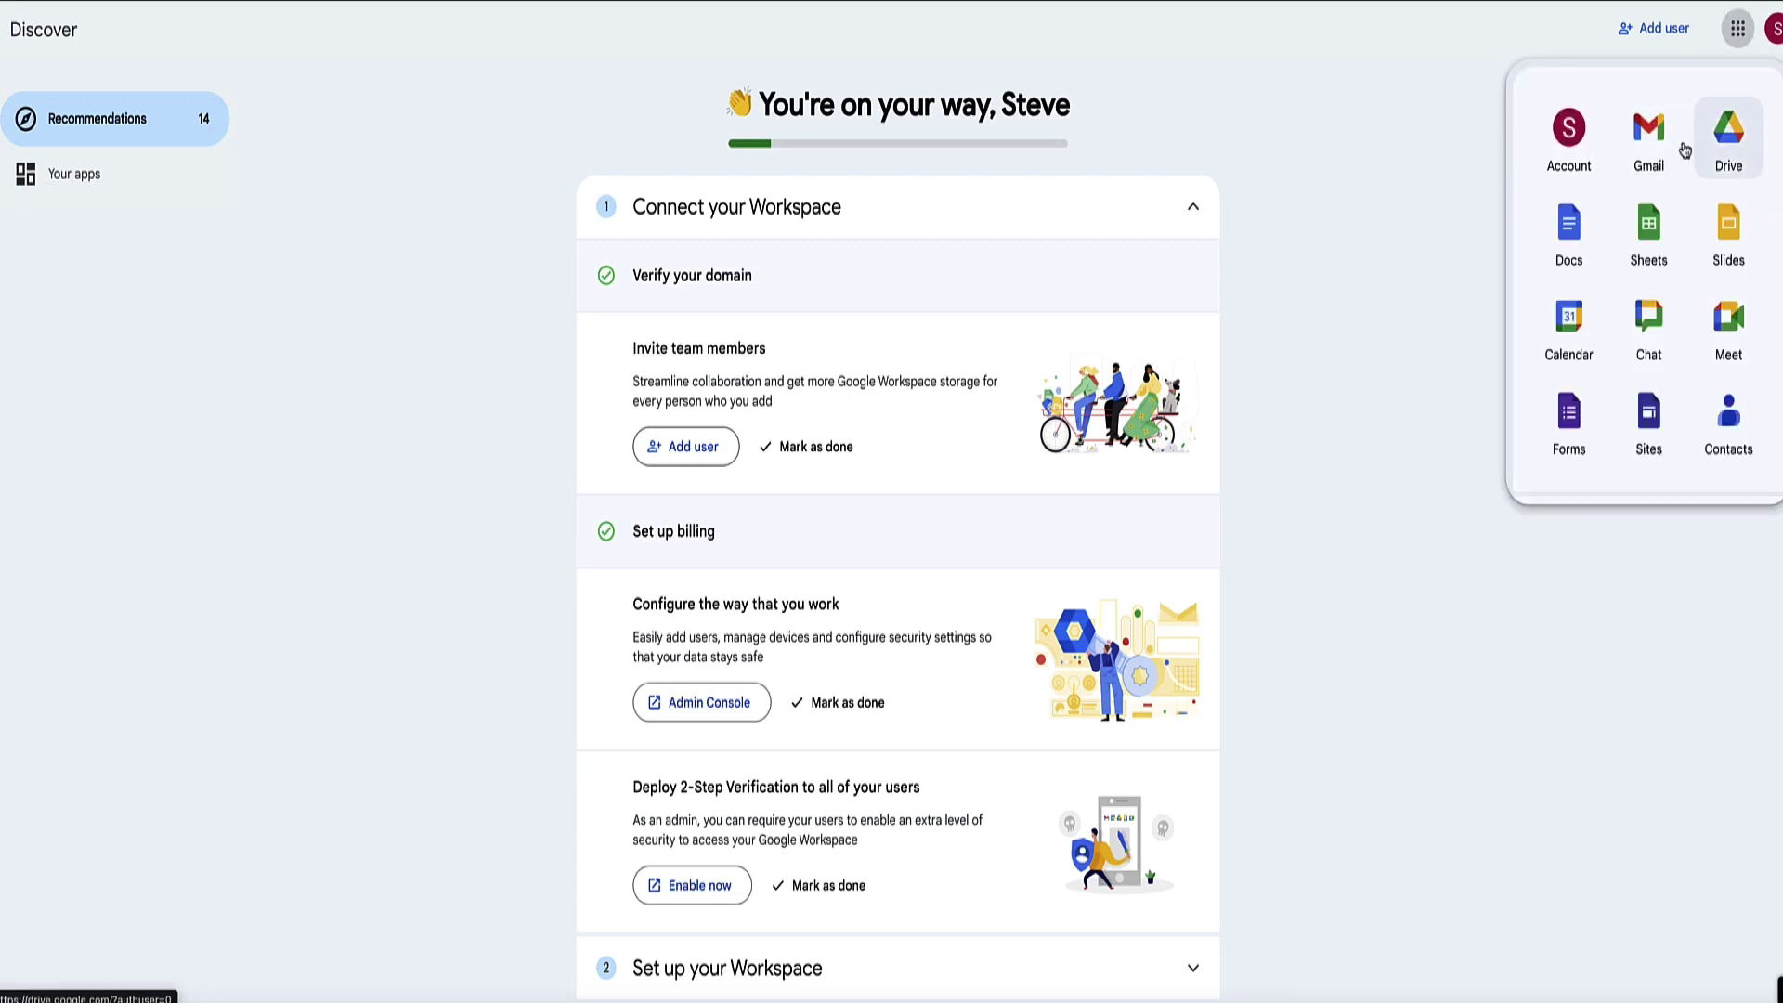
Step: Open Gmail and sign in with the Workspace admin account by pasting its password
{"action": "left_click", "coordinate": [1650, 137]}
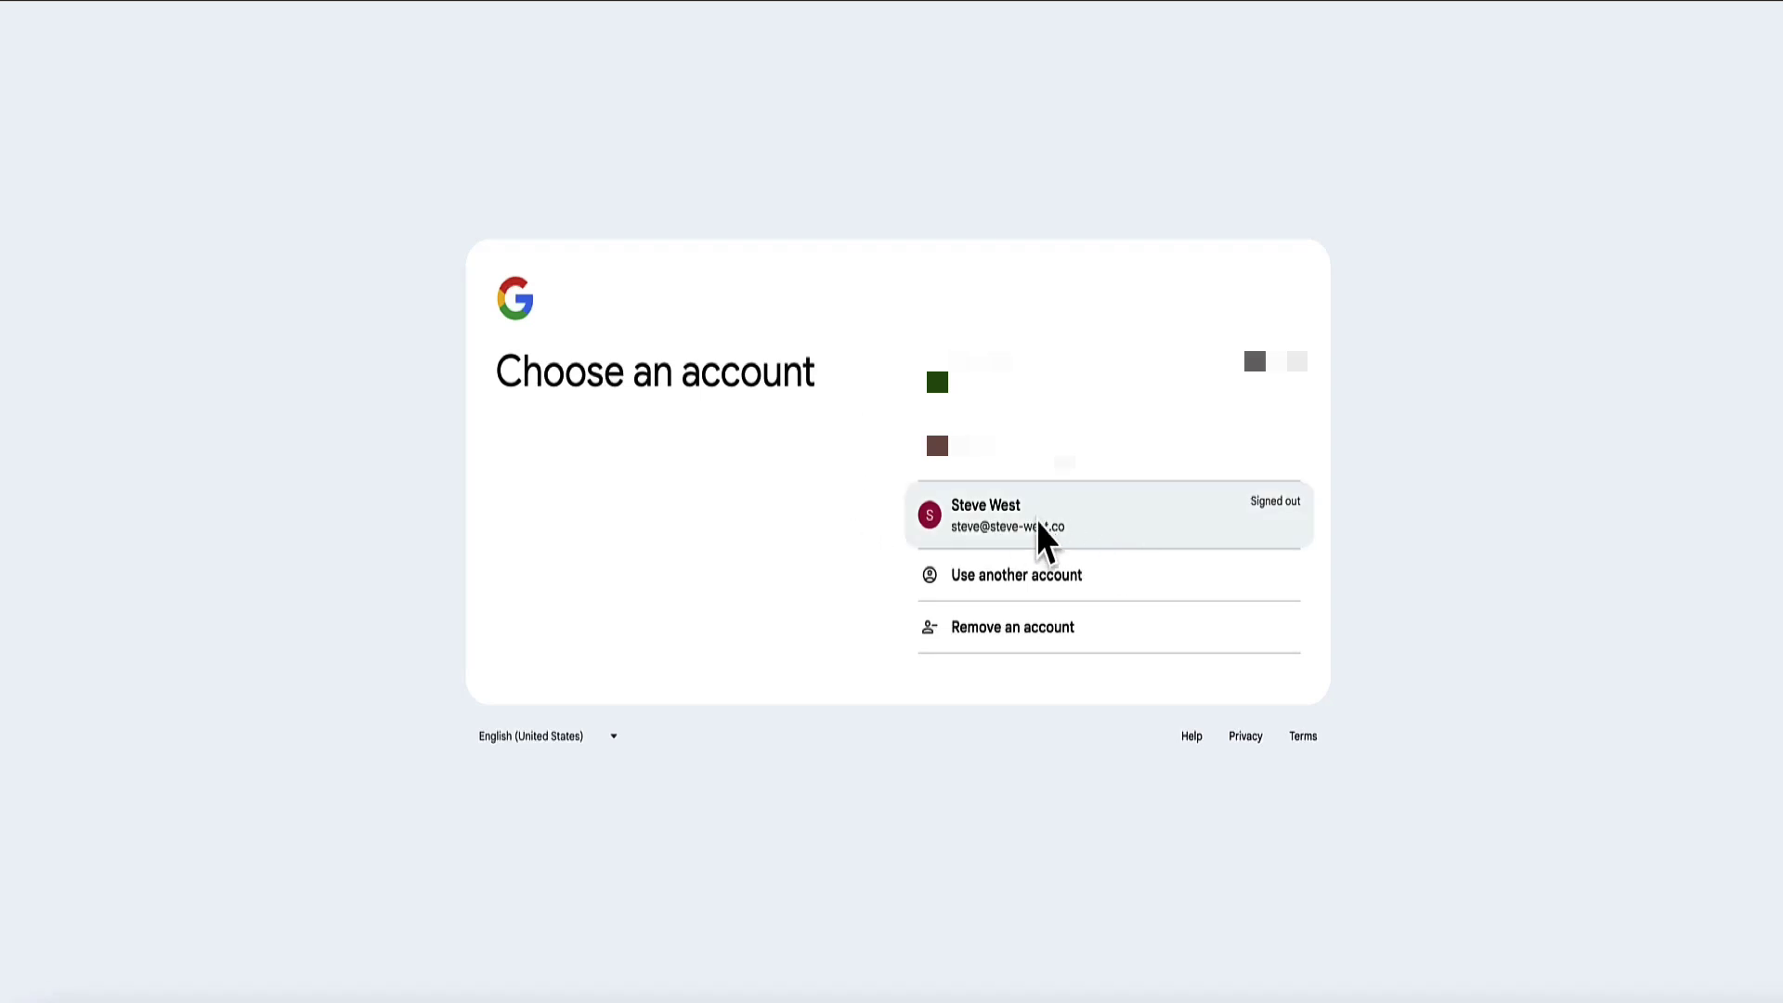
{"action": "left_click", "coordinate": [996, 520]}
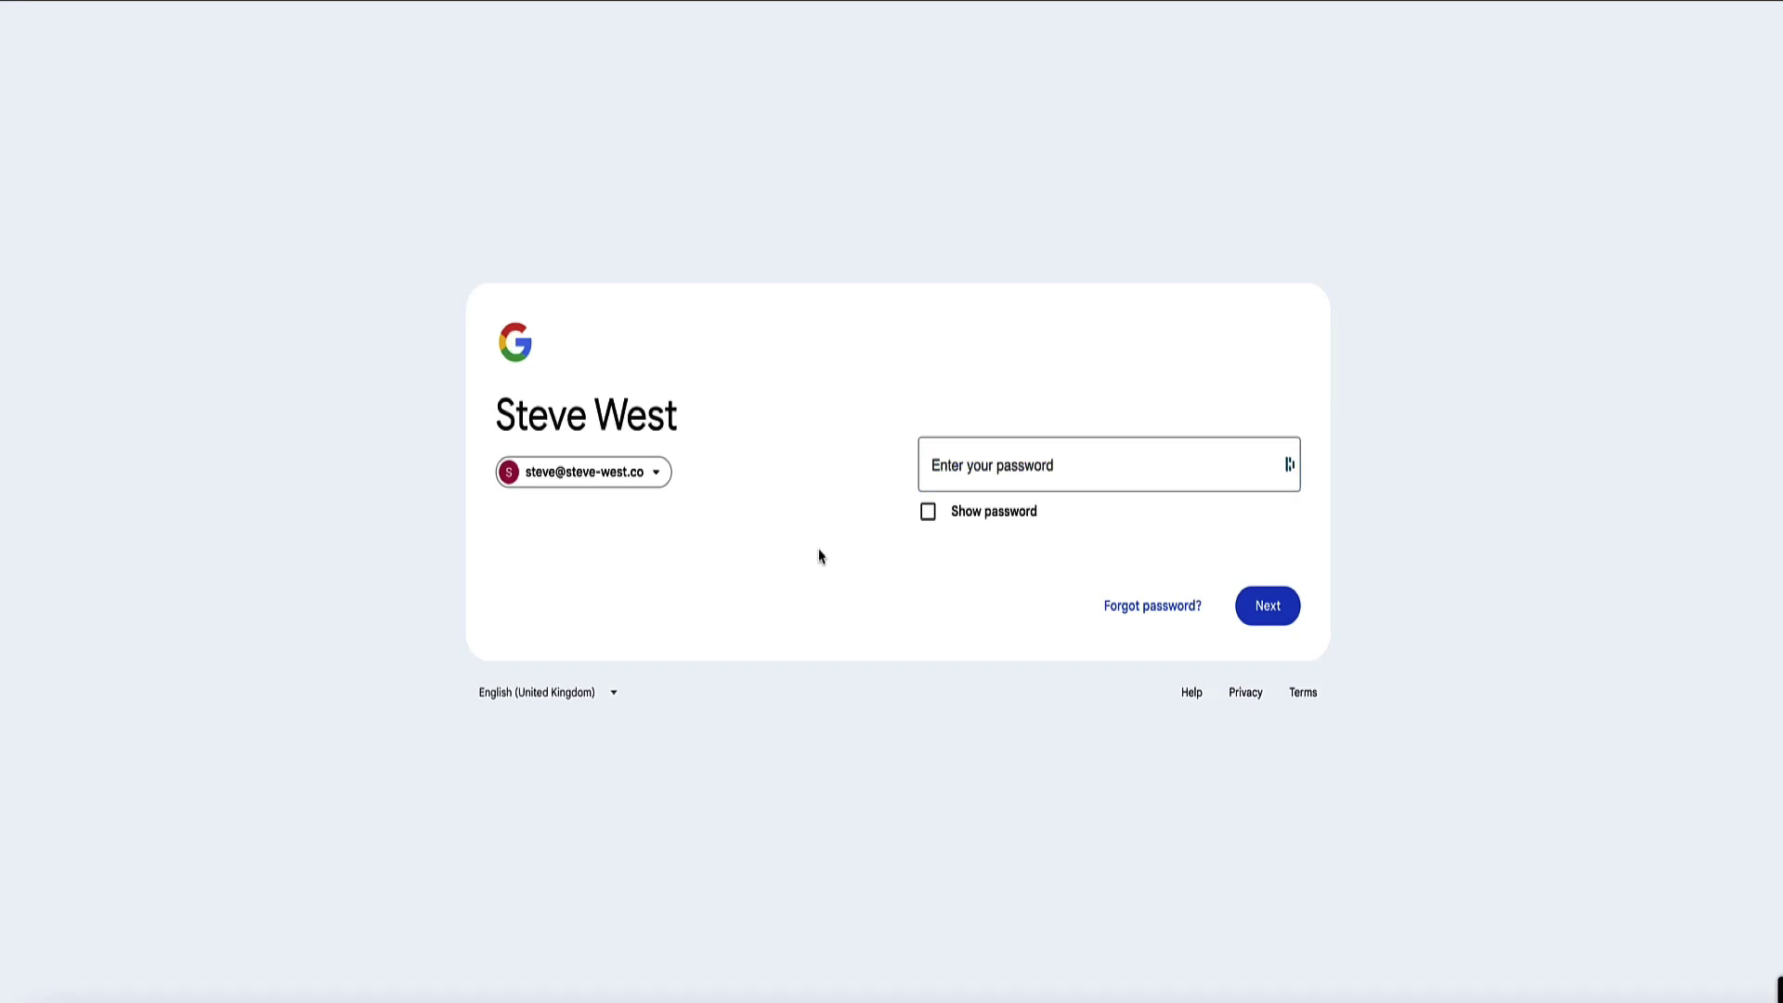
{"action": "left_click", "coordinate": [957, 467]}
{"action": "key", "text": "ctrl+v"}
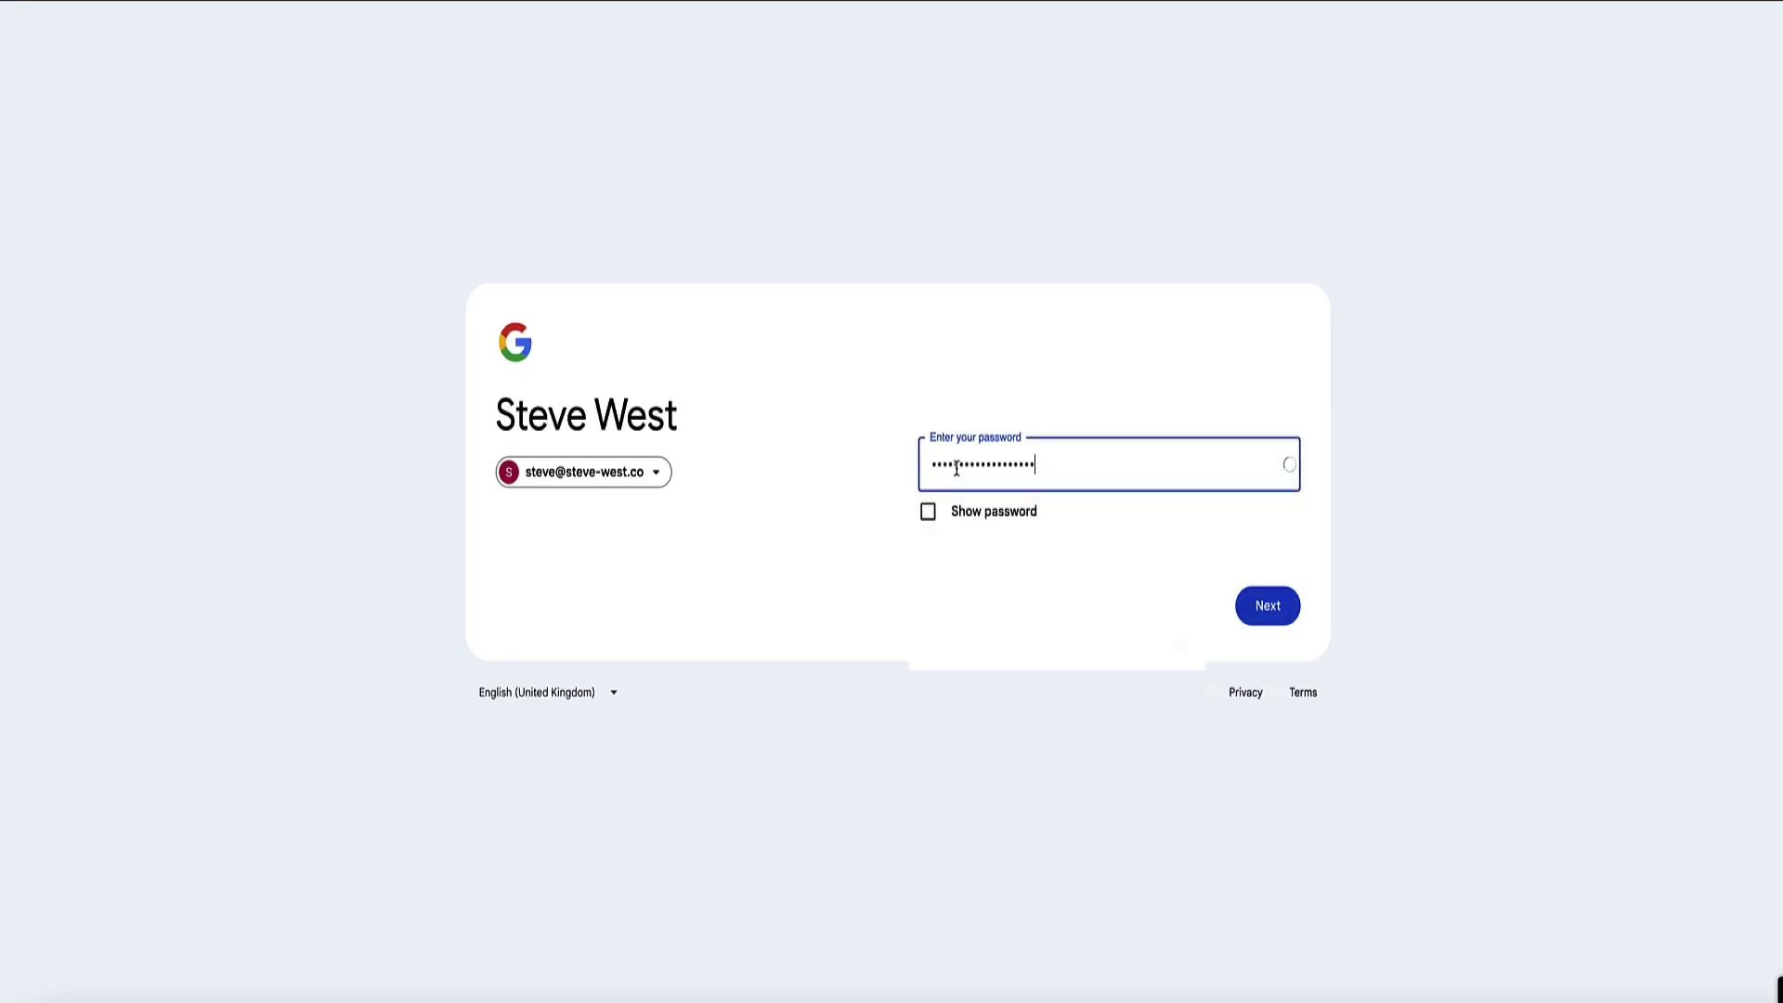
{"action": "left_click", "coordinate": [1265, 606]}
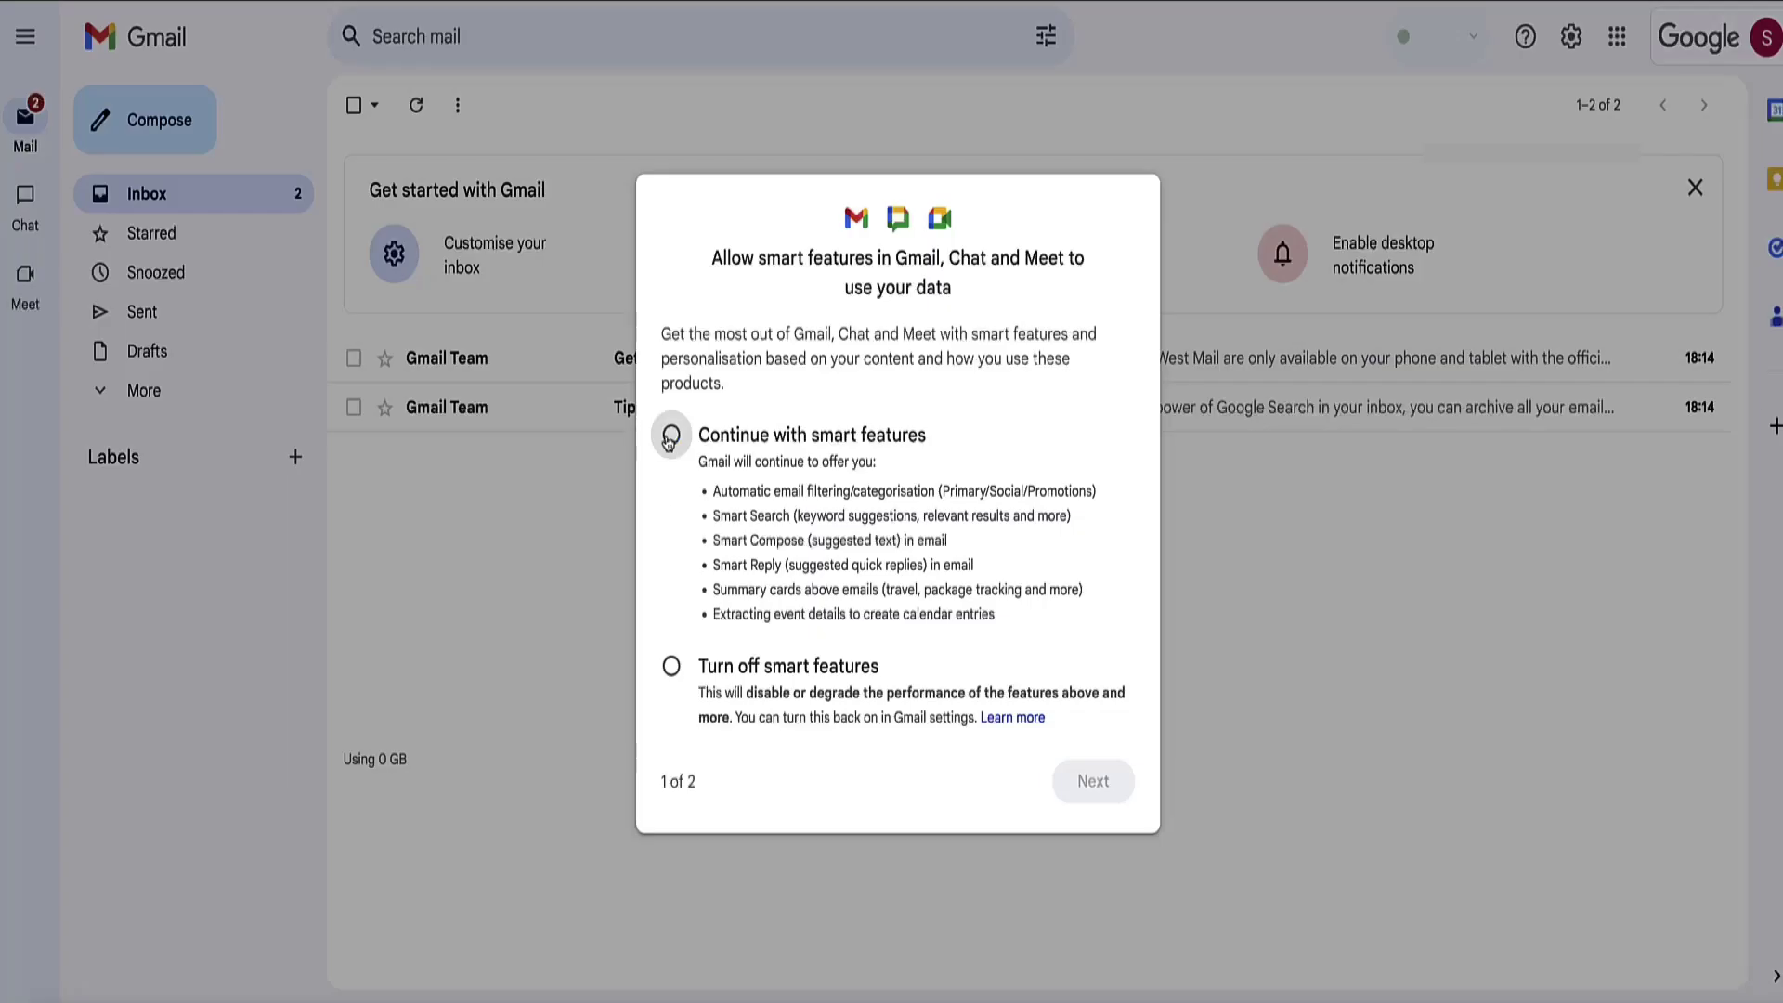
Step: Turn off Gmail's smart features and reload the inbox
{"action": "left_click", "coordinate": [672, 435]}
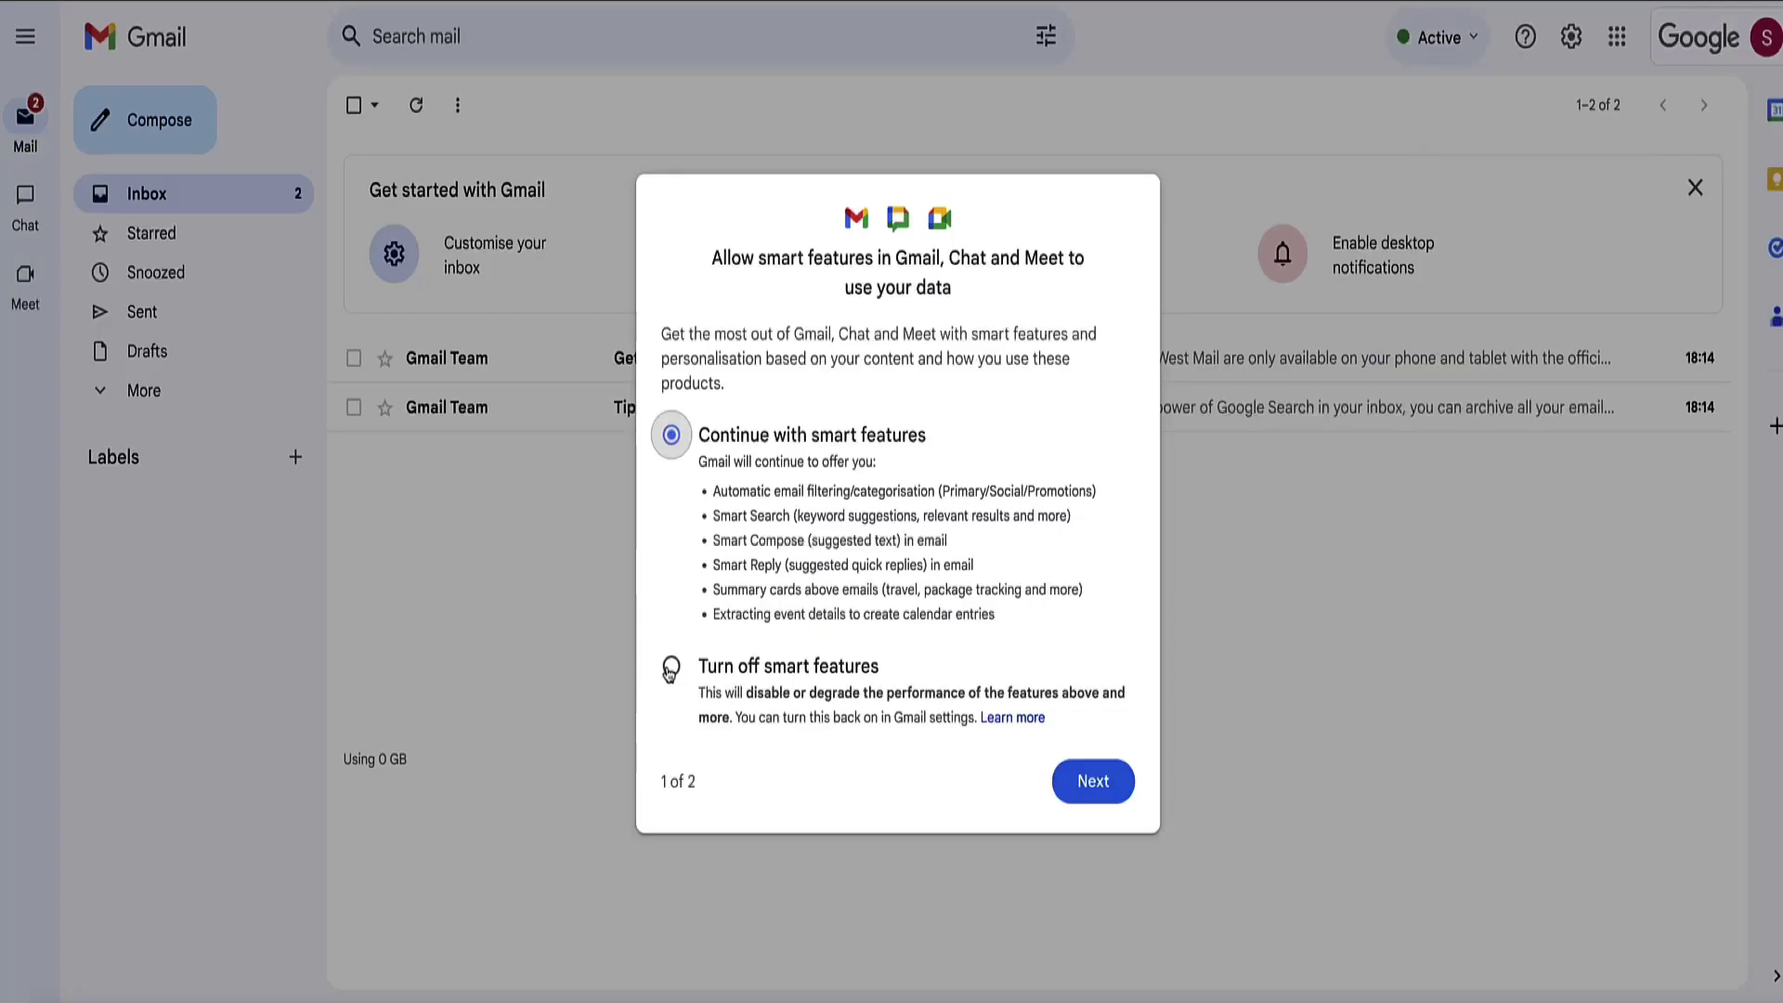
{"action": "left_click", "coordinate": [671, 666]}
{"action": "left_click", "coordinate": [1096, 787]}
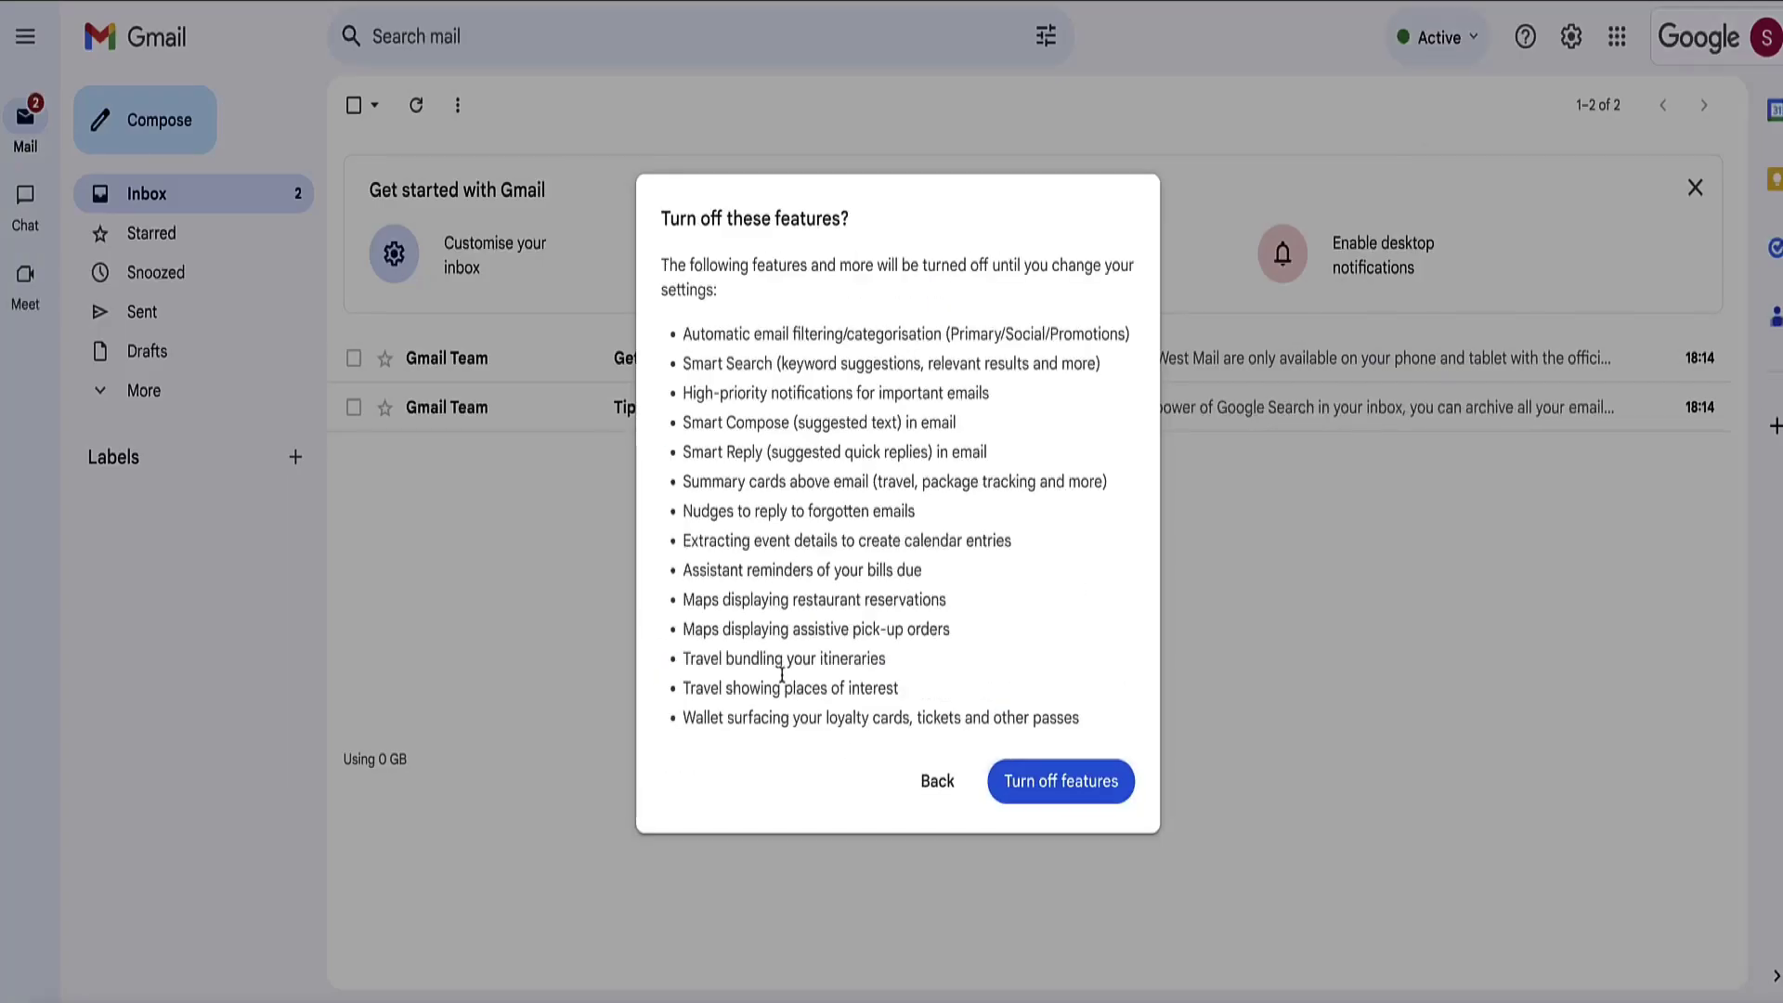
{"action": "left_click", "coordinate": [1045, 792]}
{"action": "left_click", "coordinate": [1091, 548]}
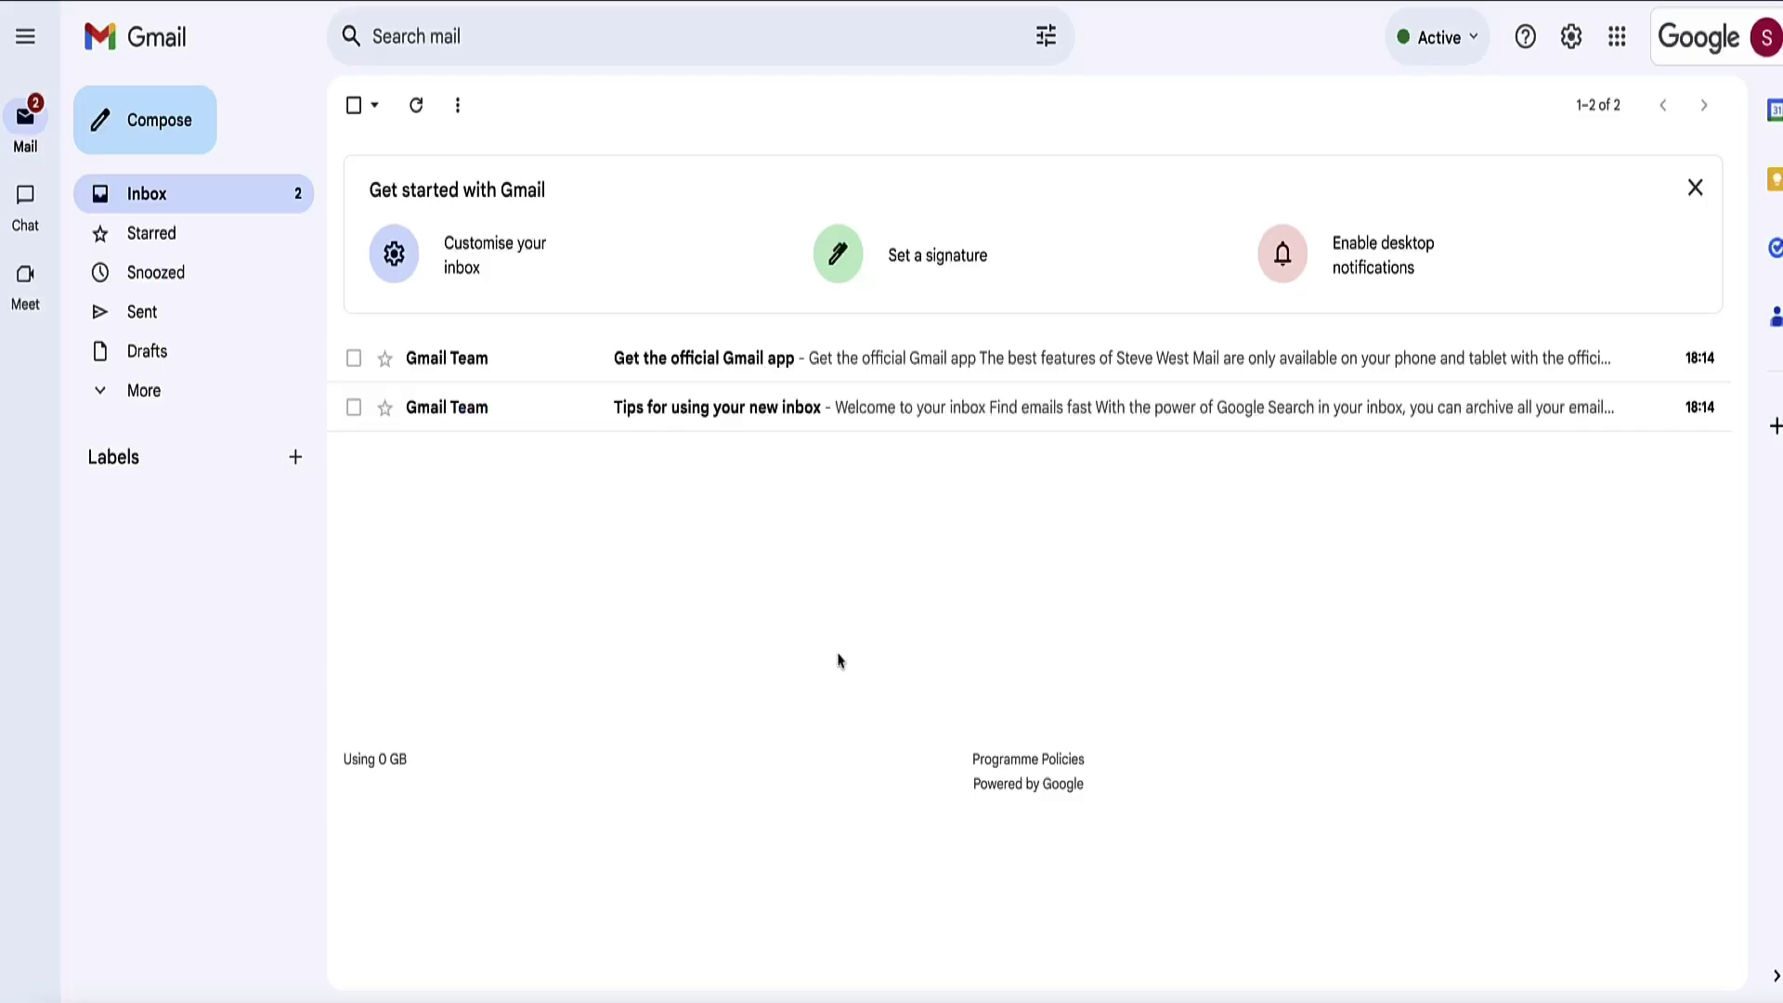
Step: Open the 'Get the official Gmail app' email and check it was sent to the custom-domain address
{"action": "left_click", "coordinate": [441, 361]}
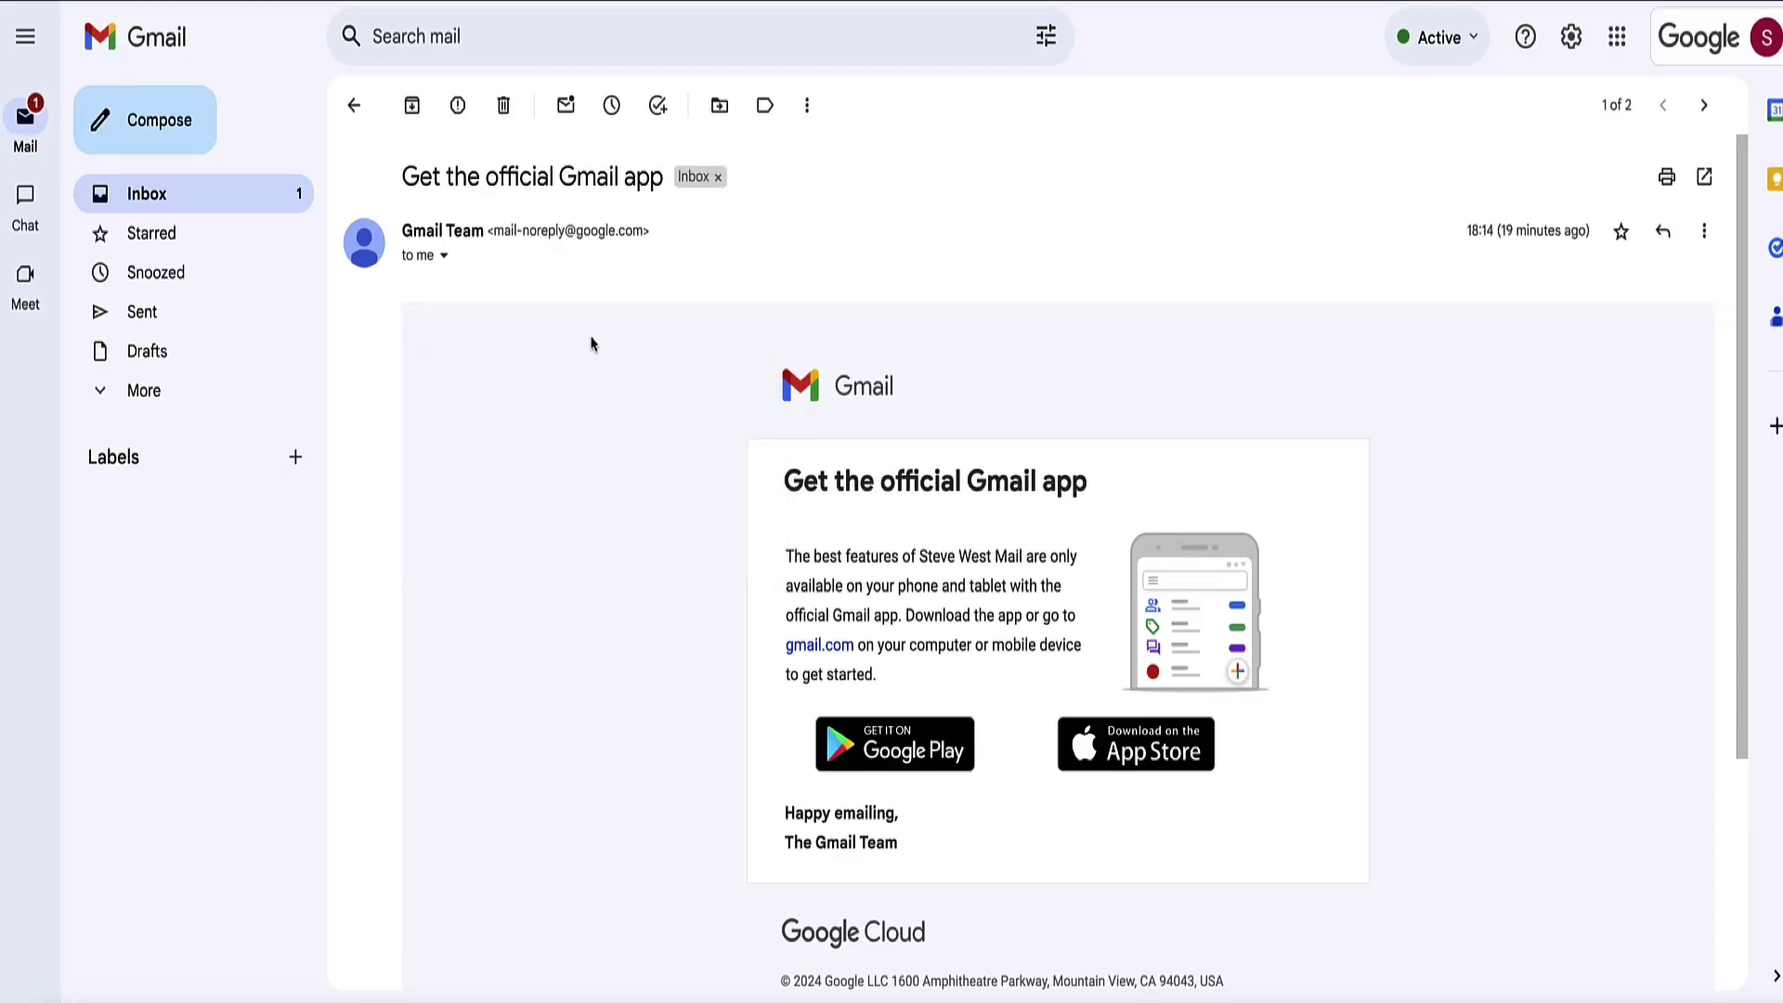
{"action": "left_click", "coordinate": [444, 256]}
{"action": "left_click_drag", "start_coordinate": [771, 327], "coordinate": [635, 336]}
{"action": "left_click", "coordinate": [773, 325]}
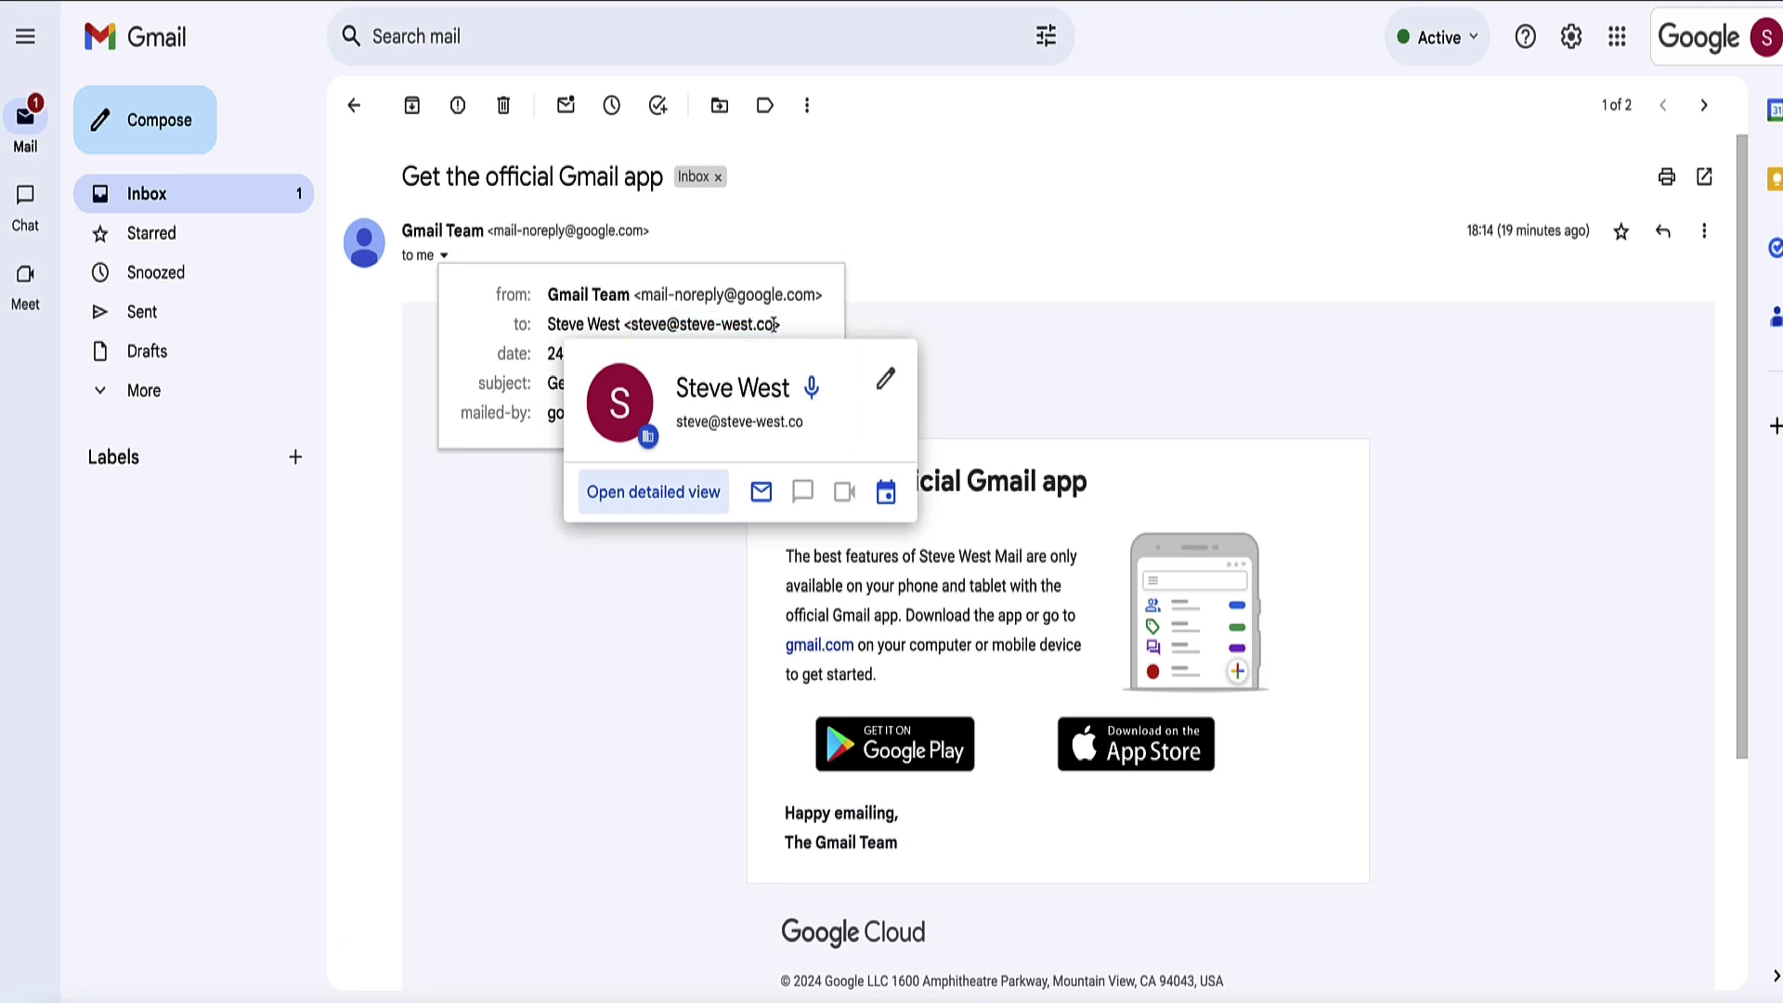
{"action": "left_click_drag", "start_coordinate": [773, 325], "coordinate": [648, 327]}
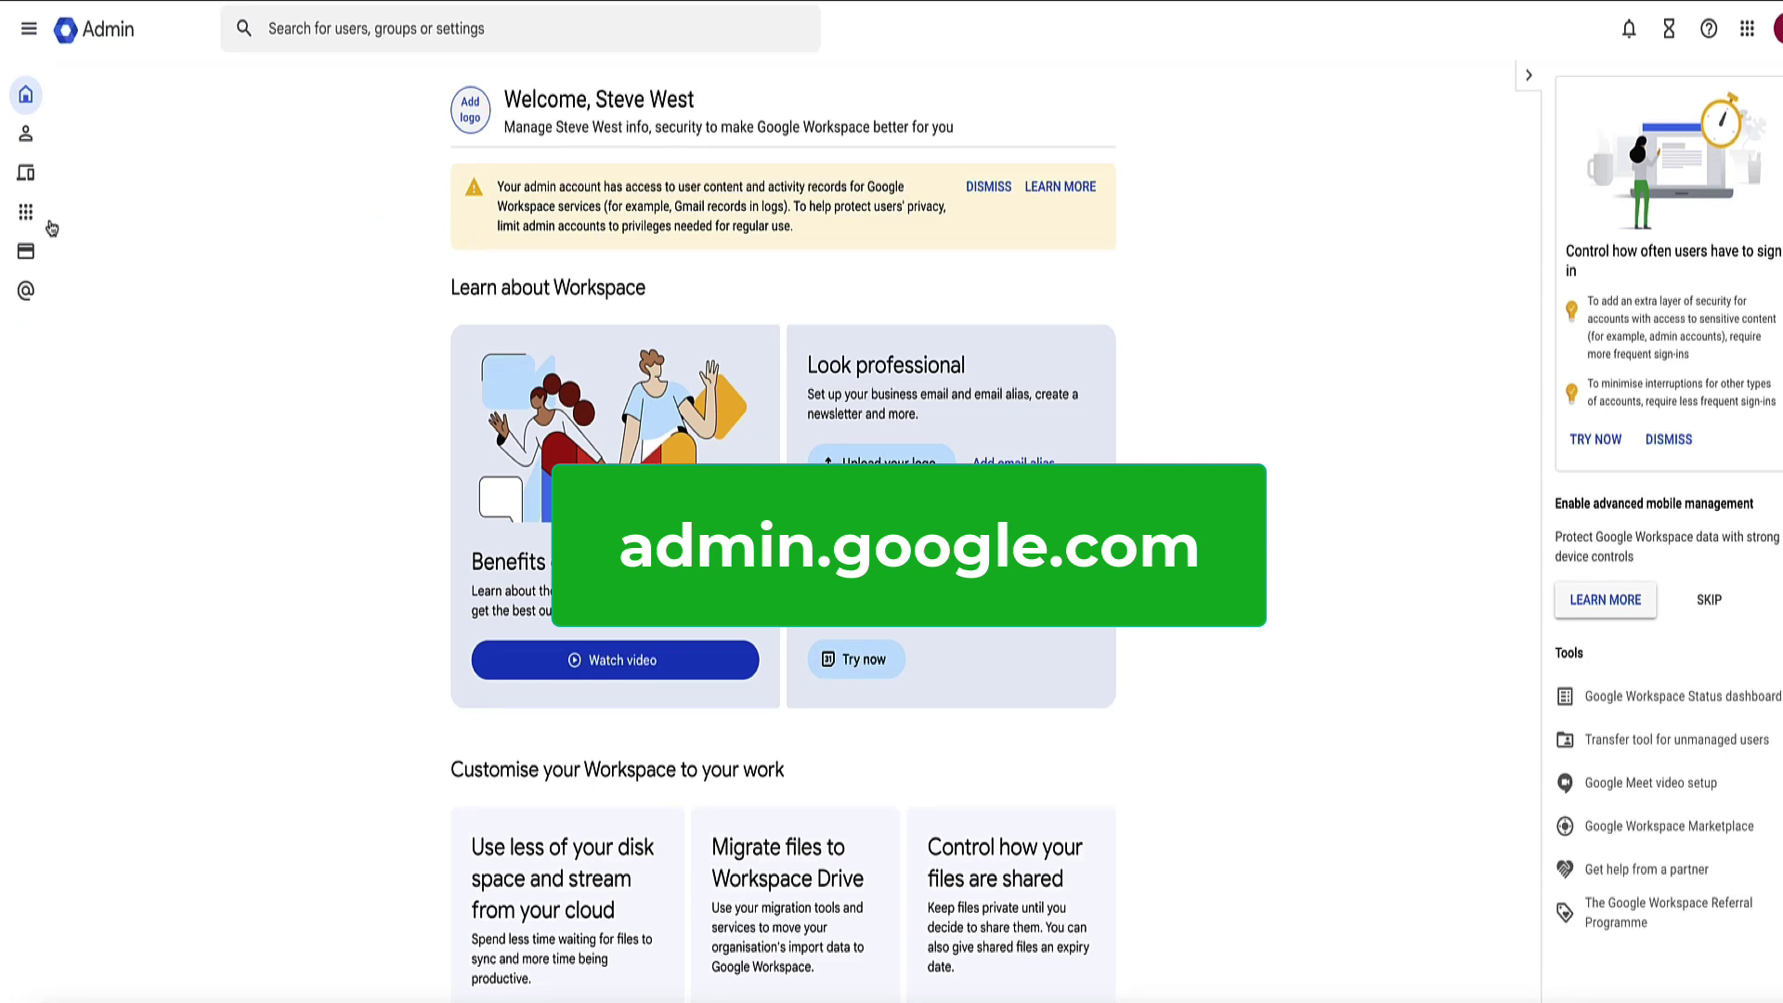
Step: Open the Business Plus subscription under Billing > Subscriptions and choose to downgrade to Business Starter
{"action": "left_click", "coordinate": [31, 255]}
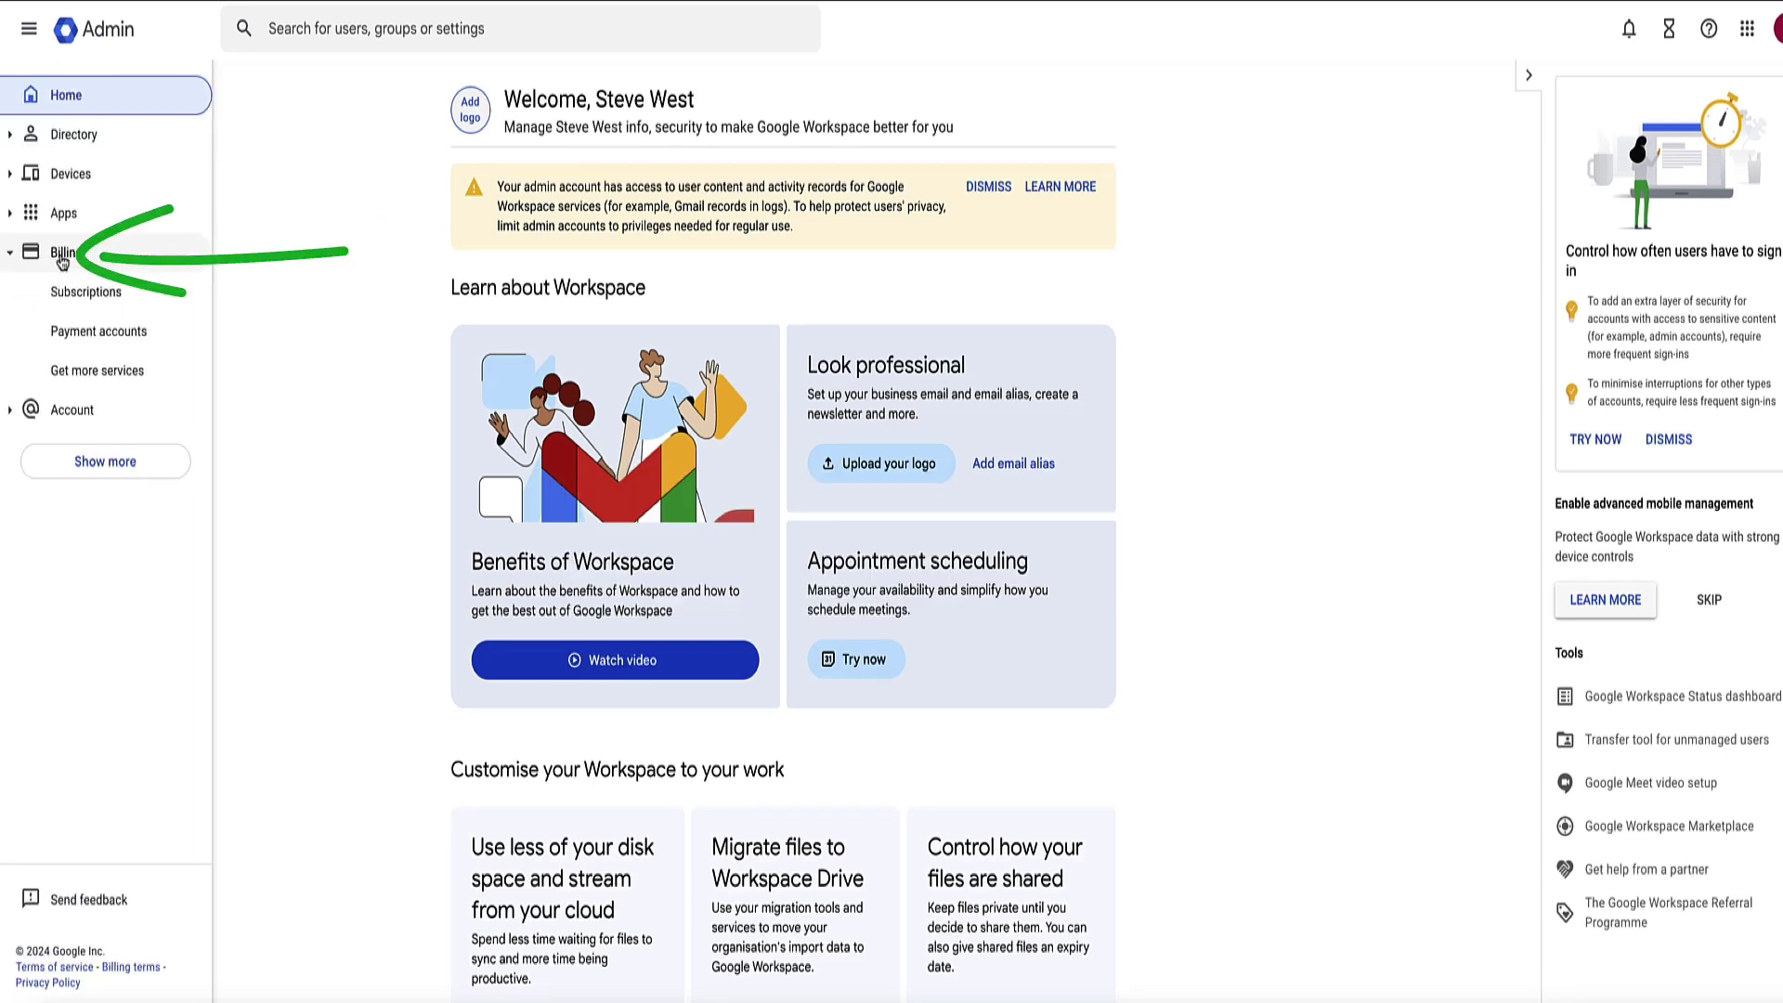
{"action": "left_click", "coordinate": [80, 294]}
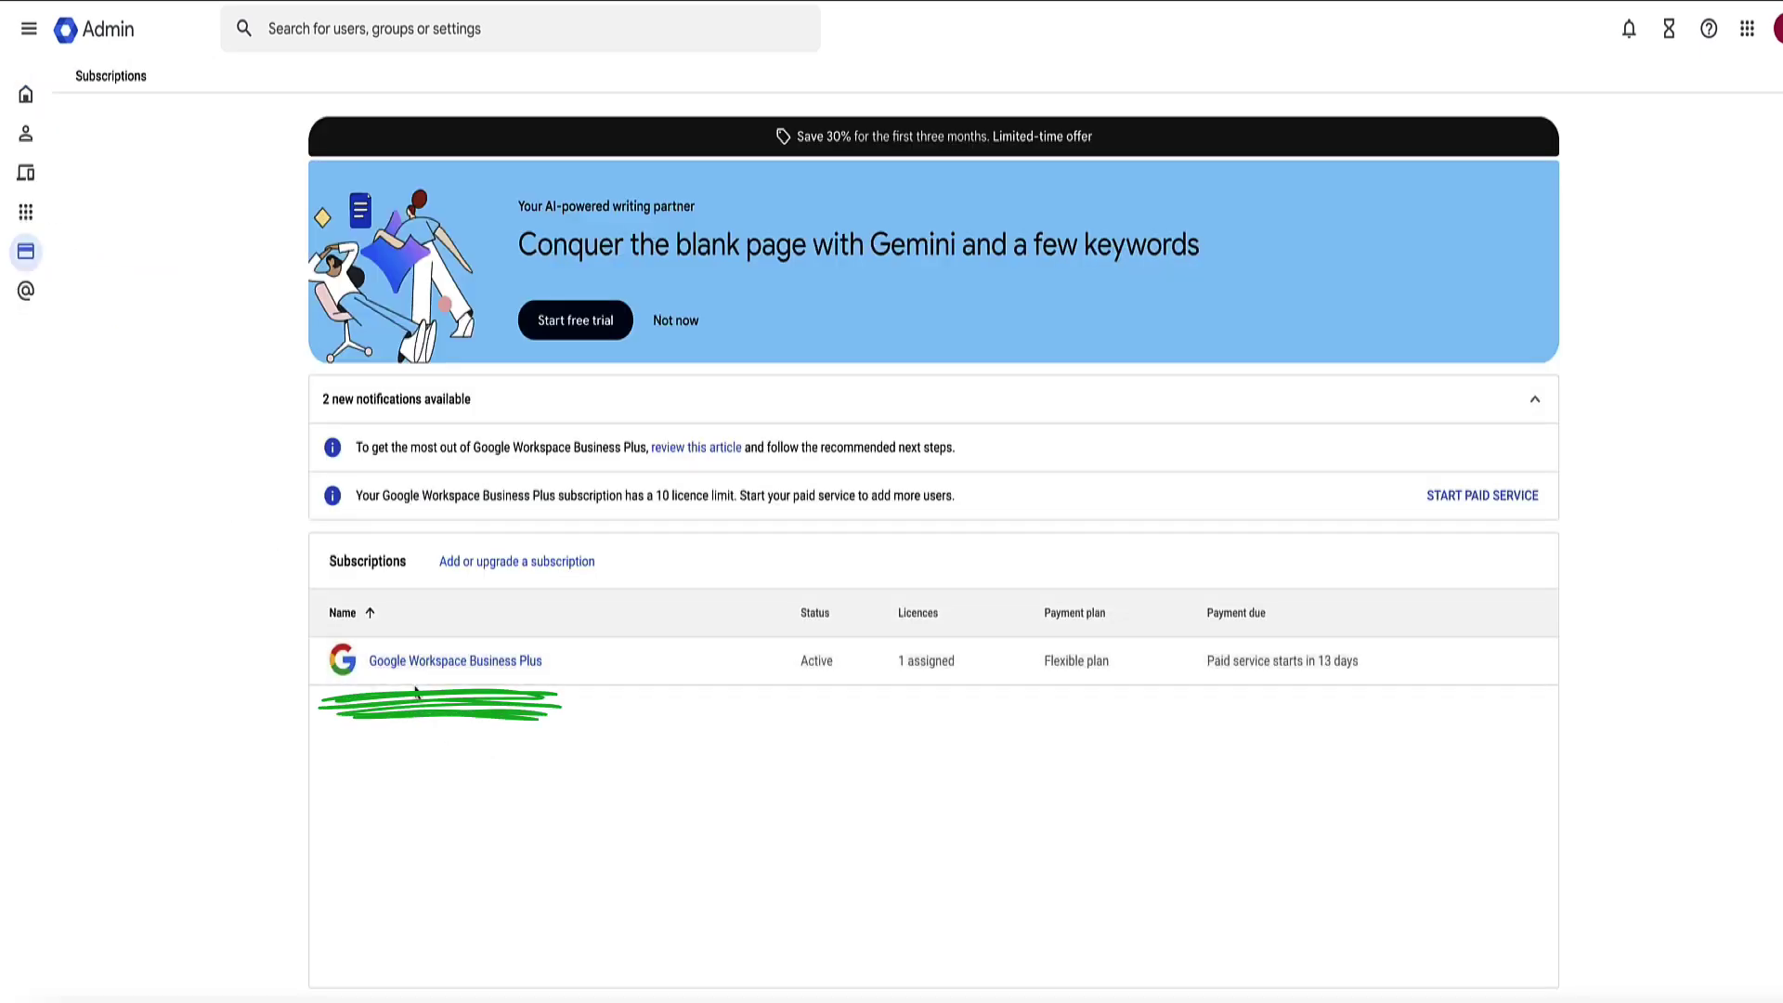
{"action": "left_click_drag", "start_coordinate": [1363, 665], "coordinate": [1189, 666]}
{"action": "left_click", "coordinate": [1283, 721]}
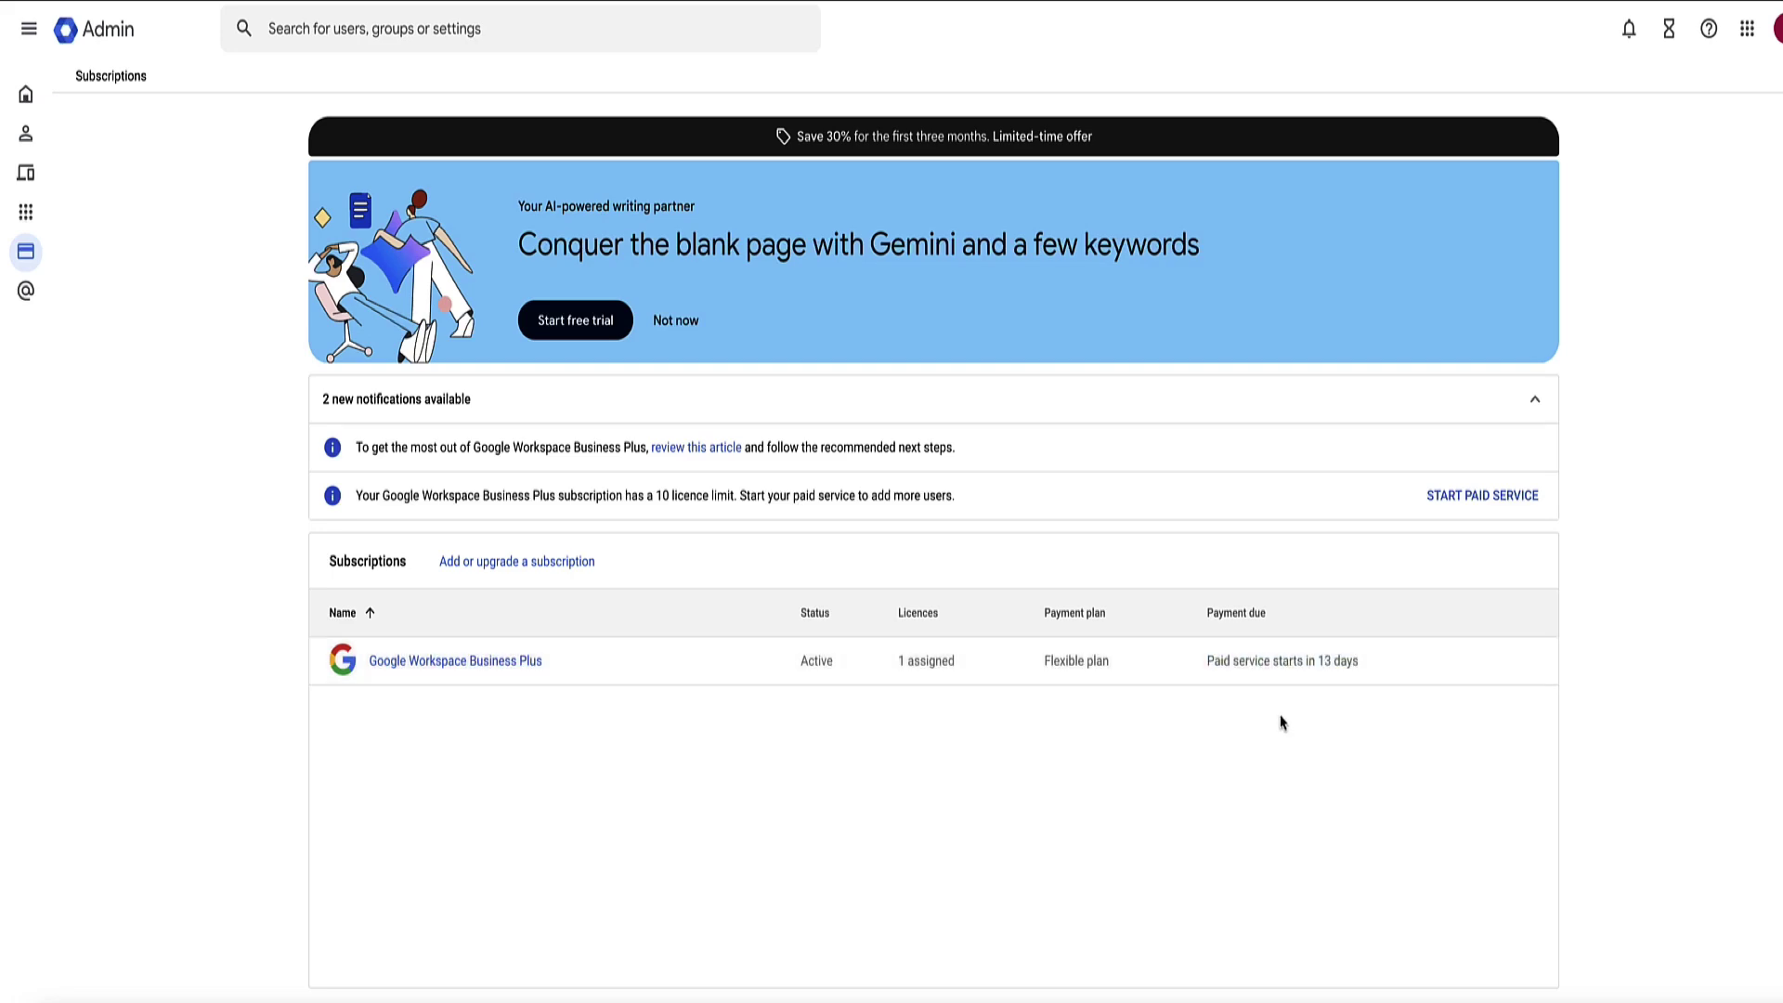
{"action": "left_click", "coordinate": [426, 662]}
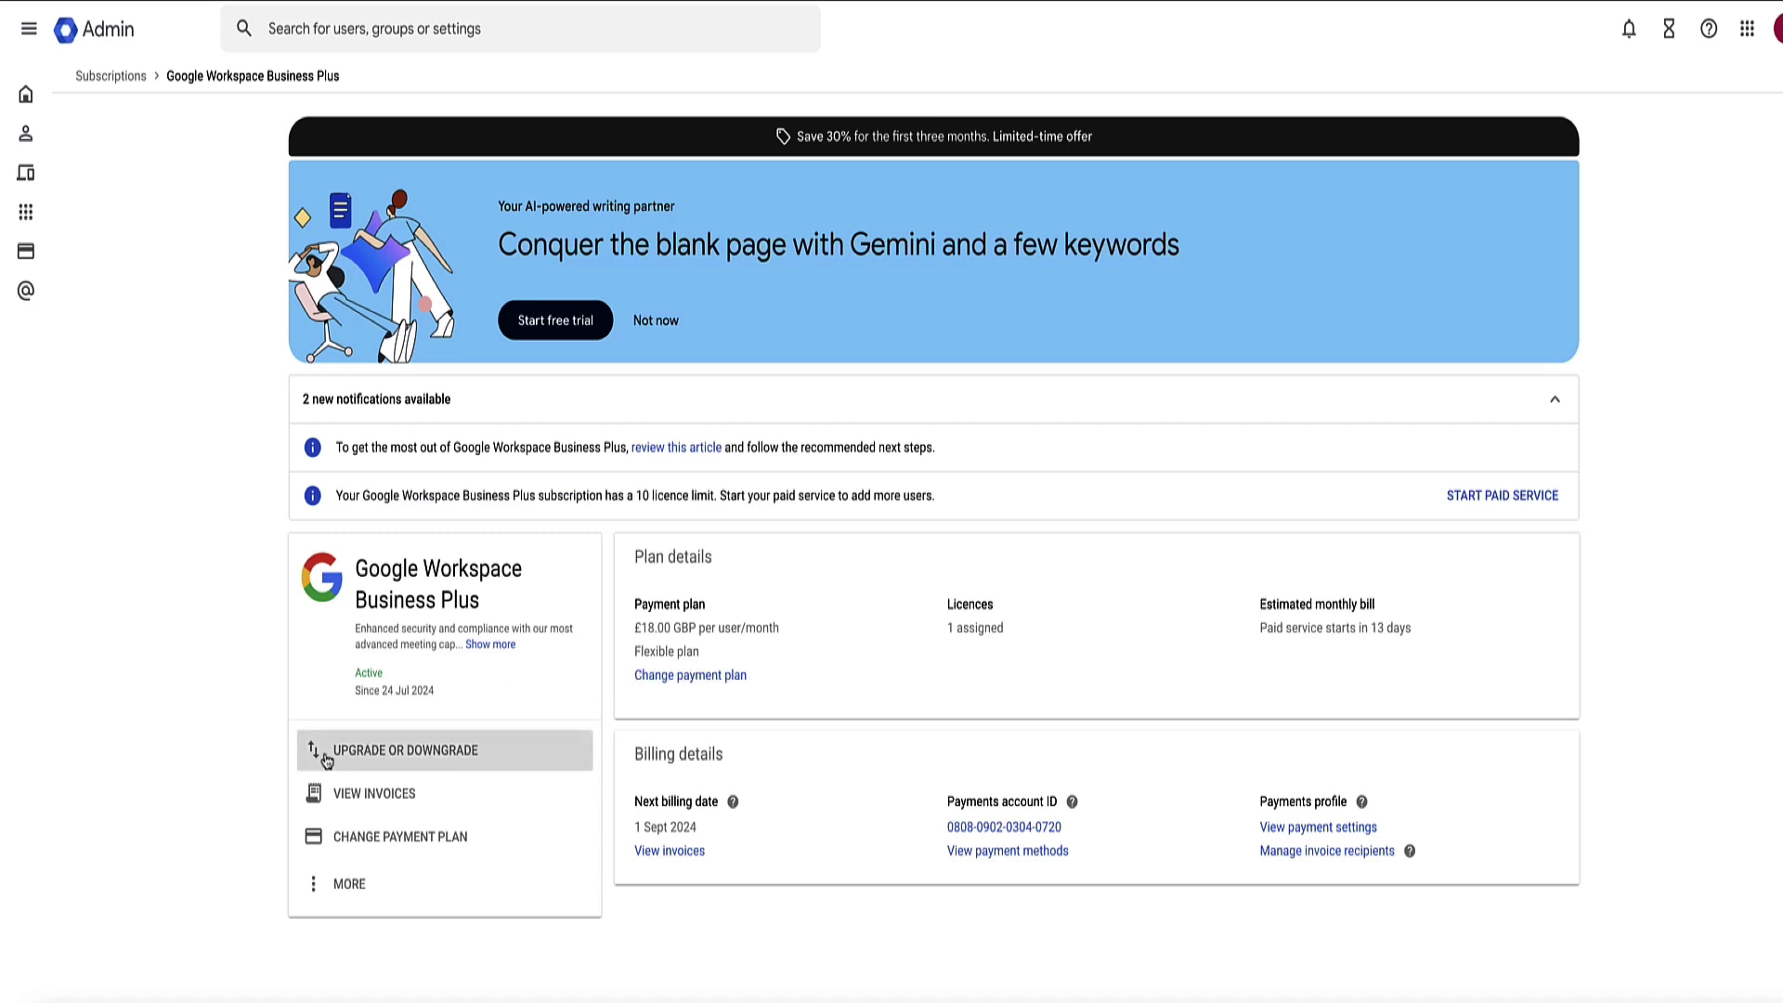
{"action": "left_click", "coordinate": [380, 754]}
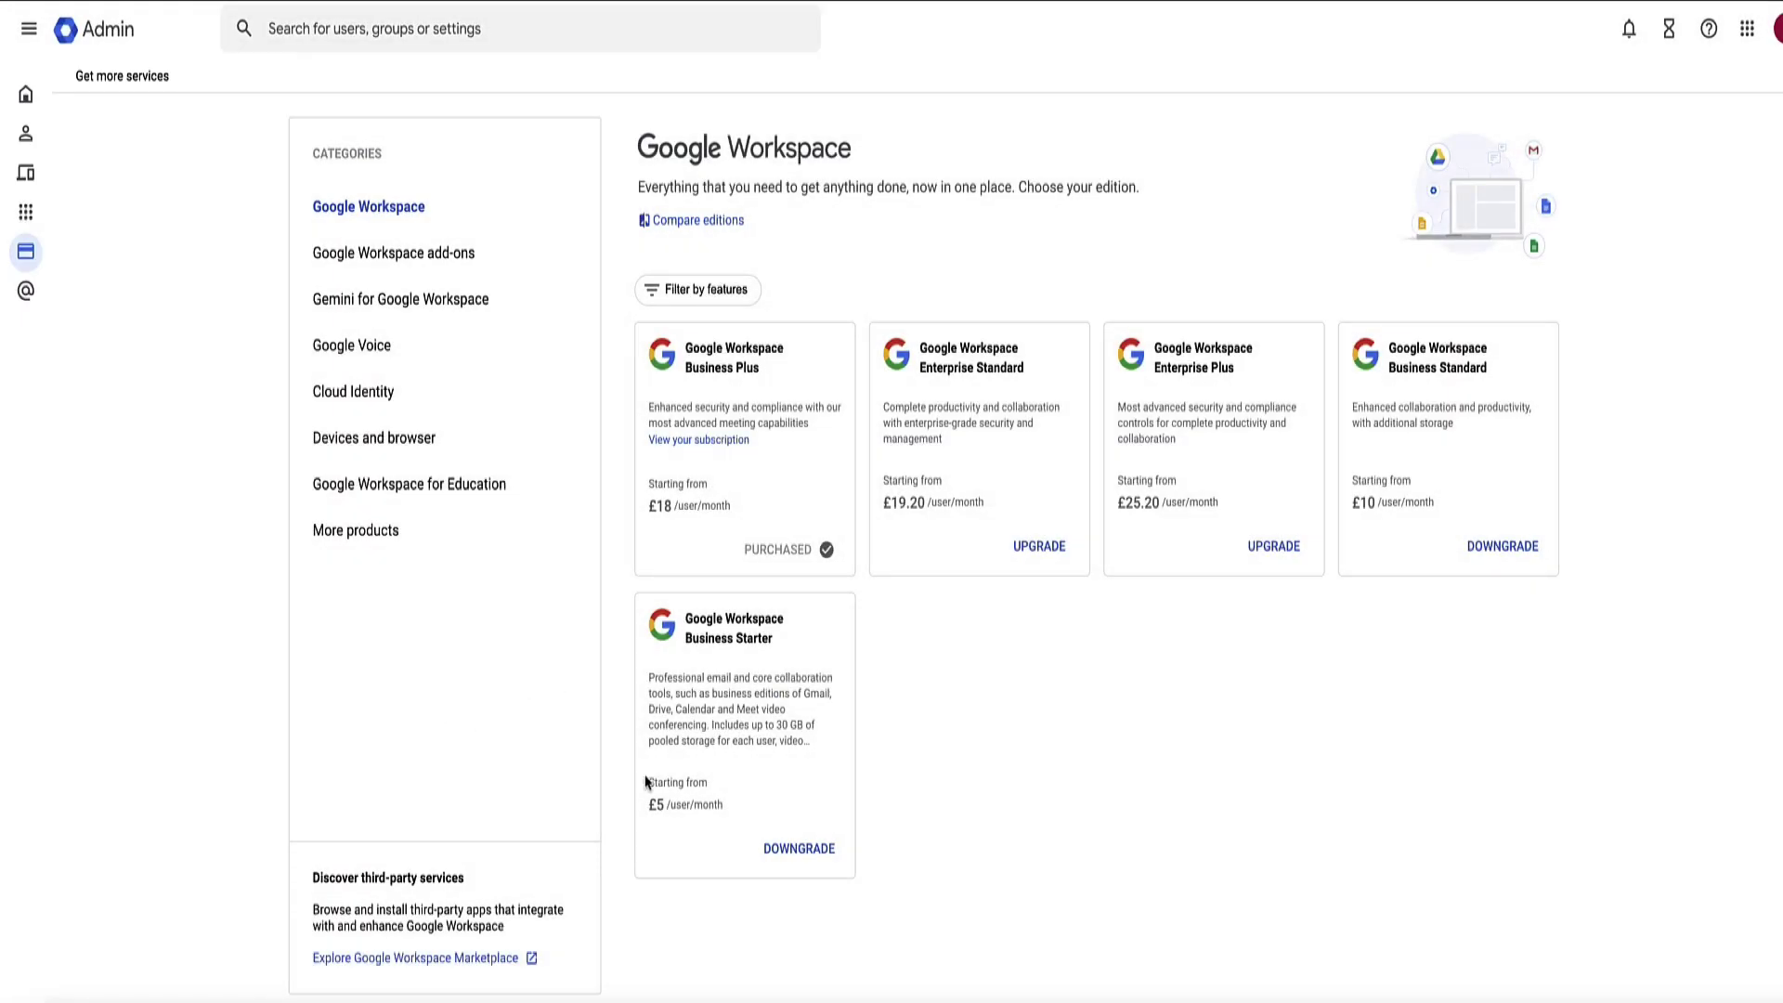
{"action": "left_click_drag", "start_coordinate": [769, 637], "coordinate": [684, 633]}
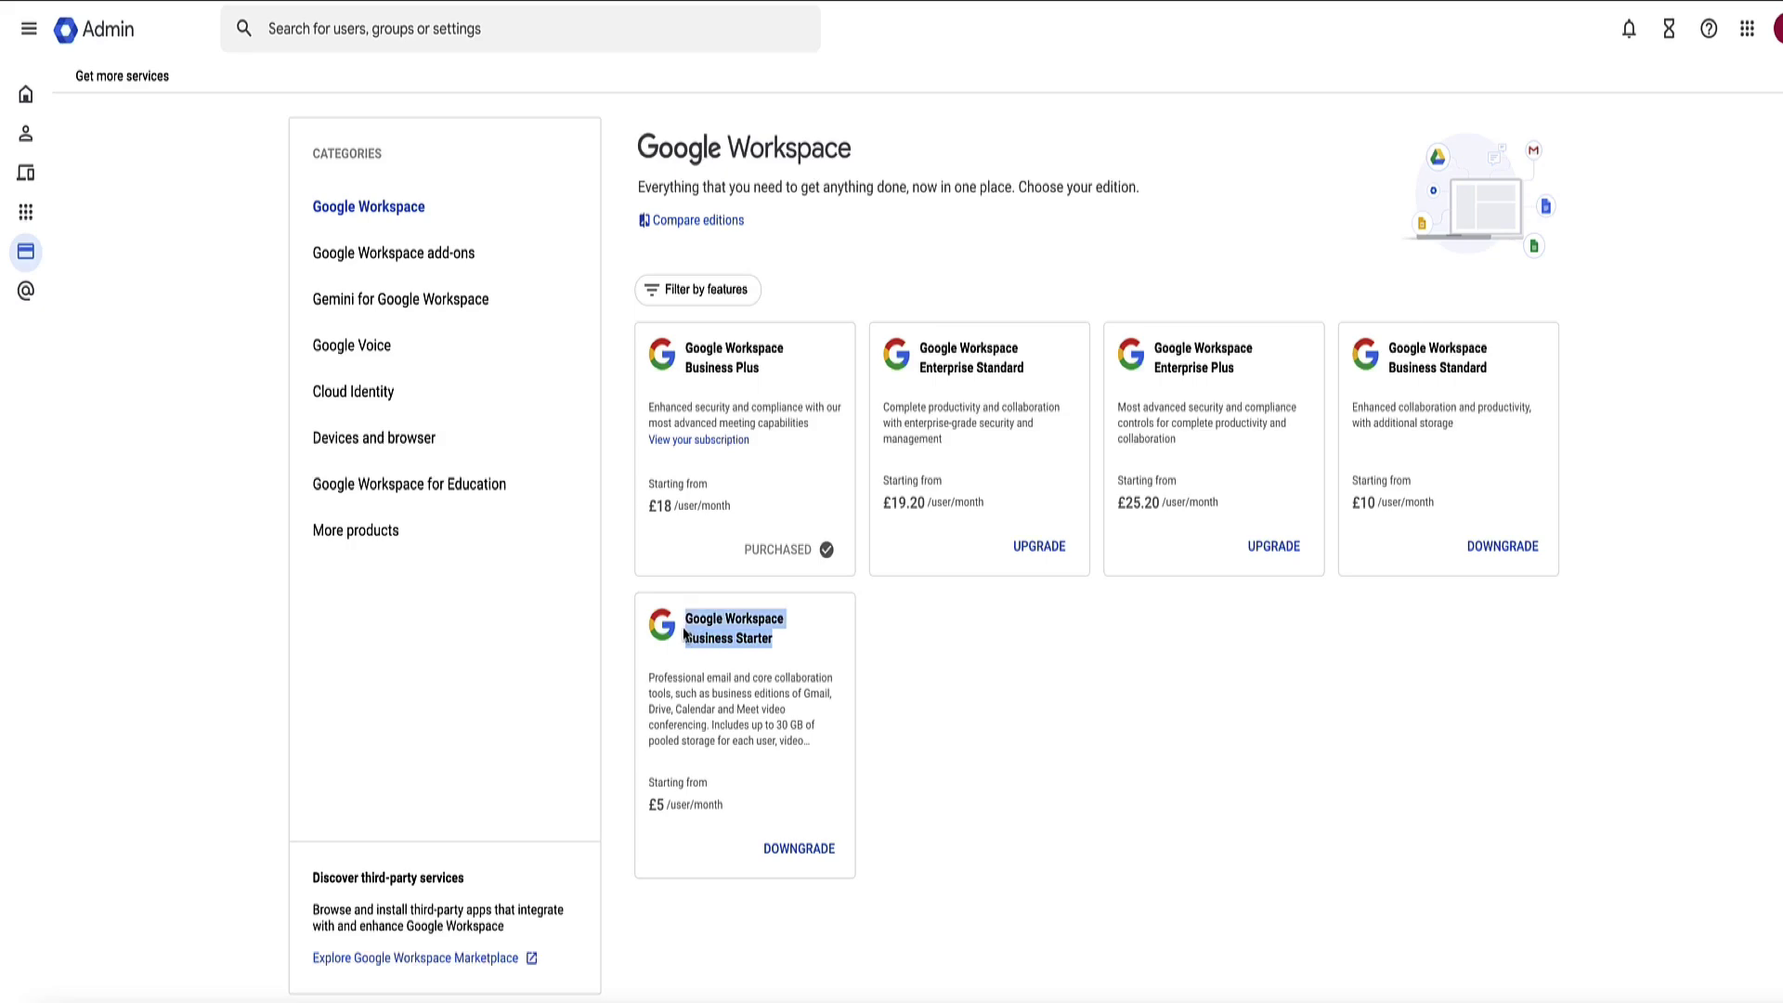
{"action": "left_click", "coordinate": [785, 847]}
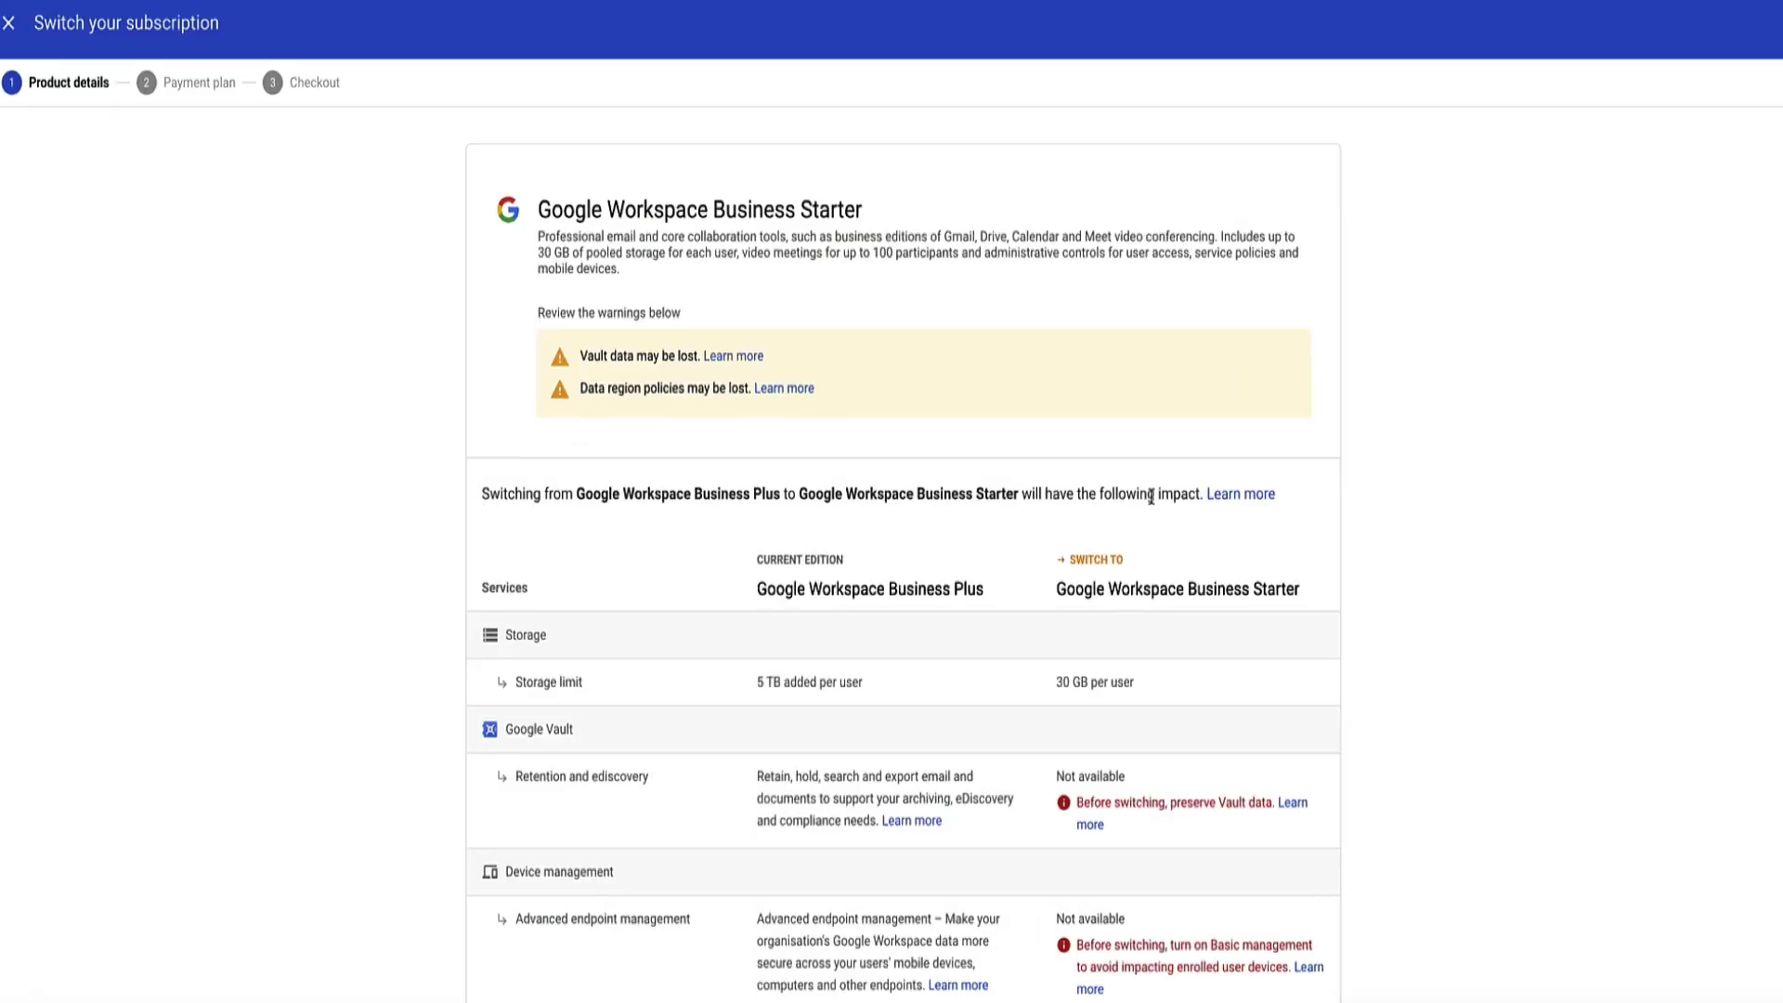
Step: Review the switch's impact table, comparing 5 TB Business Plus storage with Business Starter's 30 GB
{"action": "left_click_drag", "start_coordinate": [1159, 494], "coordinate": [1194, 492]}
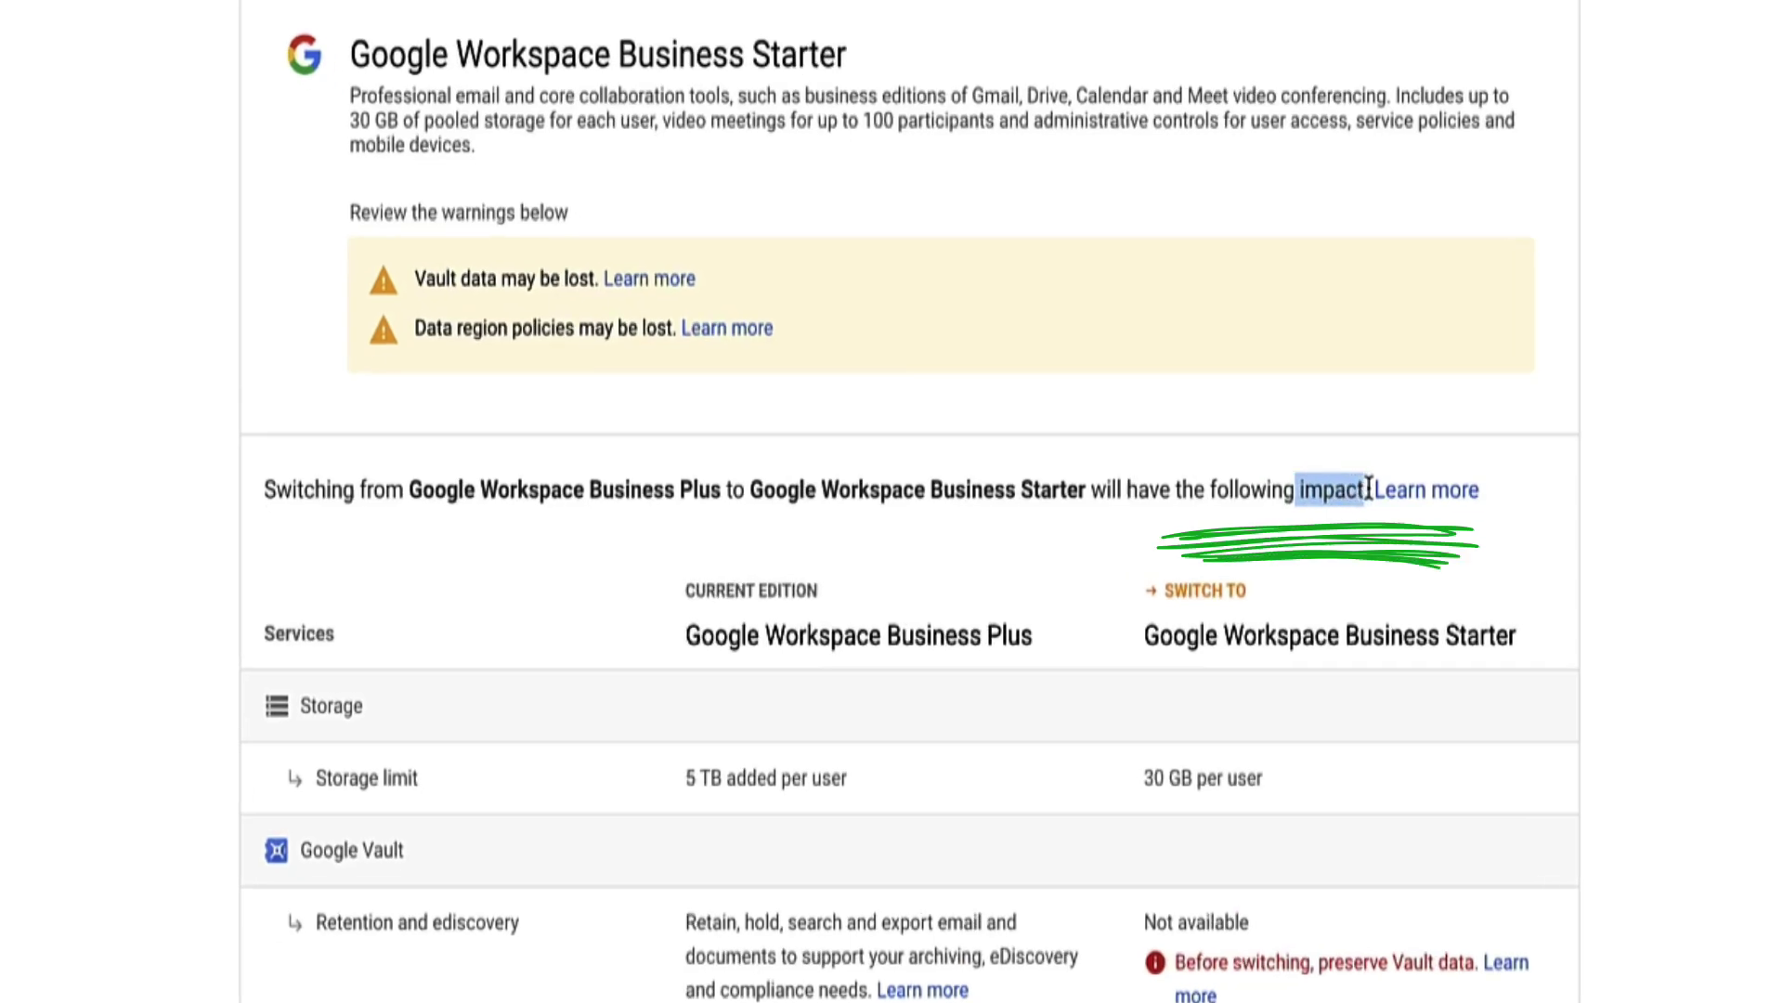
{"action": "left_click_drag", "start_coordinate": [1371, 489], "coordinate": [1127, 489]}
{"action": "left_click", "coordinate": [1049, 490]}
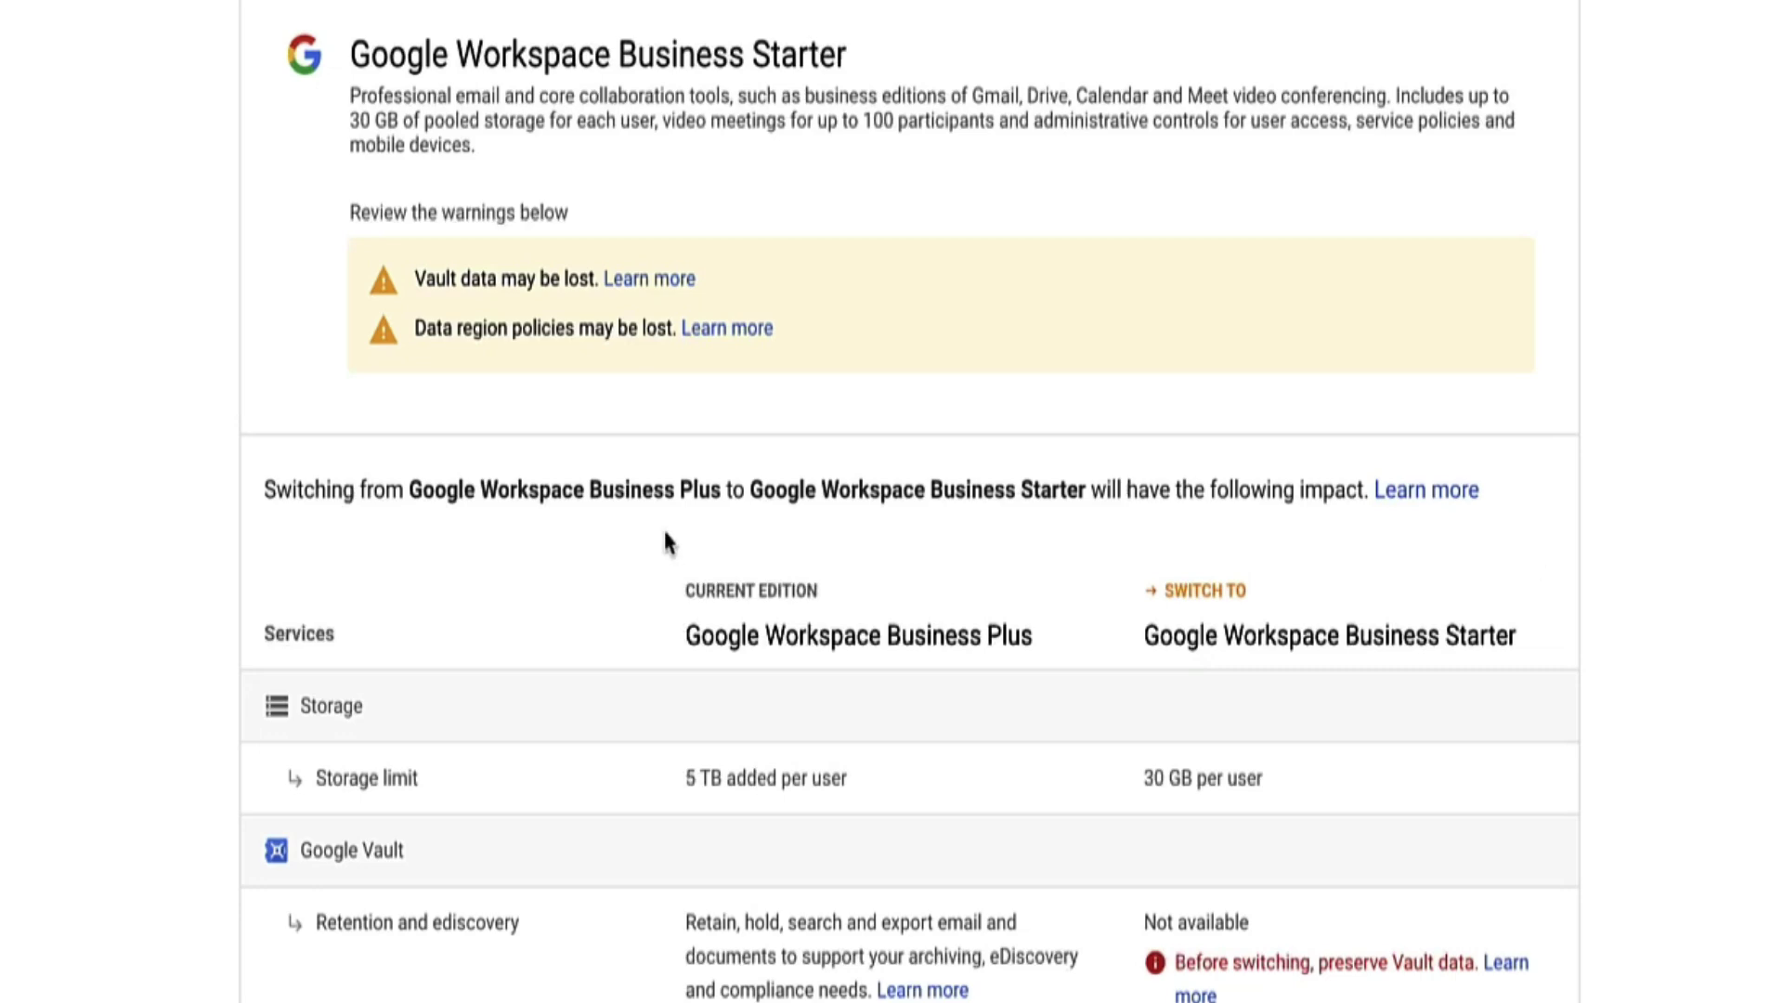
{"action": "scroll", "coordinate": [666, 541], "scroll_direction": "down", "scroll_amount": 4}
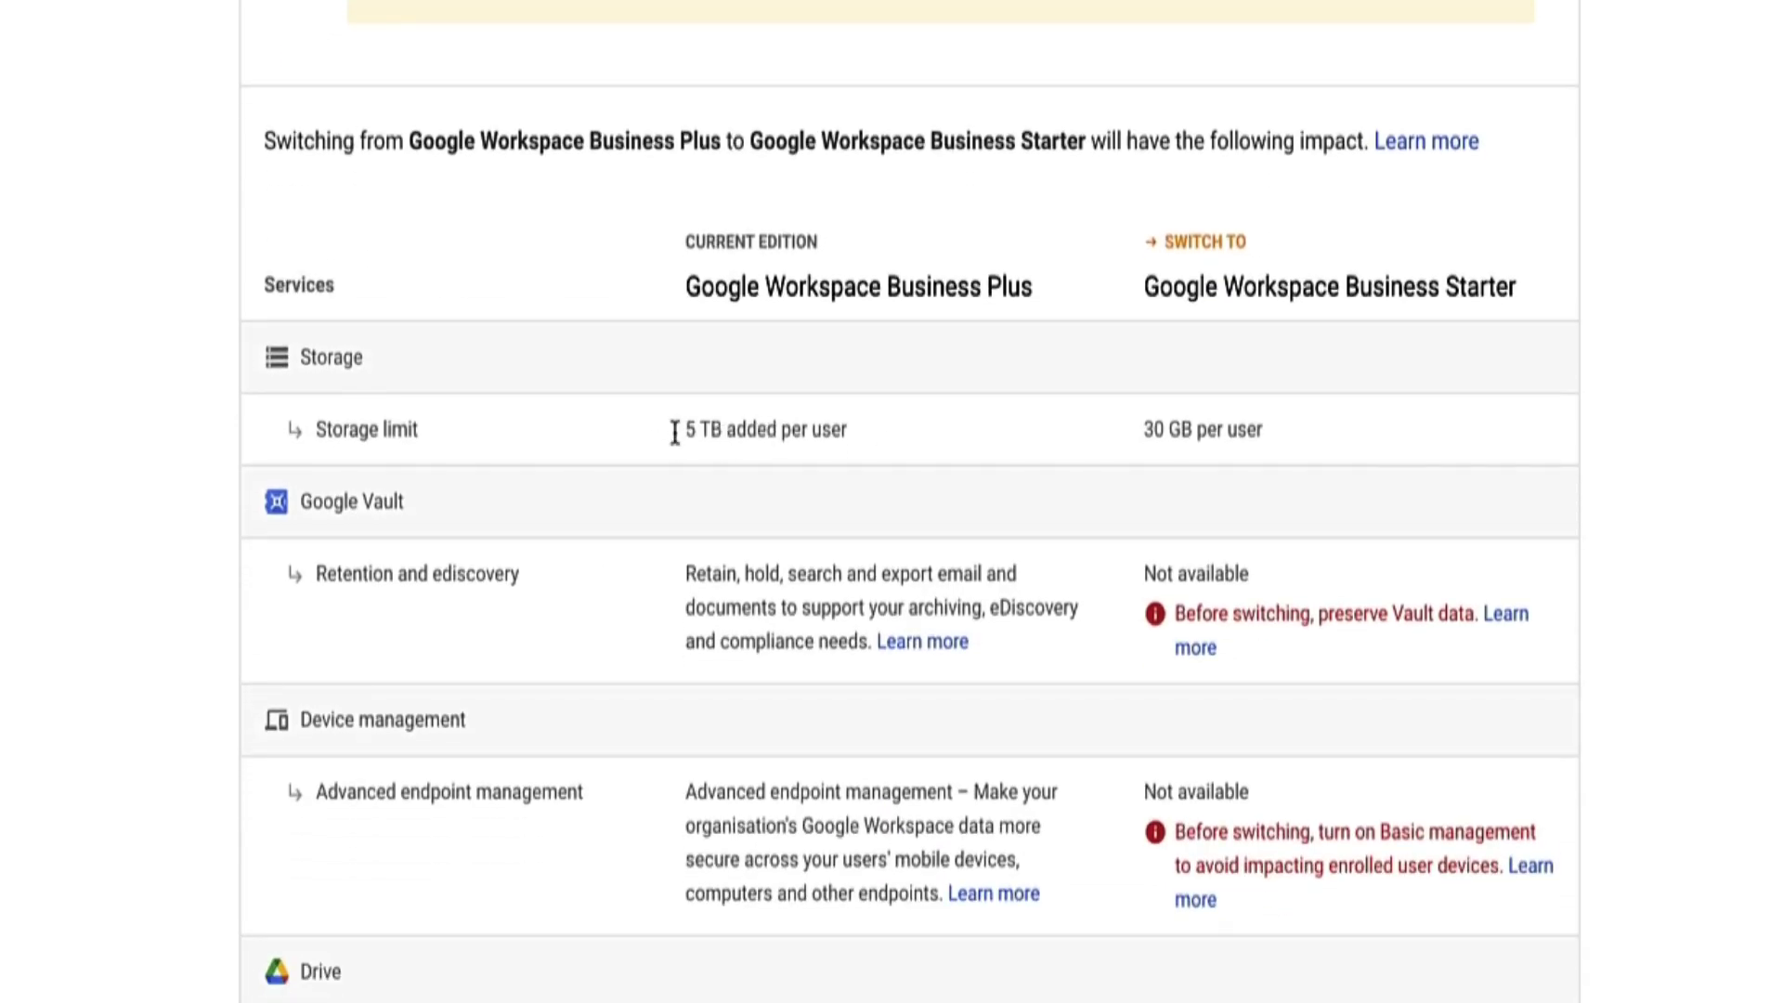
{"action": "left_click_drag", "start_coordinate": [675, 434], "coordinate": [844, 432]}
{"action": "left_click_drag", "start_coordinate": [1141, 431], "coordinate": [1188, 434]}
{"action": "left_click", "coordinate": [1287, 429]}
{"action": "scroll", "coordinate": [1291, 413], "scroll_direction": "down", "scroll_amount": 3}
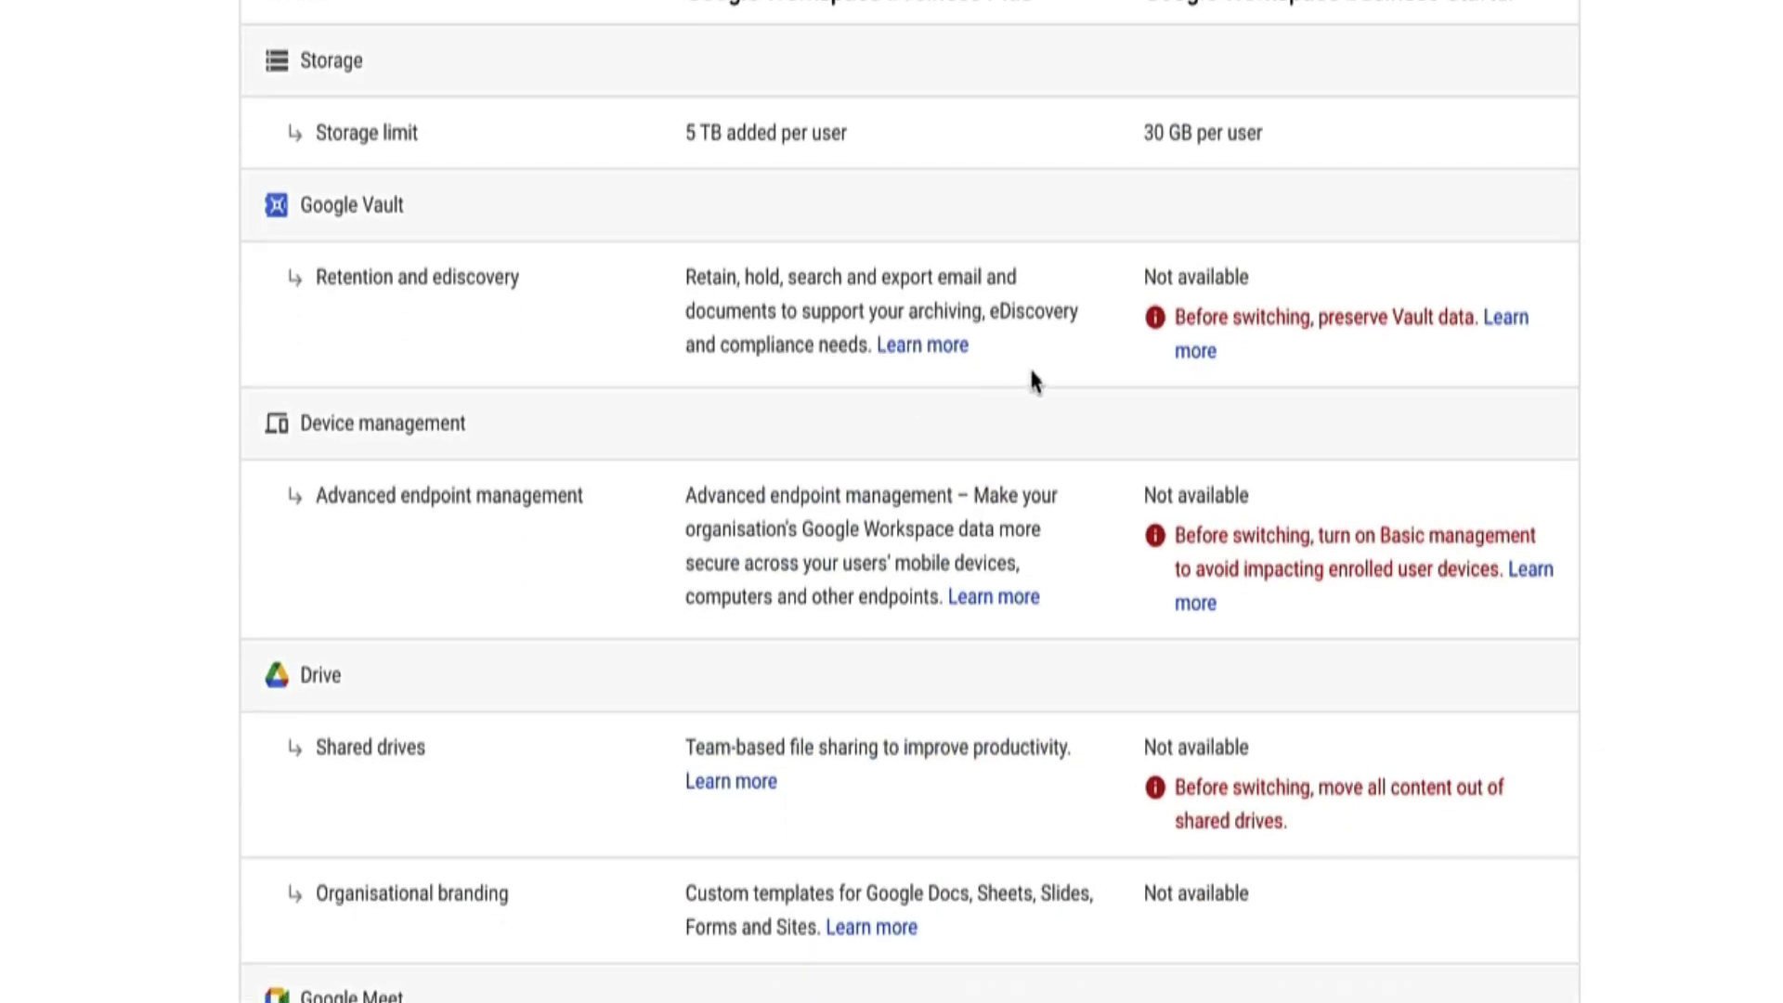
{"action": "scroll", "coordinate": [1346, 605], "scroll_direction": "down", "scroll_amount": 2}
{"action": "scroll", "coordinate": [1346, 605], "scroll_direction": "up", "scroll_amount": 5}
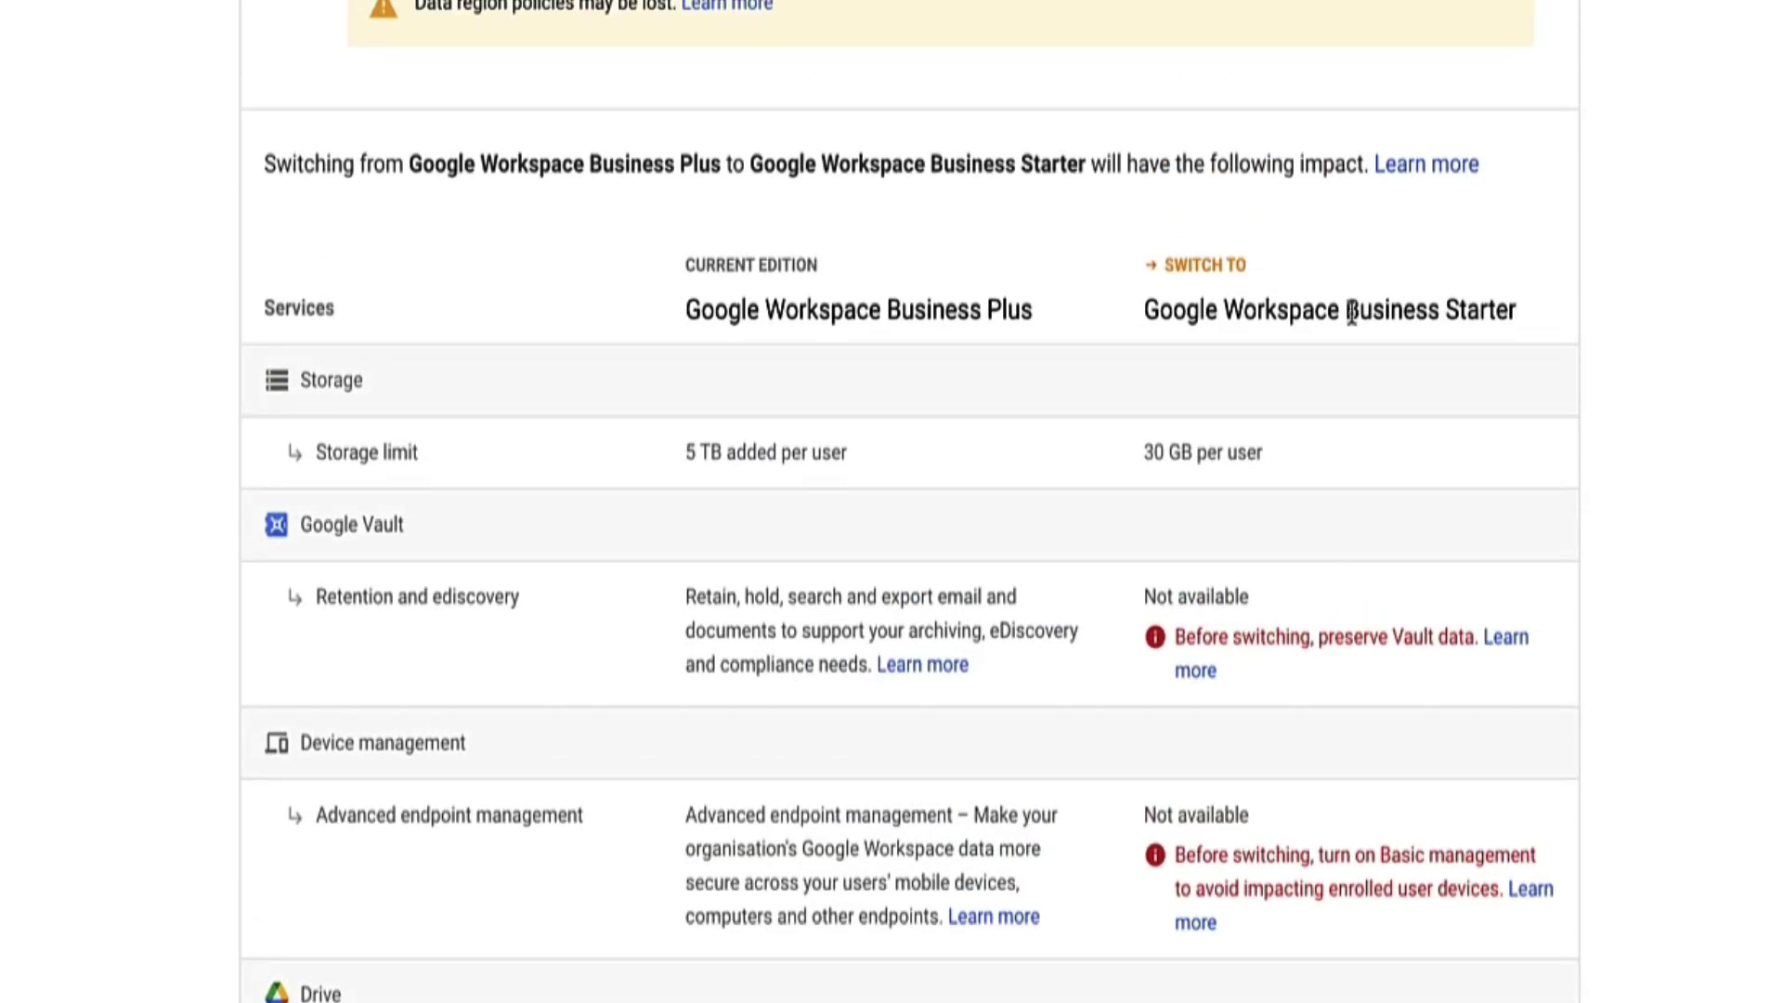
{"action": "left_click_drag", "start_coordinate": [1346, 311], "coordinate": [1490, 322]}
{"action": "scroll", "coordinate": [1421, 336], "scroll_direction": "down", "scroll_amount": 5}
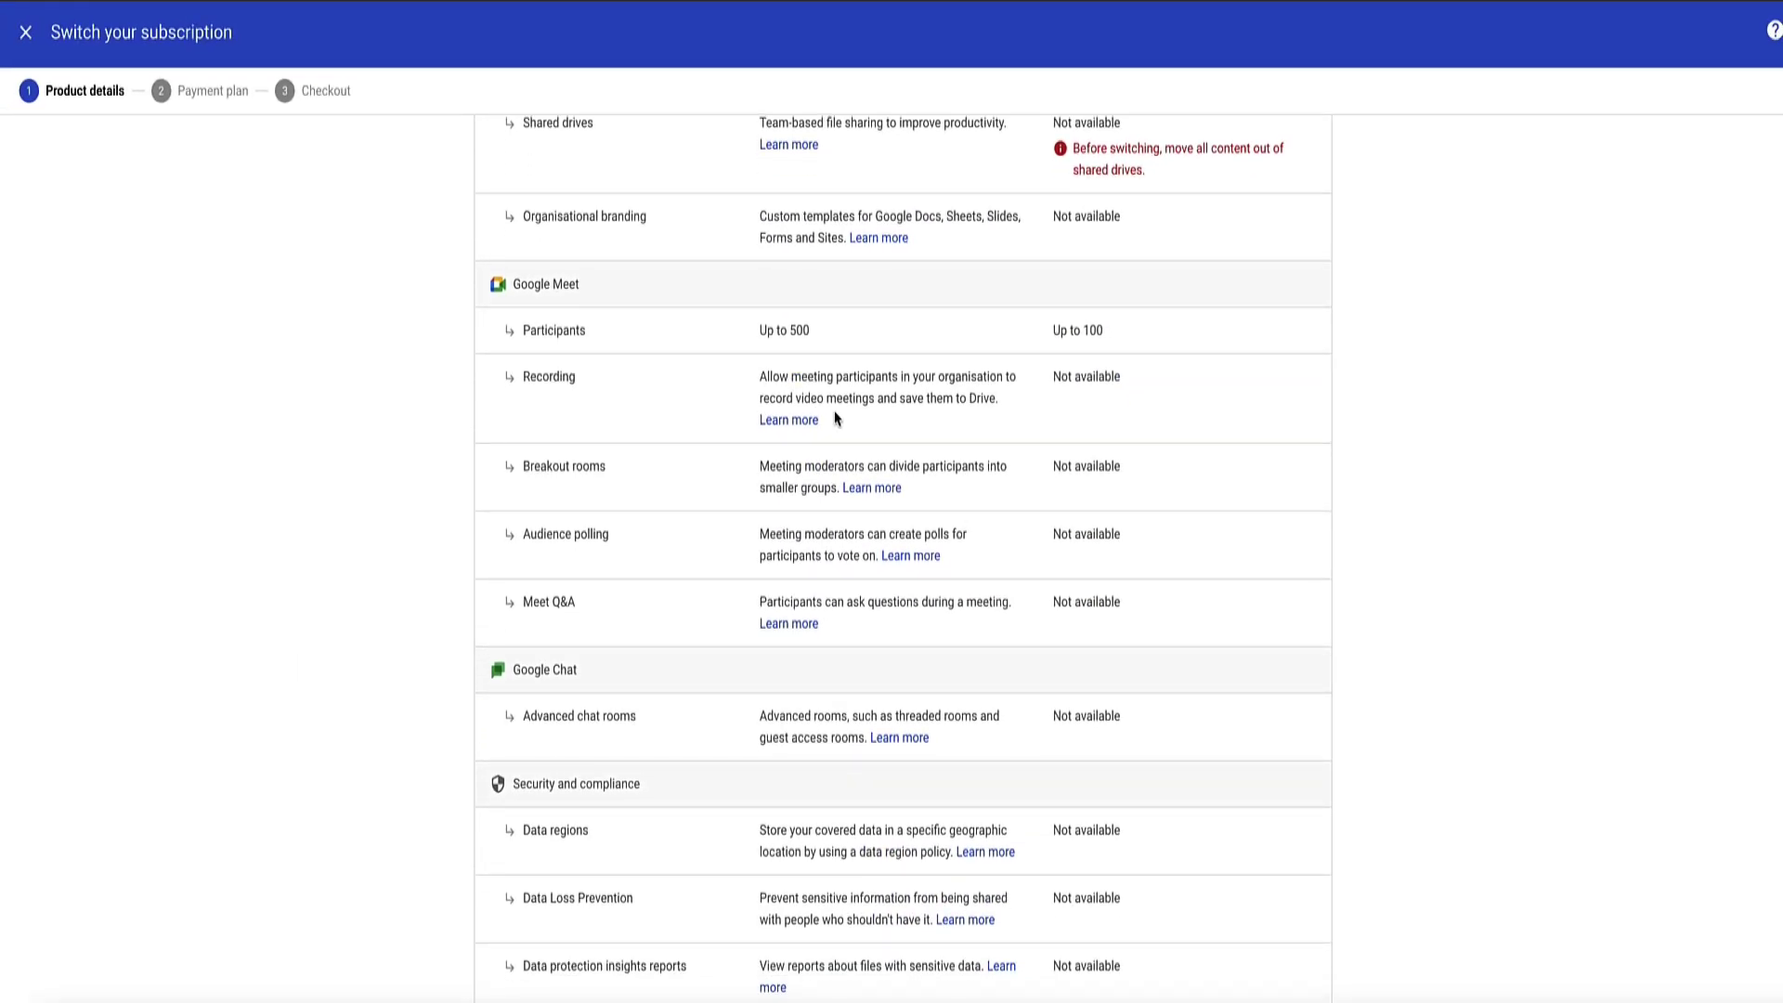
{"action": "scroll", "coordinate": [1025, 388], "scroll_direction": "down", "scroll_amount": 3}
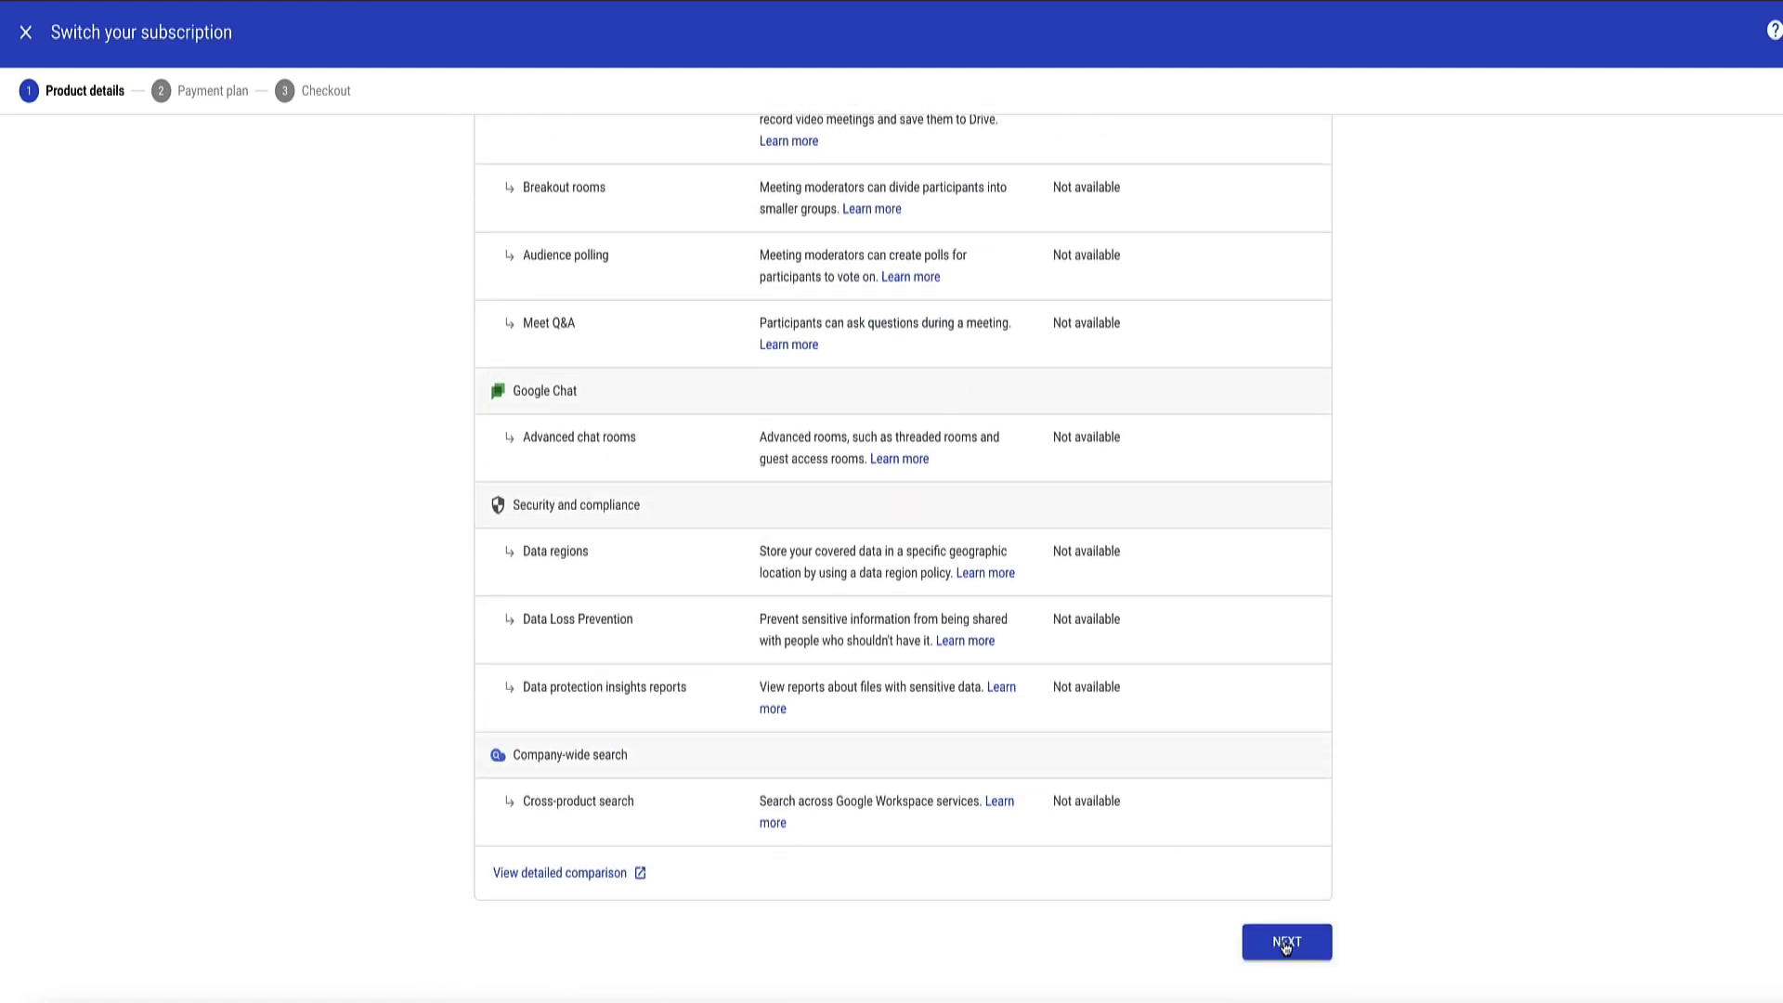
Step: Compare payment plans, choose the Flexible plan at £6.00 GBP per user/month, and go to checkout
{"action": "left_click", "coordinate": [1287, 944]}
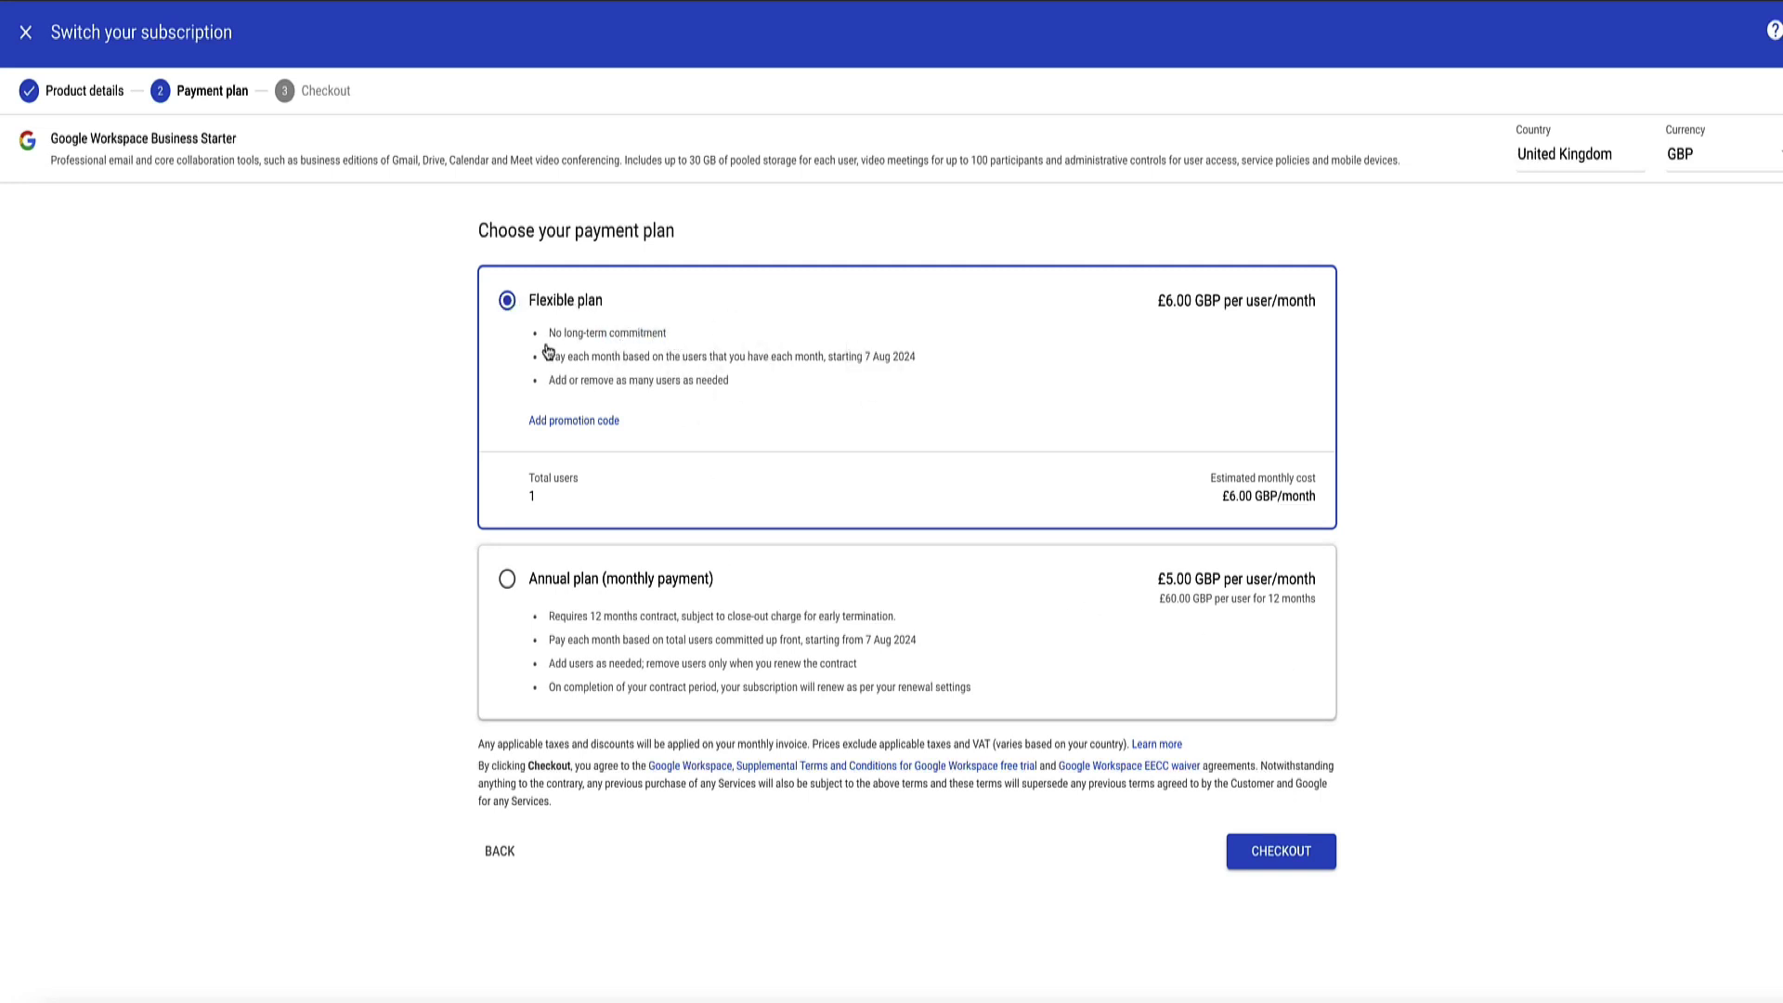
{"action": "left_click_drag", "start_coordinate": [544, 339], "coordinate": [796, 336]}
{"action": "left_click_drag", "start_coordinate": [1152, 301], "coordinate": [1216, 311]}
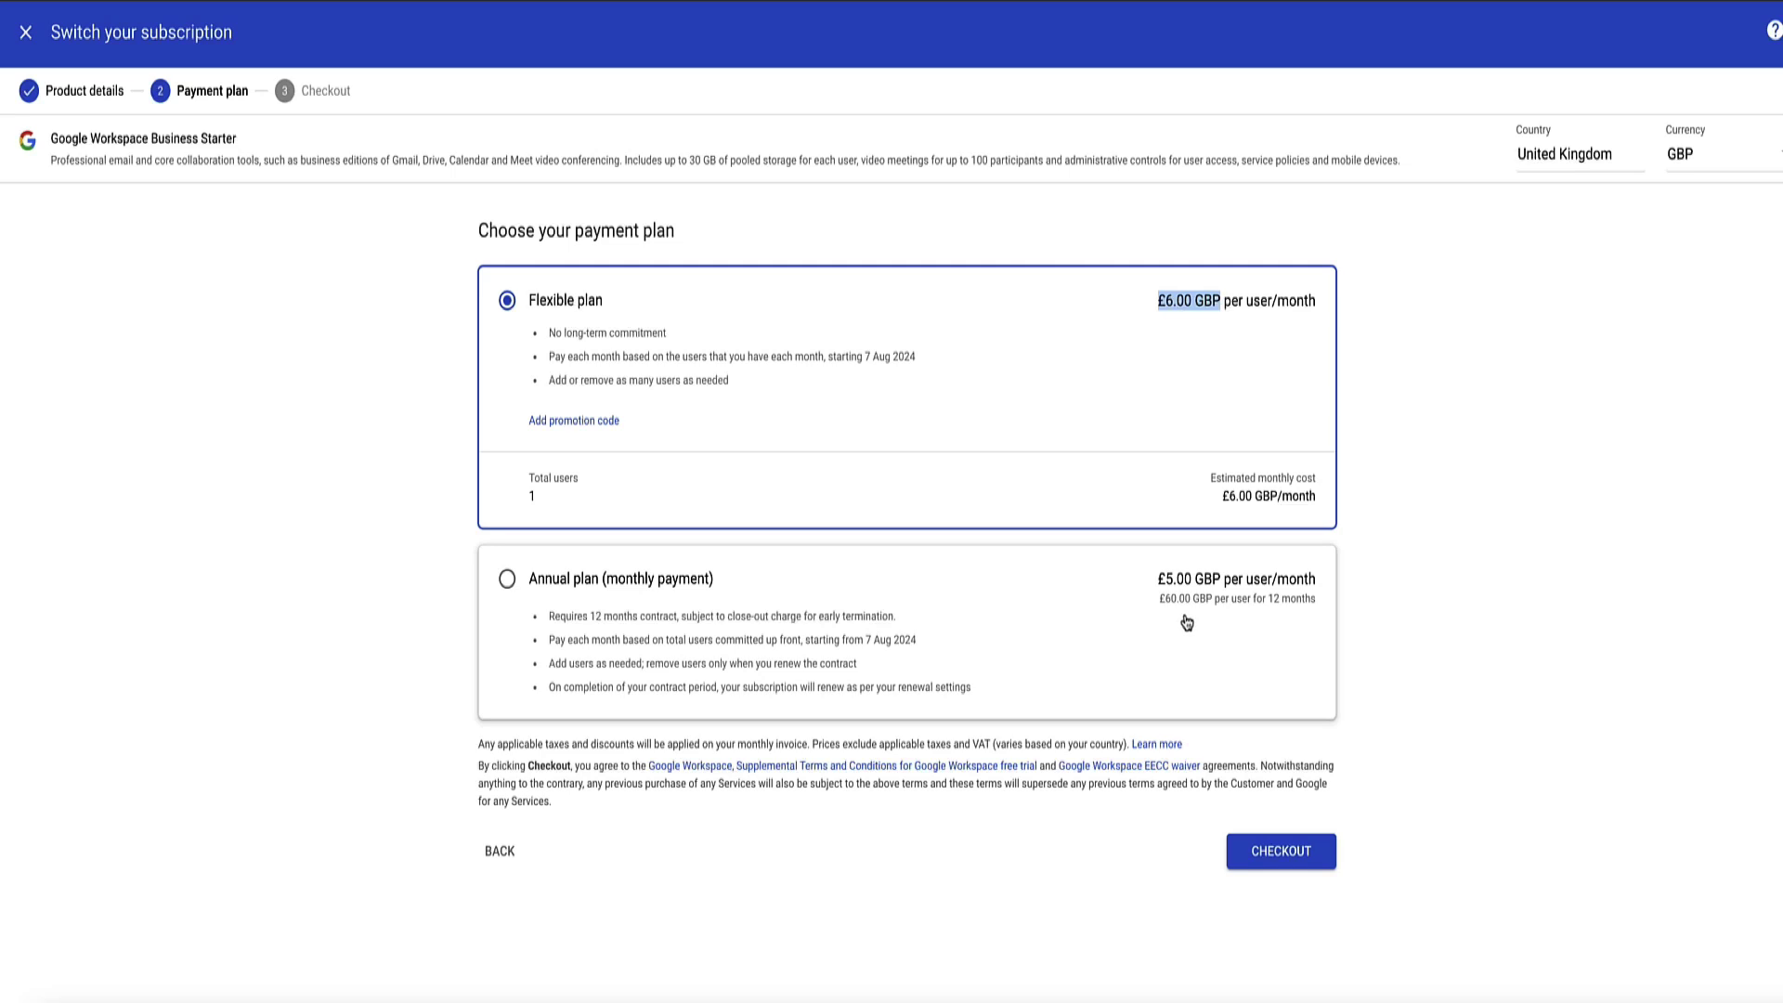
{"action": "left_click_drag", "start_coordinate": [1154, 580], "coordinate": [1191, 588]}
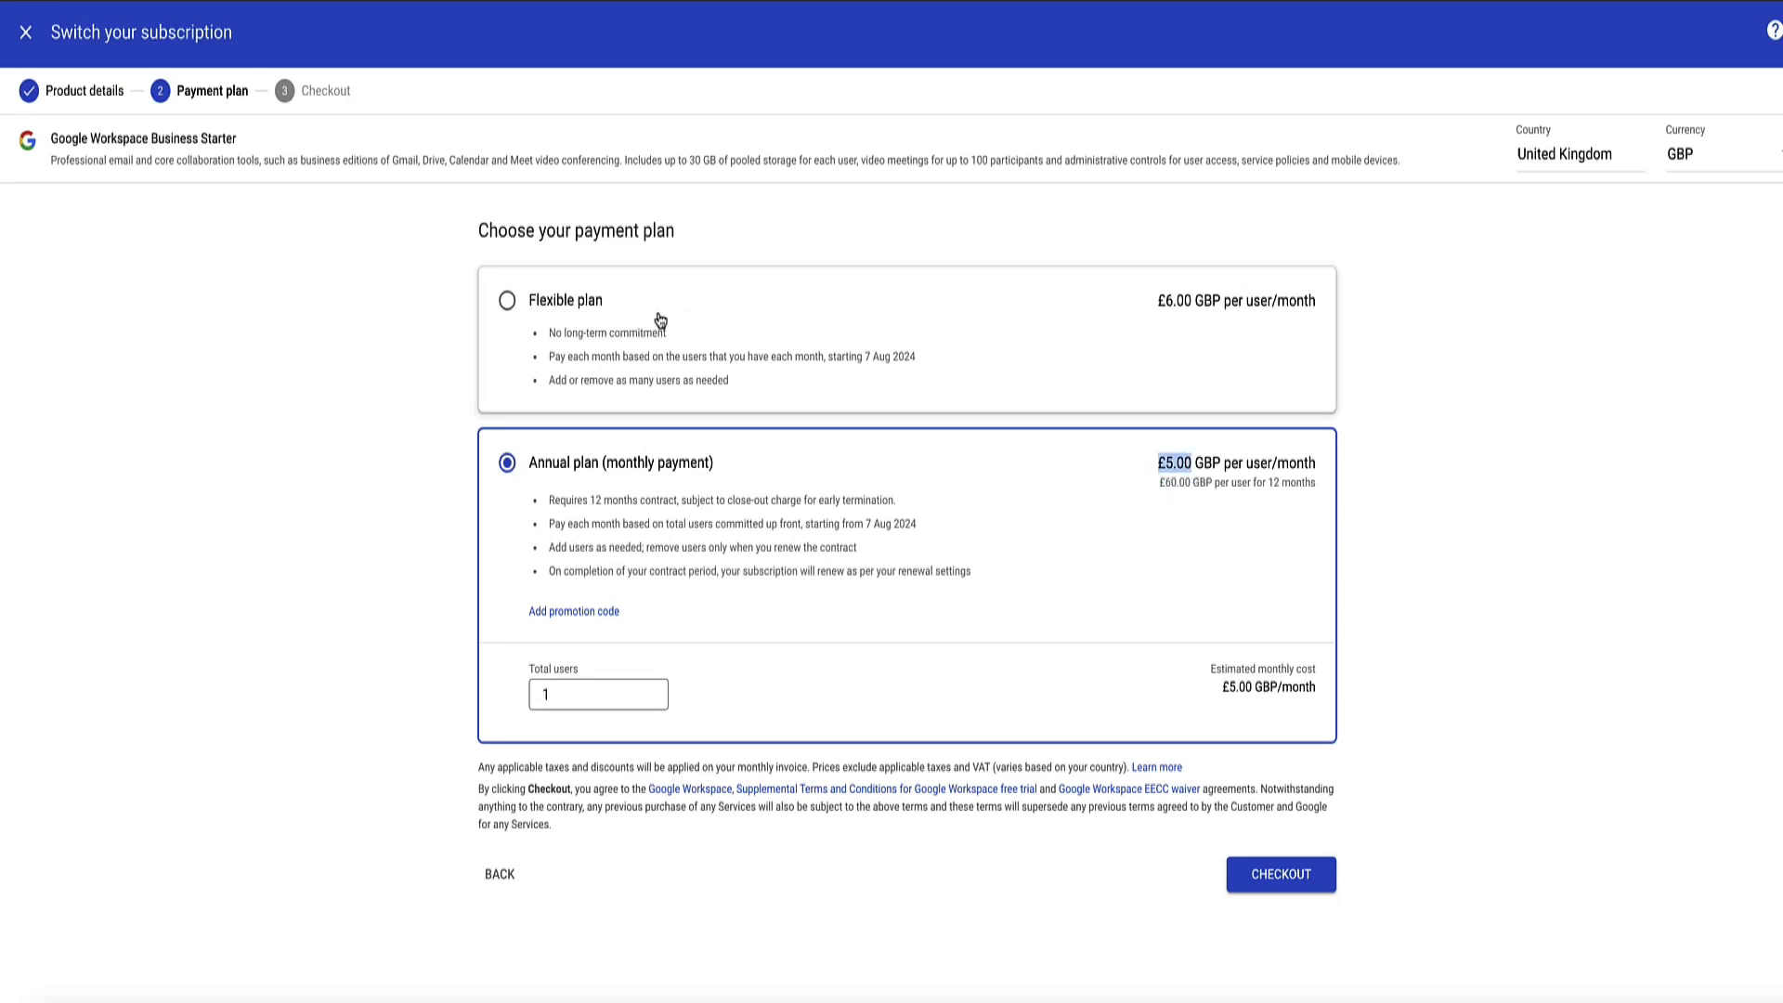
{"action": "left_click", "coordinate": [507, 300]}
{"action": "left_click", "coordinate": [1279, 869]}
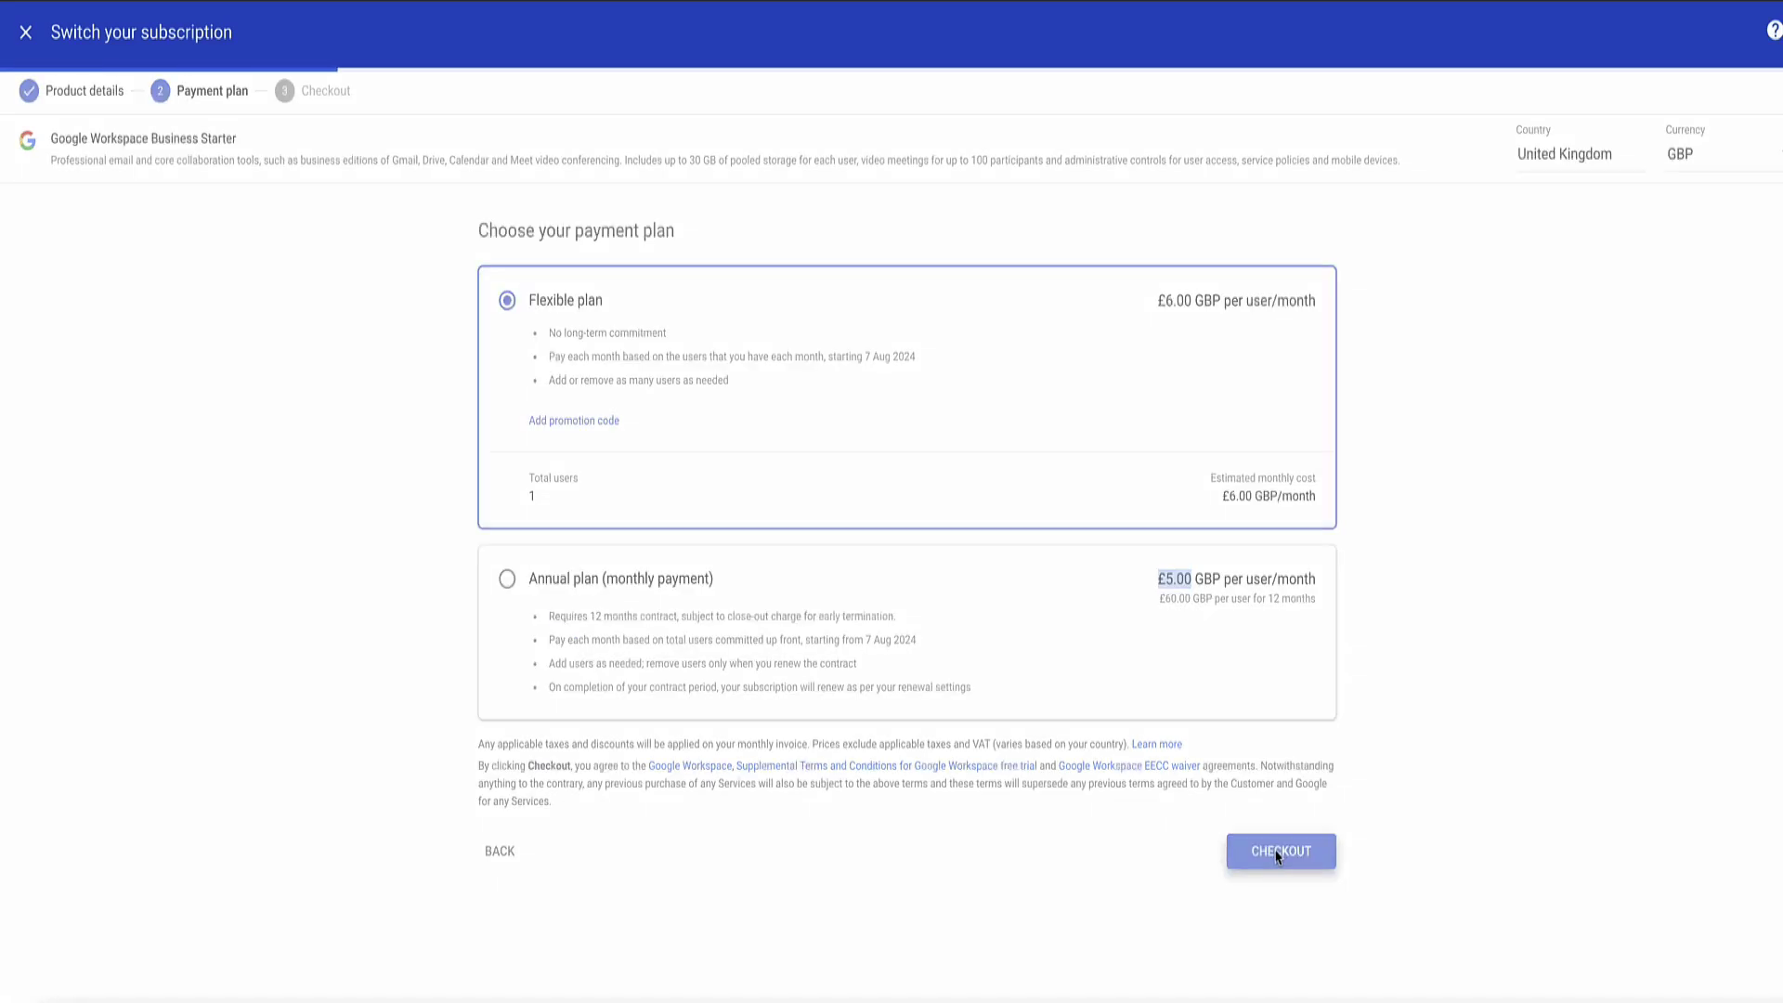
Step: Place the Business Starter order and dismiss the 'Thanks for your purchase' confirmation
{"action": "left_click", "coordinate": [1253, 332]}
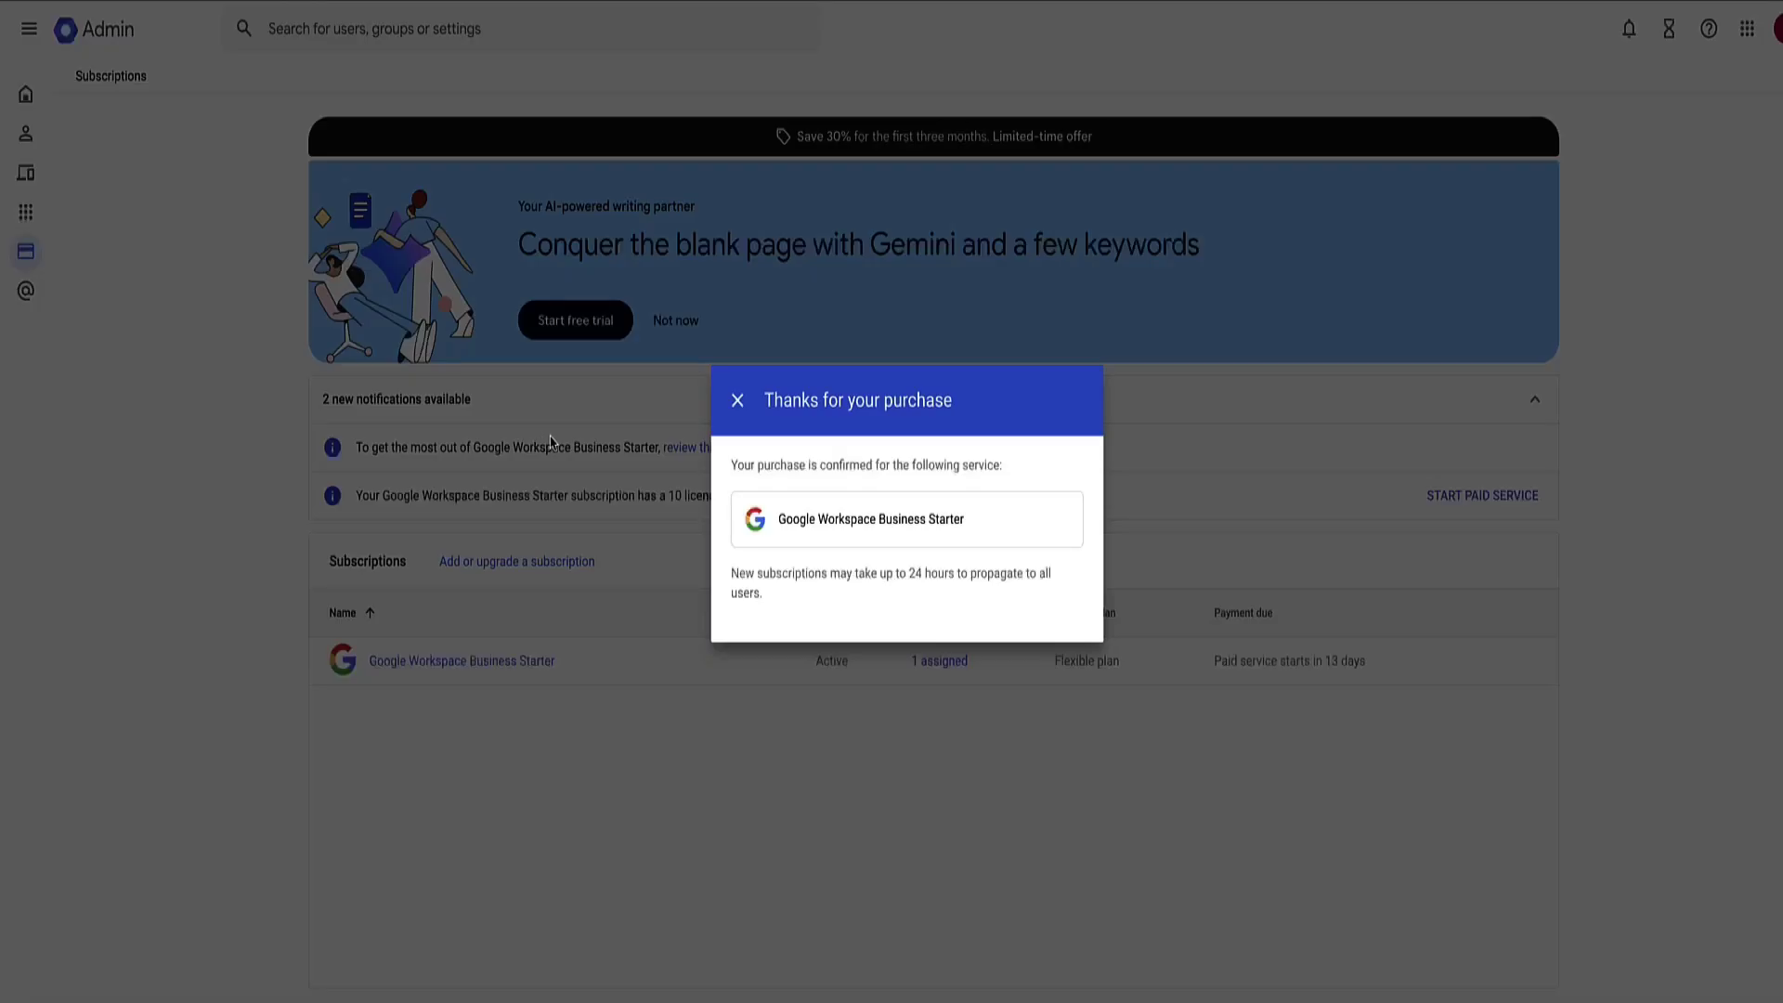
{"action": "left_click_drag", "start_coordinate": [992, 530], "coordinate": [779, 529]}
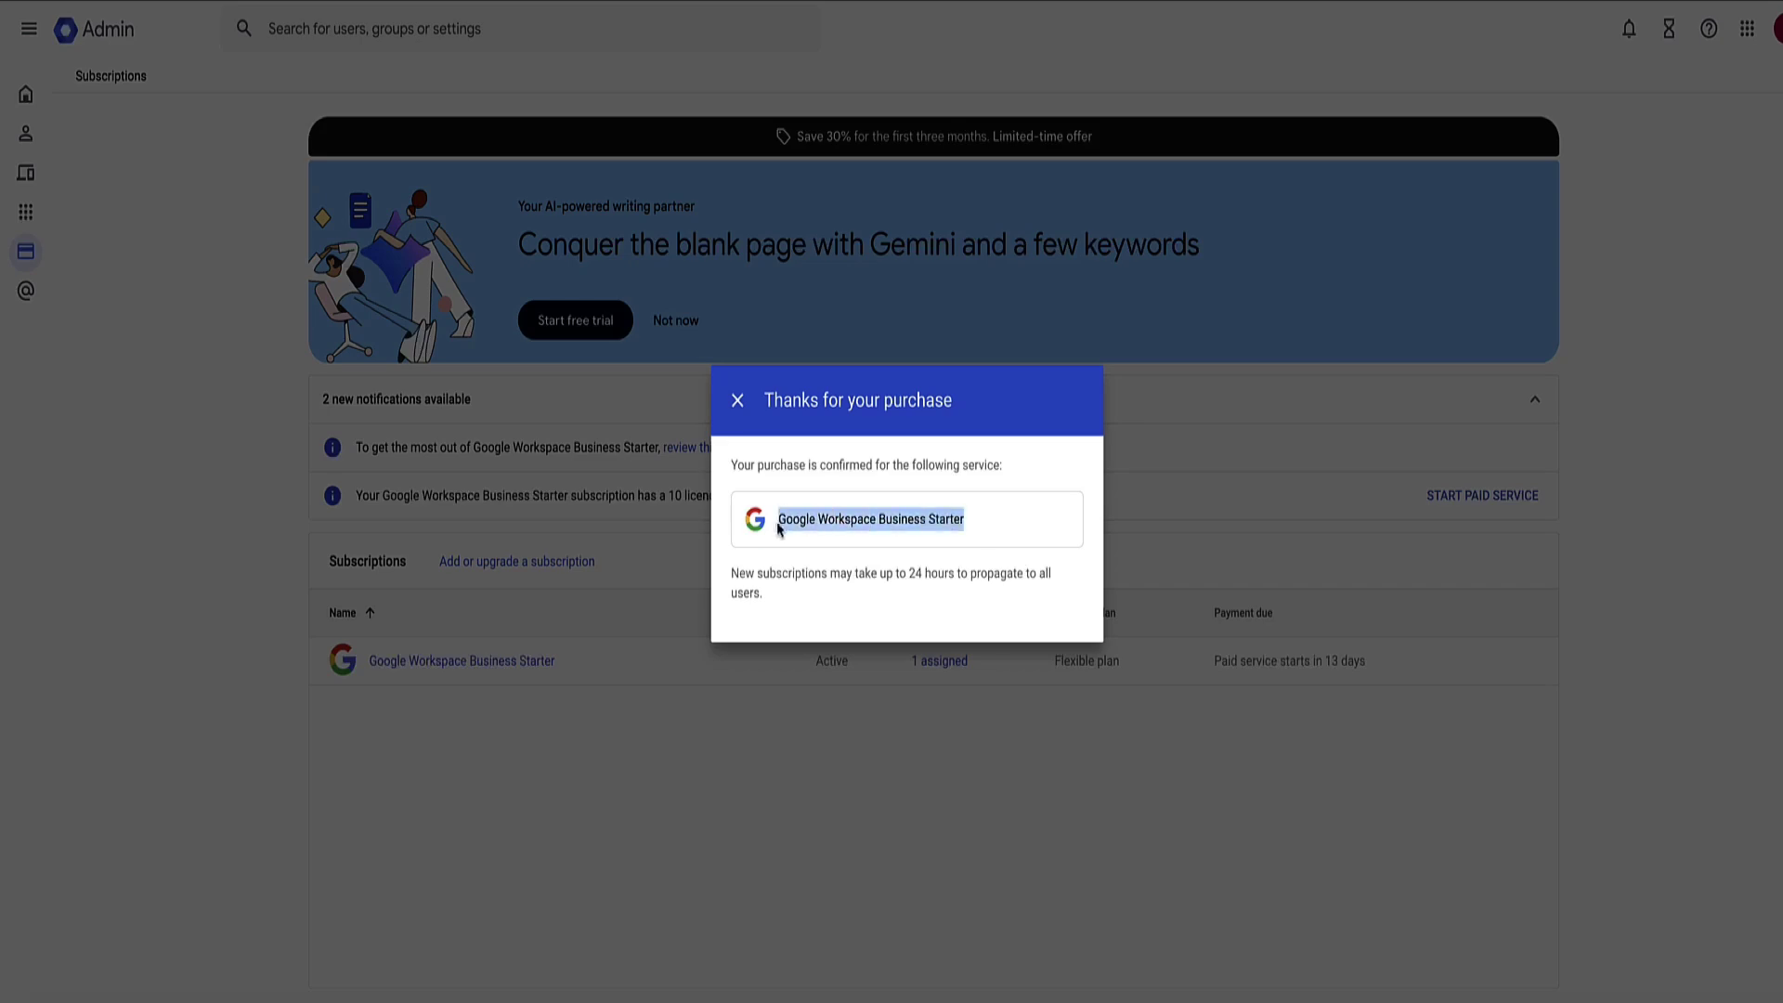
{"action": "left_click", "coordinate": [978, 523]}
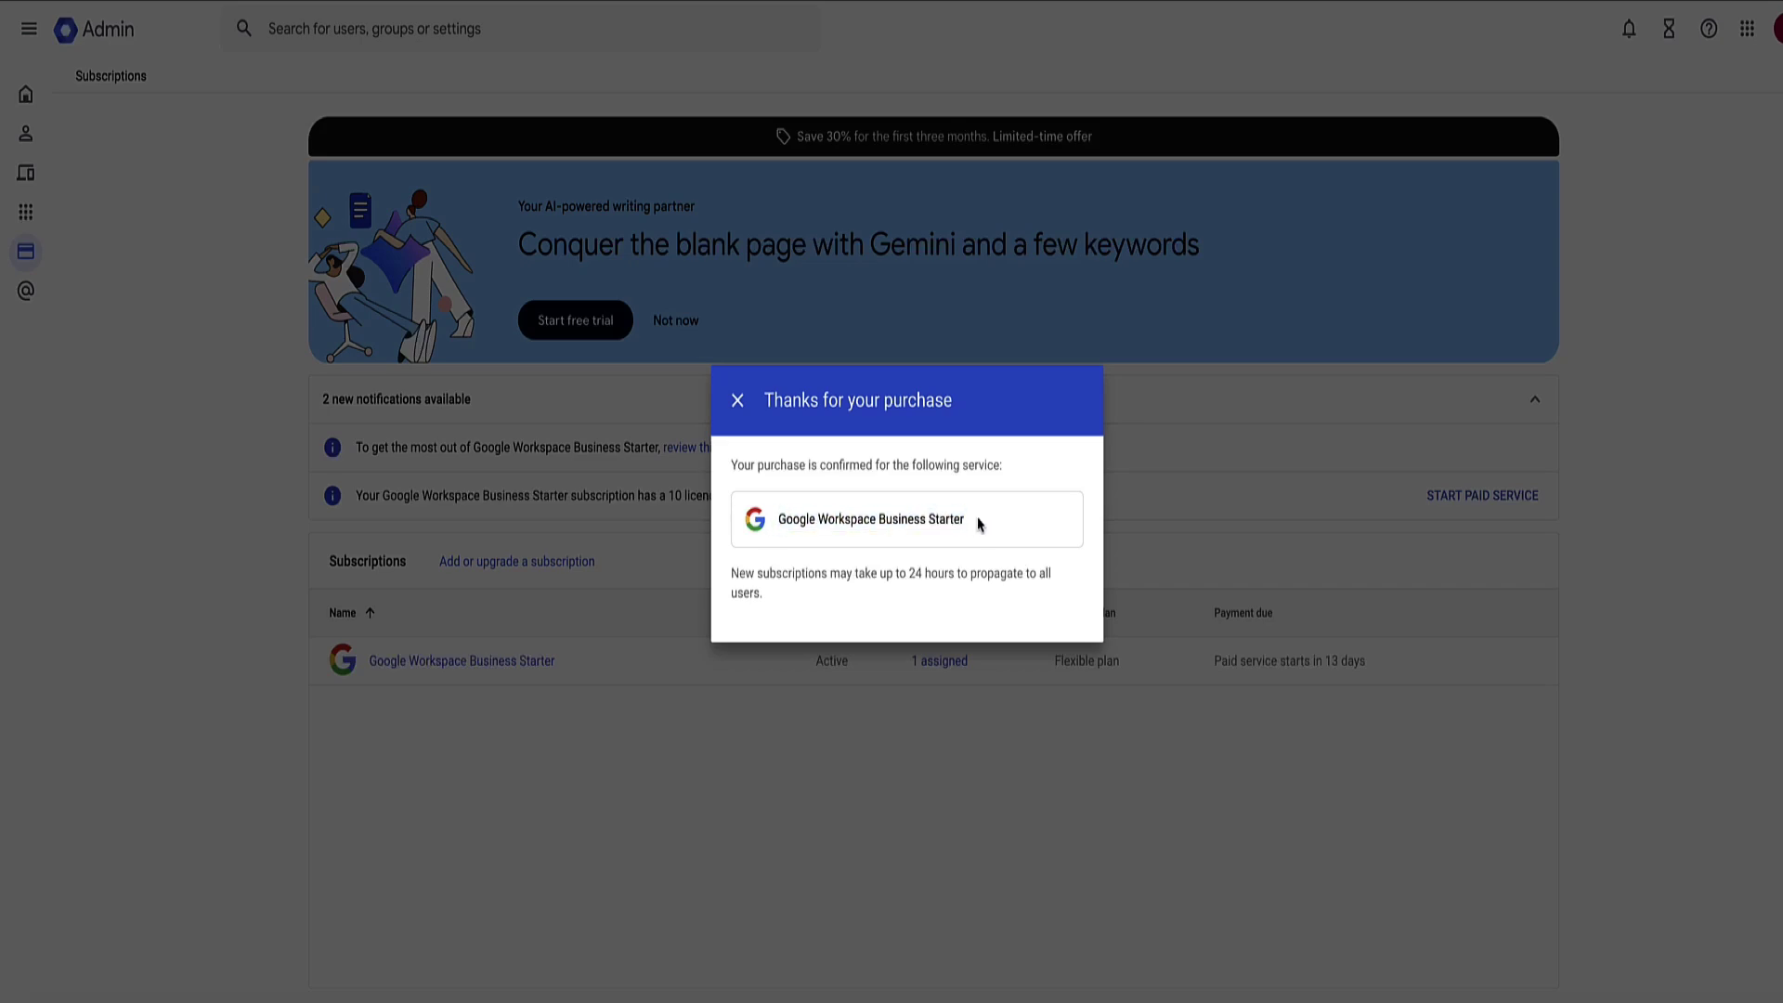
{"action": "left_click", "coordinate": [1152, 581]}
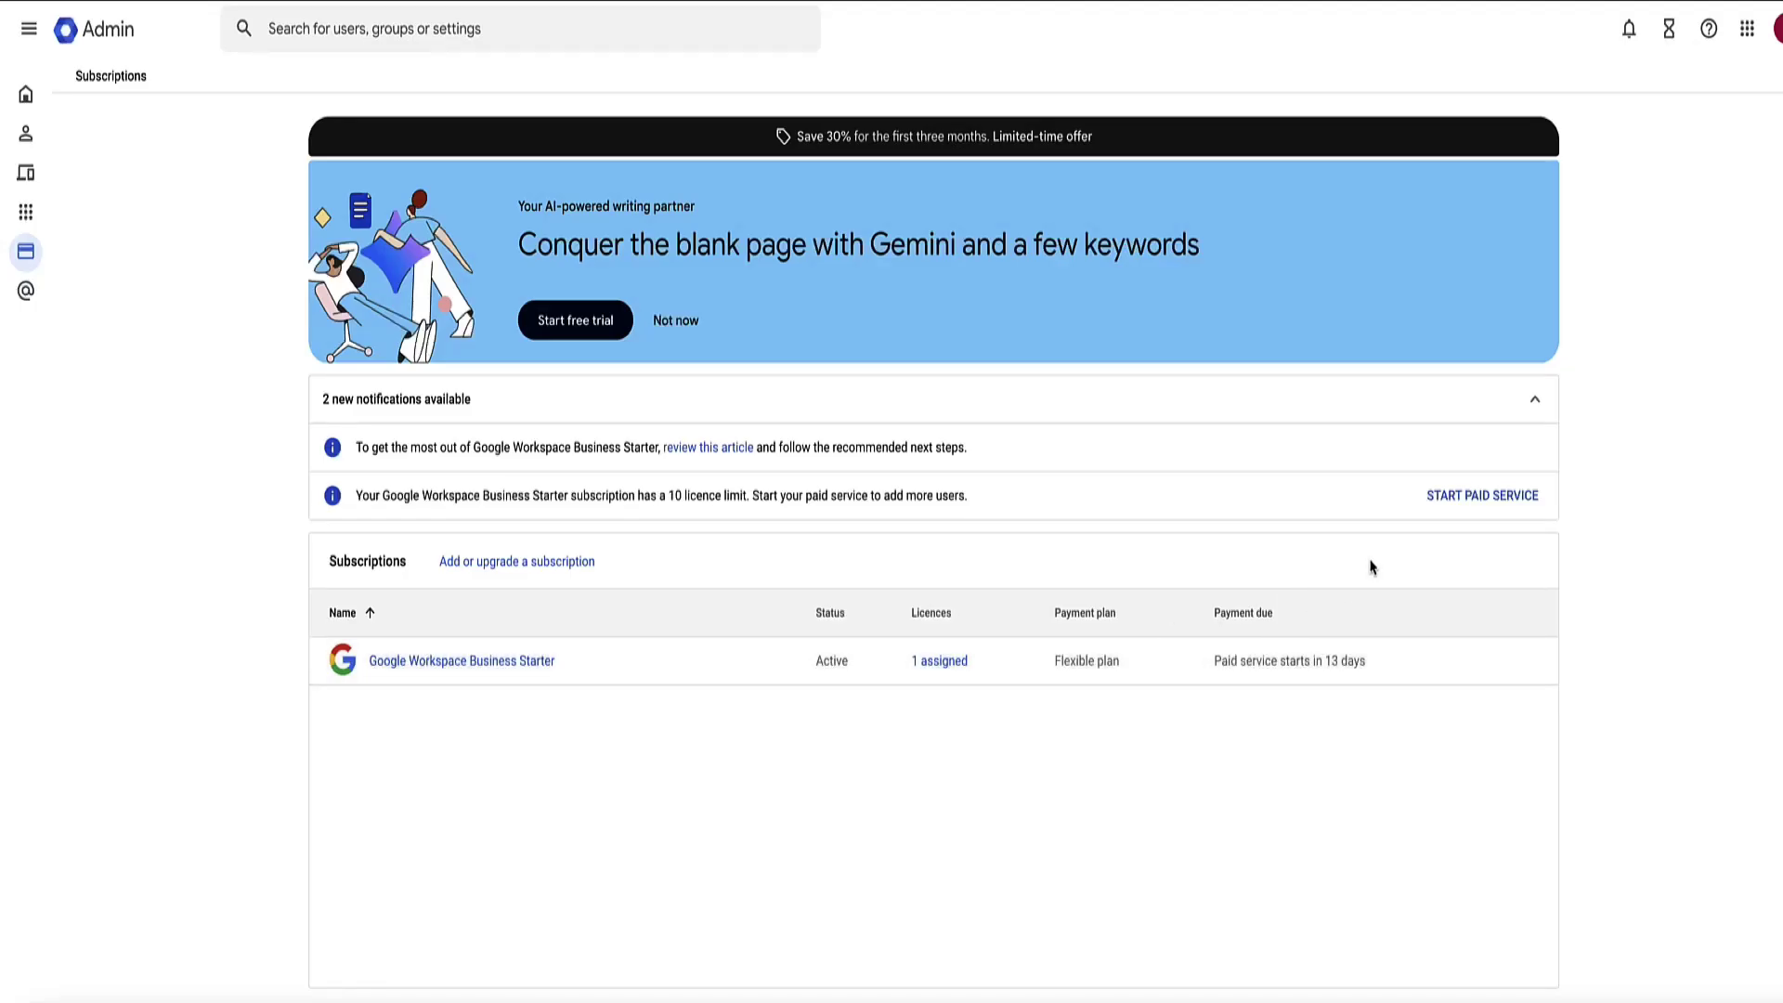